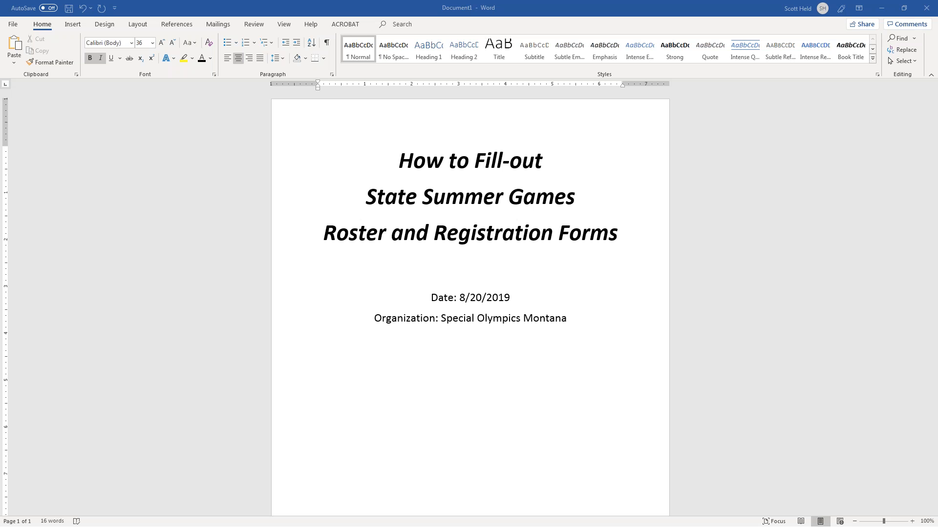
# Switch from Word to the Chrome window showing the somt.org homepage.
pyautogui.hotkey('alt', 'Tab')
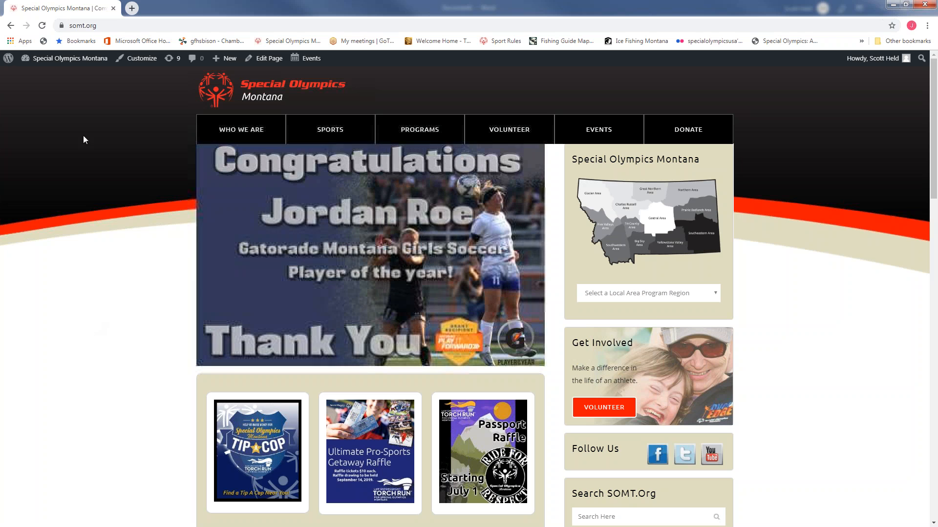
# Open the State Summer Games page through the site's Sports > Our Sports menu.
pyautogui.click(100, 27)
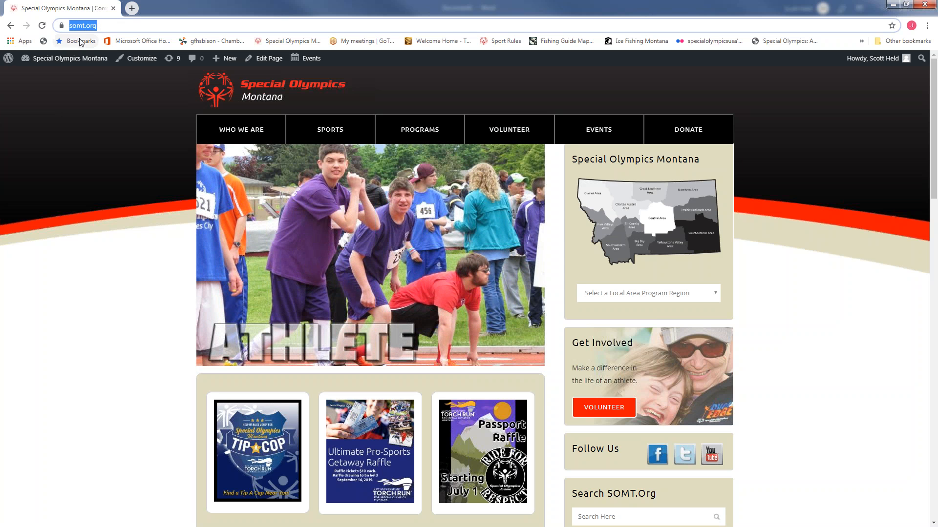
pyautogui.moveTo(349, 128)
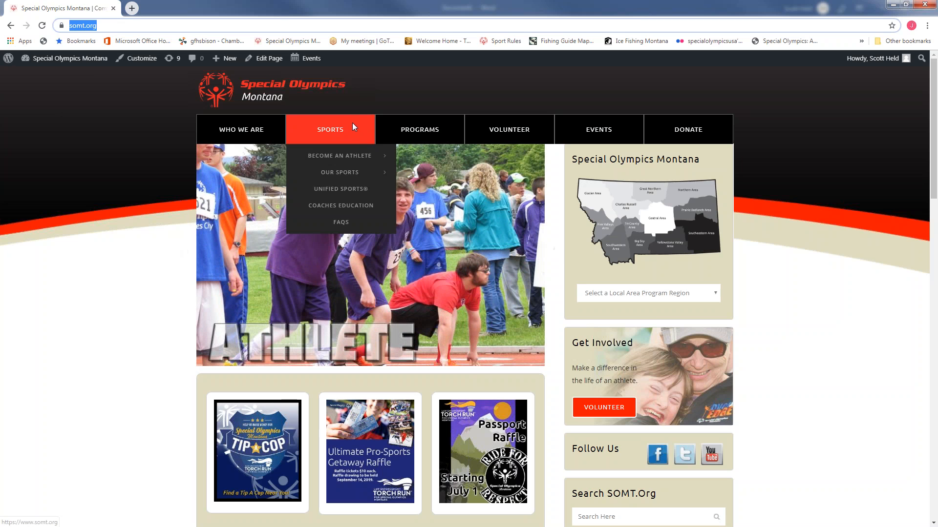
pyautogui.moveTo(314, 138)
pyautogui.moveTo(334, 172)
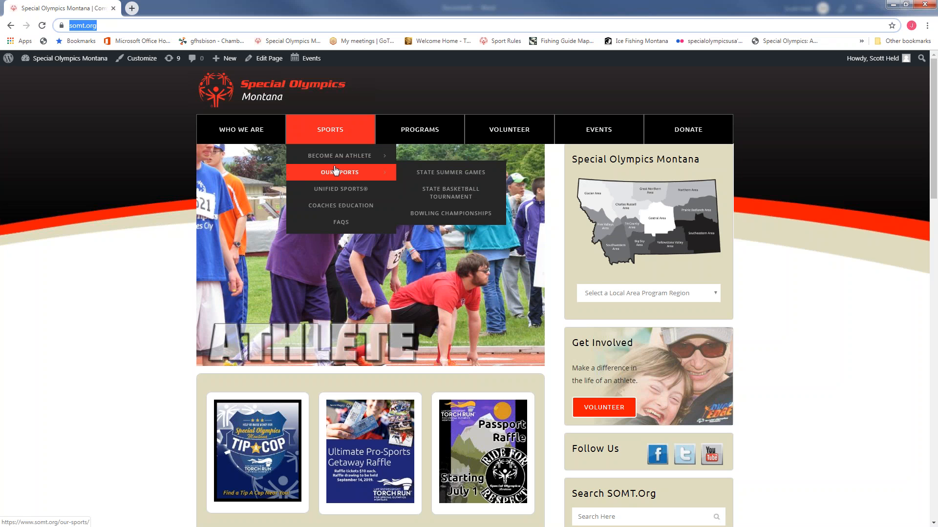
pyautogui.click(436, 174)
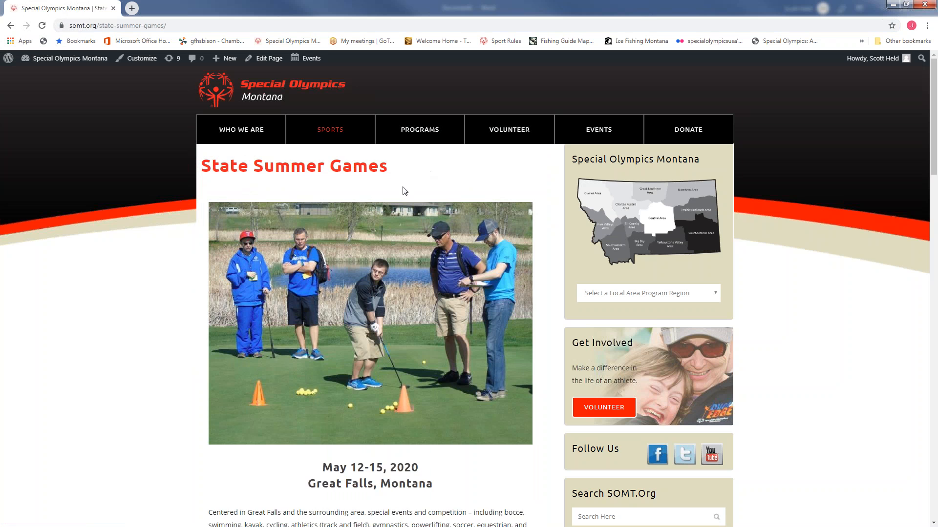
# Review the Resources links, including 2019 Unified and Relay Results, then minimize Chrome.
pyautogui.scroll(-1, 411, 241)
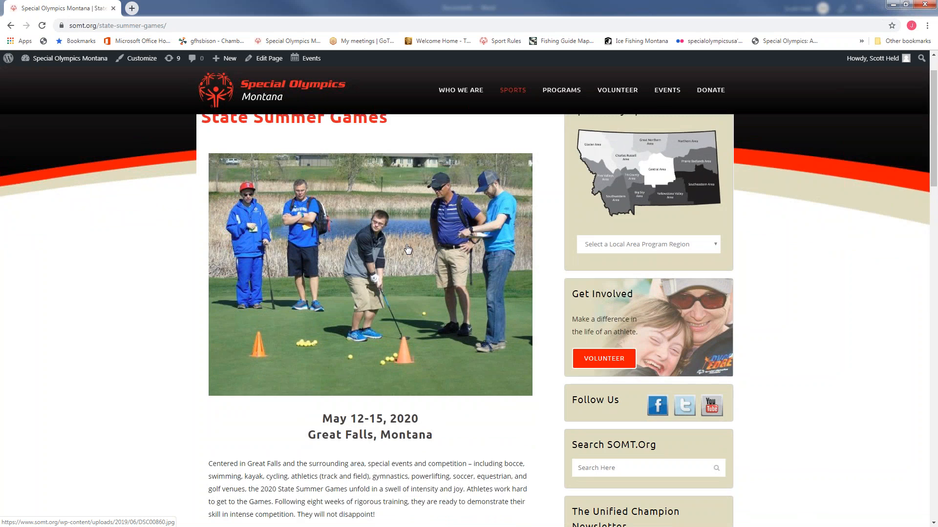
pyautogui.scroll(-5, 408, 248)
pyautogui.scroll(-5, 427, 237)
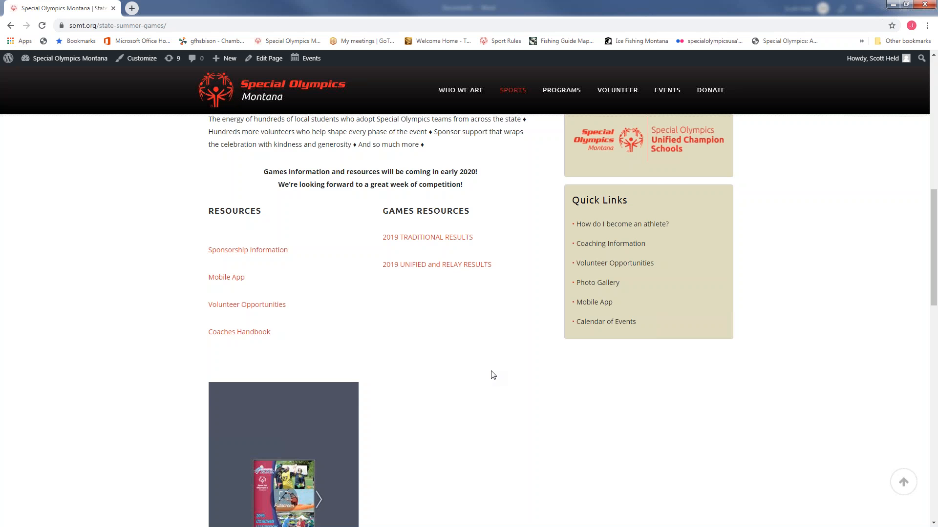
pyautogui.scroll(1, 492, 375)
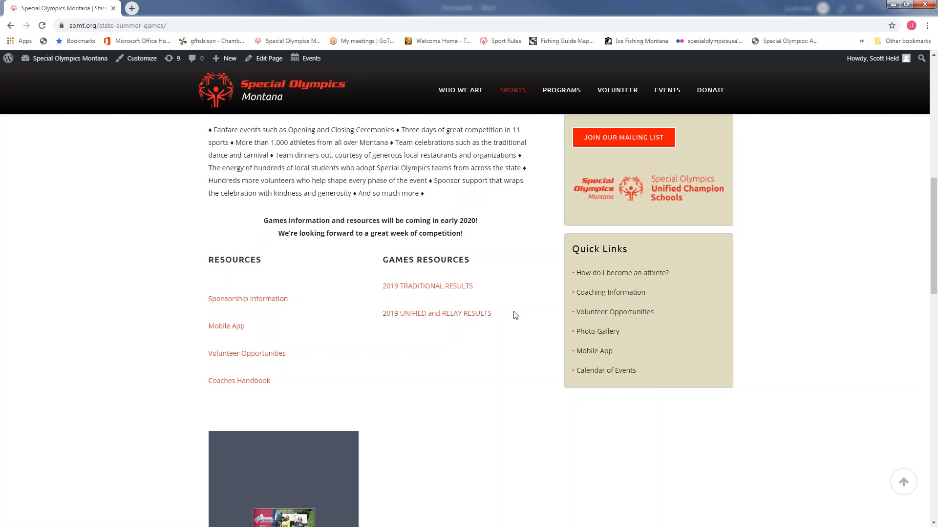
pyautogui.moveTo(506, 318); pyautogui.dragTo(383, 317)
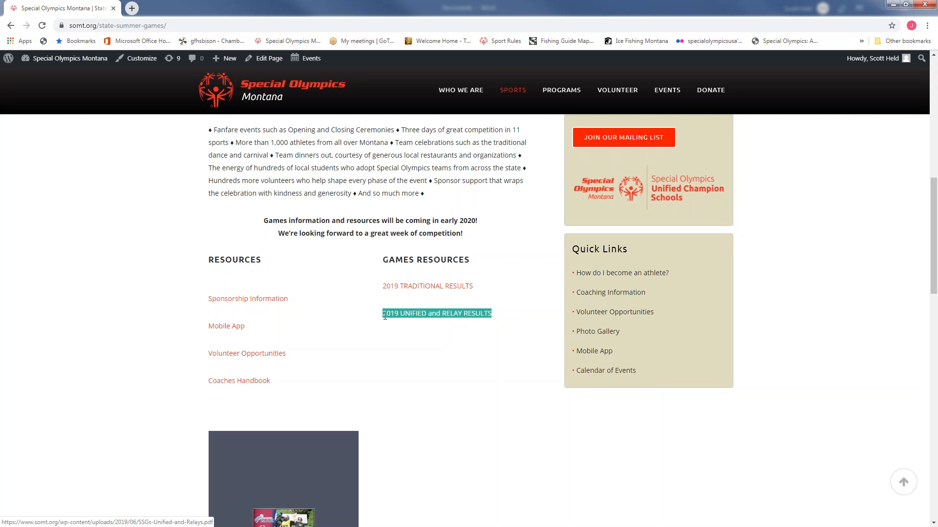
pyautogui.click(381, 343)
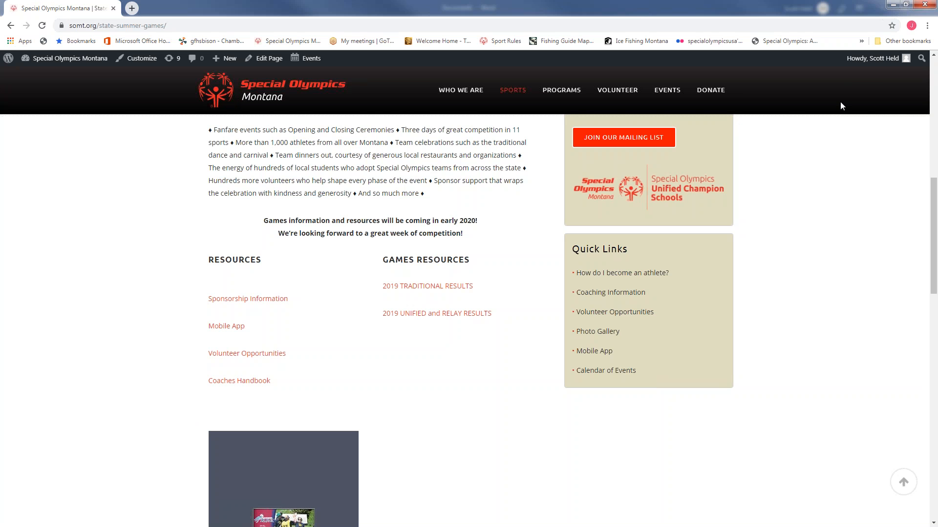
pyautogui.click(891, 6)
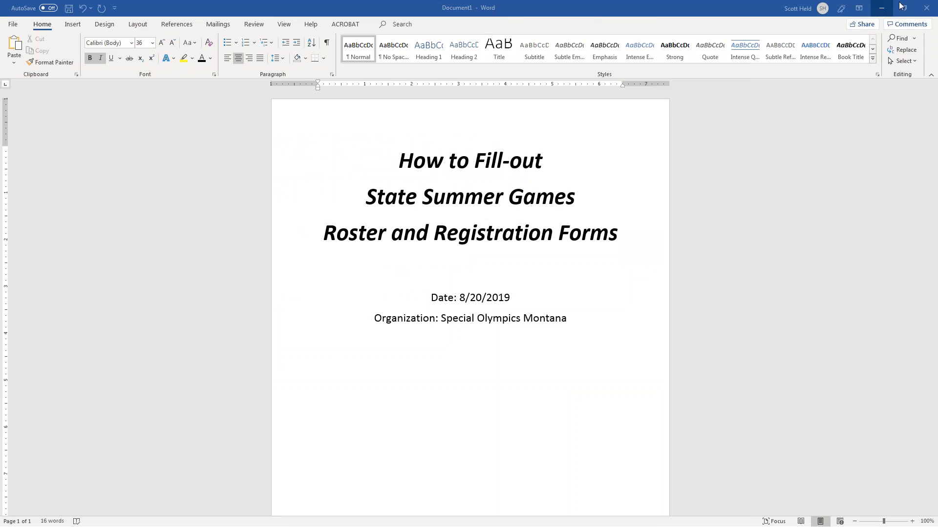
# Minimize the Word instructions document.
pyautogui.click(886, 8)
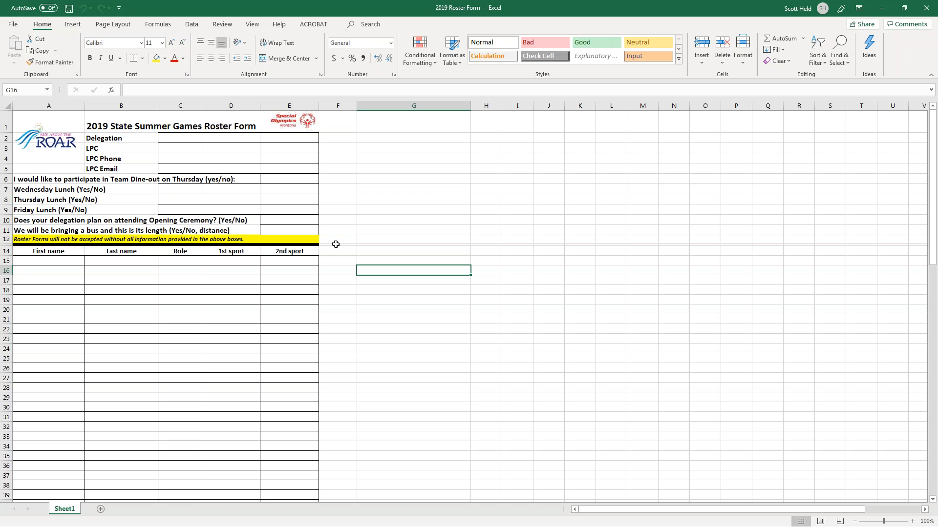
pyautogui.moveTo(308, 234); pyautogui.dragTo(84, 140)
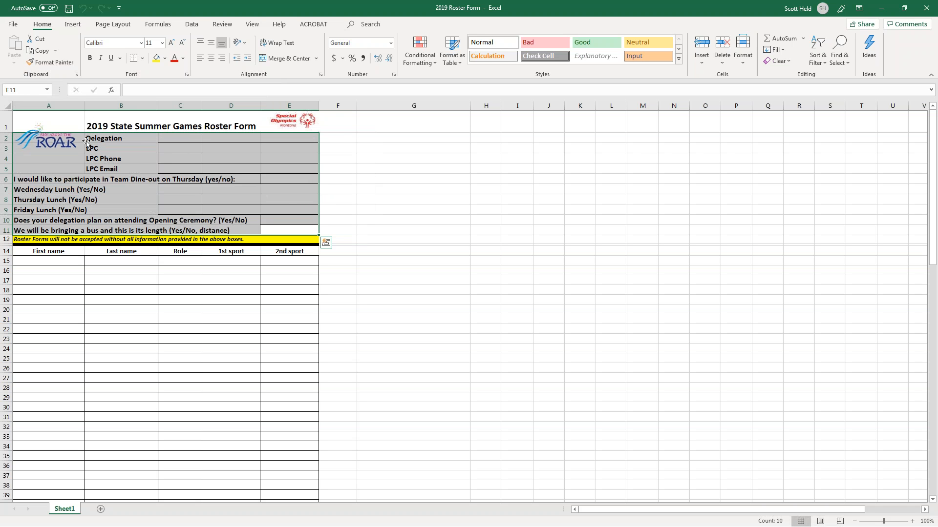
pyautogui.click(172, 144)
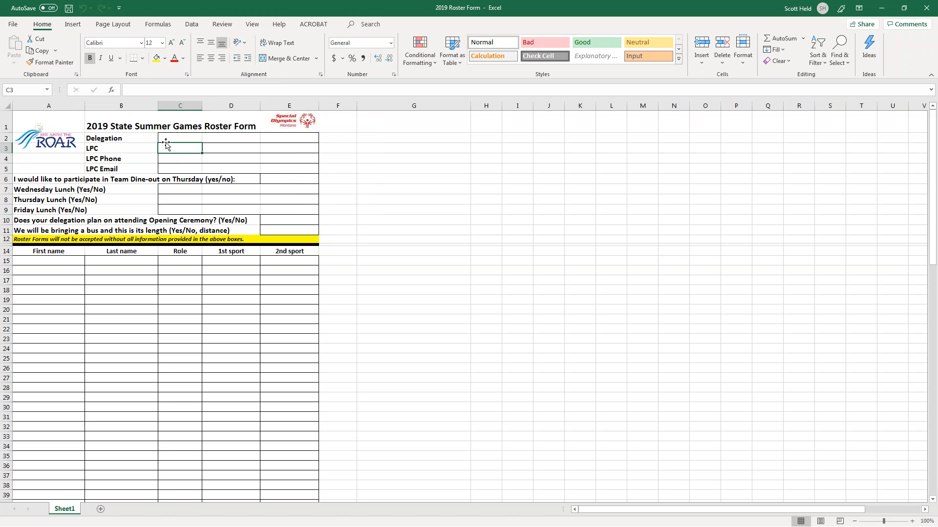
pyautogui.click(116, 138)
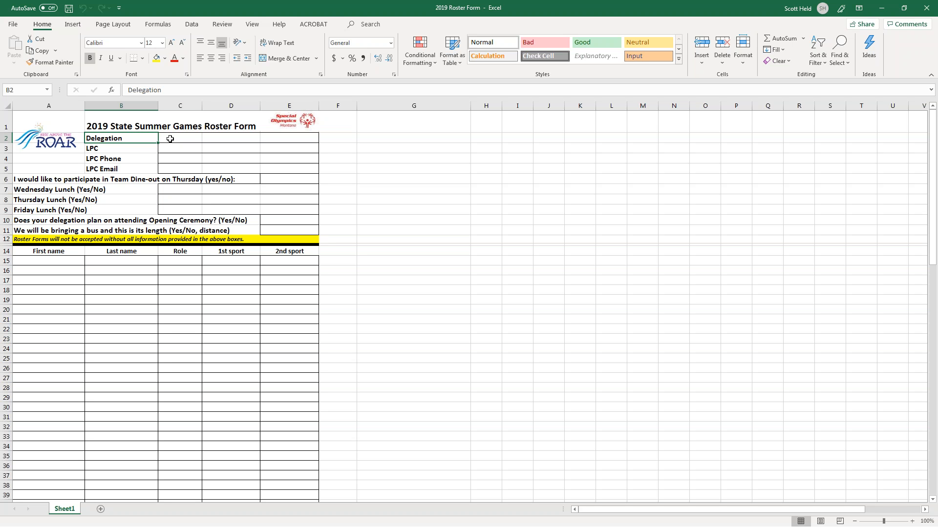
pyautogui.click(170, 140)
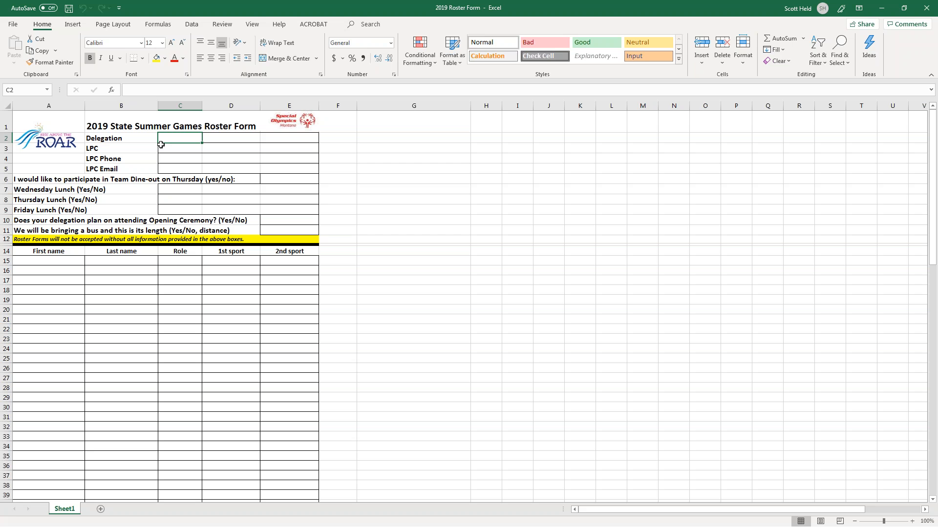
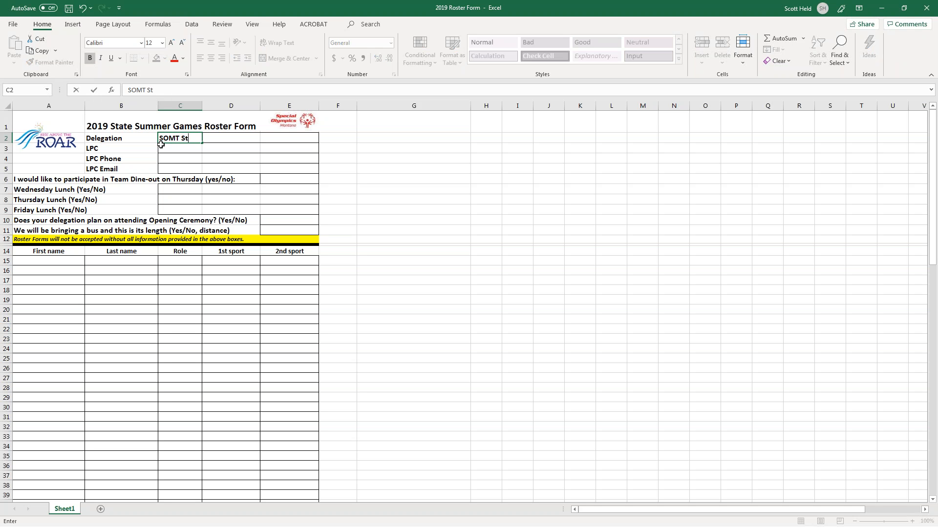
# Enter delegation SOMT State Office and the LPC's name, phone and e-mail, ending at cell E6.
pyautogui.press('Return')
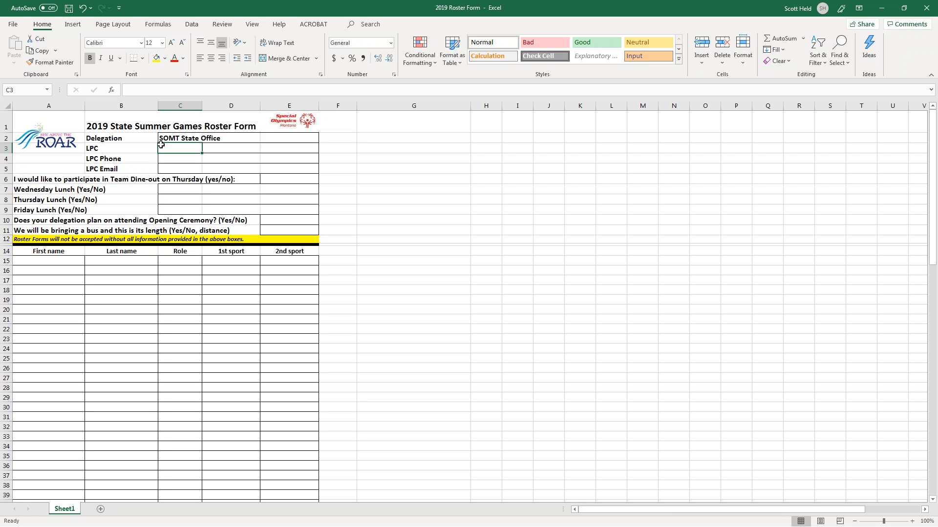
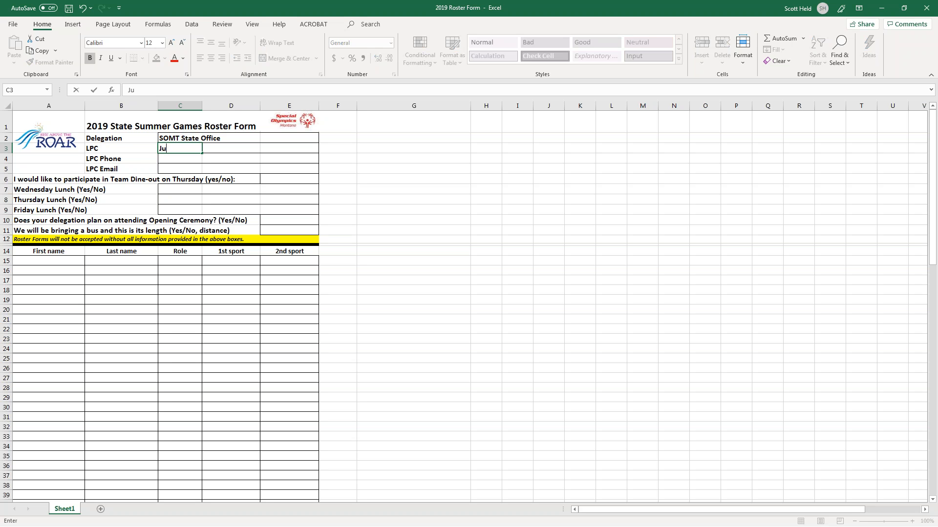
pyautogui.click(178, 160)
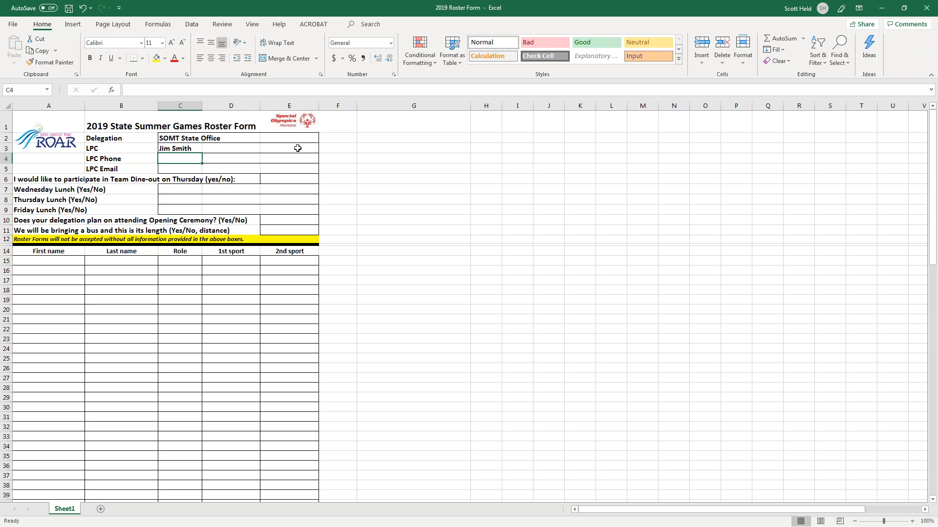
pyautogui.write('406-123-45')
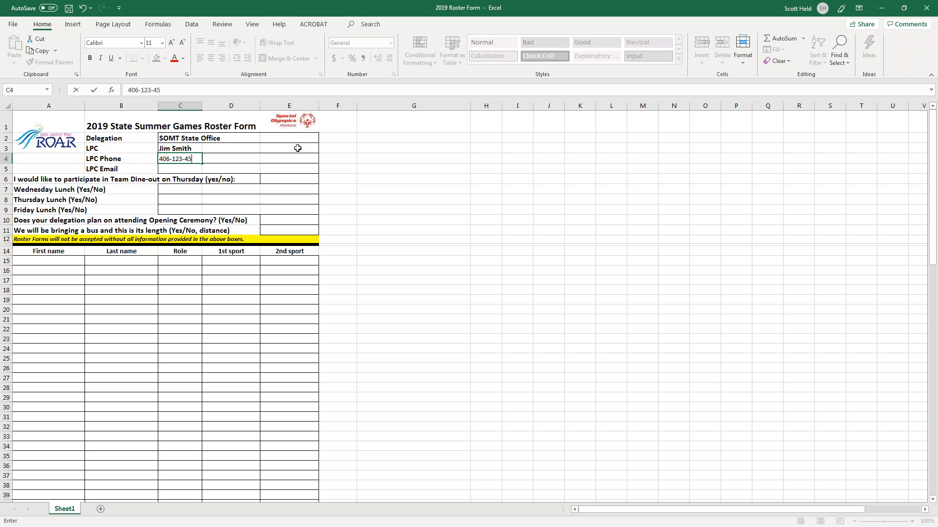
pyautogui.write('67')
pyautogui.press('Return')
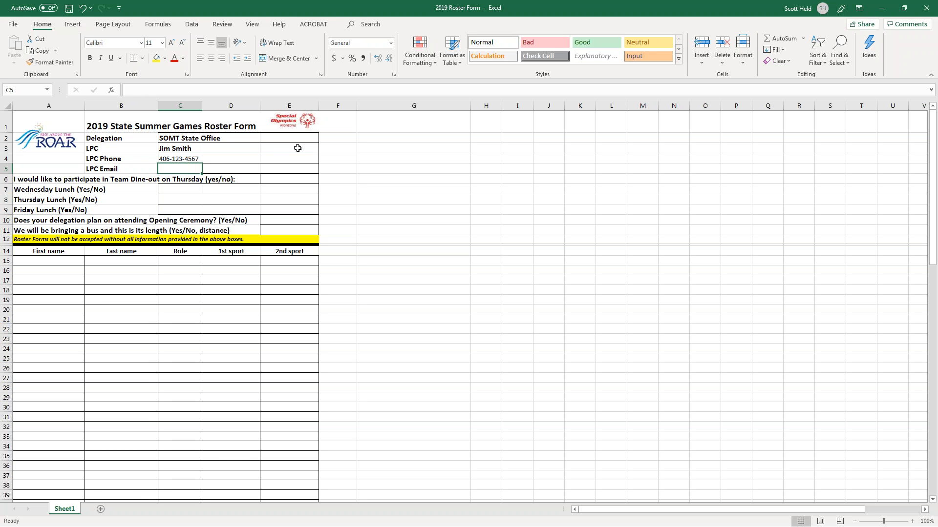
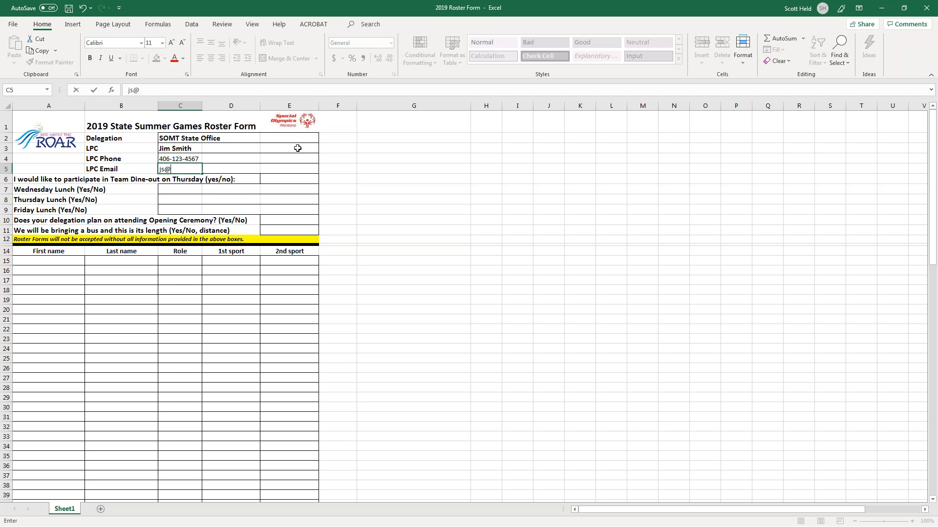
pyautogui.press('Return')
pyautogui.press('Return')
pyautogui.press('Return')
pyautogui.press('Return')
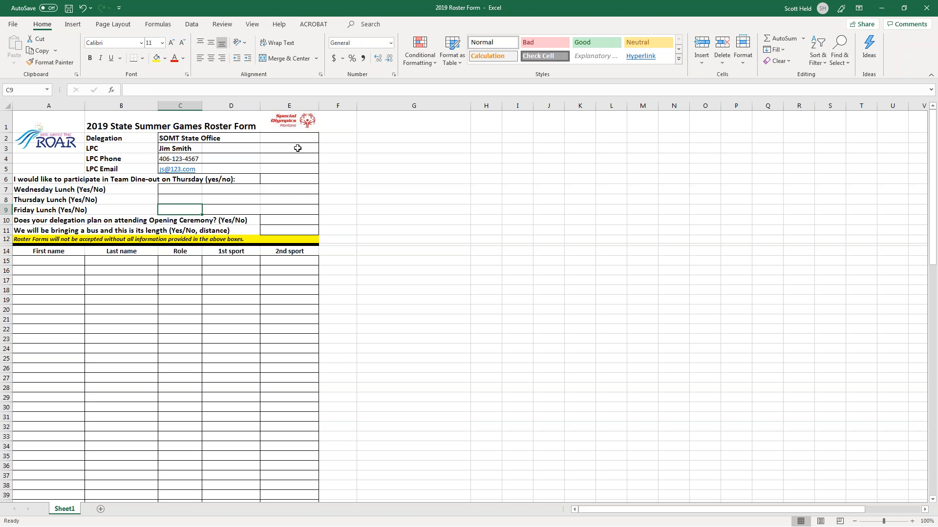
pyautogui.press('Up')
pyautogui.press('Up')
pyautogui.press('Up')
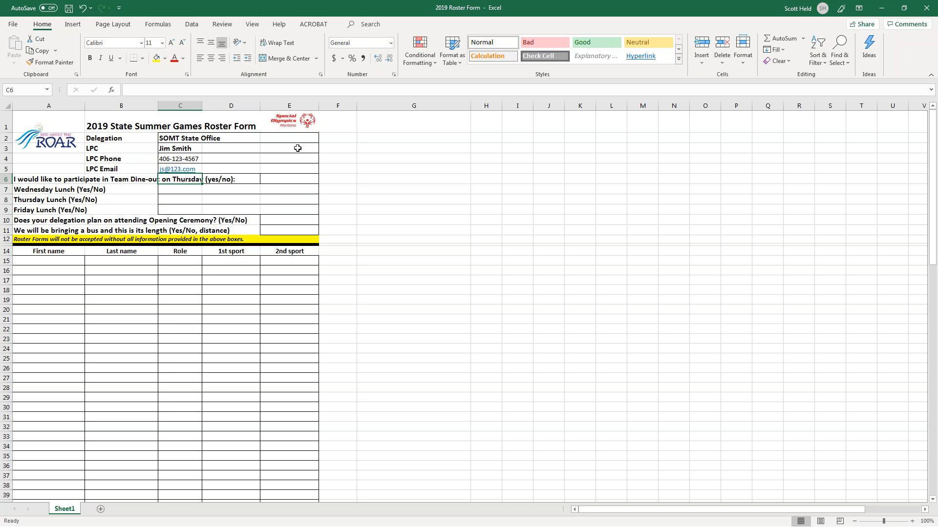
pyautogui.press('Left')
pyautogui.press('Left')
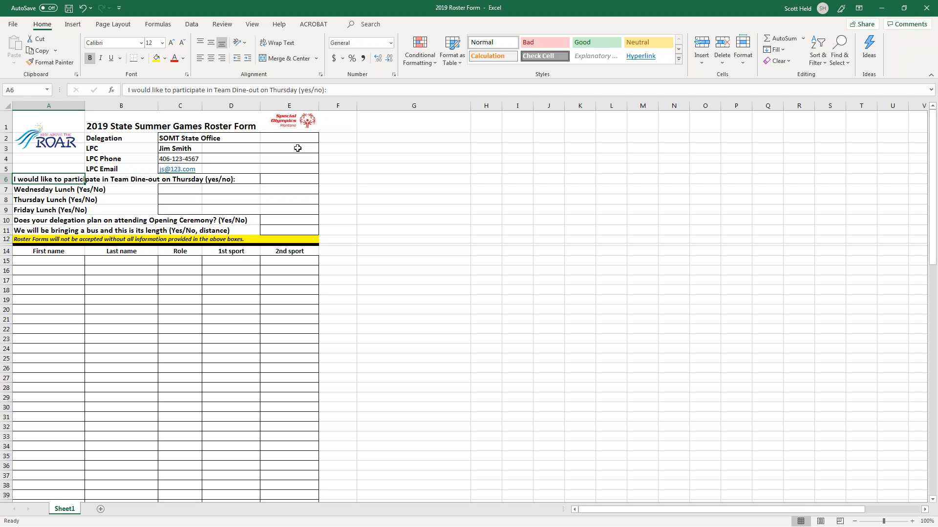
pyautogui.press('Right')
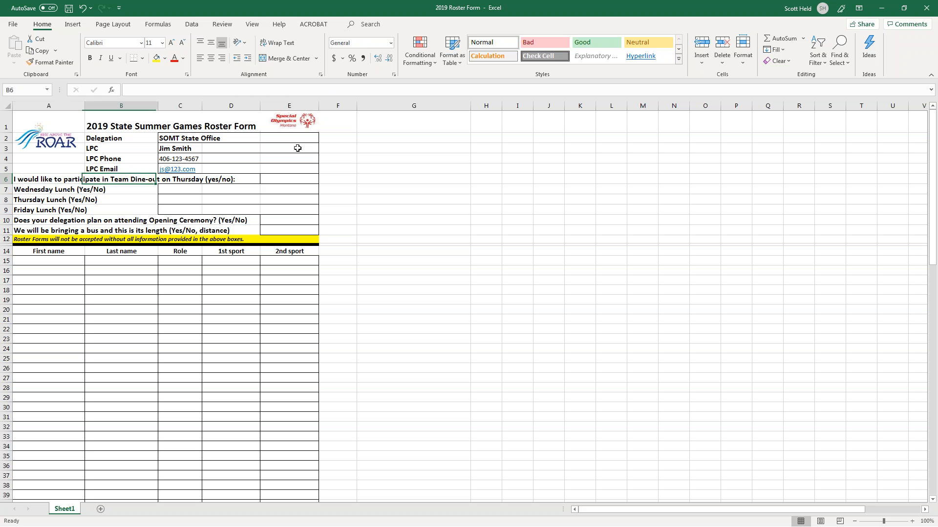
pyautogui.press('Right')
pyautogui.press('Right')
pyautogui.press('Right')
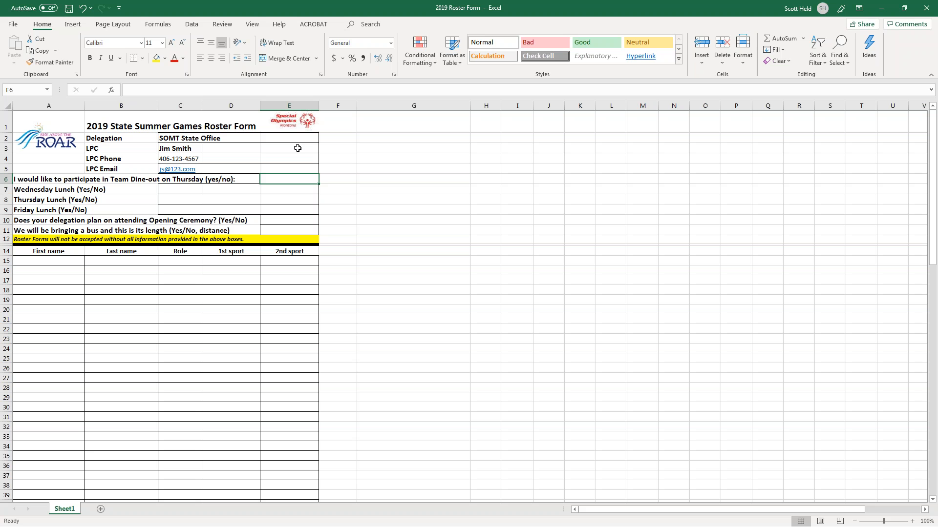
# Answer Yes to the Thursday dine-out question in E6.
pyautogui.write('Yes')
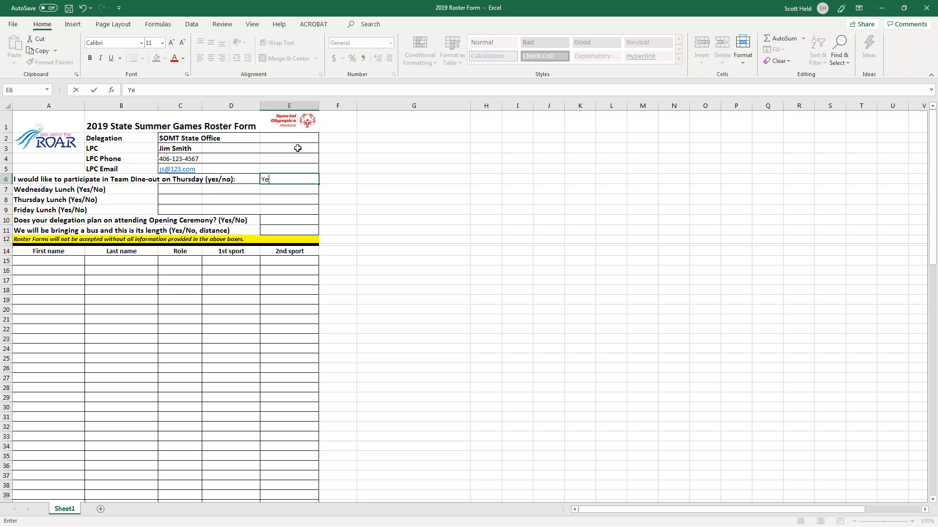
pyautogui.press('BackSpace')
pyautogui.press('BackSpace')
pyautogui.press('BackSpace')
pyautogui.write('No')
pyautogui.press('BackSpace')
pyautogui.press('BackSpace')
pyautogui.write('Yes')
pyautogui.press('Return')
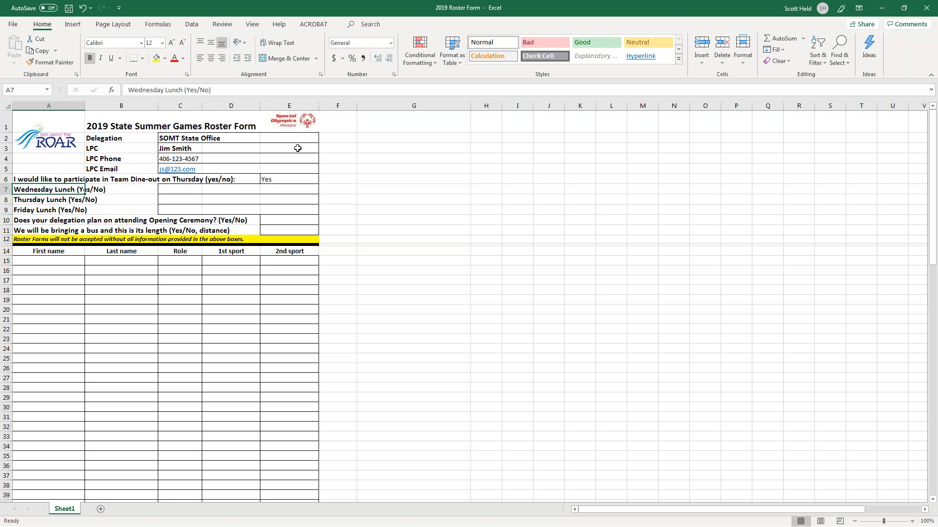
# Answer Yes to the Wednesday, Thursday and Friday lunch questions.
pyautogui.press('Down')
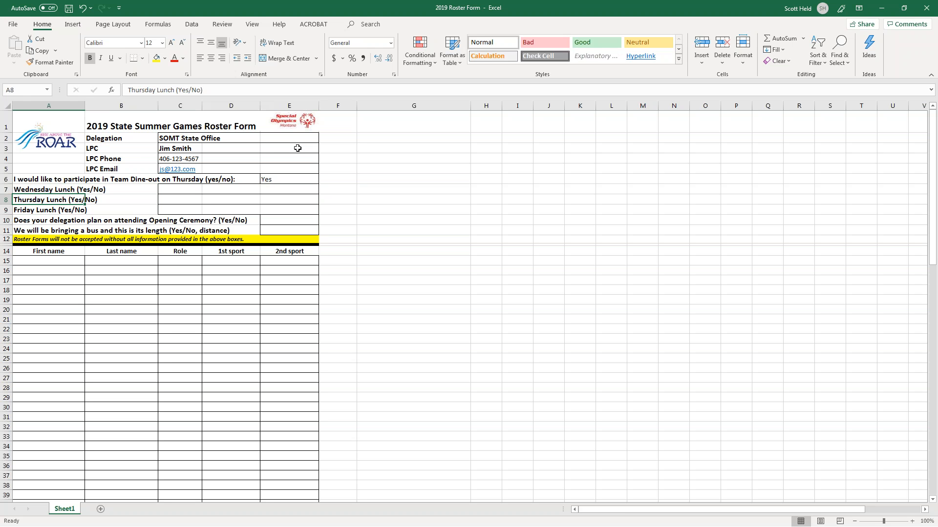
pyautogui.press('Down')
pyautogui.press('Right')
pyautogui.press('Right')
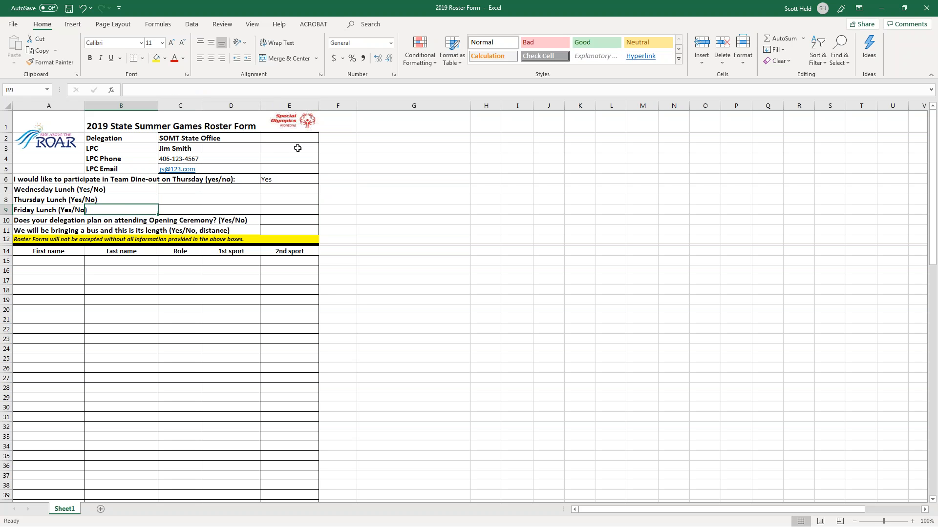
pyautogui.press('Up')
pyautogui.press('Up')
pyautogui.write('Yes')
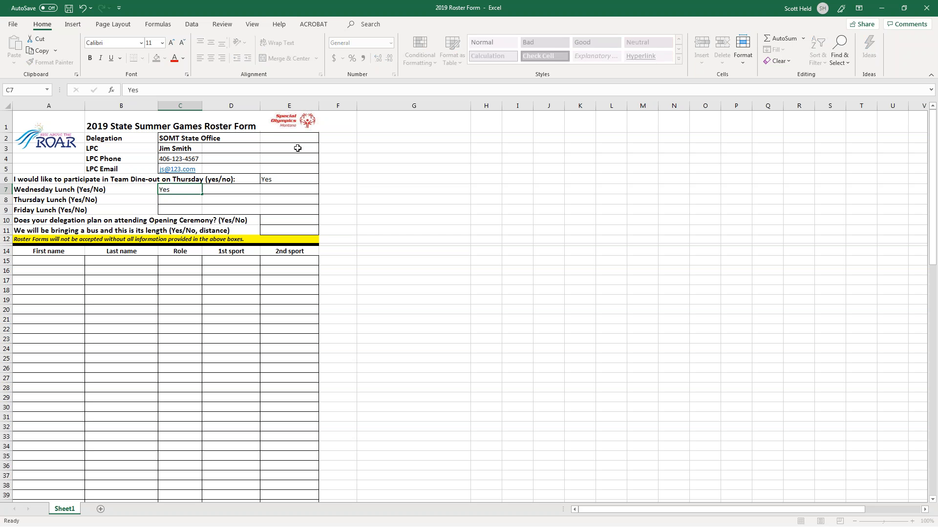
pyautogui.press('Return')
pyautogui.write('Yes')
pyautogui.press('Return')
pyautogui.write('Yes')
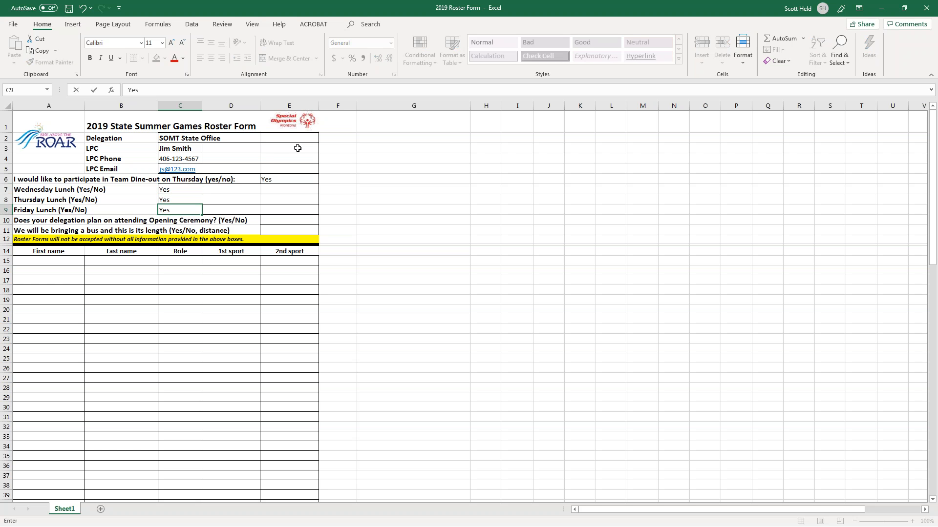
pyautogui.press('Return')
# Answer Yes to the Opening Ceremony question.
pyautogui.press('Left')
pyautogui.press('Left')
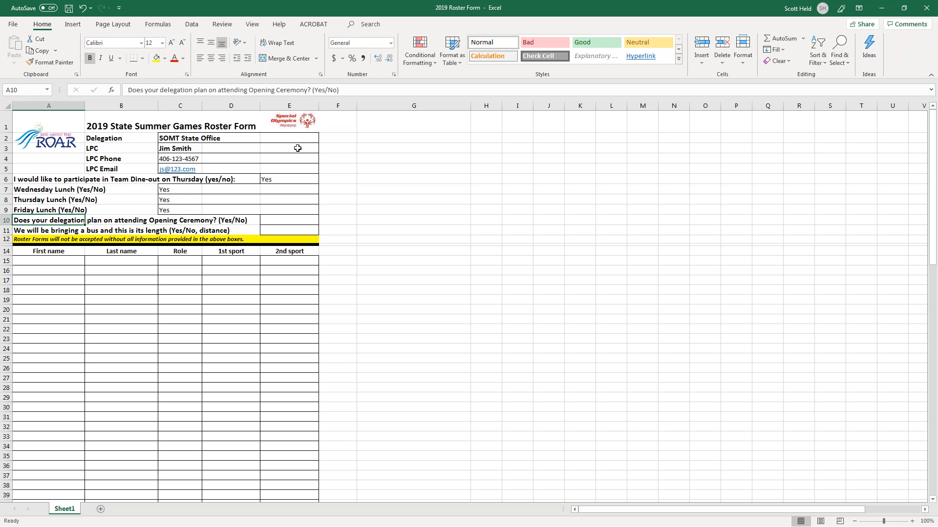
pyautogui.press('Right')
pyautogui.press('Right')
pyautogui.press('Right')
pyautogui.press('Right')
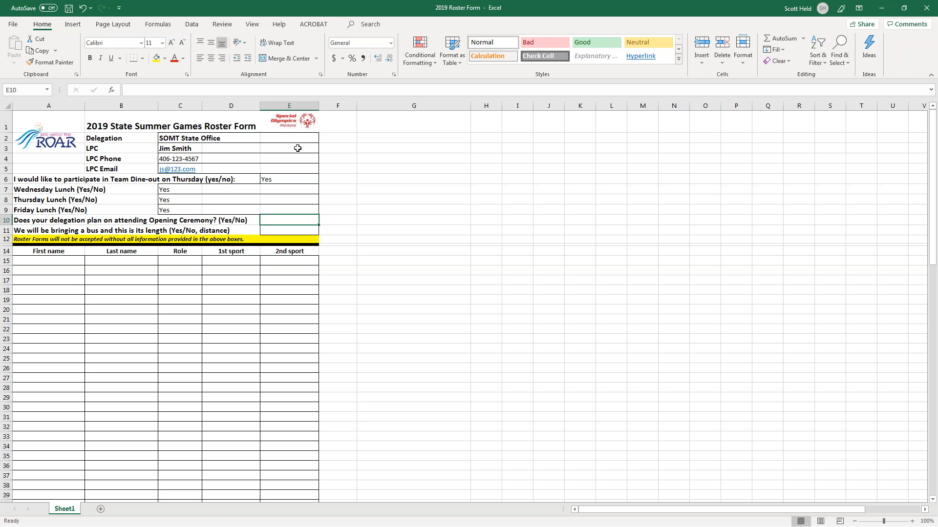
pyautogui.write('Yes')
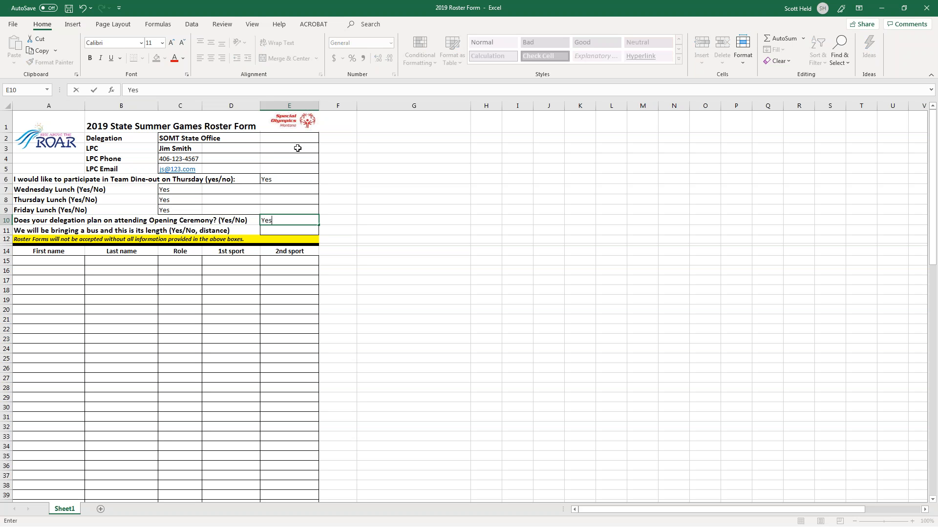
pyautogui.press('Return')
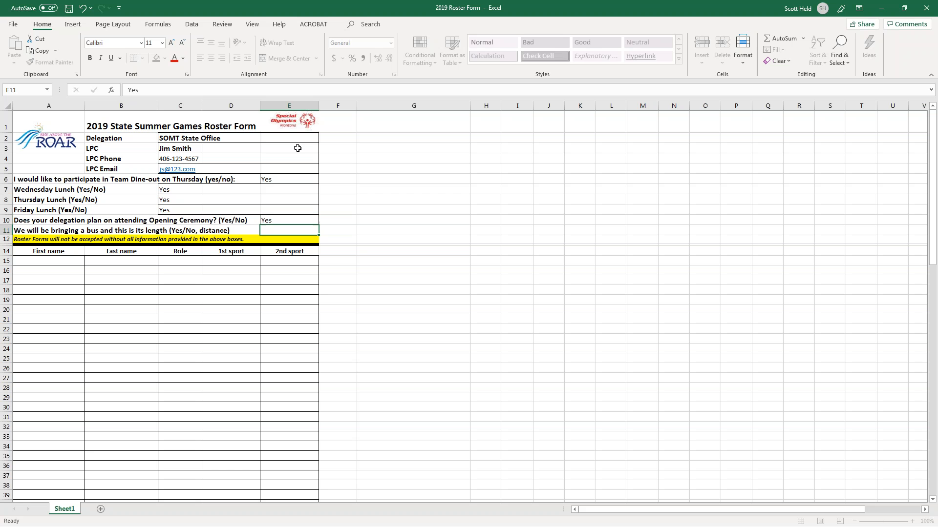
# Start the bus answer in E11 by typing 'Yes, 23'.
pyautogui.press('Left')
pyautogui.press('Left')
pyautogui.press('Left')
pyautogui.press('Left')
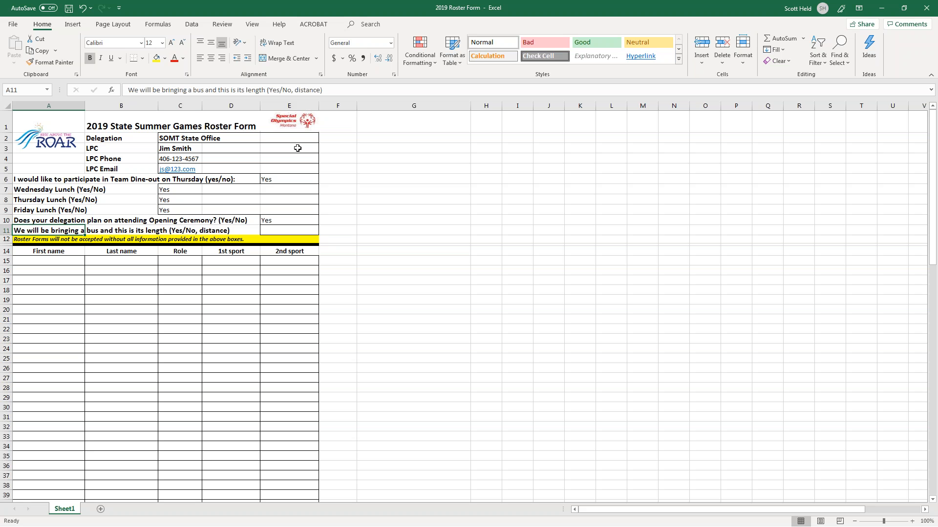
pyautogui.press('Right')
pyautogui.press('Right')
pyautogui.press('Right')
pyautogui.press('Right')
pyautogui.press('Right')
pyautogui.press('Left')
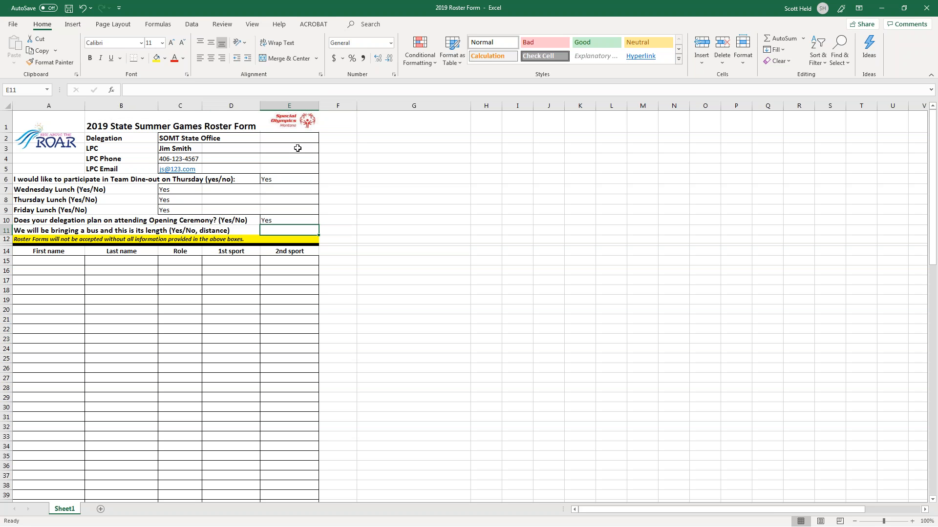
pyautogui.write('No')
pyautogui.press('BackSpace')
pyautogui.press('BackSpace')
pyautogui.write('Yes')
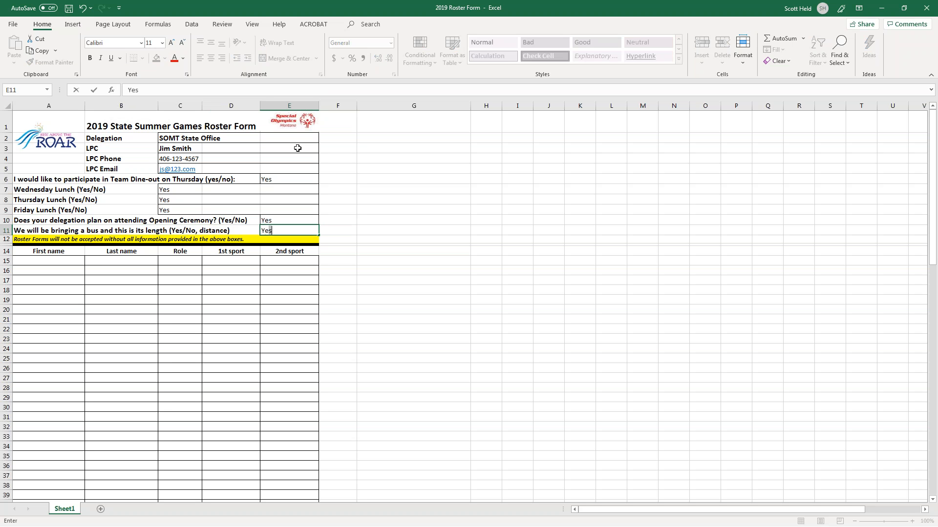
pyautogui.write(', ')
pyautogui.write('23')
# Confirm the bus answer as 'Yes, 2x23' and move into the roster rows.
pyautogui.press('Return')
pyautogui.press('Left')
pyautogui.press('Down')
pyautogui.press('Down')
pyautogui.press('Down')
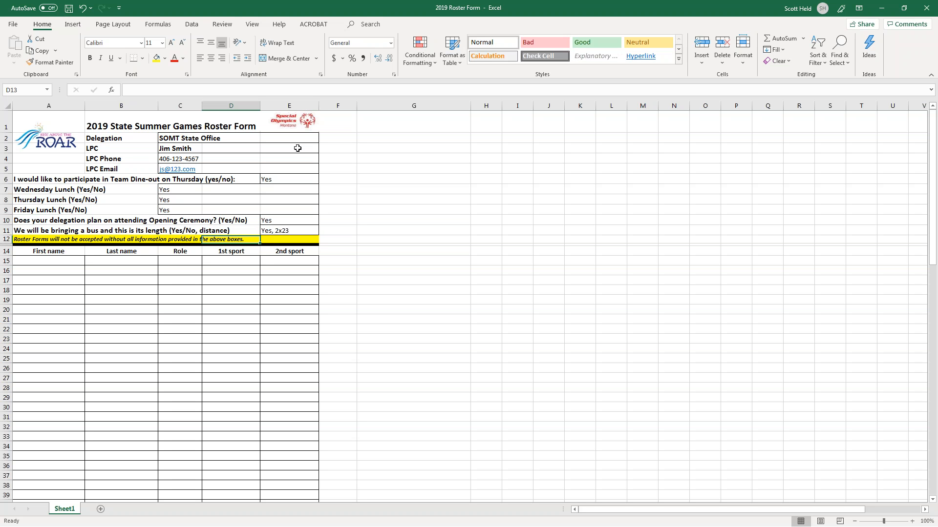
pyautogui.press('Left')
pyautogui.press('Down')
pyautogui.press('Left')
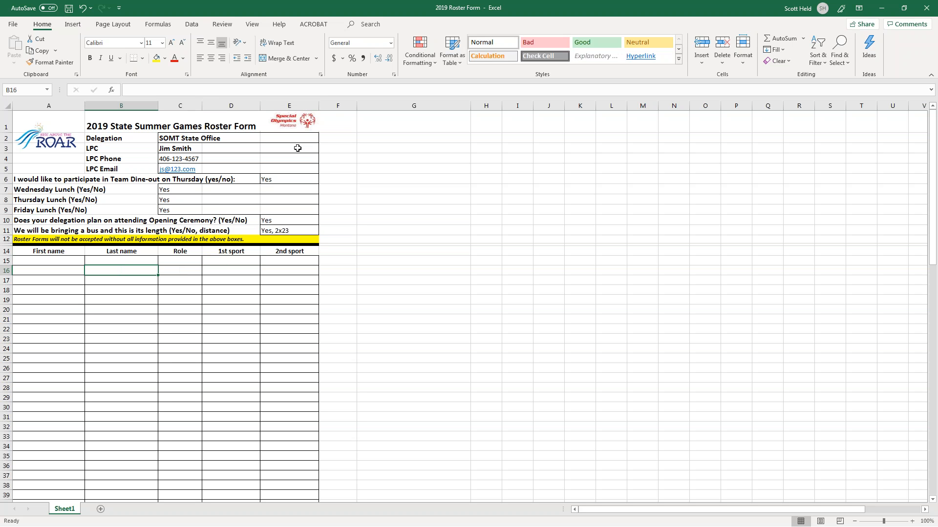
pyautogui.press('Left')
pyautogui.press('Down')
pyautogui.press('Down')
pyautogui.press('Down')
pyautogui.press('Down')
pyautogui.press('Down')
pyautogui.press('Down')
pyautogui.press('Down')
pyautogui.press('Down')
pyautogui.press('Down')
pyautogui.press('Down')
pyautogui.press('Down')
pyautogui.press('Down')
pyautogui.press('Down')
pyautogui.press('Down')
pyautogui.press('Down')
pyautogui.press('Down')
pyautogui.press('Down')
pyautogui.press('Down')
pyautogui.press('Down')
pyautogui.press('Down')
pyautogui.press('Down')
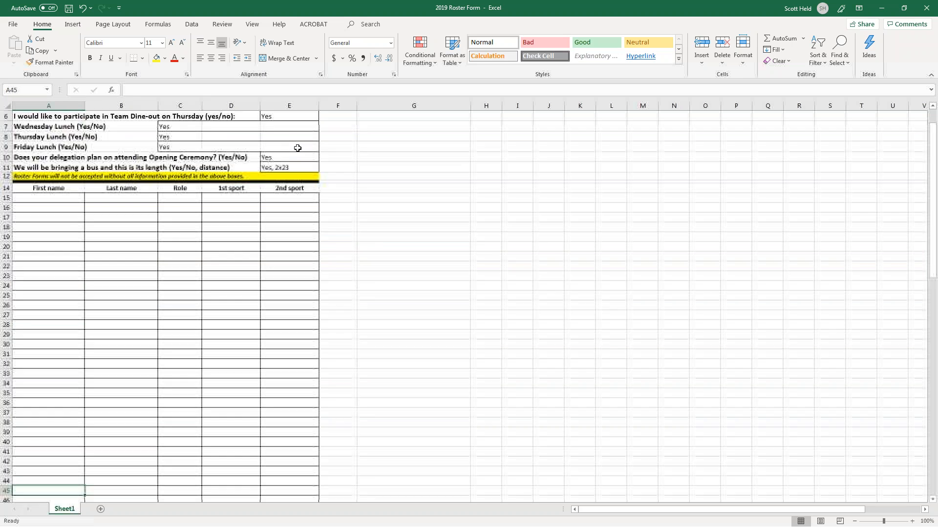
# Check the roster headings First name, Last name, Role and 1st sport, then select A15.
pyautogui.press('Up')
pyautogui.press('Up')
pyautogui.press('Up')
pyautogui.press('Up')
pyautogui.press('Up')
pyautogui.press('Up')
pyautogui.press('Up')
pyautogui.press('Up')
pyautogui.press('Up')
pyautogui.press('Up')
pyautogui.press('Up')
pyautogui.press('Up')
pyautogui.press('Up')
pyautogui.press('Up')
pyautogui.press('Up')
pyautogui.press('Up')
pyautogui.press('Up')
pyautogui.press('Up')
pyautogui.press('Up')
pyautogui.press('Up')
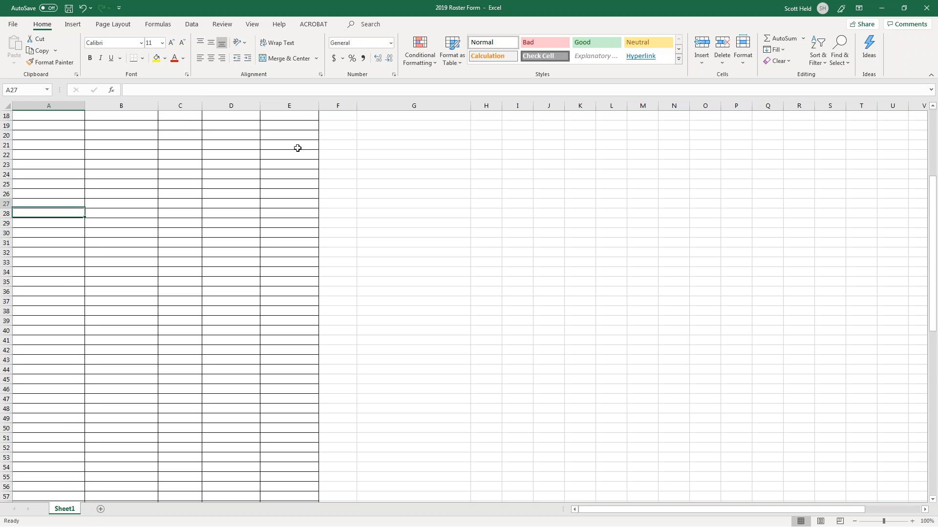
pyautogui.press('Down')
pyautogui.press('Down')
pyautogui.press('Down')
pyautogui.press('Down')
pyautogui.press('Down')
pyautogui.press('Down')
pyautogui.press('Down')
pyautogui.press('Down')
pyautogui.press('Down')
pyautogui.press('Down')
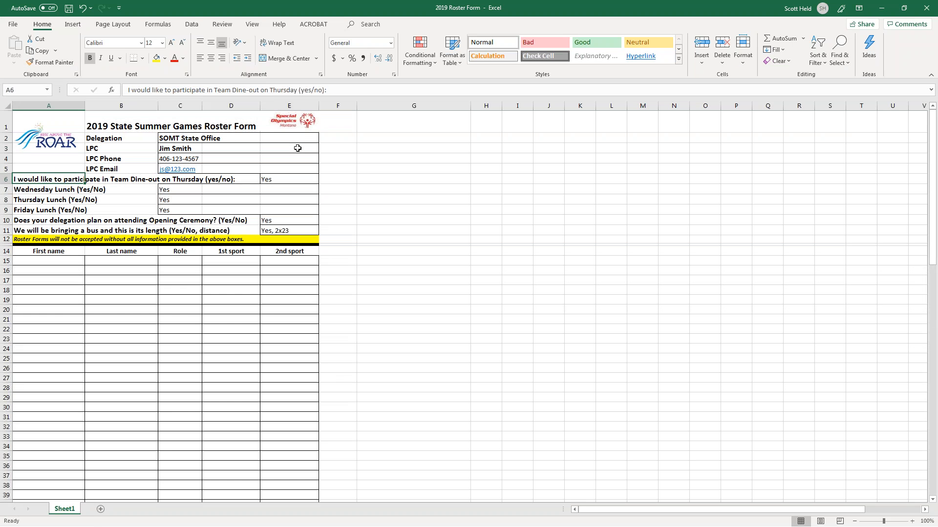
pyautogui.press('Down')
pyautogui.press('Down')
pyautogui.press('Down')
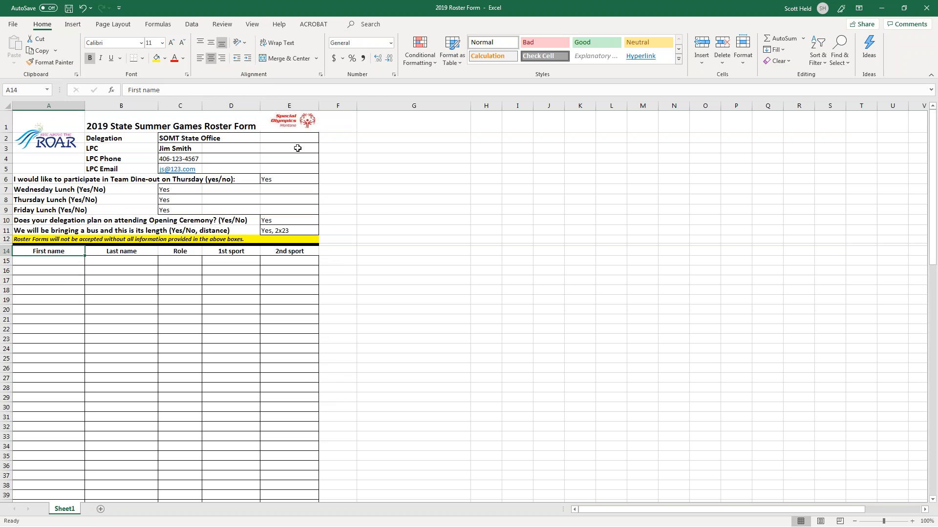
pyautogui.press('Right')
pyautogui.press('Right')
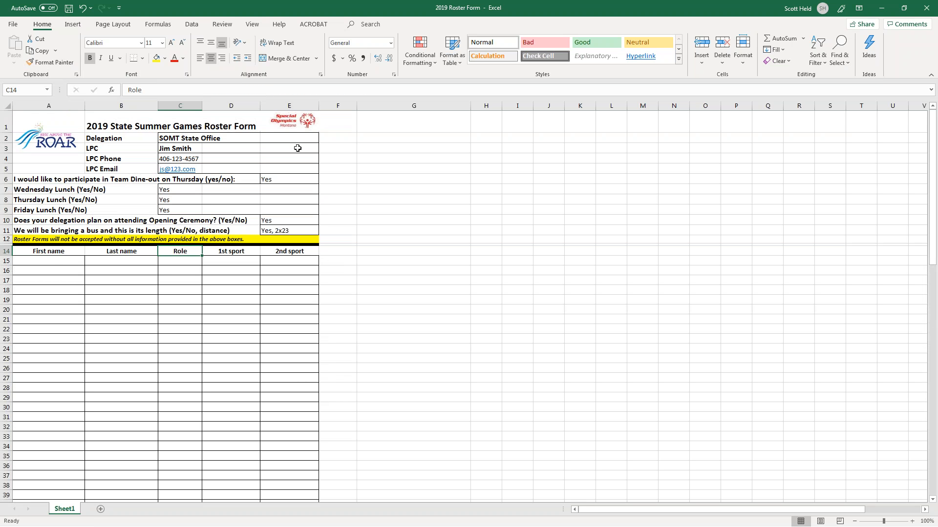
pyautogui.press('Right')
pyautogui.press('Right')
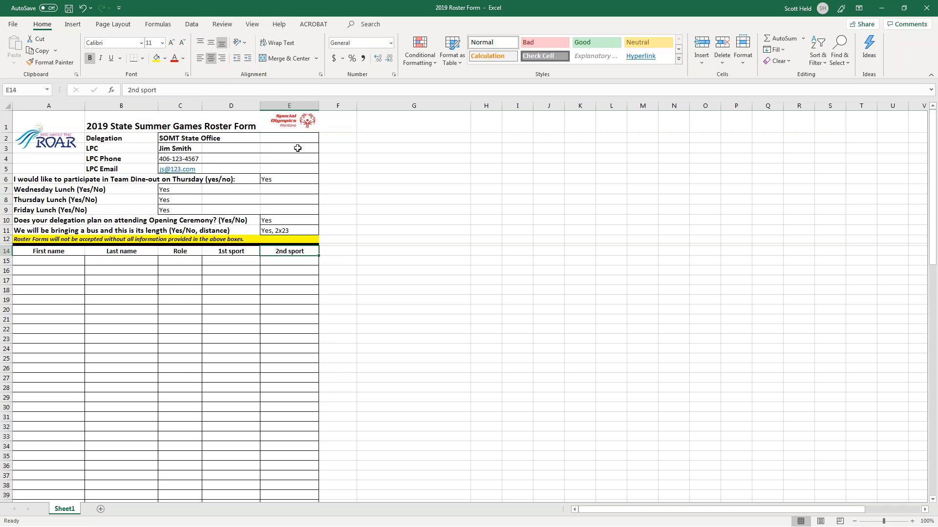
pyautogui.press('Down')
pyautogui.press('Left')
pyautogui.press('Left')
pyautogui.press('Left')
pyautogui.press('Left')
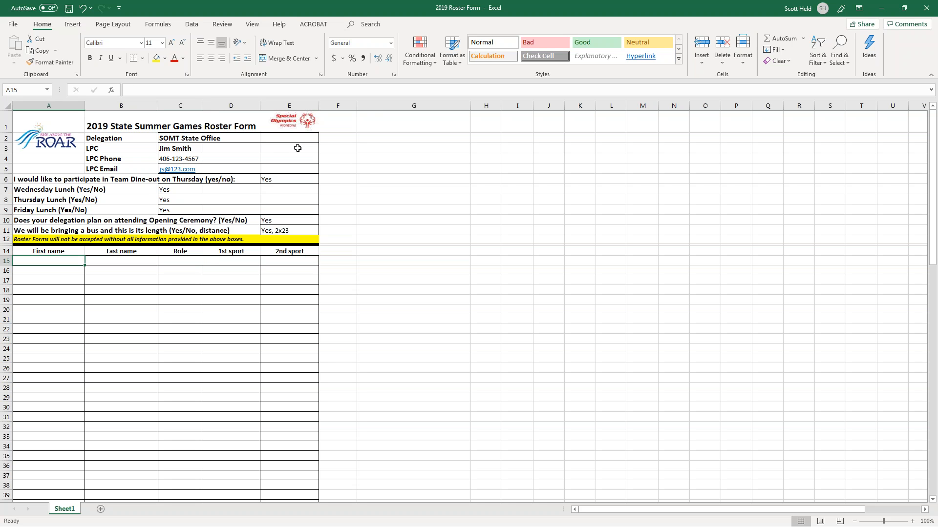
pyautogui.press('Up')
pyautogui.press('Right')
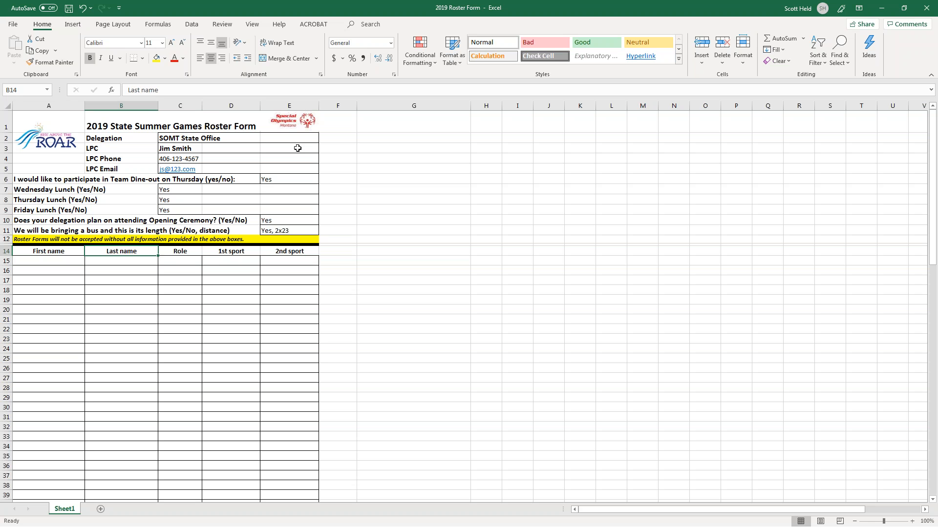
pyautogui.press('Right')
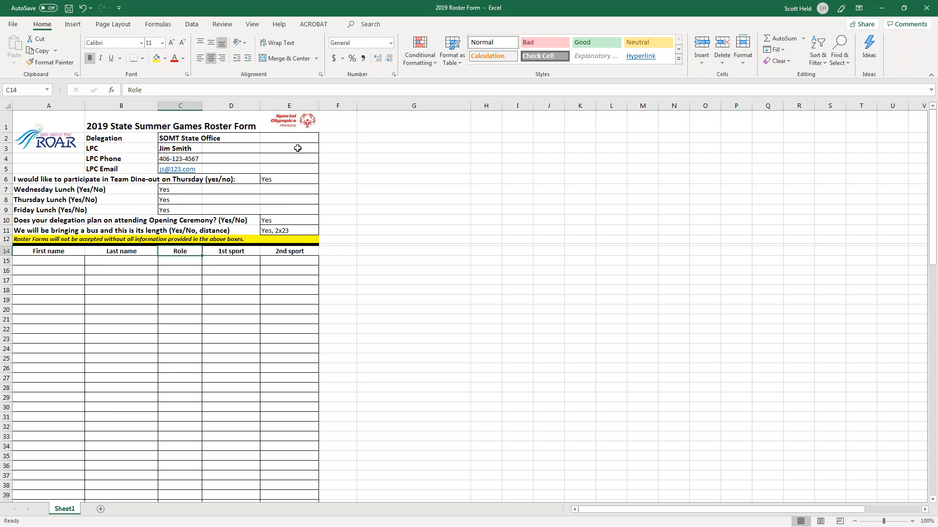
pyautogui.press('Right')
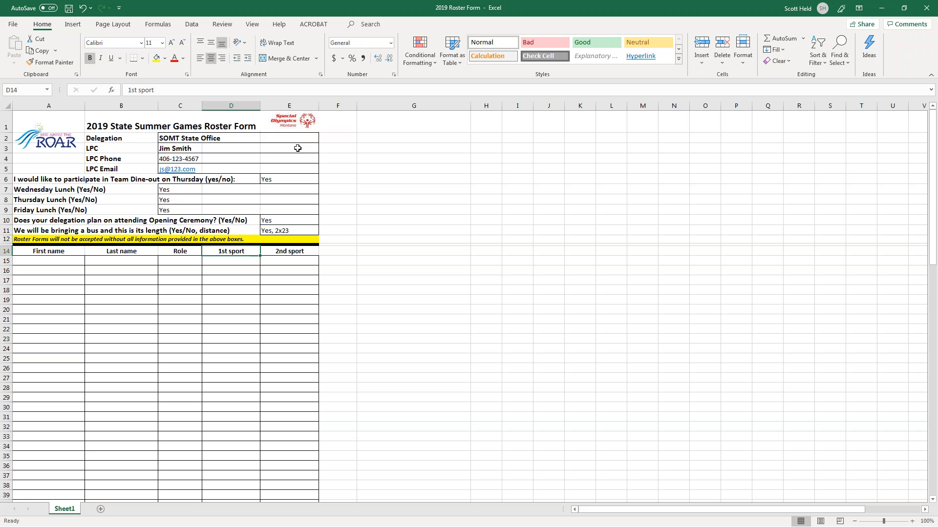
pyautogui.click(50, 260)
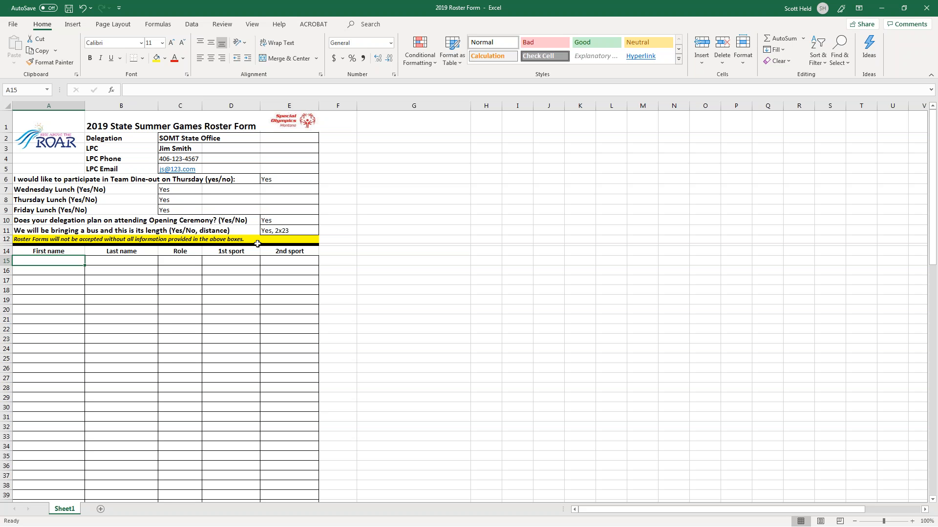
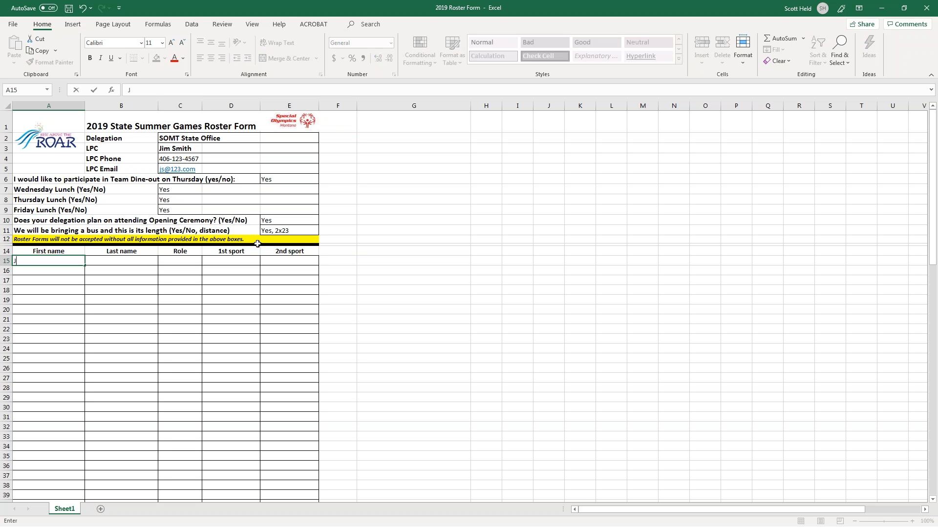
# Enter the first athlete's name in row 15 with role Athlete, sports Kayaking and Athletics.
pyautogui.press('Tab')
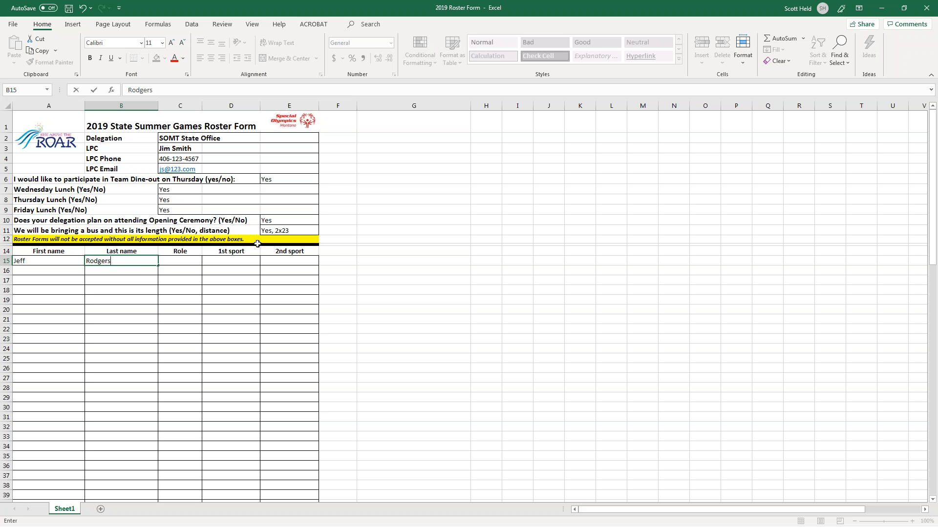
pyautogui.press('Tab')
pyautogui.write('Athlete')
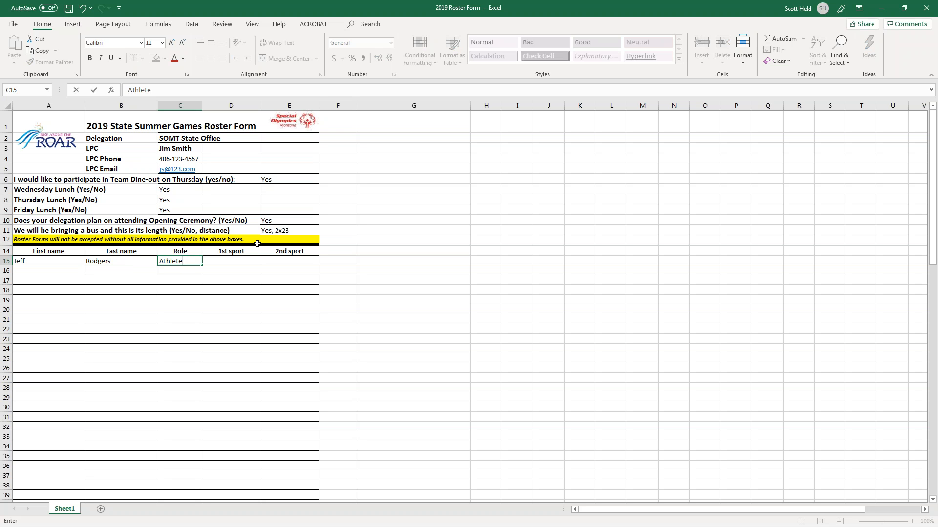
pyautogui.press('Tab')
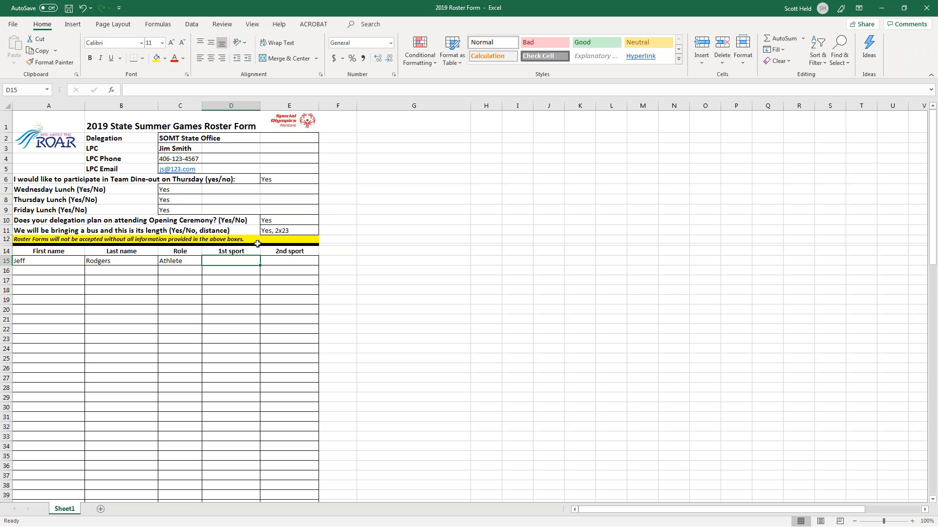
pyautogui.write('S')
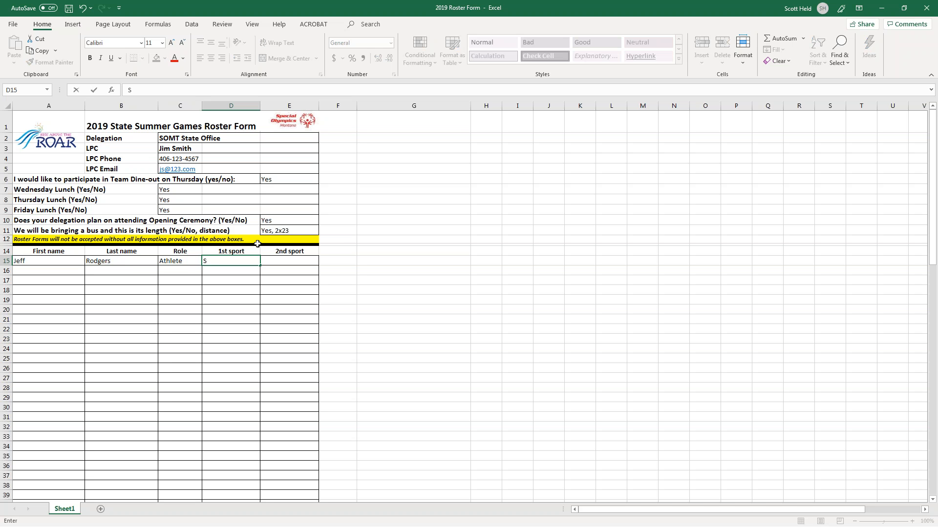
pyautogui.press('BackSpace')
pyautogui.write('Kayaking')
pyautogui.press('Tab')
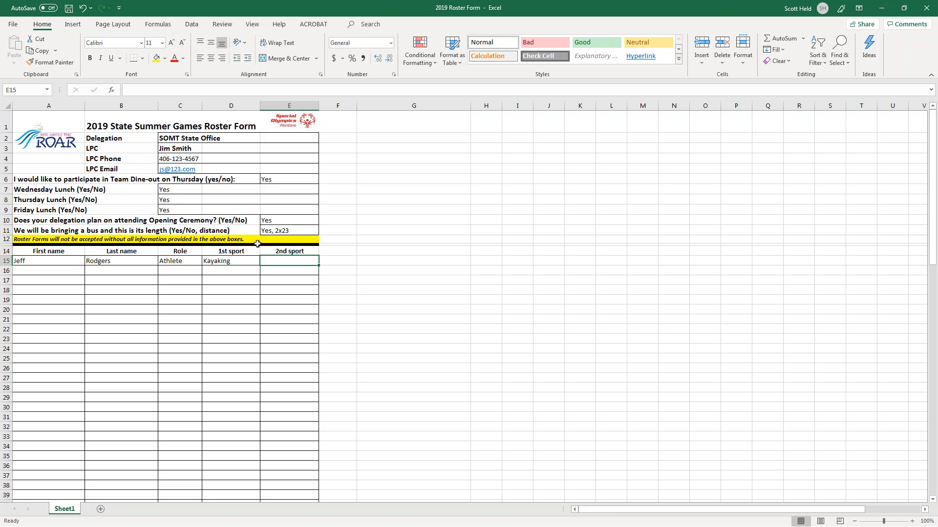
pyautogui.write('Athletics')
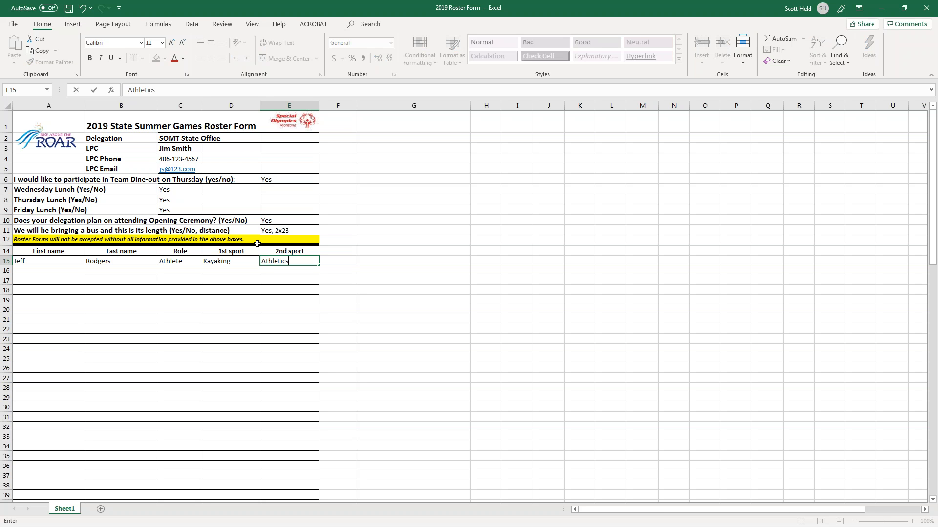
pyautogui.press('Return')
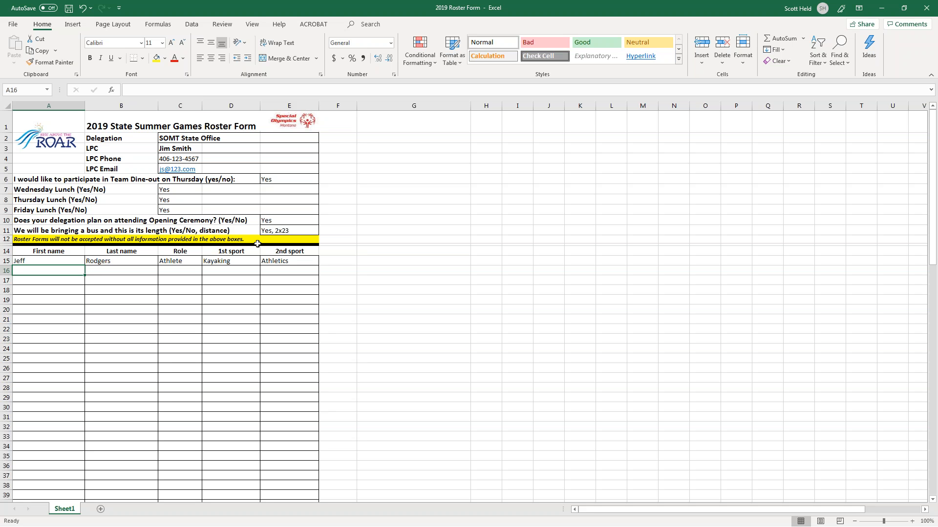
# Add a second athlete in row 16 with sports Swimming and Athletics.
pyautogui.moveTo(171, 263); pyautogui.dragTo(176, 285)
pyautogui.moveTo(123, 262); pyautogui.dragTo(115, 358)
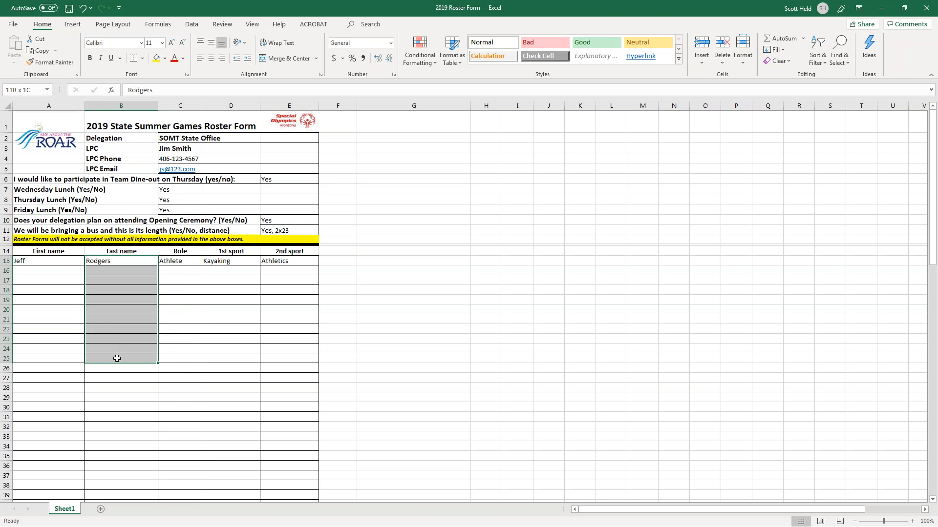
pyautogui.click(96, 280)
pyautogui.click(31, 269)
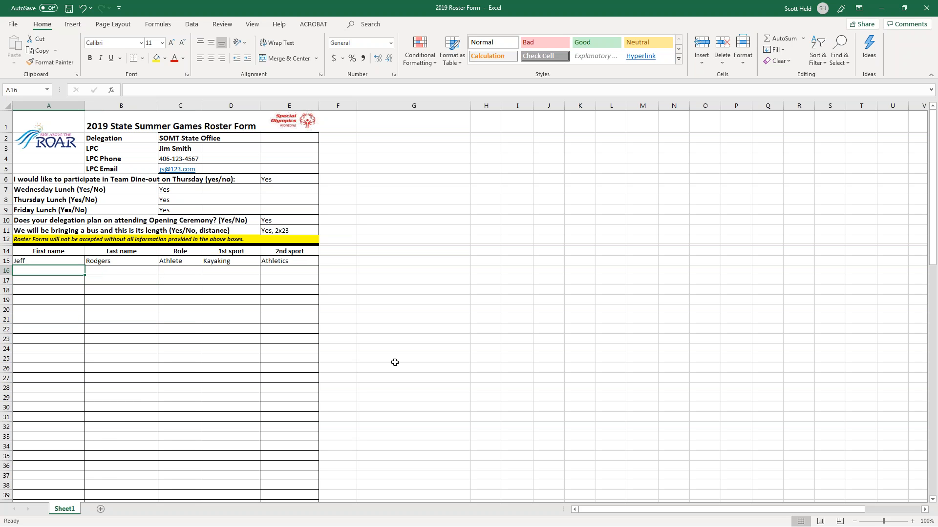
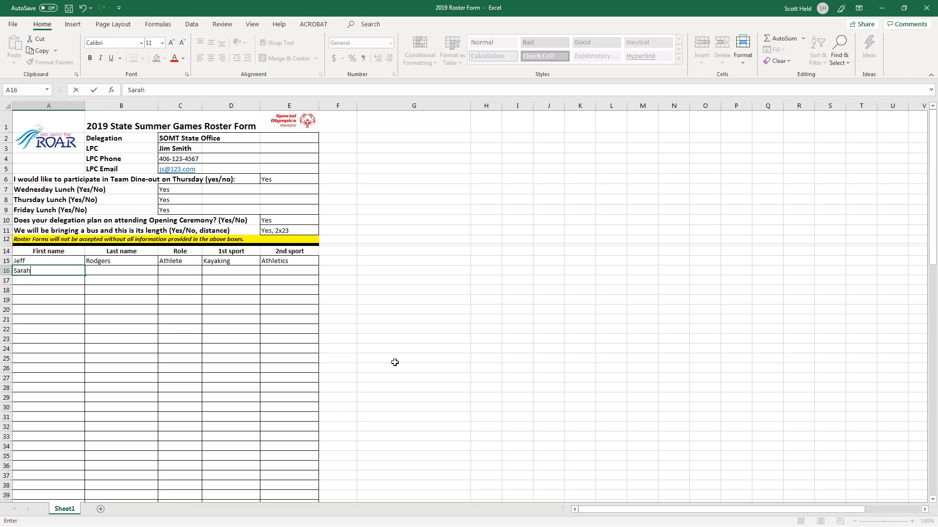
pyautogui.press('Tab')
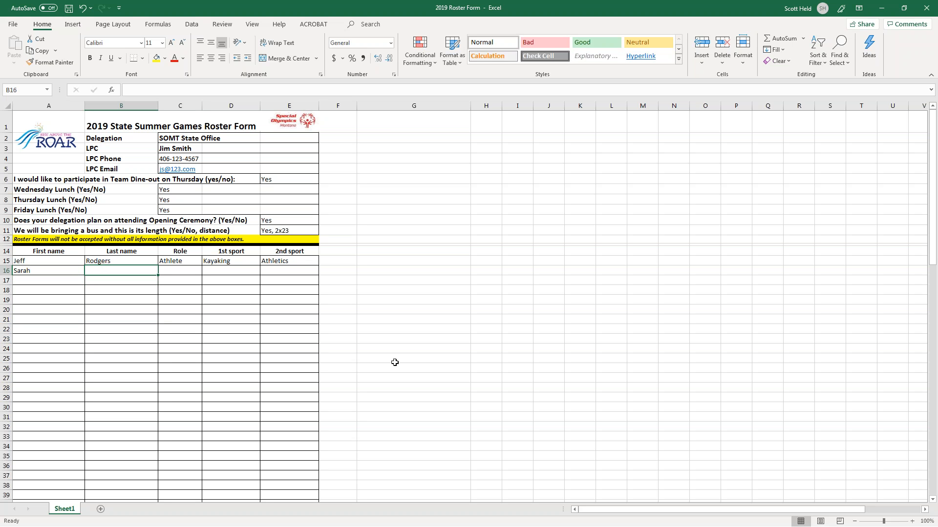
pyautogui.press('Tab')
pyautogui.write('Athlete')
pyautogui.press('Tab')
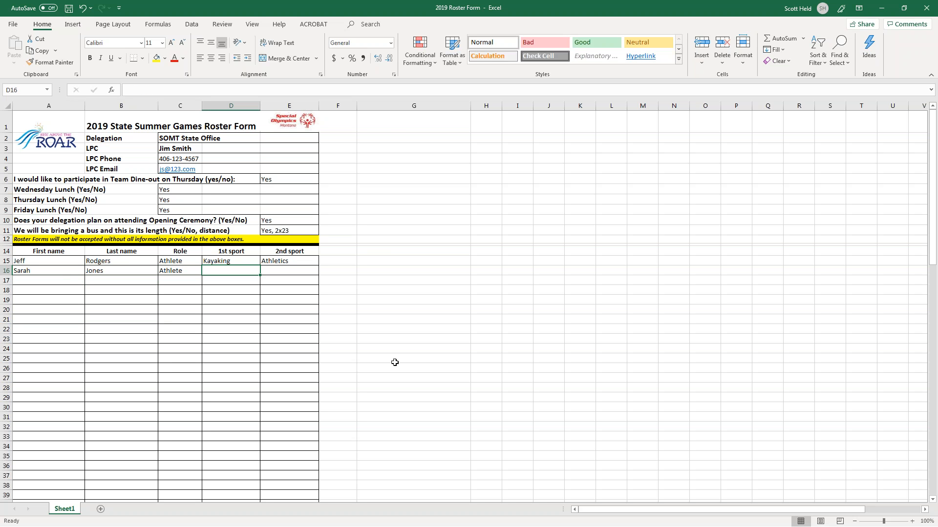
pyautogui.write('Swimming')
pyautogui.press('Tab')
pyautogui.write('Athletics')
pyautogui.press('Return')
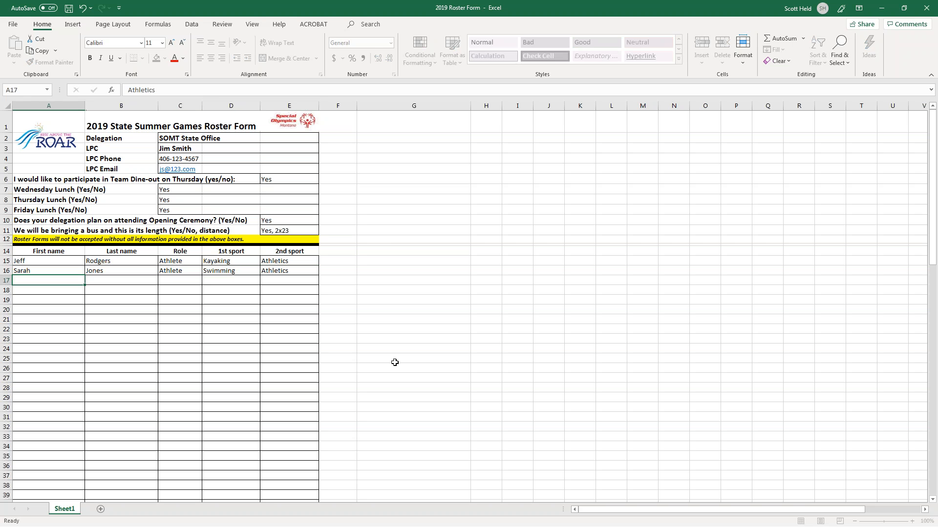
# Add a third athlete in row 17 with sports Gymnastics and Powerlifting.
pyautogui.press('Tab')
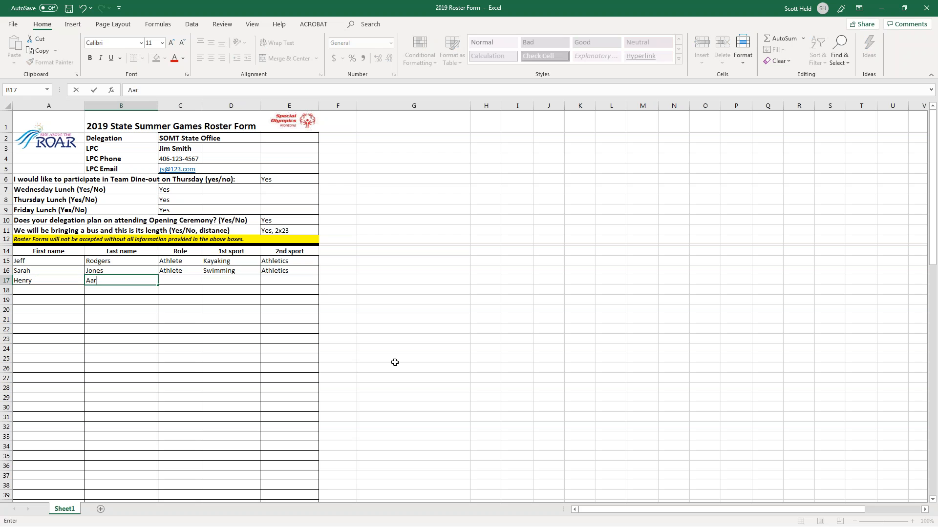
pyautogui.press('Tab')
pyautogui.write('Athlete')
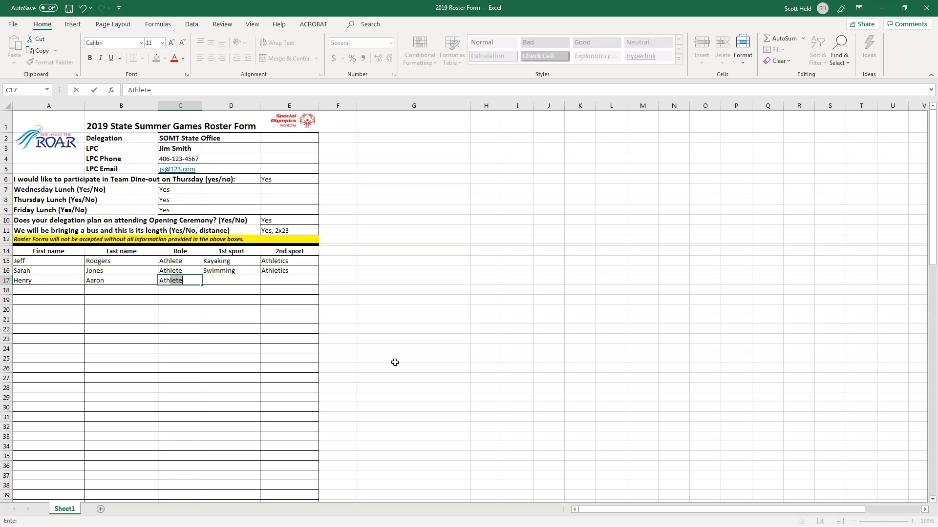
pyautogui.press('Tab')
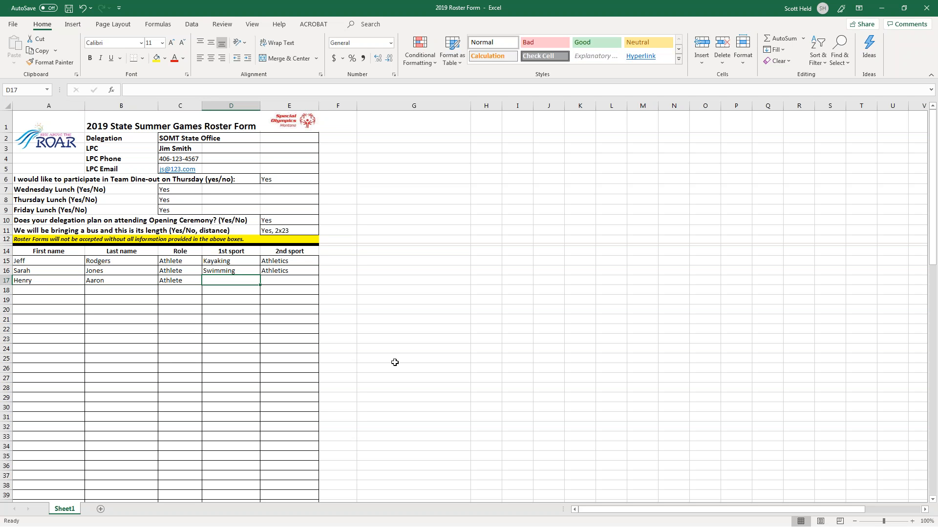
pyautogui.write('Gym')
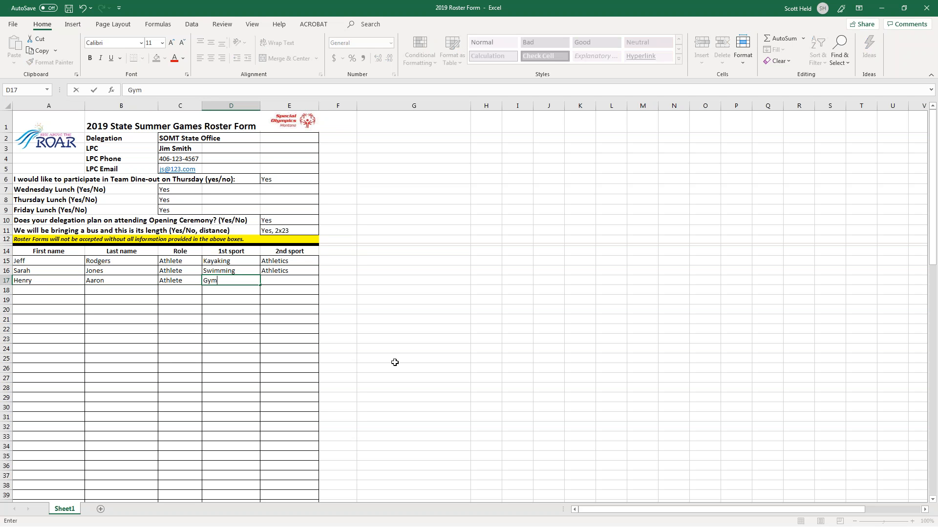
pyautogui.write('nastics')
pyautogui.press('Tab')
pyautogui.write('Pow')
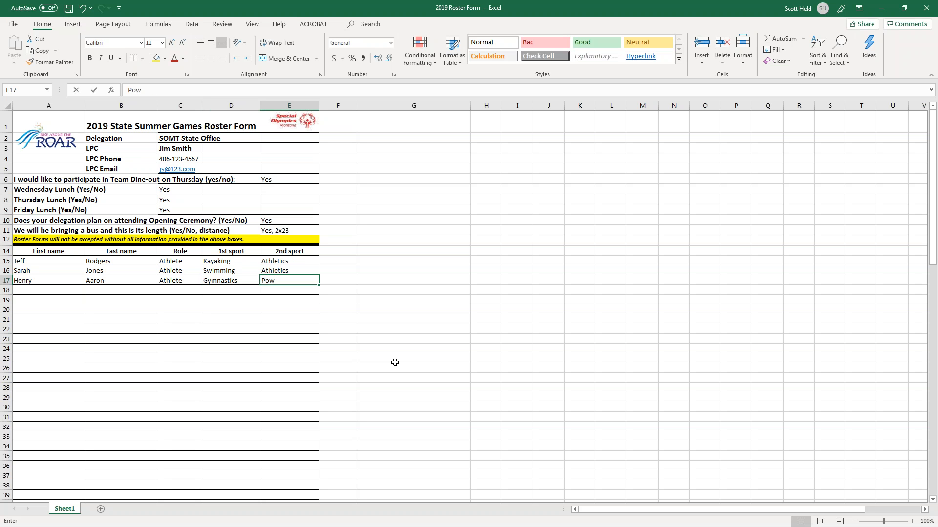
pyautogui.write('erlifting')
pyautogui.press('Return')
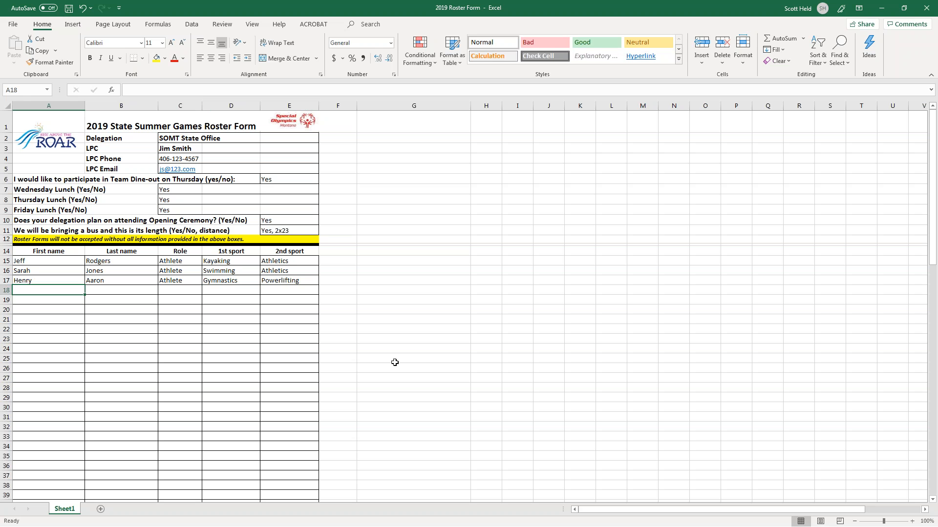
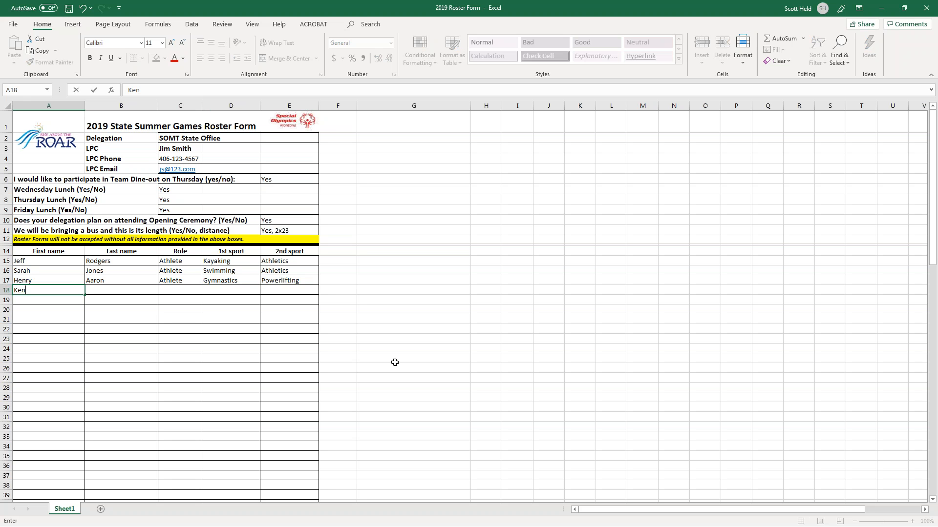
# Add a fourth athlete in row 18 with Bocce as the first sport.
pyautogui.press('Tab')
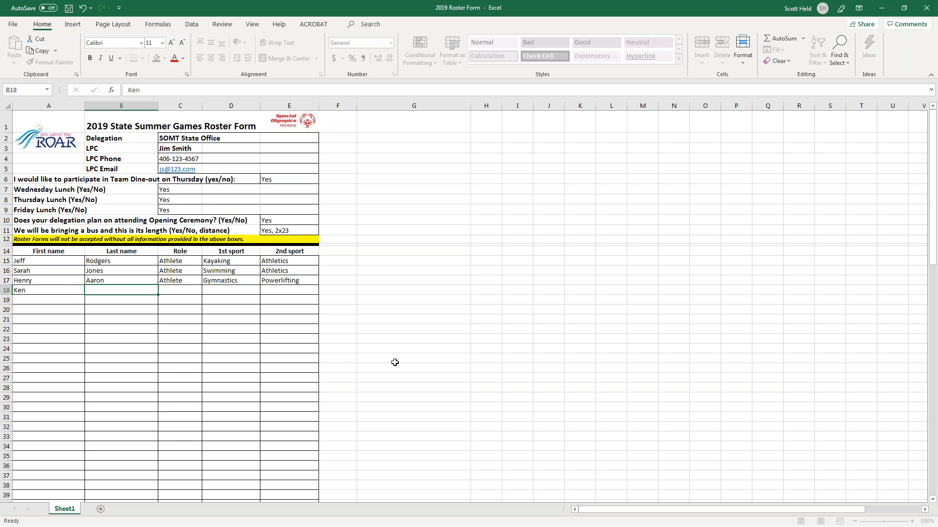
pyautogui.press('Tab')
pyautogui.write('Athlete')
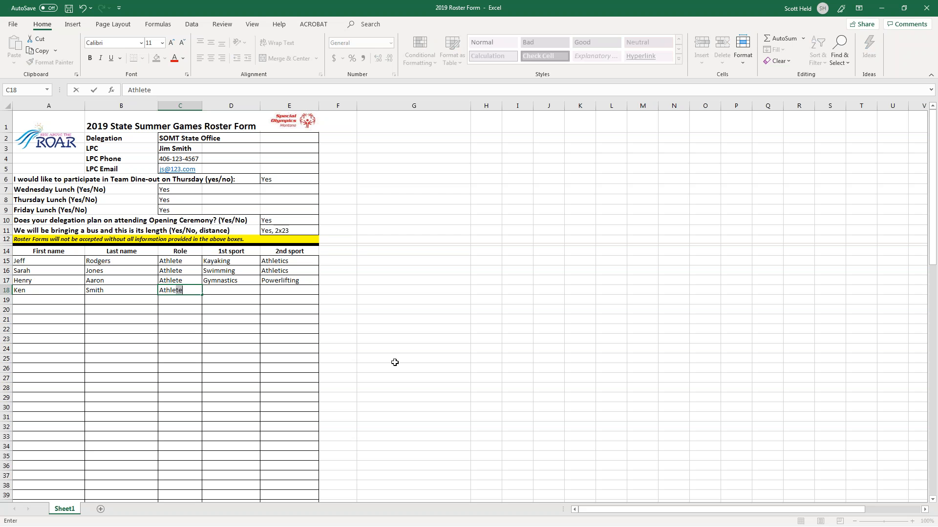
pyautogui.press('Tab')
pyautogui.write('Boc')
pyautogui.press('Tab')
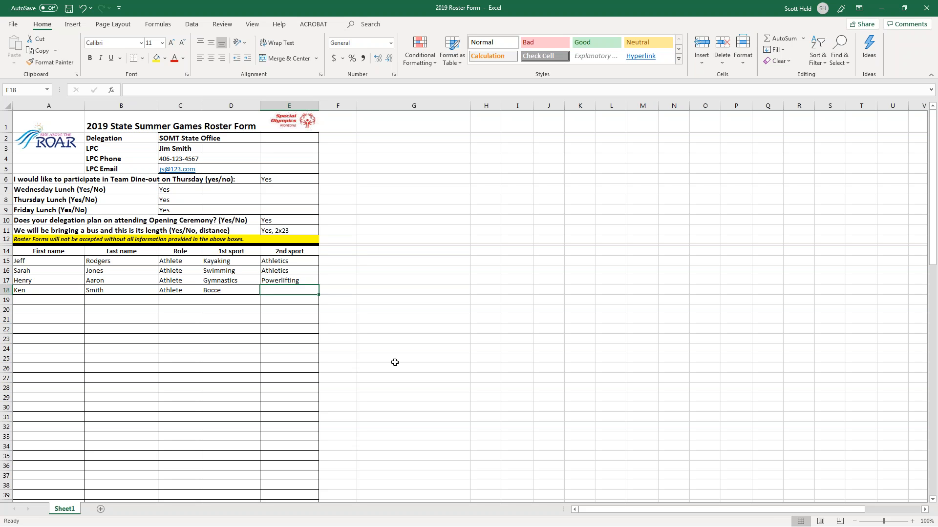
# Enter a unified partner's first and last name in row 19, shortening the role to UP.
pyautogui.press('Return')
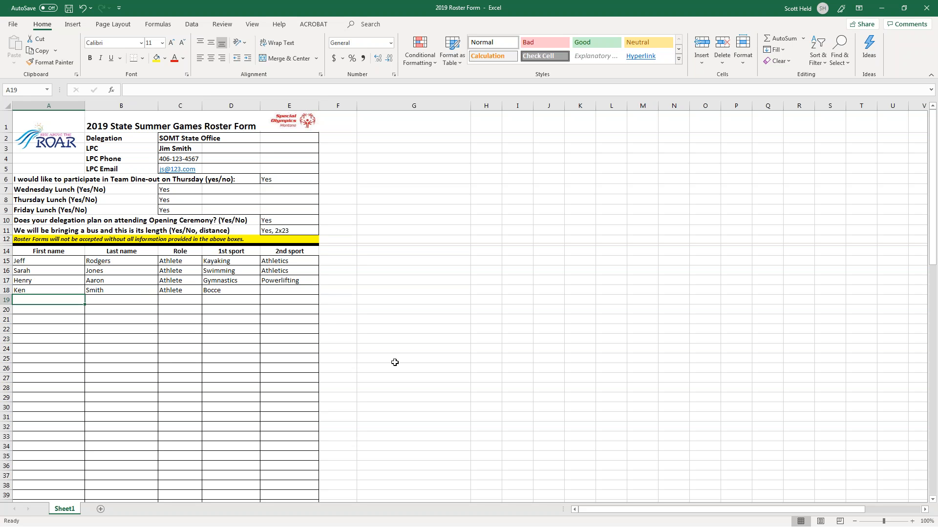
pyautogui.press('Tab')
pyautogui.press('Tab')
pyautogui.write('Unified')
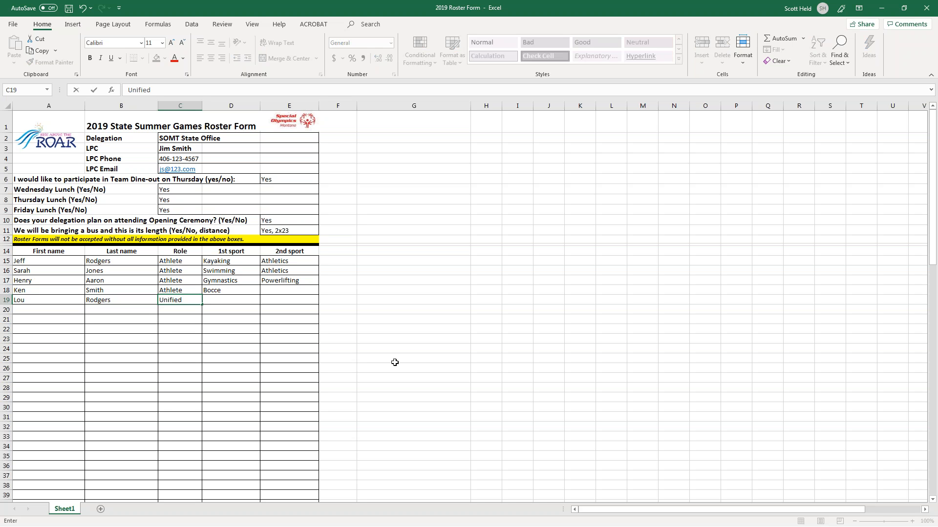
pyautogui.write('Partner')
pyautogui.press('Return')
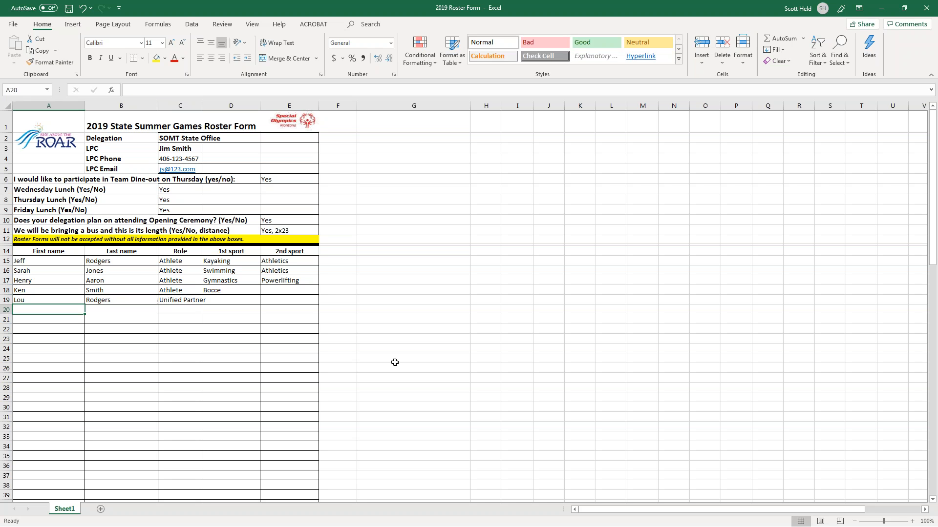
pyautogui.press('Right')
pyautogui.press('Right')
pyautogui.press('Up')
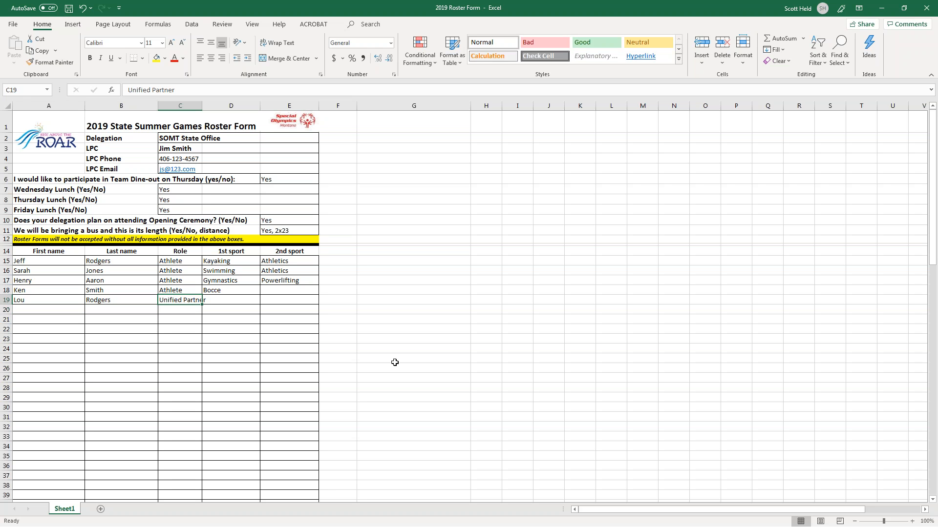
pyautogui.write('UP')
pyautogui.press('Up')
pyautogui.write('A')
pyautogui.press('Return')
# Restore row 18's role to Athlete and give row 19 the sports Kayaking and Athletics.
pyautogui.press('Up')
pyautogui.write('Athlete')
pyautogui.press('Return')
pyautogui.press('Tab')
pyautogui.write('Kayaking')
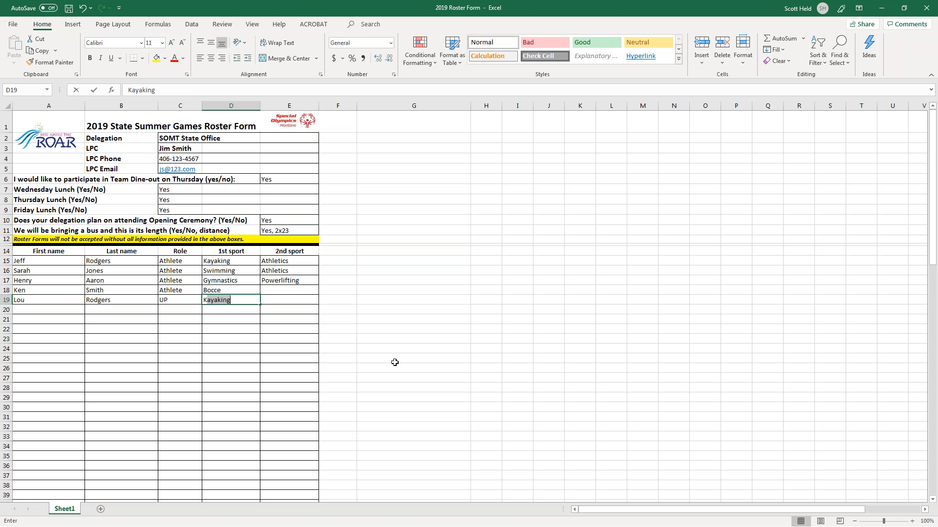
pyautogui.press('Tab')
pyautogui.write('Athletics')
pyautogui.press('Return')
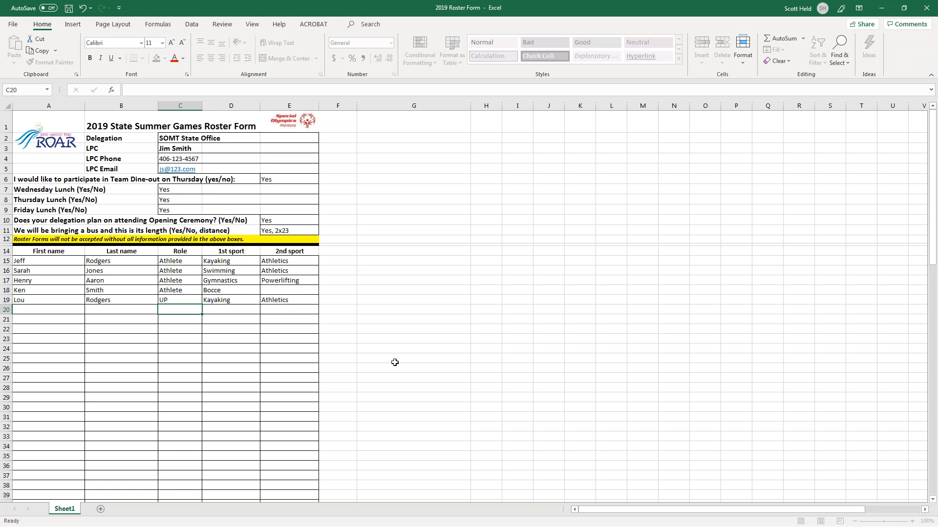
# Add a second unified partner's first and last name in row 20, role UP, sport Athletics.
pyautogui.press('Home')
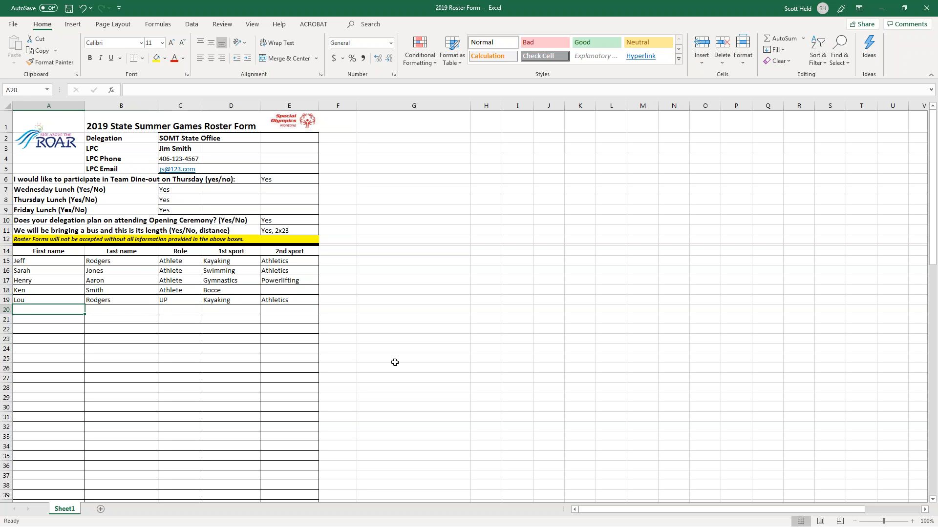
pyautogui.press('Tab')
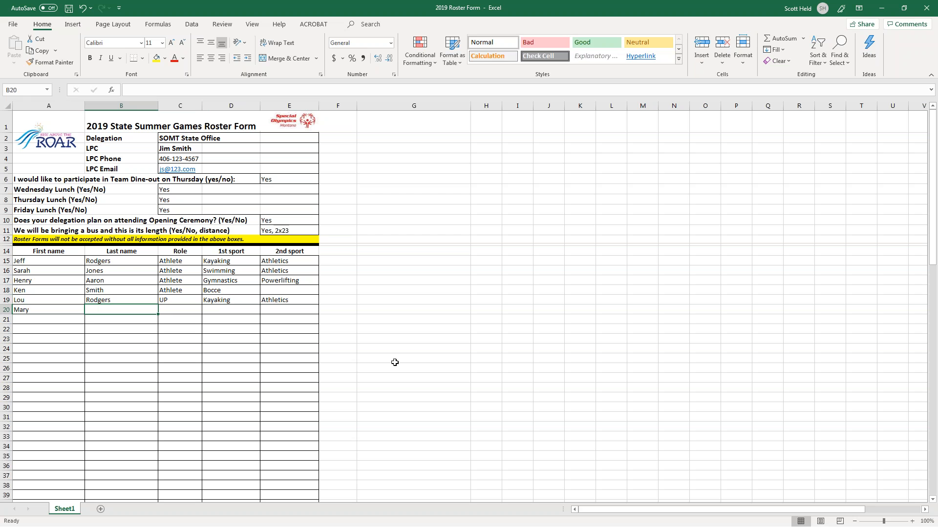
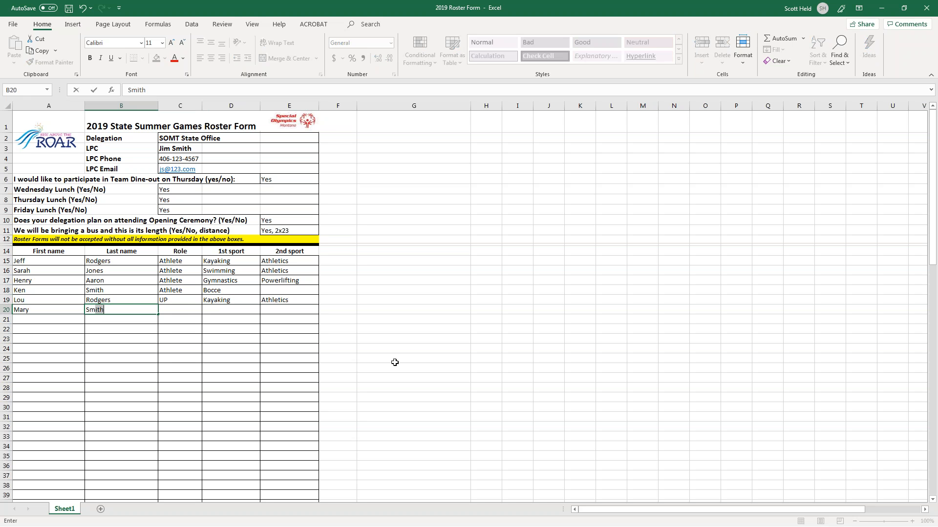
pyautogui.press('Tab')
pyautogui.write('UP')
pyautogui.press('Tab')
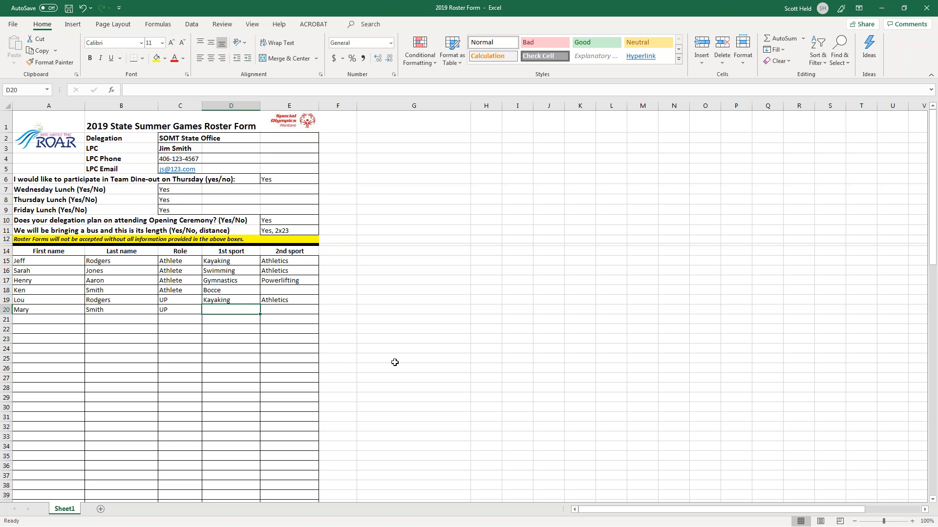
pyautogui.write('Ath')
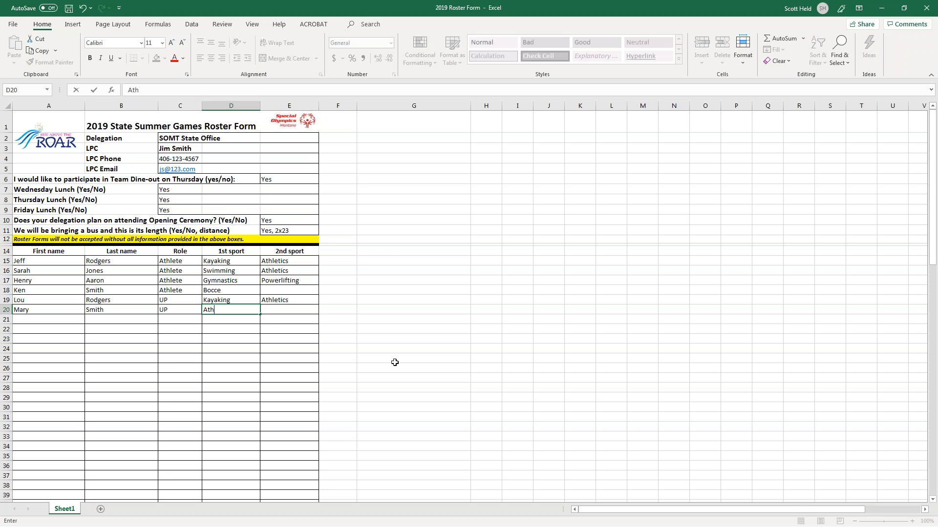
pyautogui.write('letics')
pyautogui.press('Return')
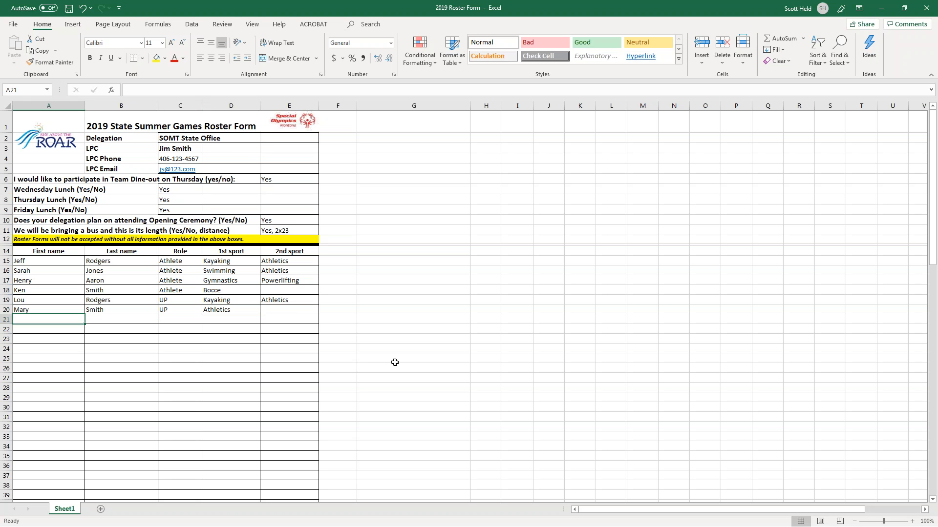
# Add a third unified partner's first and last name in row 21, role UP, sport Bocce.
pyautogui.press('Tab')
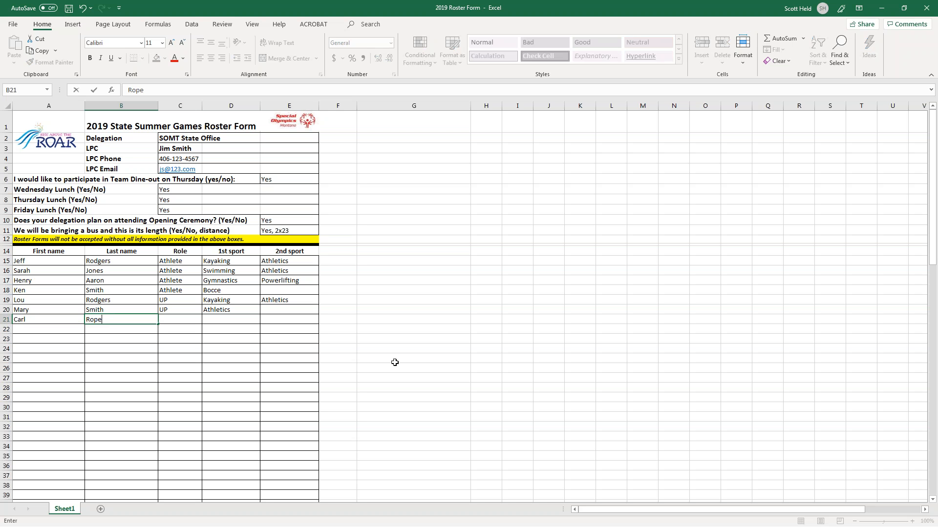
pyautogui.press('Tab')
pyautogui.write('UP')
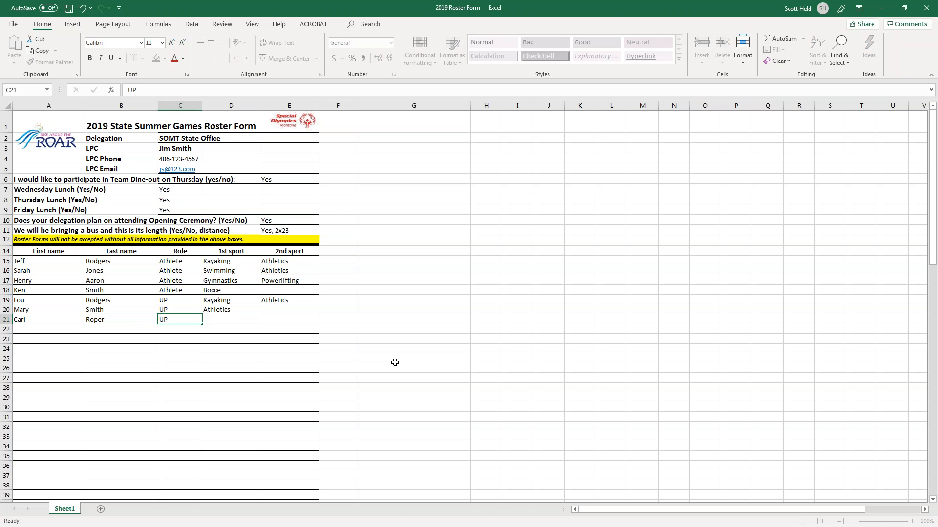
pyautogui.press('Tab')
pyautogui.write('Bocce')
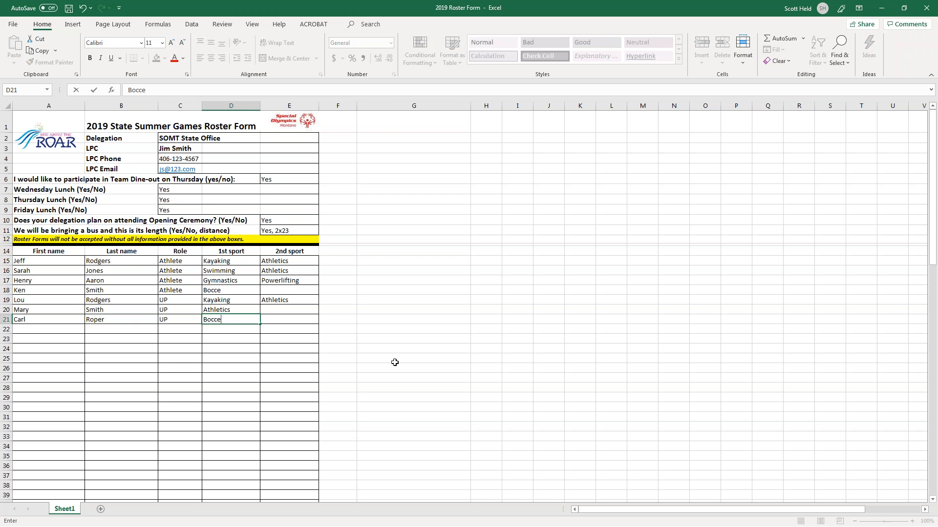
pyautogui.press('Return')
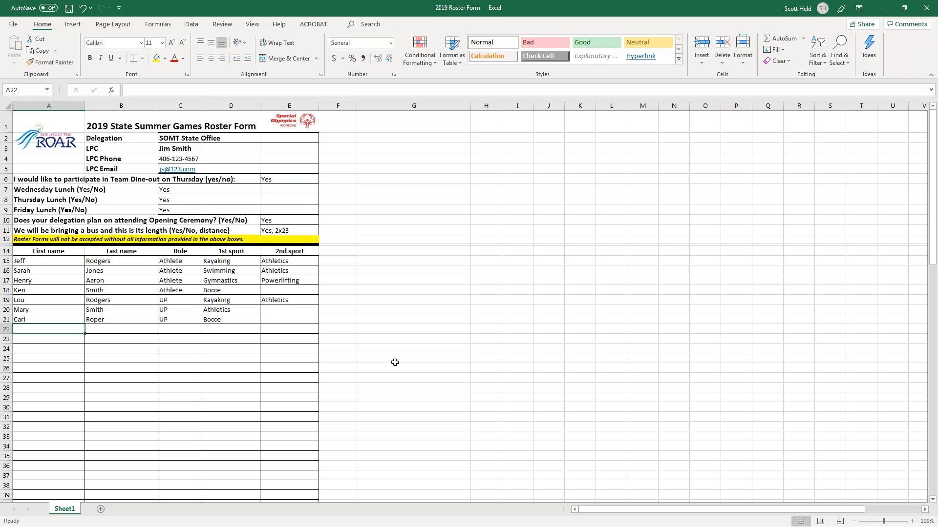
# Enter the local program coordinator's first and last name in row 22 with role LPC.
pyautogui.write('Jim')
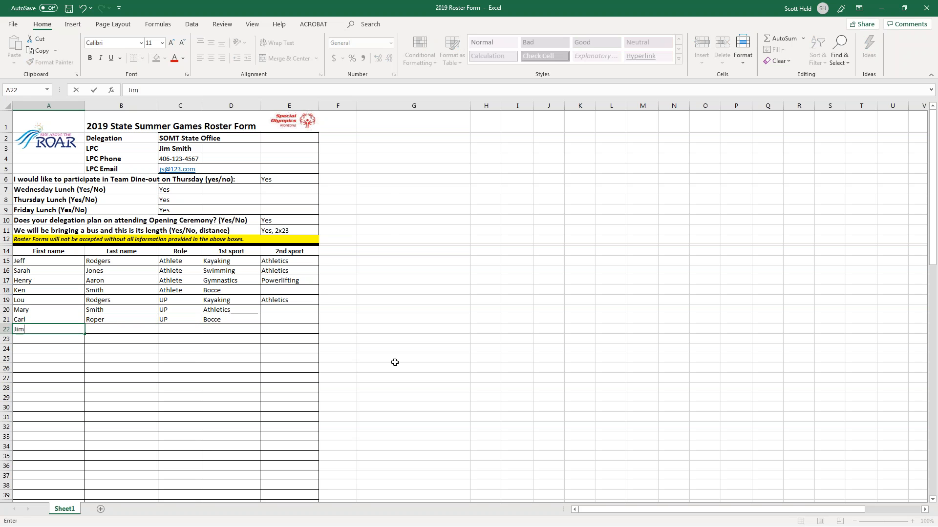
pyautogui.press('Tab')
pyautogui.write('Smith')
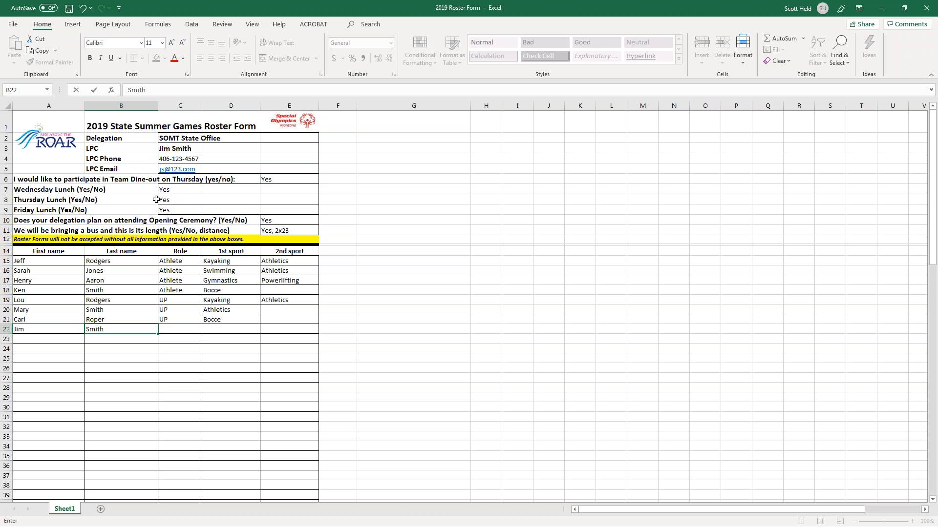
pyautogui.click(165, 328)
pyautogui.write('LPC')
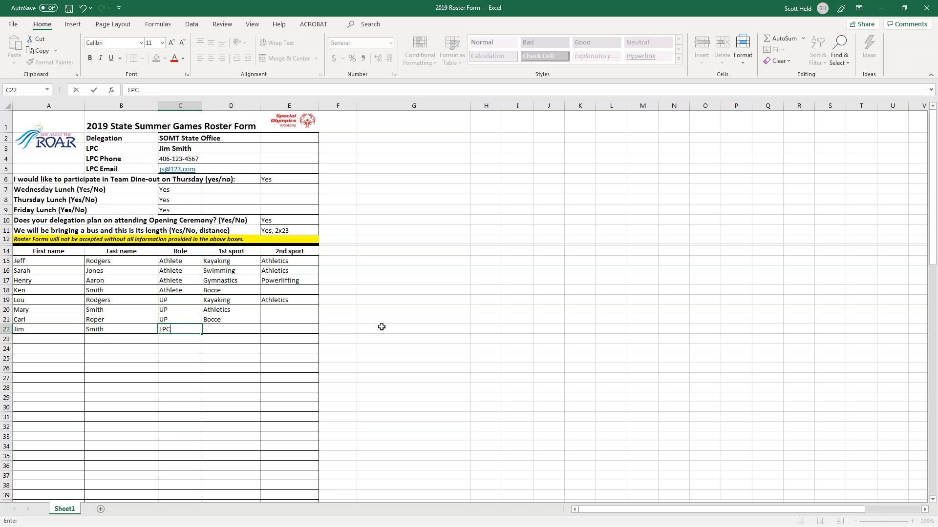
pyautogui.press('Tab')
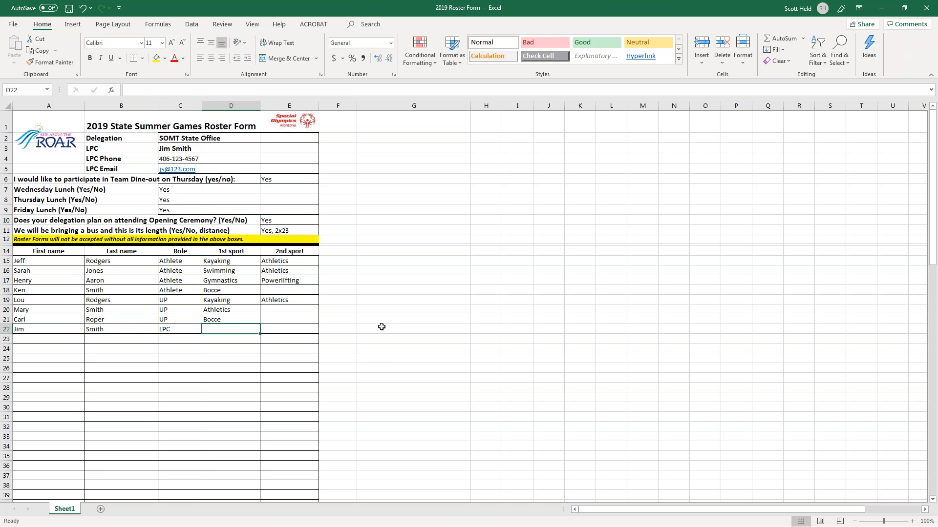
pyautogui.press('Return')
pyautogui.press('Left')
pyautogui.press('Left')
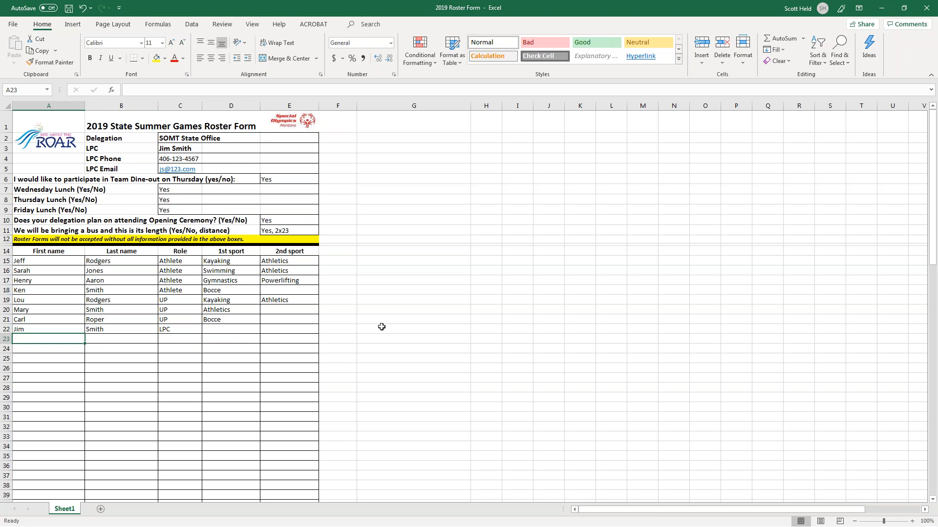
# Add a coach's first and last name in row 23 with role Coach and sport Kayaking.
pyautogui.press('Tab')
pyautogui.press('Tab')
pyautogui.write('Coach')
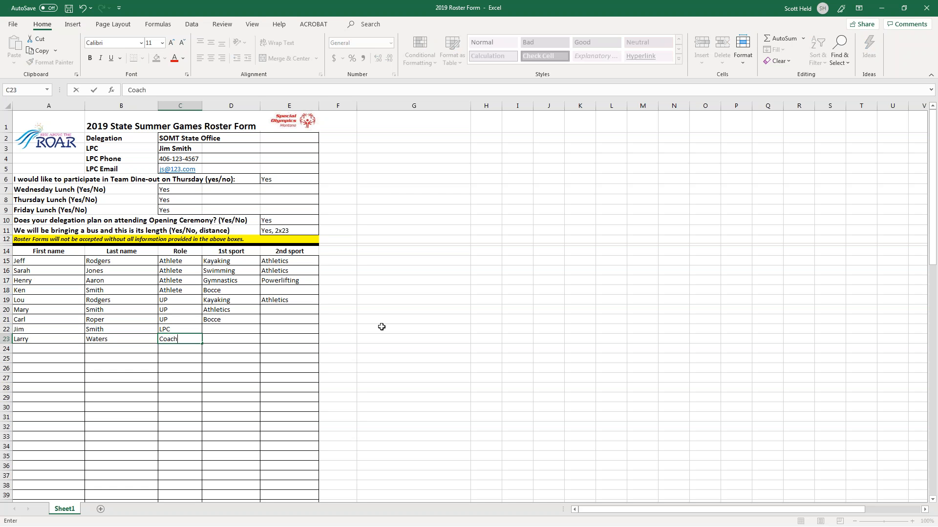
pyautogui.press('Tab')
pyautogui.write('Kay')
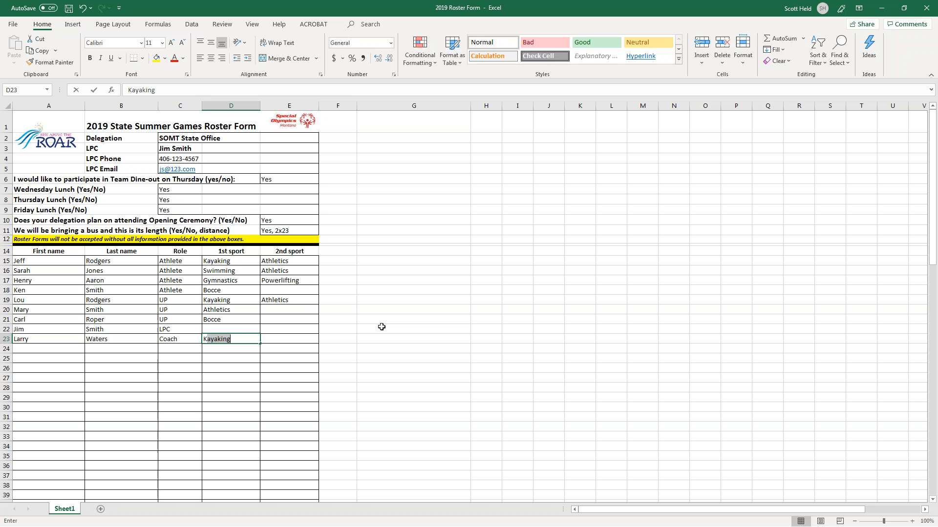
pyautogui.write('aking')
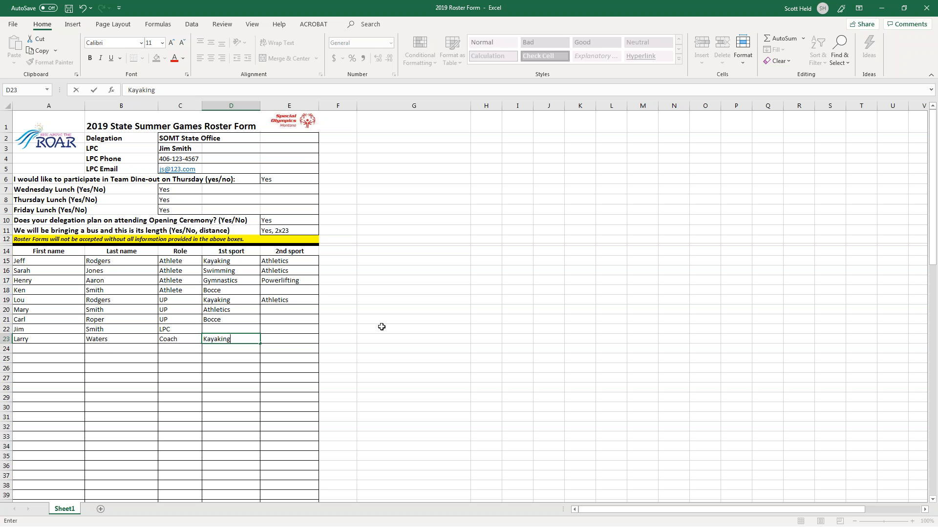
pyautogui.press('Return')
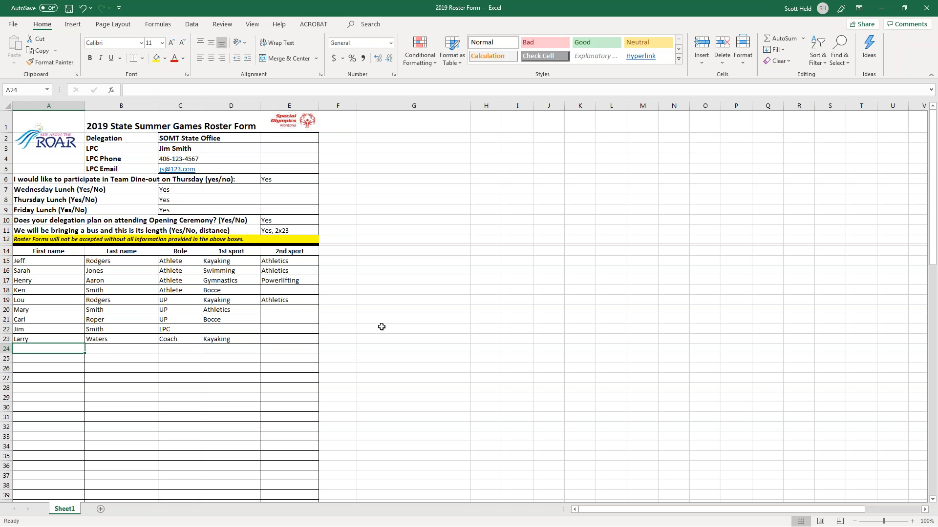
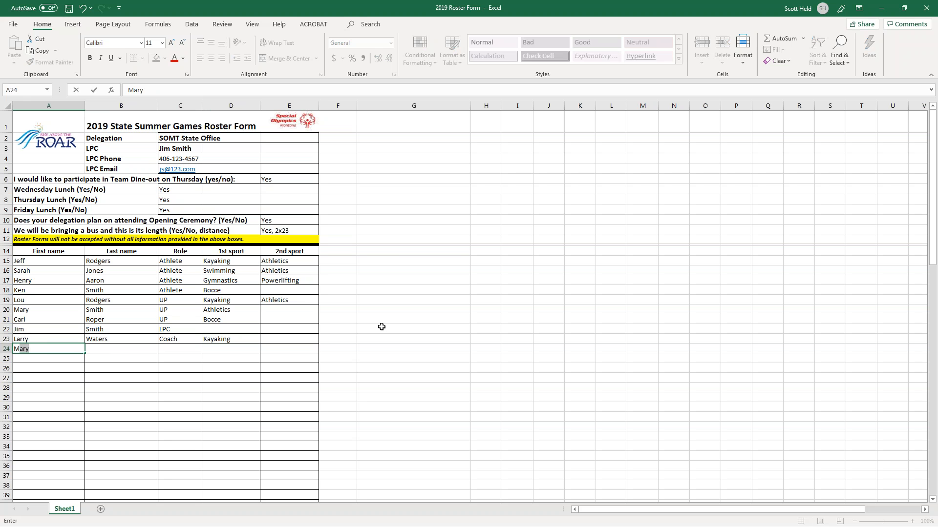
# Add a coach's first and last name in row 24 with role Coach and sport Powerlifting.
pyautogui.press('Tab')
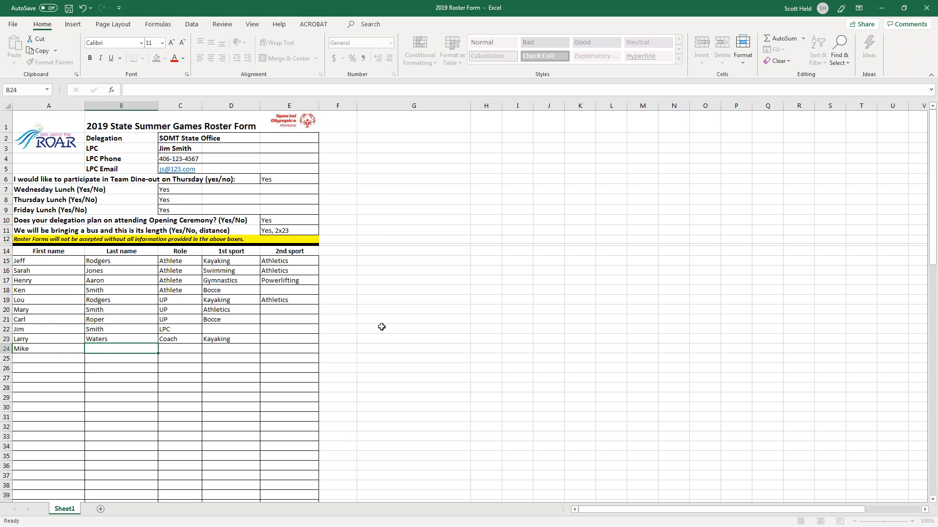
pyautogui.press('Tab')
pyautogui.write('C')
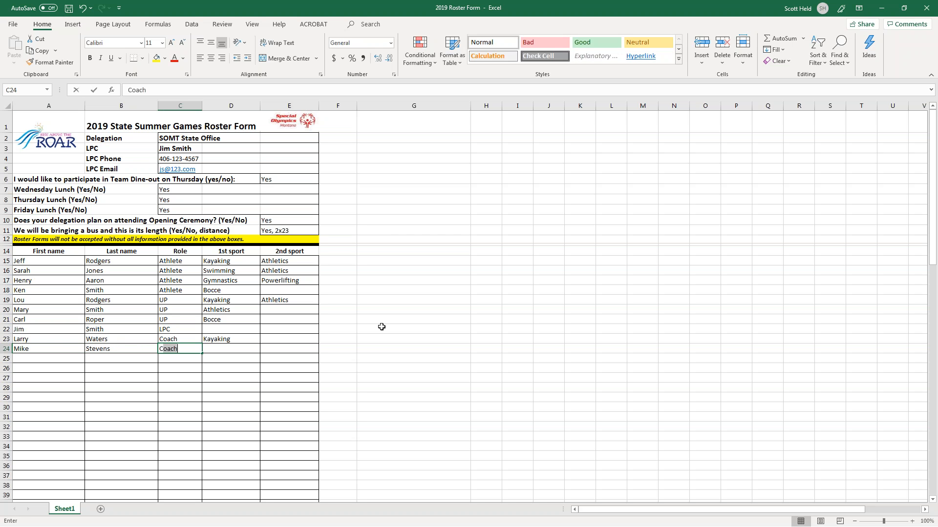
pyautogui.write('oach')
pyautogui.press('Tab')
pyautogui.write('Powerlifting')
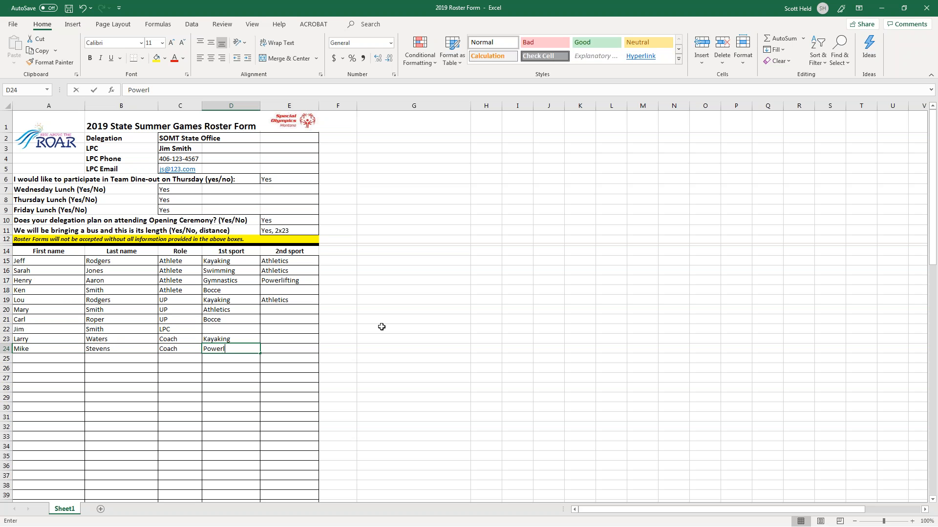
pyautogui.press('Return')
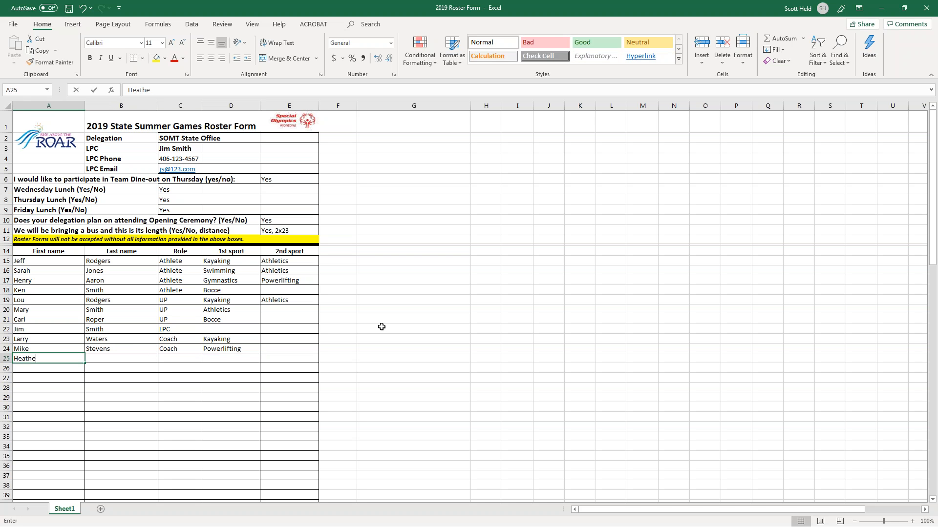
# Add a volunteer's first and last name in row 25 with role Volunteer, then review the role column.
pyautogui.press('Tab')
pyautogui.press('Tab')
pyautogui.write('Volunteer')
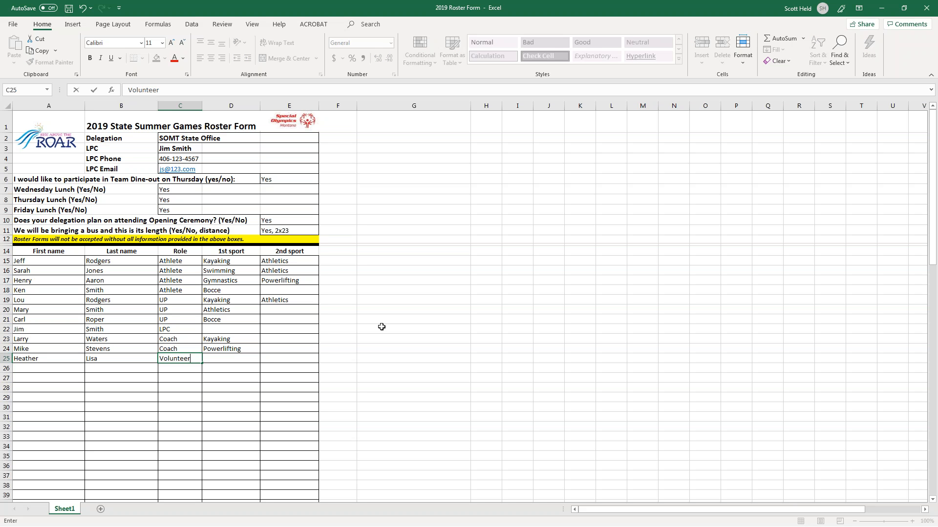
pyautogui.press('Tab')
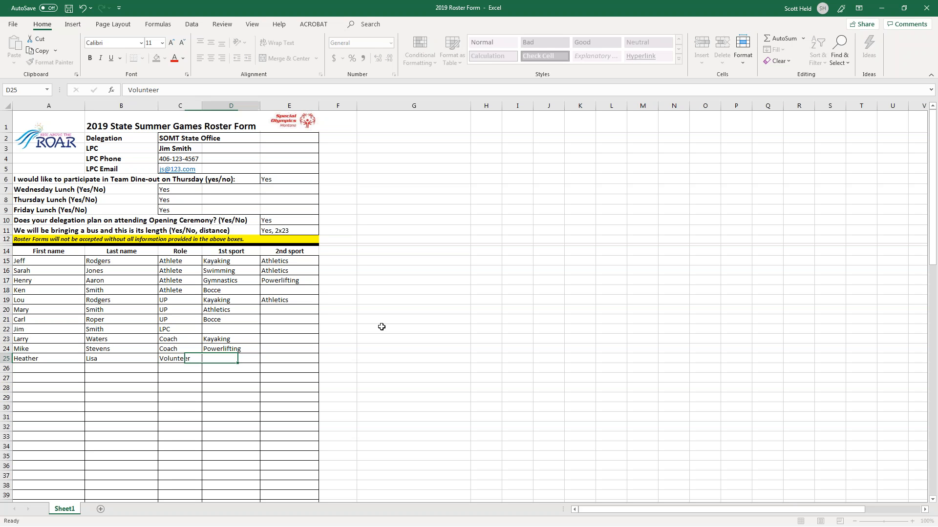
pyautogui.press('Left')
pyautogui.press('Up')
pyautogui.press('Up')
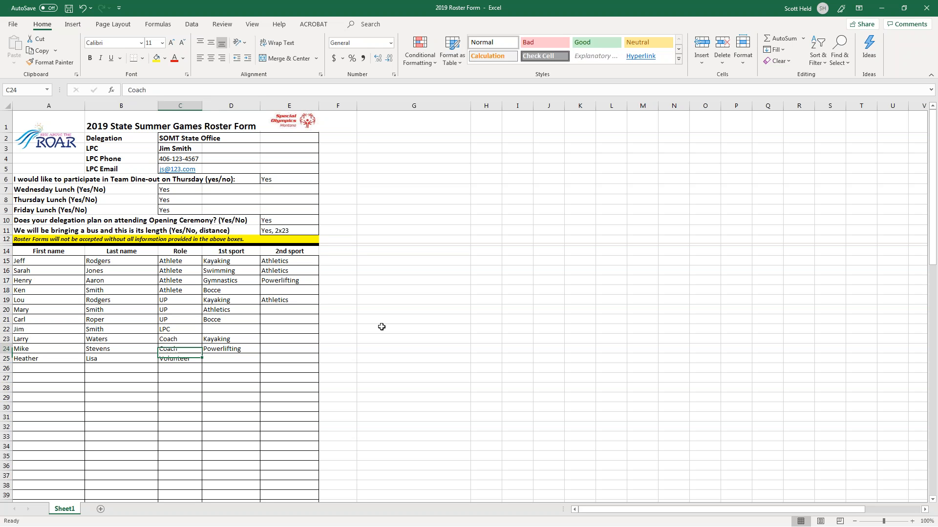
pyautogui.press('Down')
pyautogui.press('Down')
pyautogui.press('Down')
pyautogui.press('Down')
pyautogui.press('Down')
pyautogui.press('Down')
pyautogui.press('Down')
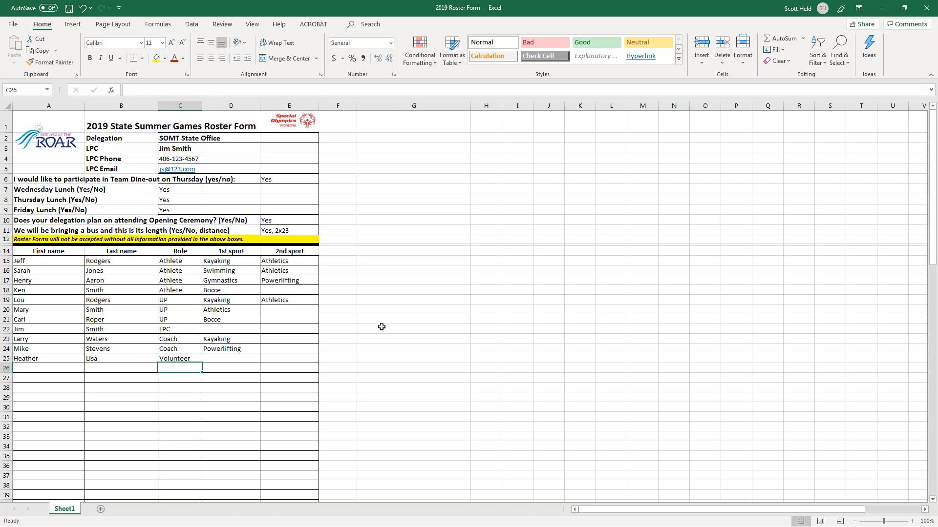
pyautogui.press('Down')
pyautogui.press('Down')
pyautogui.press('Down')
pyautogui.press('Down')
pyautogui.press('Down')
pyautogui.press('Down')
pyautogui.press('Down')
pyautogui.press('Down')
pyautogui.press('Down')
pyautogui.press('Down')
pyautogui.press('Down')
pyautogui.press('Down')
pyautogui.press('Down')
pyautogui.press('Down')
pyautogui.press('Down')
pyautogui.press('Down')
pyautogui.press('Down')
pyautogui.press('Down')
pyautogui.press('Down')
pyautogui.press('Down')
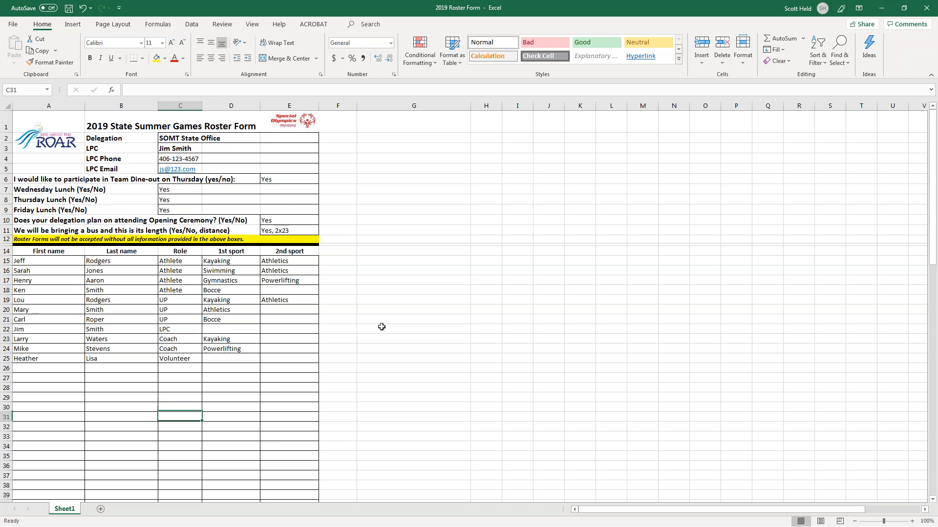
pyautogui.press('Down')
pyautogui.press('Down')
pyautogui.press('Down')
pyautogui.press('Down')
pyautogui.press('Down')
pyautogui.press('Down')
pyautogui.press('Down')
pyautogui.press('Down')
pyautogui.press('Down')
pyautogui.press('Down')
pyautogui.press('Down')
pyautogui.press('Down')
pyautogui.press('Down')
pyautogui.press('Down')
pyautogui.press('Down')
pyautogui.press('Down')
pyautogui.press('Down')
pyautogui.press('Down')
pyautogui.press('Down')
pyautogui.press('Down')
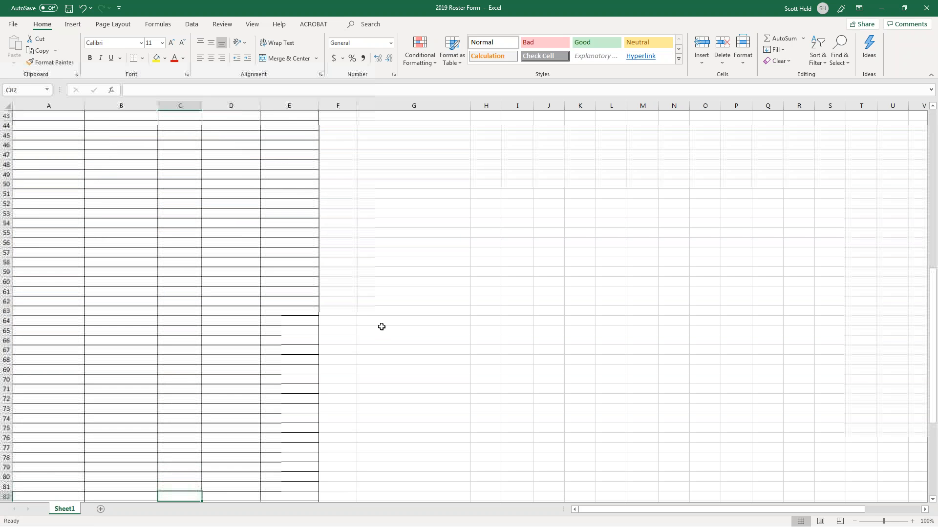
pyautogui.press('Up')
pyautogui.press('Up')
pyautogui.press('Up')
pyautogui.press('Up')
pyautogui.press('Up')
pyautogui.press('Up')
pyautogui.press('Up')
pyautogui.press('Up')
pyautogui.press('Up')
pyautogui.press('Up')
pyautogui.press('Up')
pyautogui.press('Up')
pyautogui.press('Up')
pyautogui.press('Up')
pyautogui.press('Up')
pyautogui.press('Up')
pyautogui.press('Up')
pyautogui.press('Up')
pyautogui.press('Up')
pyautogui.press('Up')
pyautogui.press('Up')
pyautogui.press('Up')
pyautogui.press('Up')
pyautogui.press('Up')
pyautogui.press('Up')
pyautogui.press('Up')
pyautogui.press('Up')
pyautogui.press('Up')
pyautogui.press('Up')
pyautogui.press('Up')
pyautogui.press('Up')
pyautogui.press('Up')
pyautogui.press('Up')
pyautogui.press('Up')
pyautogui.press('Up')
pyautogui.press('Up')
pyautogui.press('Up')
pyautogui.press('Up')
pyautogui.press('Up')
pyautogui.press('Up')
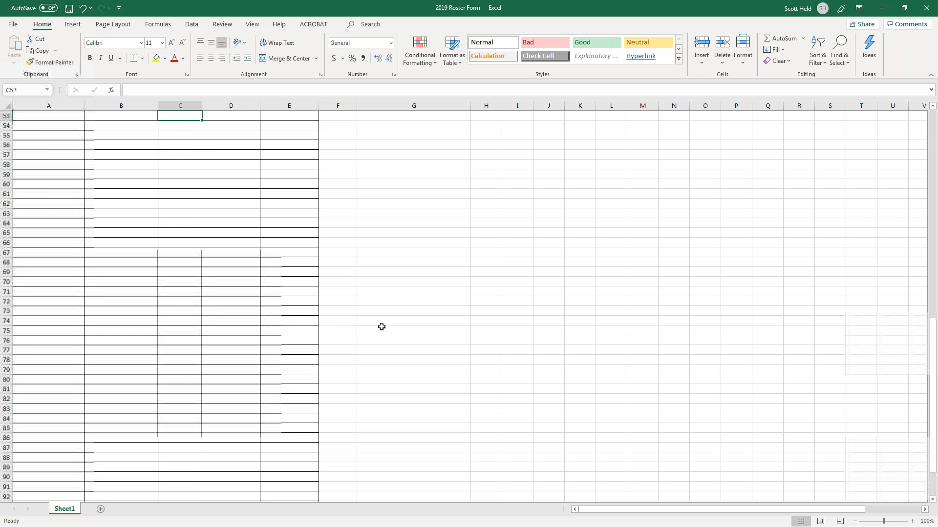
pyautogui.press('Up')
pyautogui.press('Up')
pyautogui.press('Up')
pyautogui.press('Up')
pyautogui.press('Up')
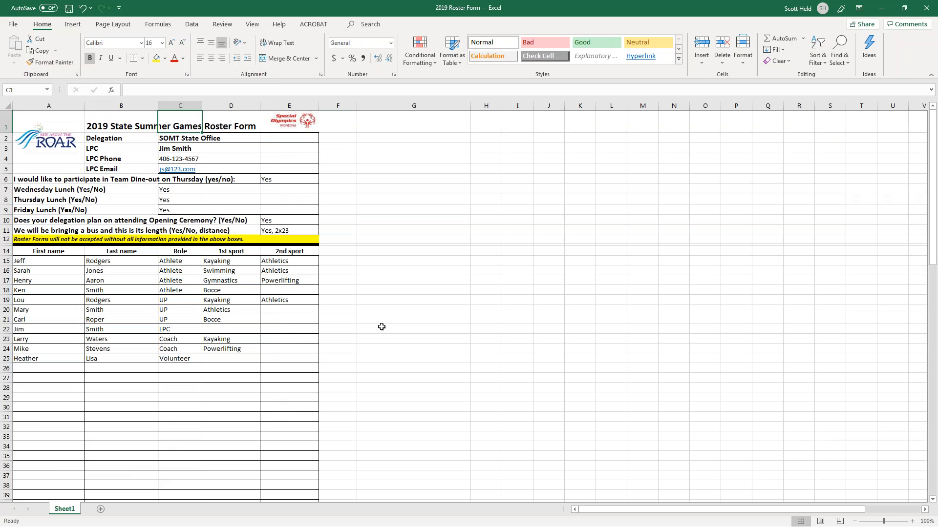
pyautogui.press('Down')
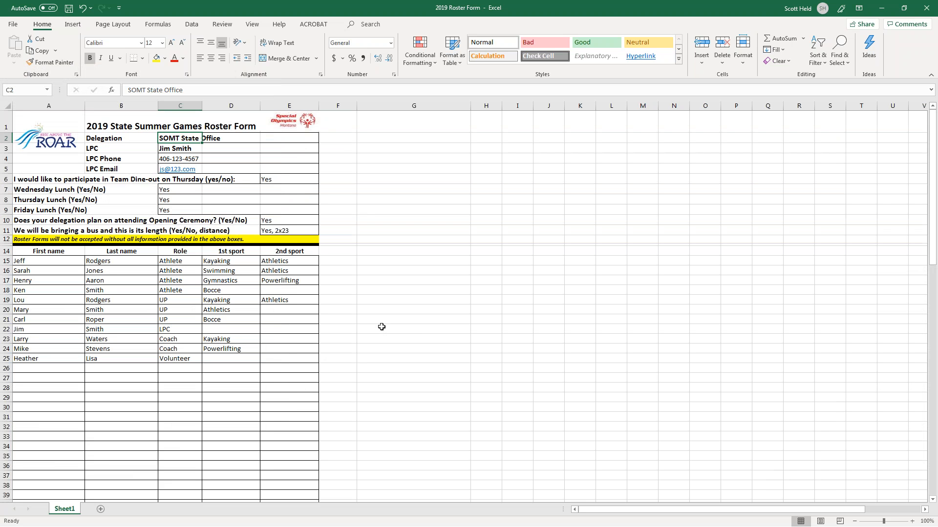
pyautogui.press('Left')
pyautogui.press('Right')
pyautogui.press('Right')
pyautogui.press('Up')
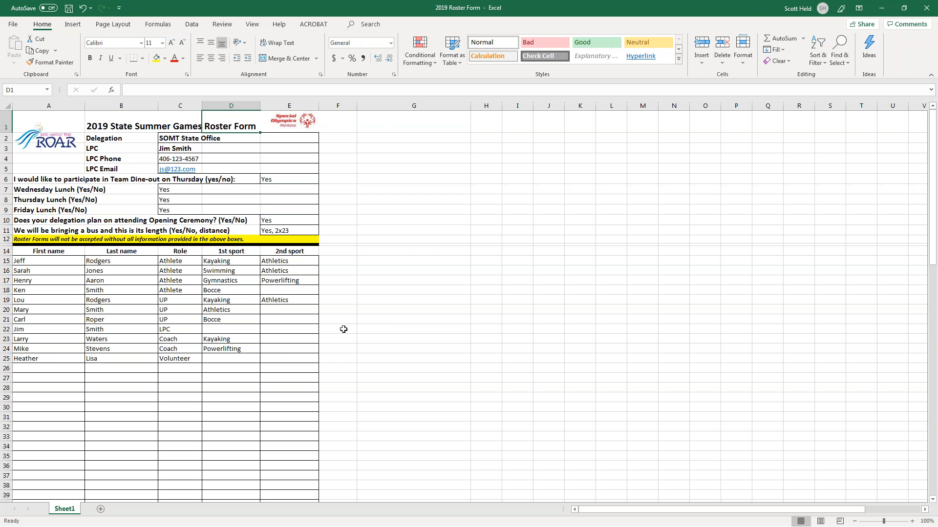
pyautogui.scroll(-6, 189, 410)
pyautogui.scroll(6, 188, 413)
# Minimize the picture window and switch back to the blank registration sheet in Excel.
pyautogui.click(887, 2)
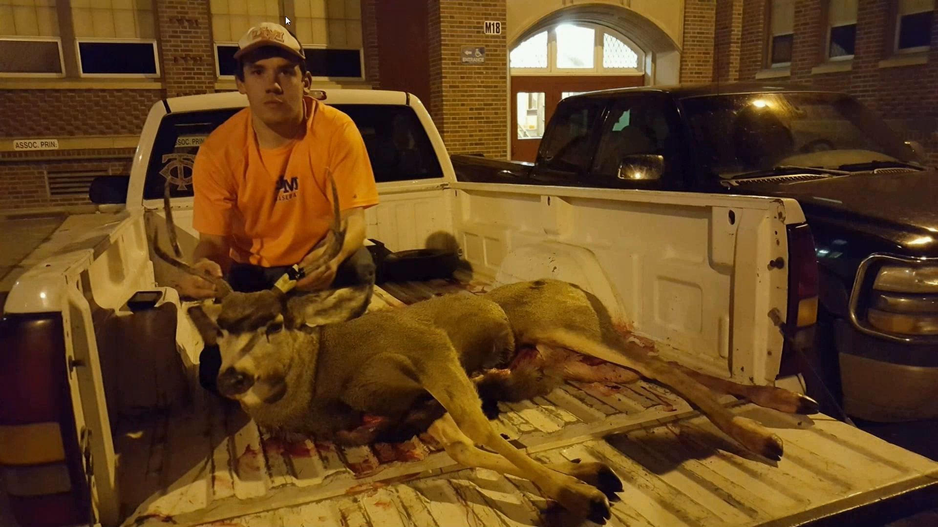
pyautogui.hotkey('alt', 'Tab')
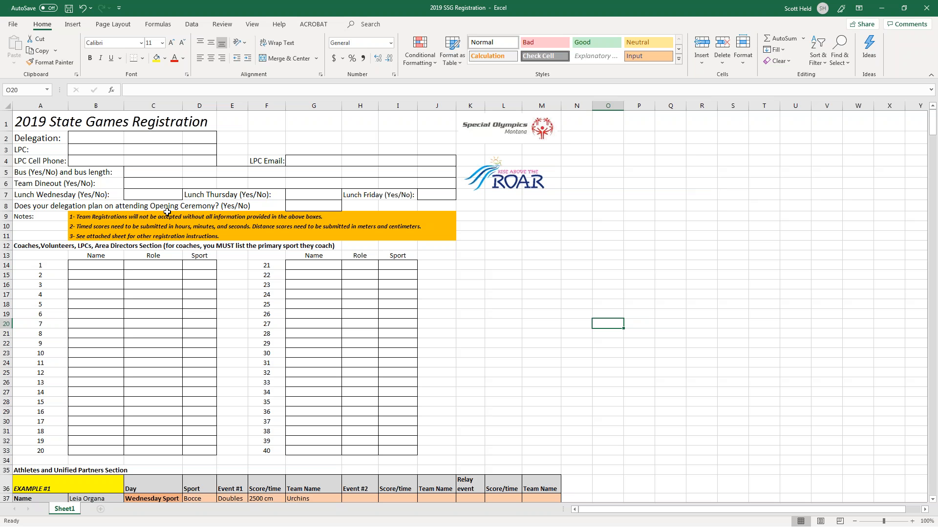
# Enter 'SOMT State Office' as the Delegation at the top of the form.
pyautogui.press('Up')
pyautogui.press('Up')
pyautogui.press('Up')
pyautogui.press('Up')
pyautogui.press('Up')
pyautogui.press('Up')
pyautogui.press('Up')
pyautogui.press('Up')
pyautogui.press('Up')
pyautogui.press('Left')
pyautogui.press('Left')
pyautogui.press('Left')
pyautogui.press('Left')
pyautogui.press('Left')
pyautogui.press('Left')
pyautogui.press('Left')
pyautogui.press('Up')
pyautogui.press('Left')
pyautogui.press('Up')
pyautogui.press('Up')
pyautogui.press('Left')
pyautogui.press('Left')
pyautogui.press('Up')
pyautogui.press('Up')
pyautogui.press('Left')
pyautogui.press('Up')
pyautogui.press('Up')
pyautogui.press('Up')
pyautogui.press('Up')
pyautogui.press('Down')
pyautogui.press('Right')
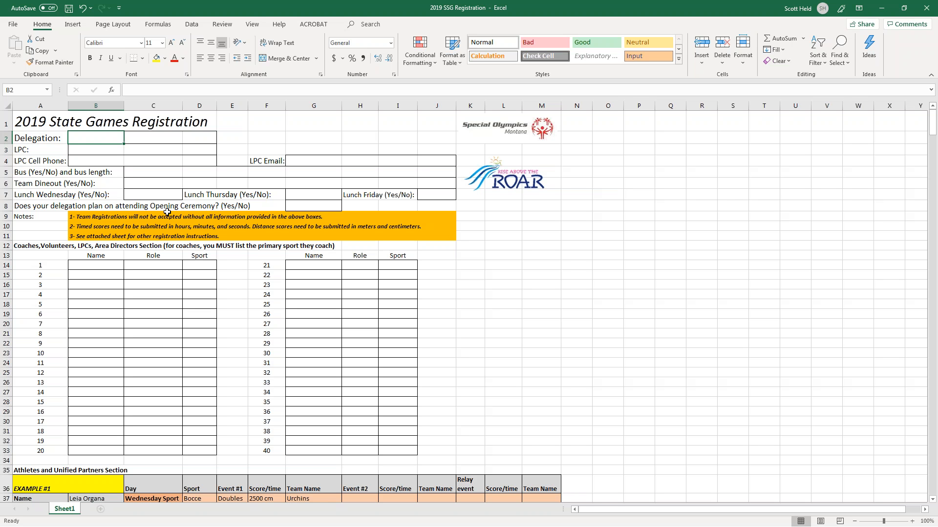
pyautogui.write('SOMT State')
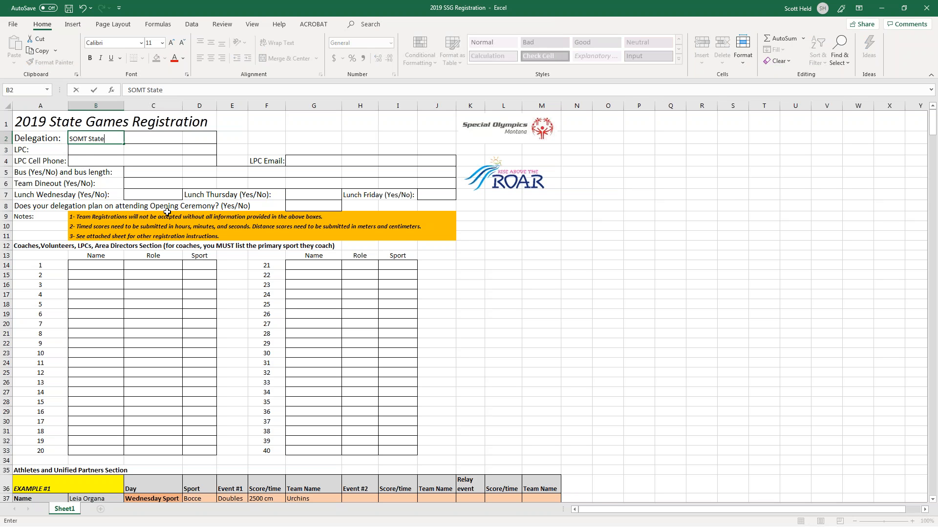
pyautogui.write(' Office')
pyautogui.press('Return')
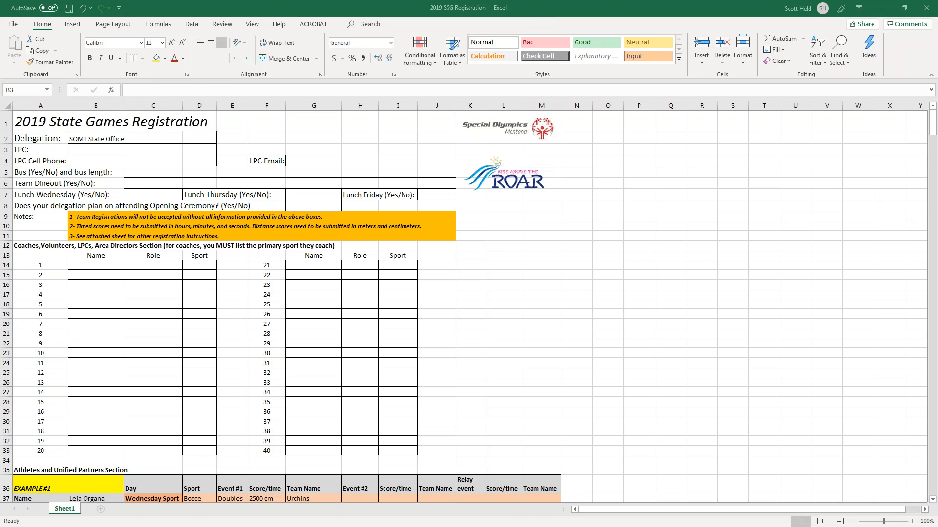
# Fill in the LPC's name, cell phone number and email address fields.
pyautogui.hotkey('alt', 'Tab')
pyautogui.moveTo(176, 6); pyautogui.dragTo(171, 0)
pyautogui.click(85, 150)
pyautogui.write('Jim Smith')
pyautogui.press('Tab')
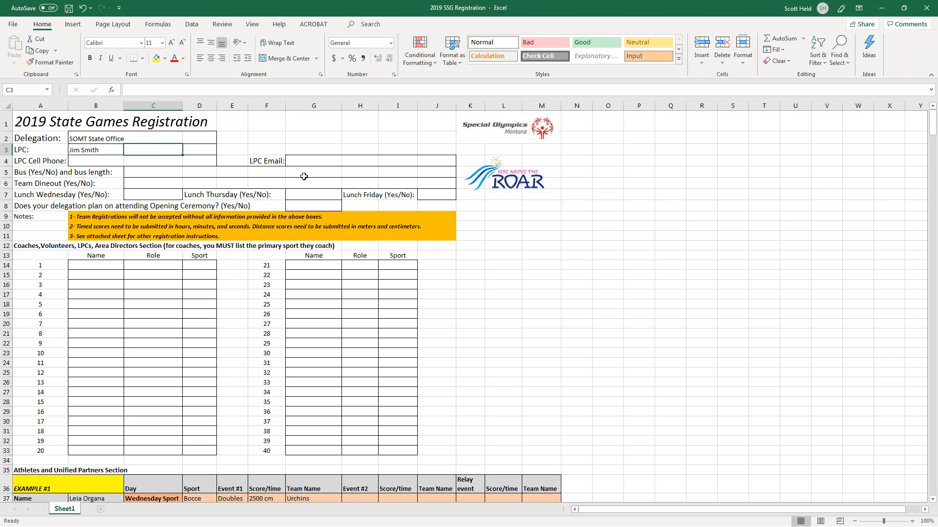
pyautogui.press('Return')
pyautogui.write('406-123-4567')
pyautogui.press('Tab')
pyautogui.press('Tab')
pyautogui.press('Tab')
pyautogui.press('Tab')
pyautogui.press('Tab')
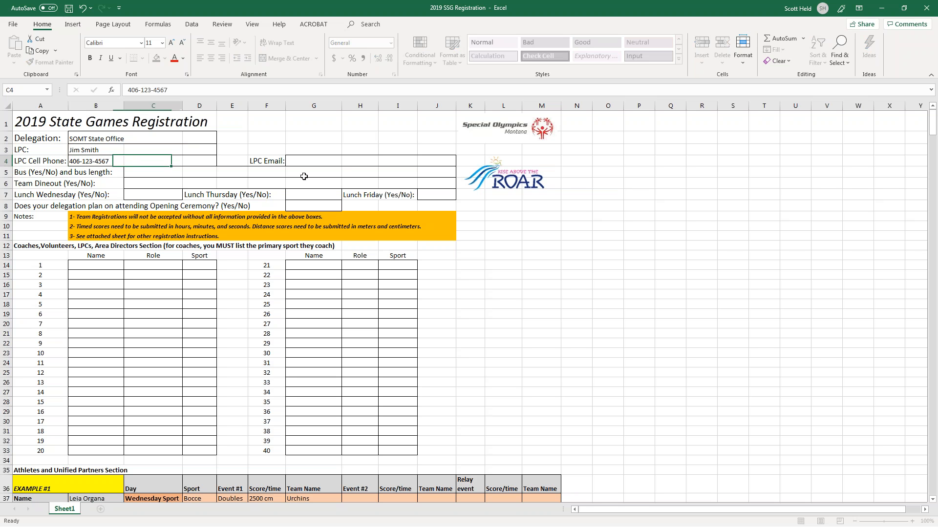
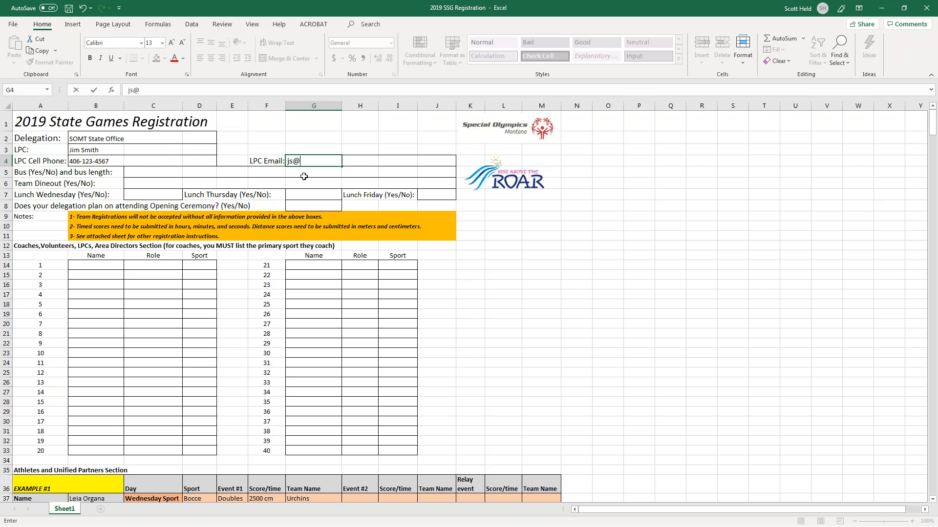
pyautogui.press('Return')
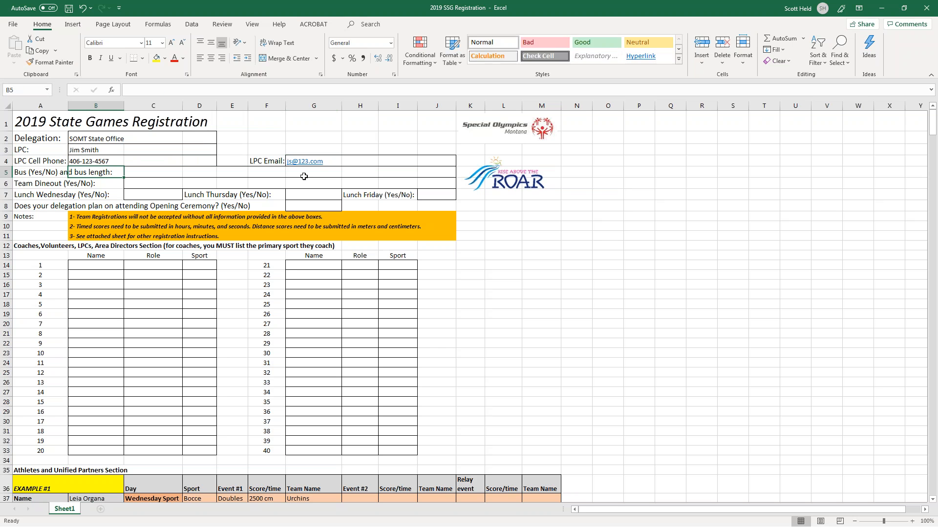
# Answer the bus field with 'Yes, 2x23' and Team Dineout with Yes.
pyautogui.write('Yes, ')
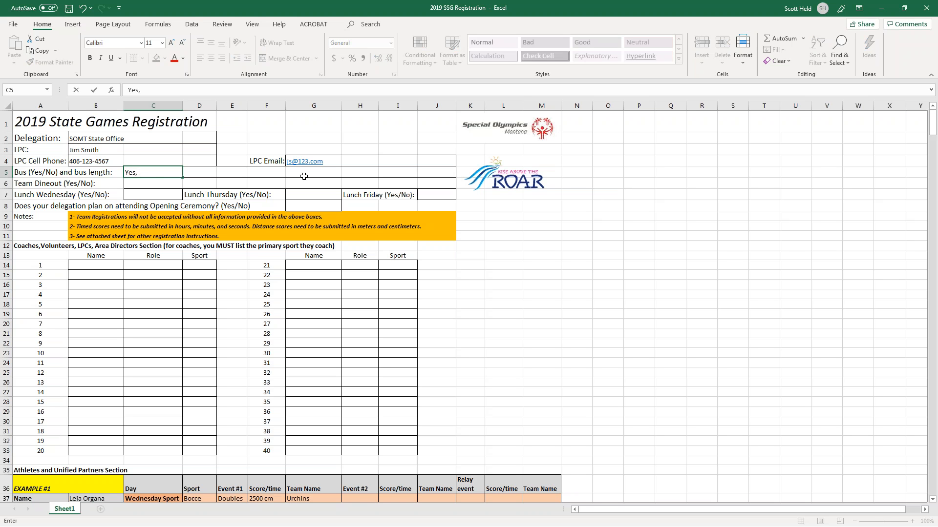
pyautogui.write('2x23')
pyautogui.press('Return')
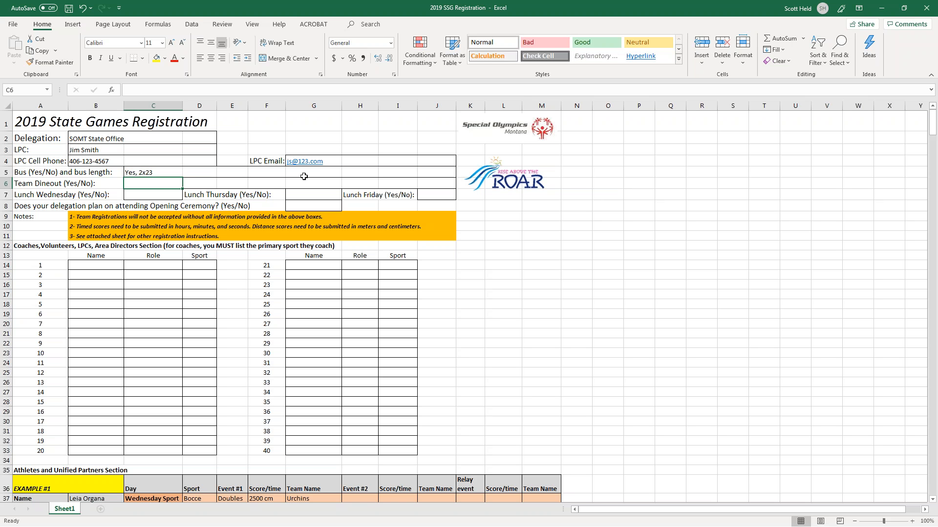
pyautogui.write('Yes, 2x23')
pyautogui.press('Return')
pyautogui.press('Up')
pyautogui.write('Yes')
pyautogui.press('Delete')
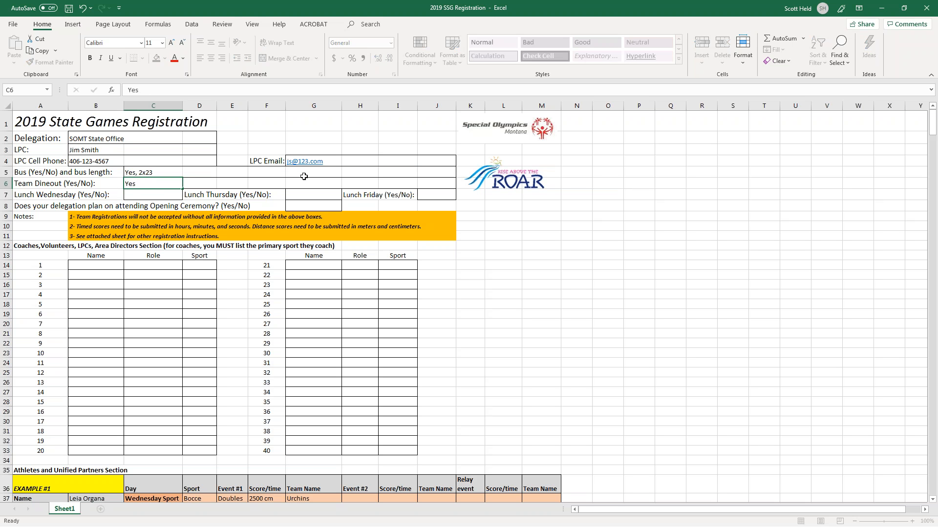
pyautogui.press('Return')
# Answer Yes for the Wednesday, Thursday and Friday lunches and the Opening Ceremony.
pyautogui.write('Yes')
pyautogui.press('Tab')
pyautogui.press('Tab')
pyautogui.write('Yes')
pyautogui.press('Tab')
pyautogui.press('Tab')
pyautogui.write('Yes')
pyautogui.press('Return')
pyautogui.press('Tab')
pyautogui.press('Tab')
pyautogui.press('Tab')
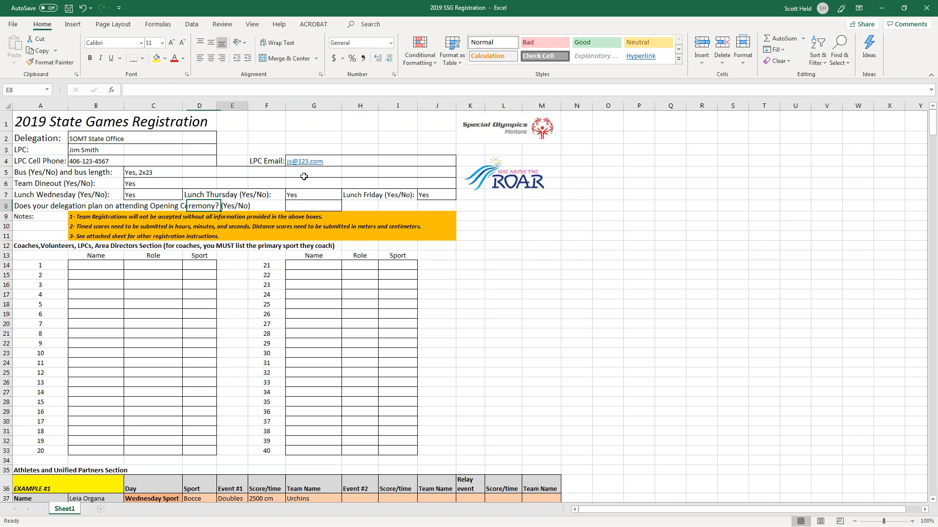
pyautogui.press('Tab')
pyautogui.write('Yes')
pyautogui.press('Return')
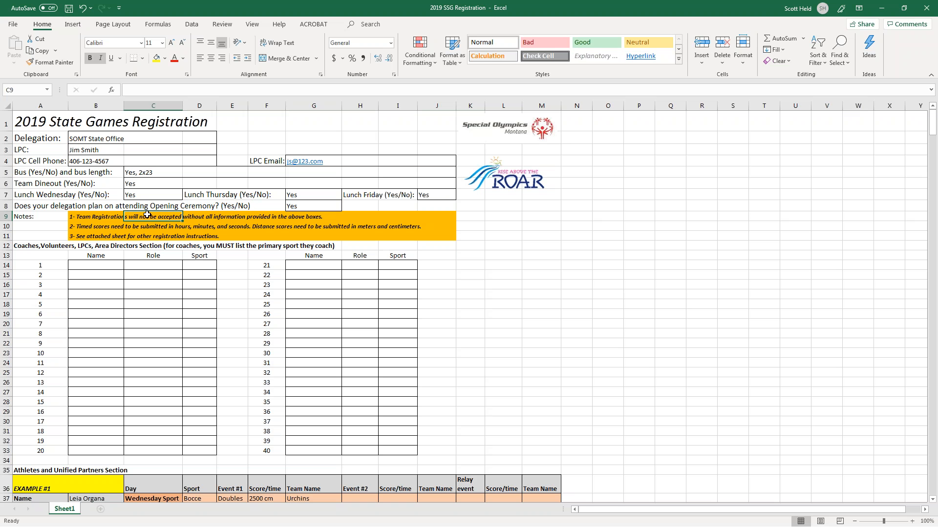
pyautogui.press('Down')
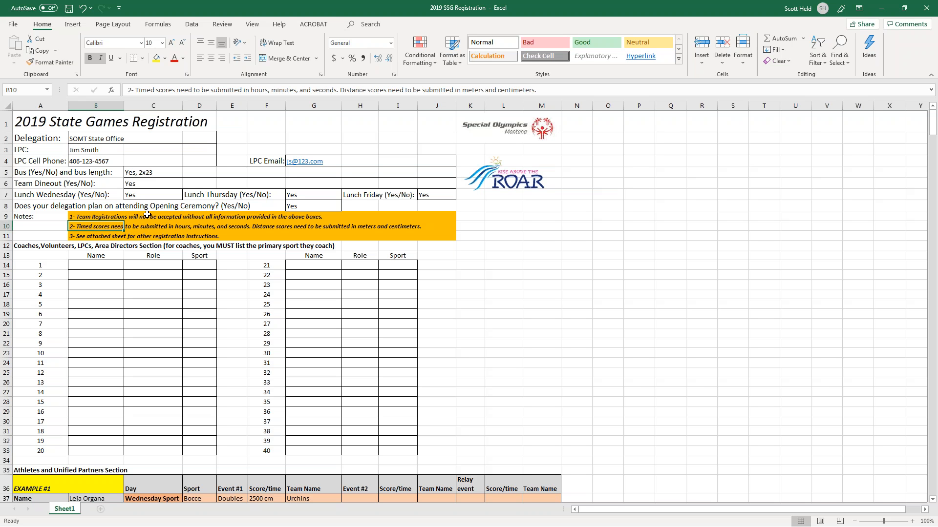
pyautogui.press('Right')
pyautogui.press('Right')
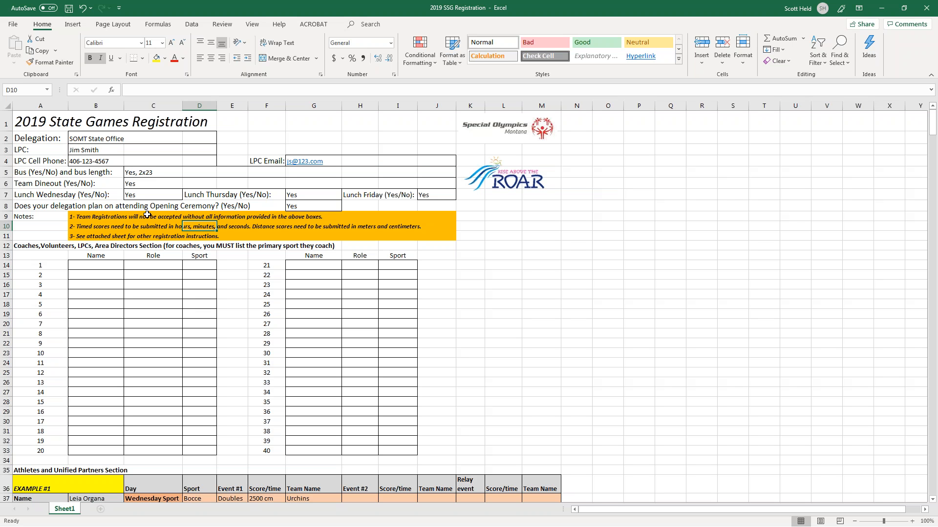
pyautogui.press('Down')
pyautogui.press('Left')
pyautogui.press('Left')
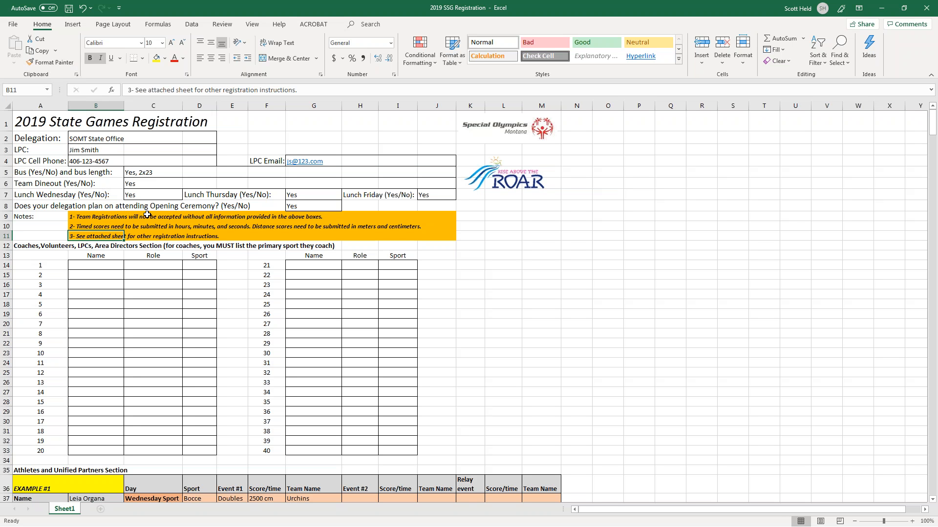
pyautogui.press('Down')
pyautogui.press('Down')
pyautogui.press('Down')
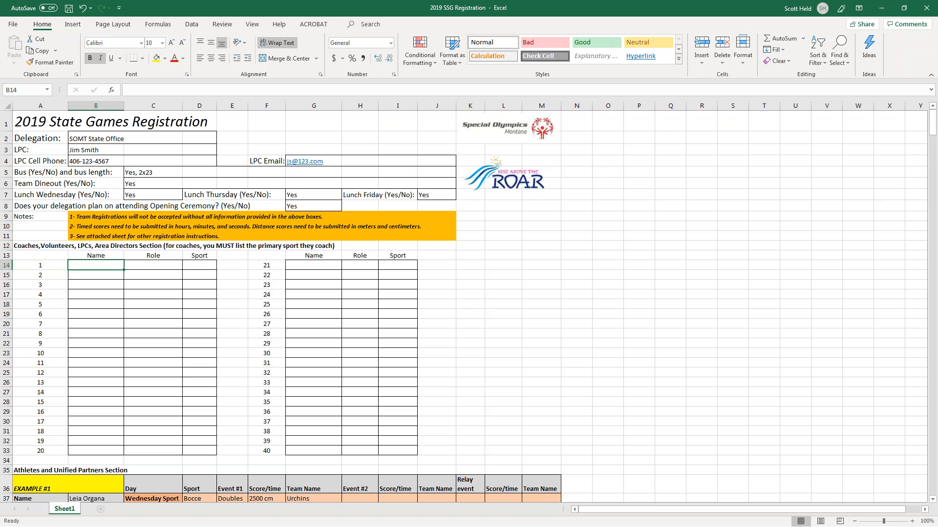
# Move the roster form aside and enter the first person's name with role LPC.
pyautogui.moveTo(0, 142); pyautogui.dragTo(401, 10)
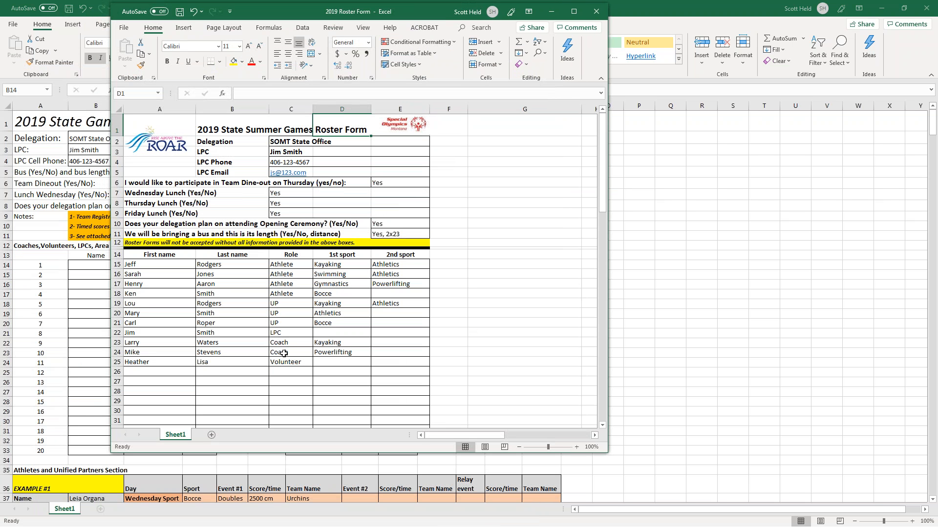
pyautogui.moveTo(413, 6); pyautogui.dragTo(0, 45)
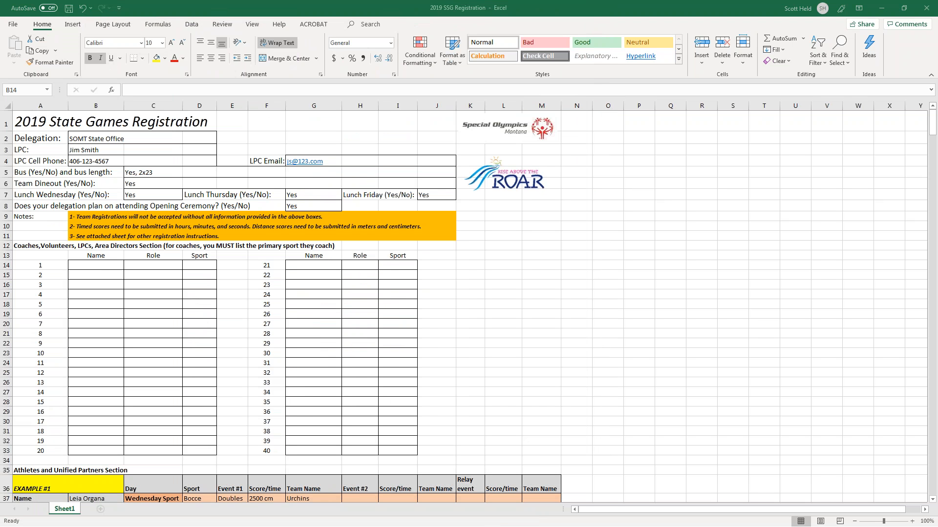
pyautogui.click(99, 262)
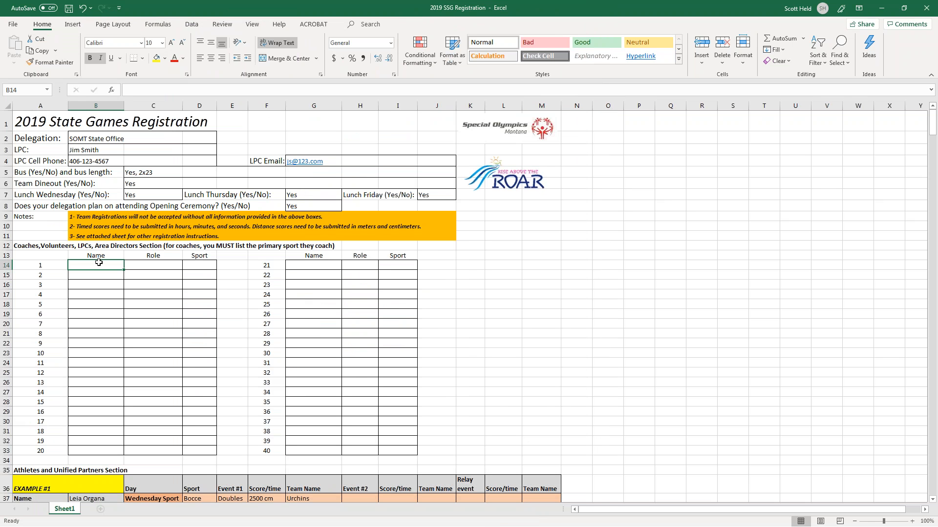
pyautogui.write('Jim Smith')
pyautogui.press('Tab')
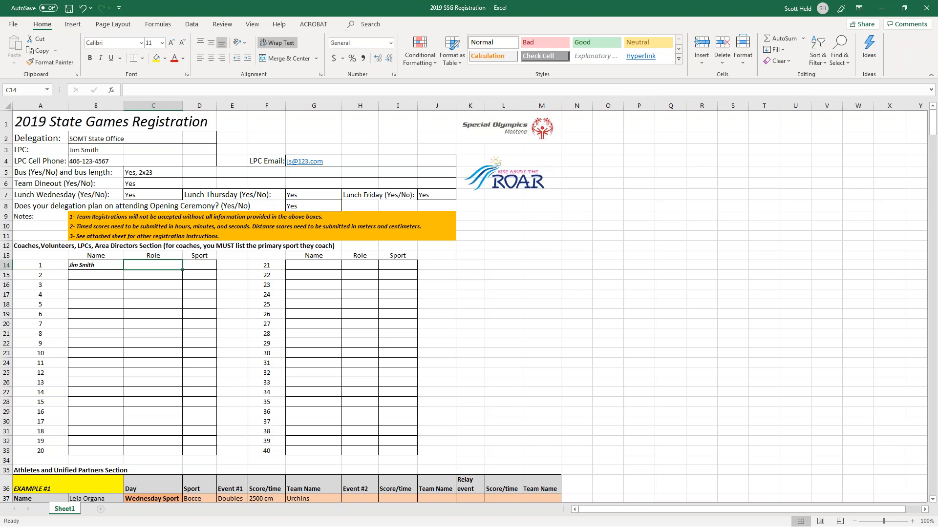
pyautogui.write('LPC')
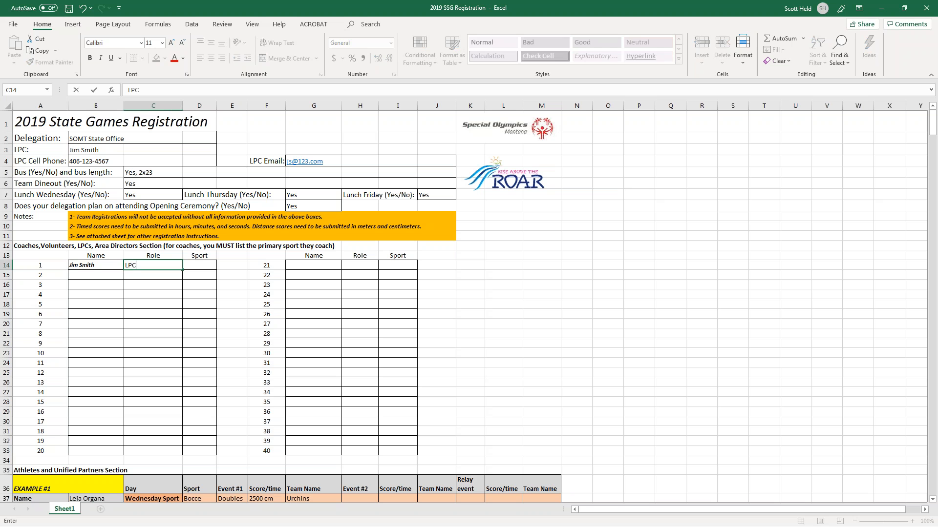
pyautogui.press('Tab')
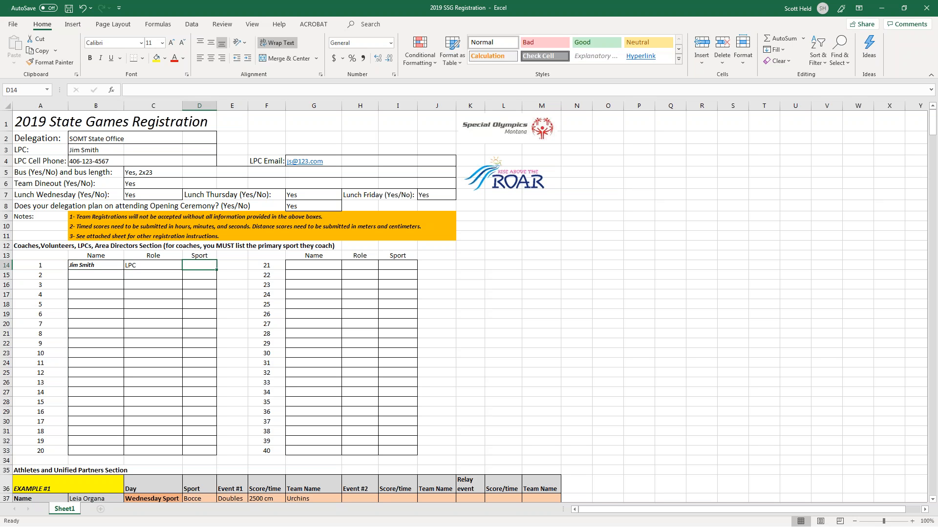
pyautogui.press('Return')
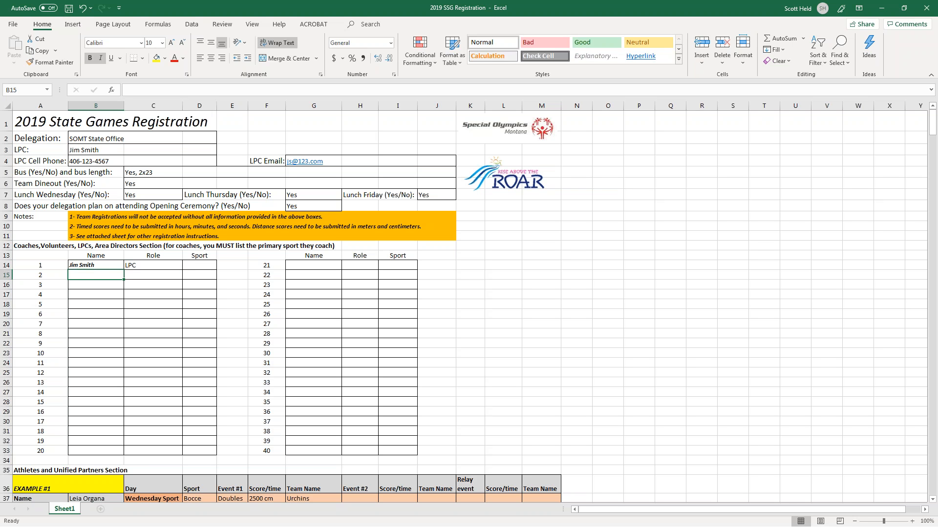
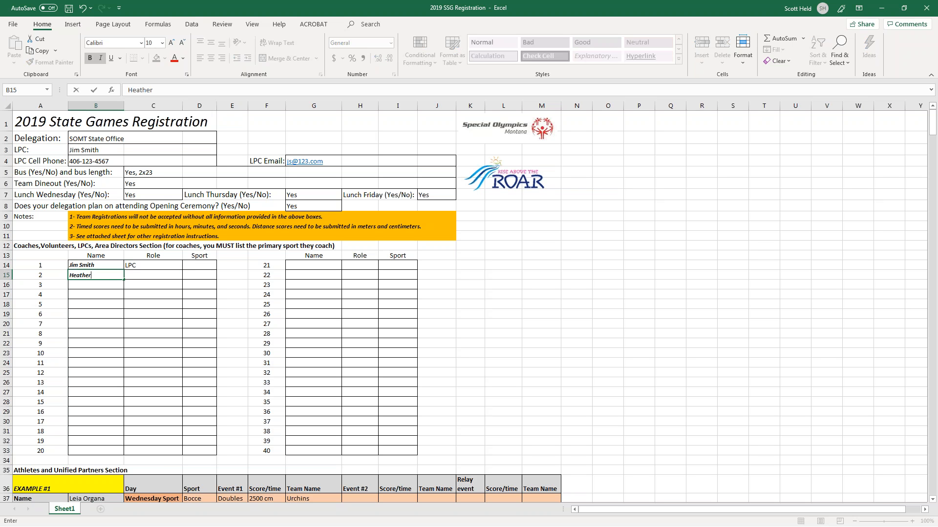
# Enter the second person's name with role Volunteer.
pyautogui.press('Tab')
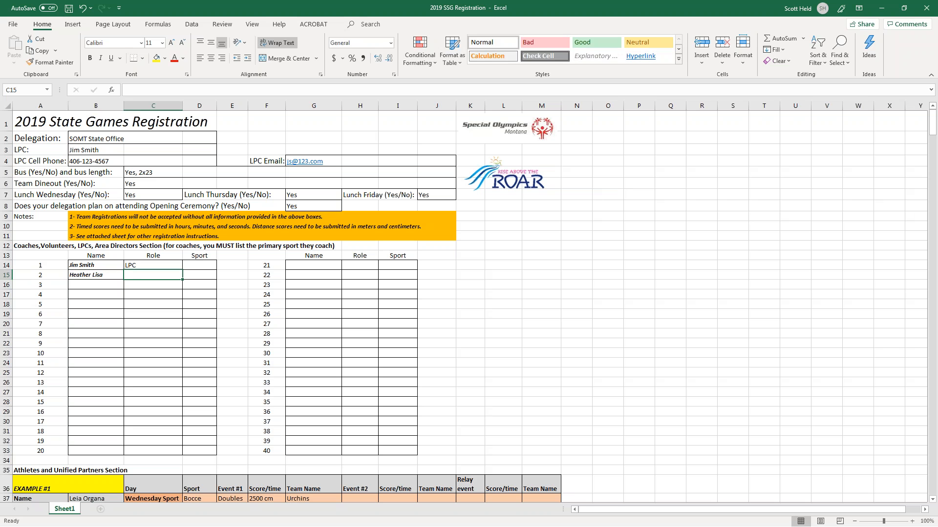
pyautogui.write('V')
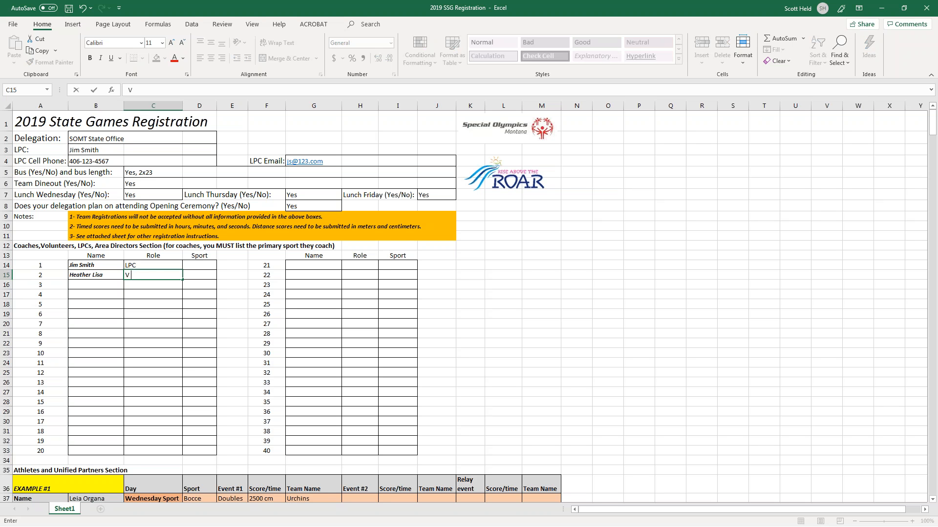
pyautogui.write('olunteer')
pyautogui.press('Return')
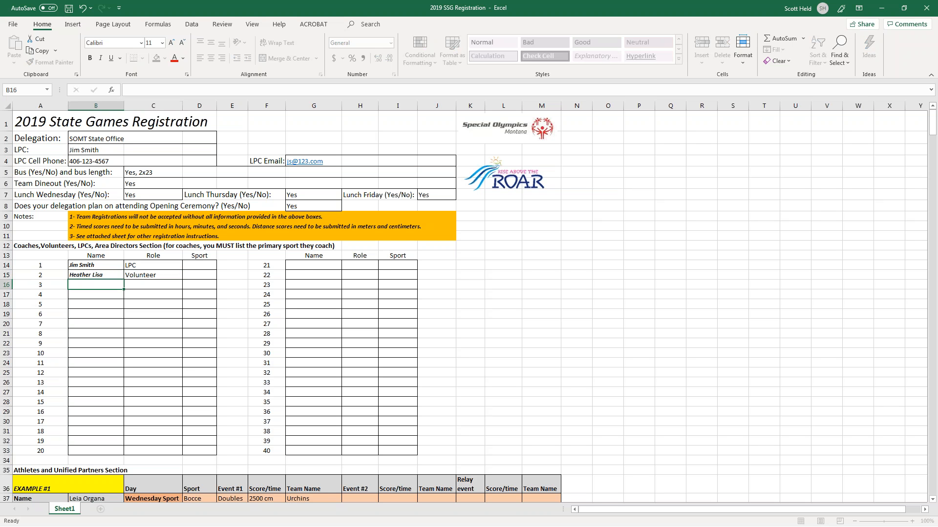
pyautogui.press('Up')
pyautogui.press('Up')
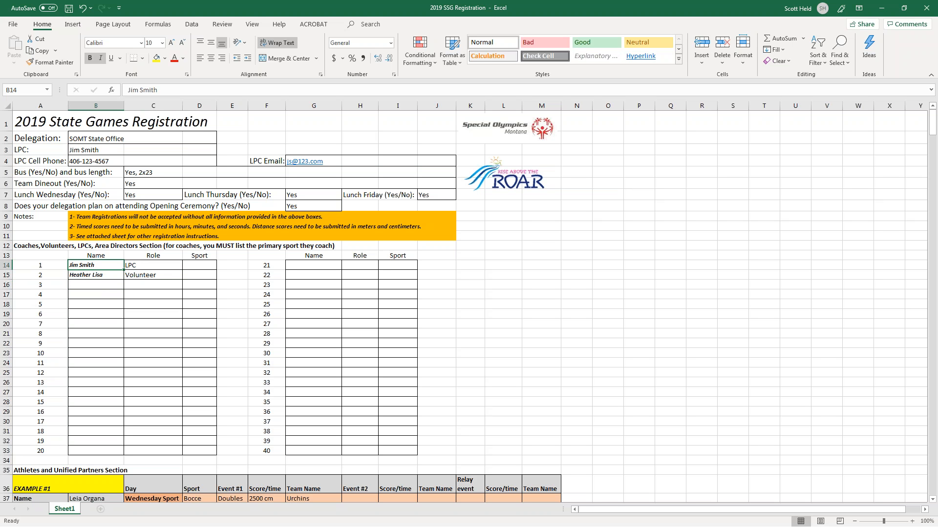
pyautogui.press('Down')
pyautogui.press('Down')
pyautogui.press('Right')
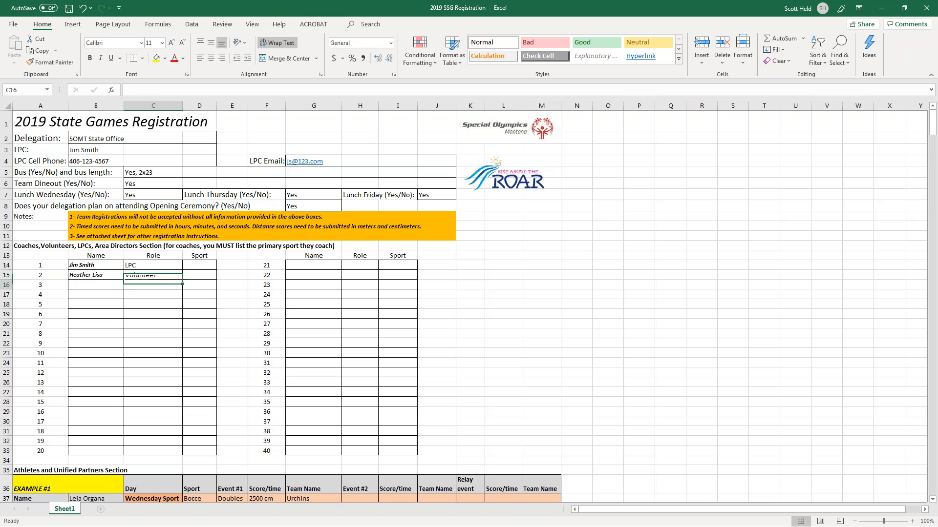
pyautogui.press('Left')
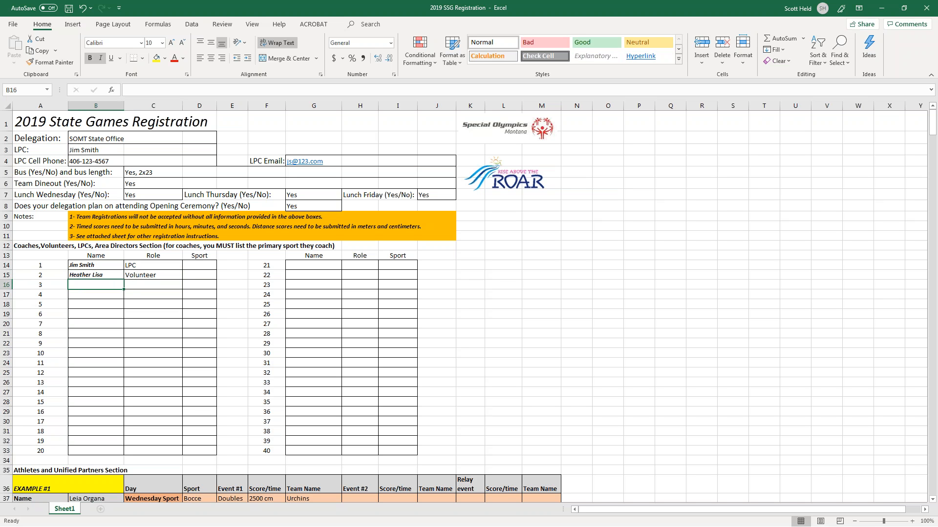
# Add a coach's name in row 16 with role Coach and sport Kayaking.
pyautogui.press('Tab')
pyautogui.write('Coach')
pyautogui.press('Tab')
pyautogui.write('Kaya')
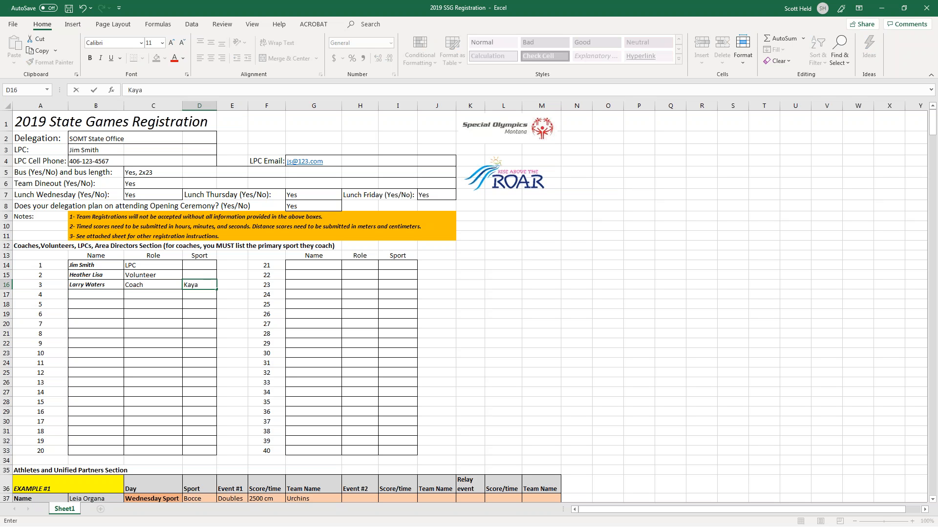
pyautogui.write('g')
pyautogui.press('Return')
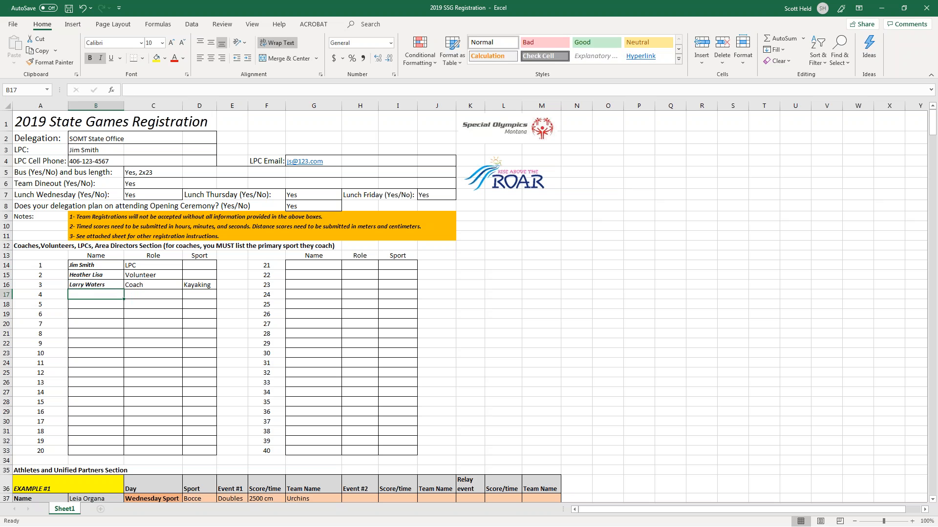
# Add another coach's name in row 17 with role Coach and sport Powerlifting.
pyautogui.press('Tab')
pyautogui.write('Coach')
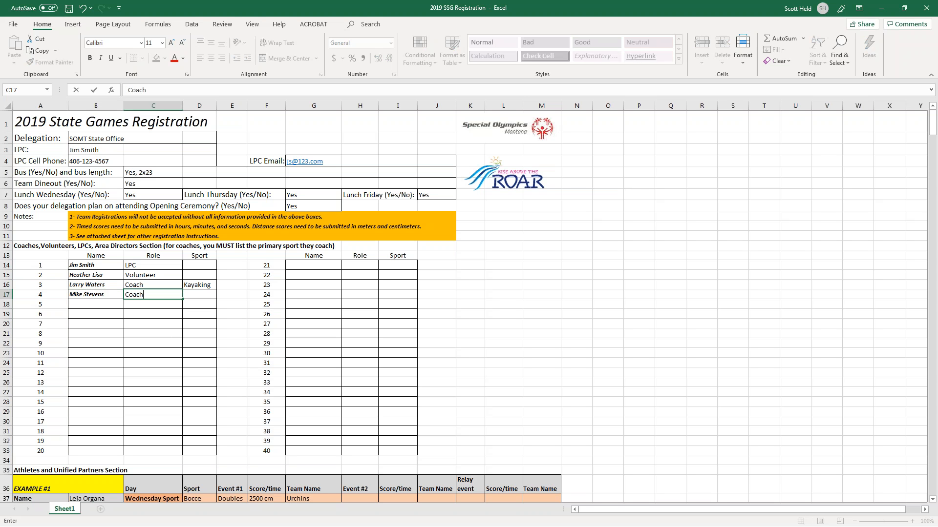
pyautogui.press('Tab')
pyautogui.write('Powerlifting')
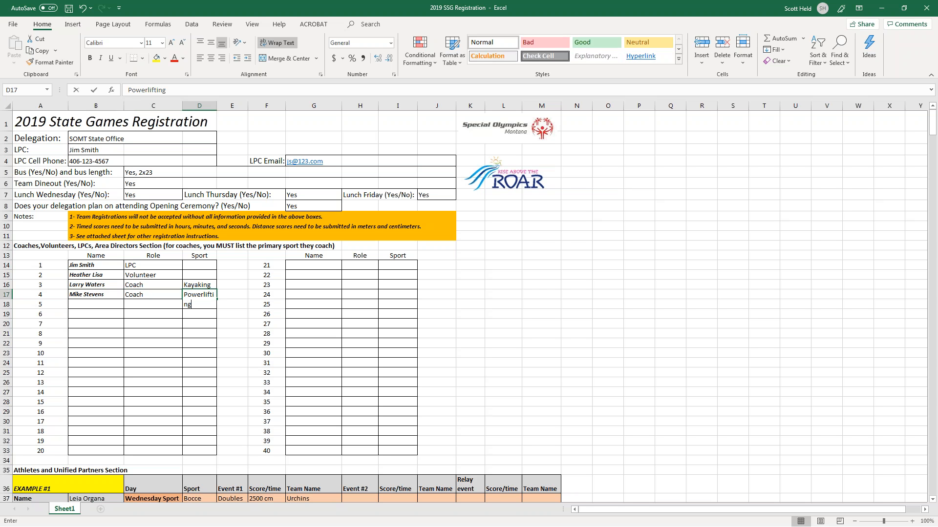
pyautogui.press('Return')
pyautogui.press('Down')
pyautogui.press('Down')
pyautogui.press('Down')
pyautogui.press('Down')
pyautogui.press('Down')
pyautogui.press('Down')
pyautogui.press('Down')
pyautogui.press('Down')
pyautogui.press('Down')
pyautogui.press('Down')
pyautogui.press('Down')
pyautogui.press('Down')
pyautogui.press('Down')
pyautogui.press('Down')
pyautogui.press('Down')
pyautogui.press('Down')
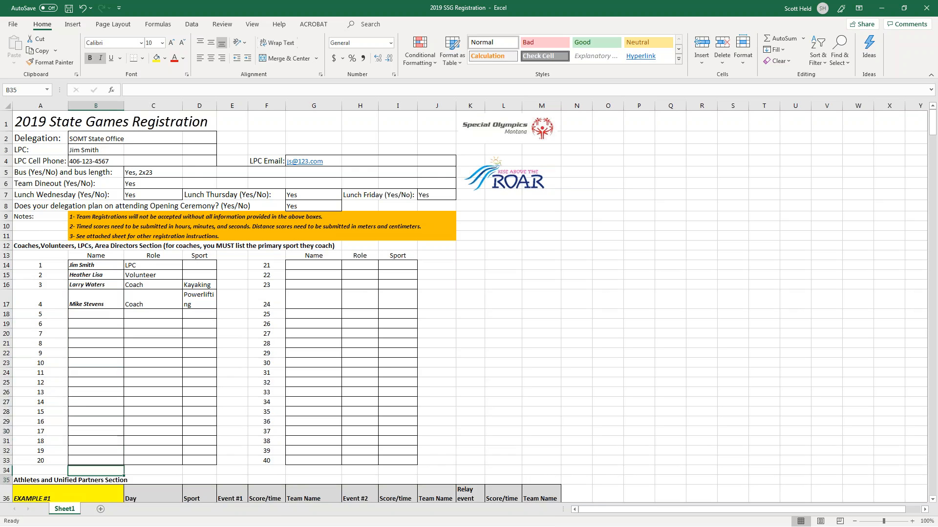
# Scroll down to the athlete section and review the second example's sport and event cells.
pyautogui.press('Down')
pyautogui.press('Down')
pyautogui.press('Down')
pyautogui.press('Down')
pyautogui.press('Down')
pyautogui.press('Down')
pyautogui.press('Down')
pyautogui.press('Down')
pyautogui.press('Down')
pyautogui.press('Down')
pyautogui.press('Down')
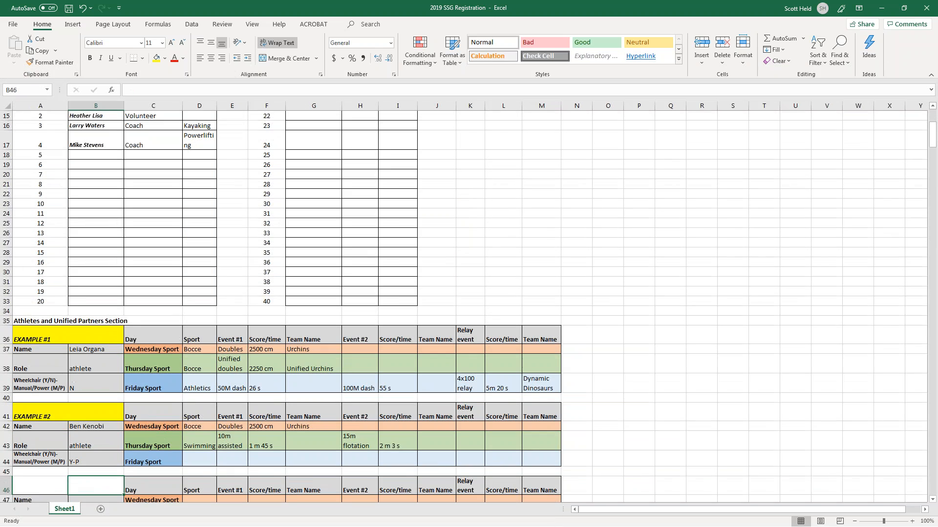
pyautogui.press('Down')
pyautogui.press('Down')
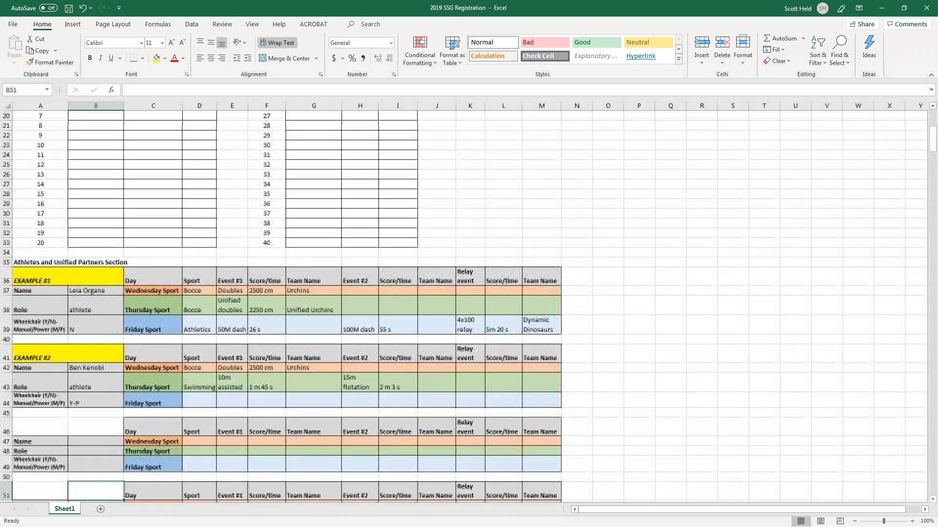
pyautogui.press('Up')
pyautogui.press('Up')
pyautogui.press('Up')
pyautogui.press('Up')
pyautogui.press('Up')
pyautogui.press('Up')
pyautogui.click(163, 370)
pyautogui.press('Right')
pyautogui.press('Right')
pyautogui.press('Right')
pyautogui.press('Right')
pyautogui.press('Right')
pyautogui.press('Right')
pyautogui.press('Down')
pyautogui.press('Down')
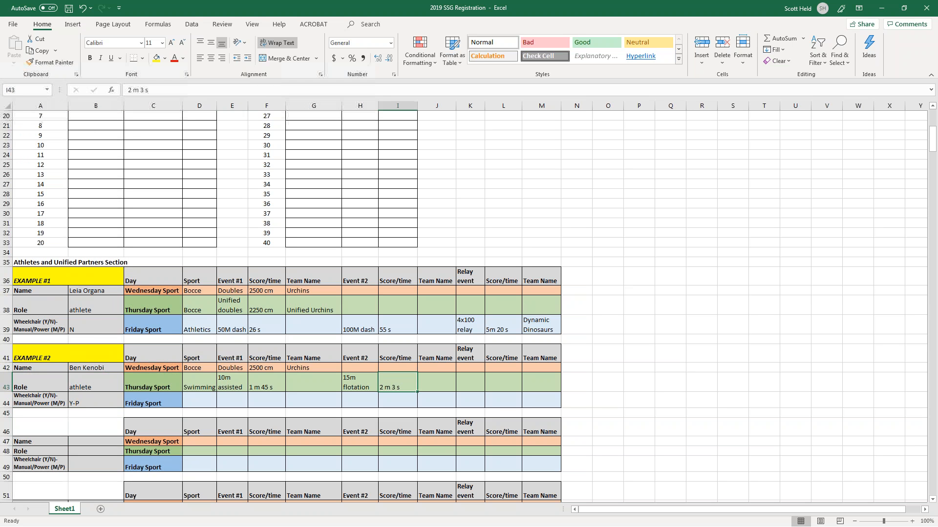
pyautogui.press('Left')
pyautogui.press('Left')
pyautogui.press('Left')
pyautogui.press('Left')
pyautogui.press('Left')
pyautogui.press('Left')
pyautogui.press('Left')
pyautogui.press('Left')
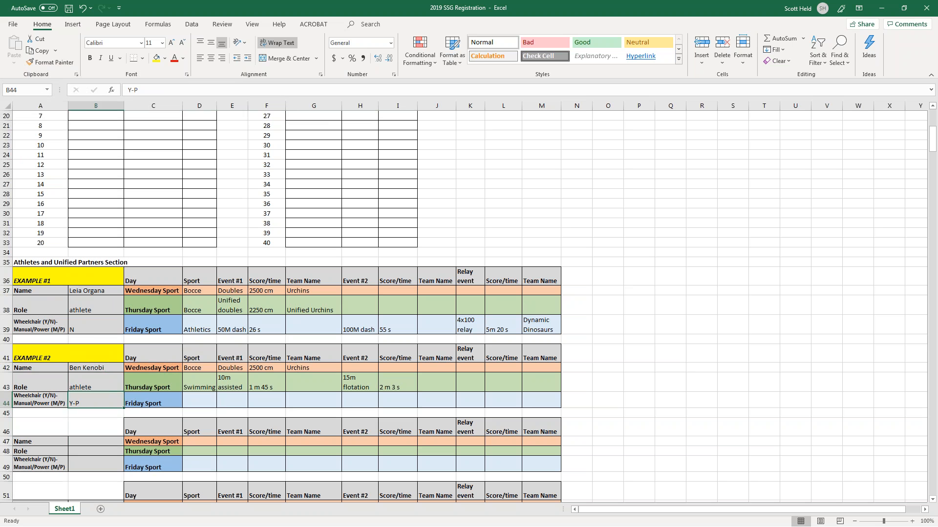
pyautogui.press('Up')
pyautogui.press('Down')
pyautogui.press('Down')
pyautogui.press('Down')
pyautogui.press('Down')
pyautogui.press('Down')
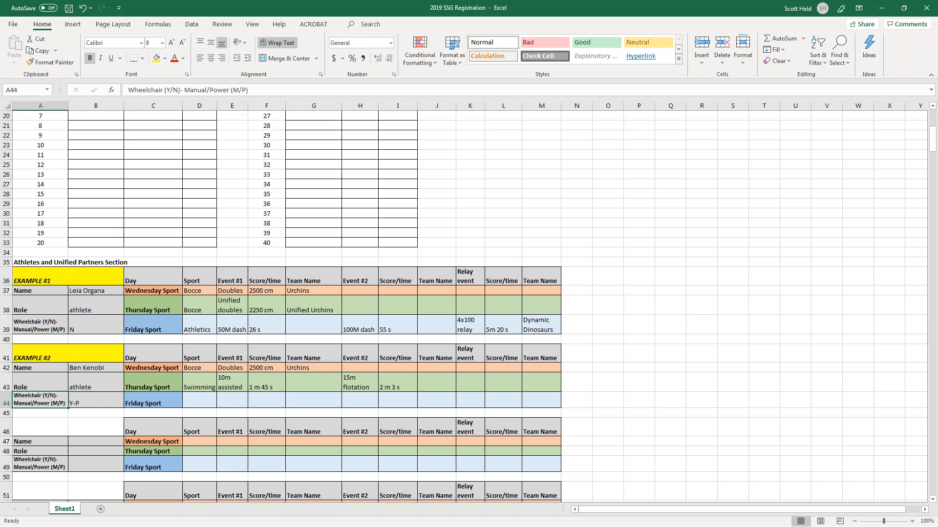
# Review the examples' name, role and wheelchair entries: N for Example #1, Y-P for Example #2.
pyautogui.press('Down')
pyautogui.press('Down')
pyautogui.press('Down')
pyautogui.press('Down')
pyautogui.press('Down')
pyautogui.press('Down')
pyautogui.press('Down')
pyautogui.press('Down')
pyautogui.press('Down')
pyautogui.press('Down')
pyautogui.press('Down')
pyautogui.press('Down')
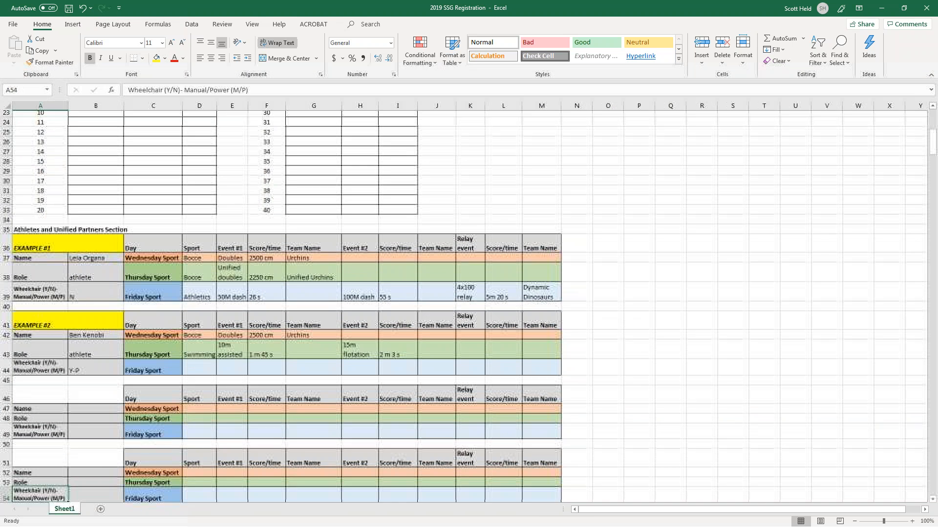
pyautogui.press('Up')
pyautogui.press('Up')
pyautogui.press('Up')
pyautogui.press('Up')
pyautogui.press('Up')
pyautogui.press('Up')
pyautogui.press('Up')
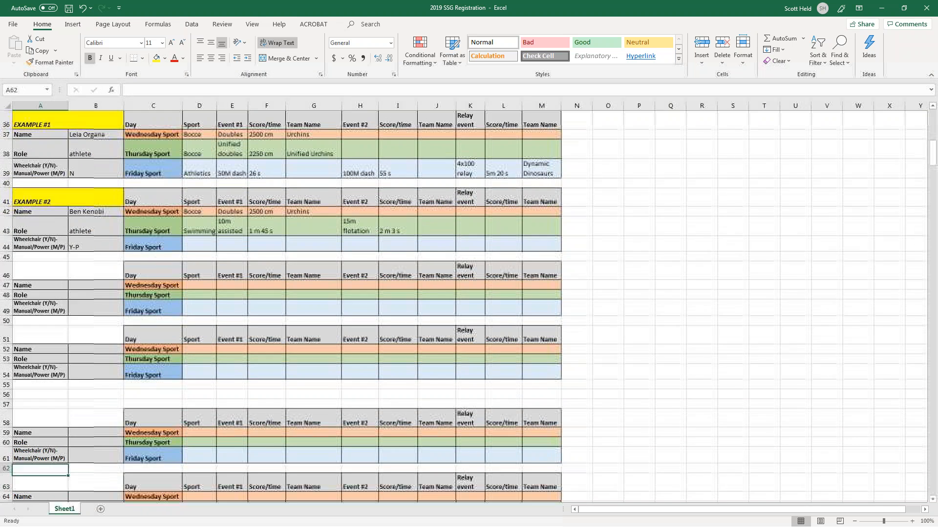
pyautogui.press('Up')
pyautogui.press('Up')
pyautogui.press('Up')
pyautogui.press('Up')
pyautogui.press('Up')
pyautogui.press('Up')
pyautogui.press('Up')
pyautogui.press('Up')
pyautogui.press('Up')
pyautogui.press('Up')
pyautogui.press('Up')
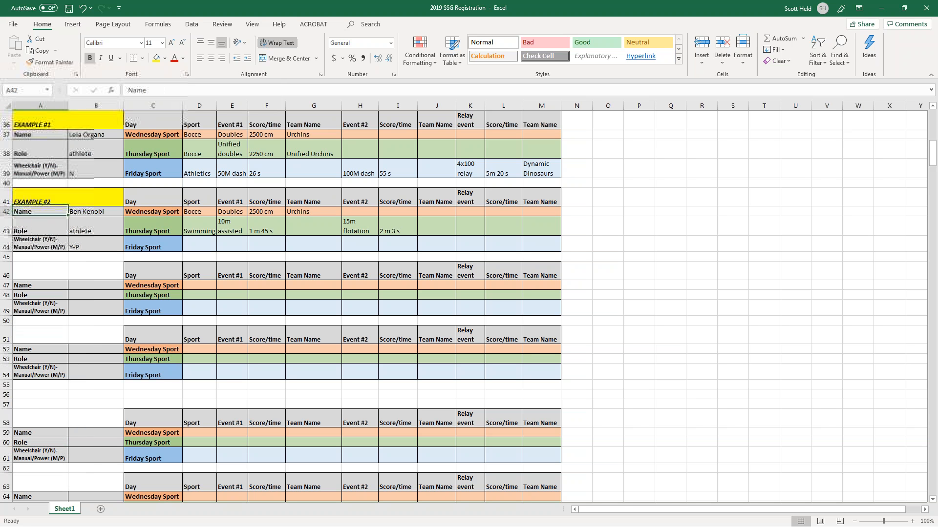
pyautogui.press('Right')
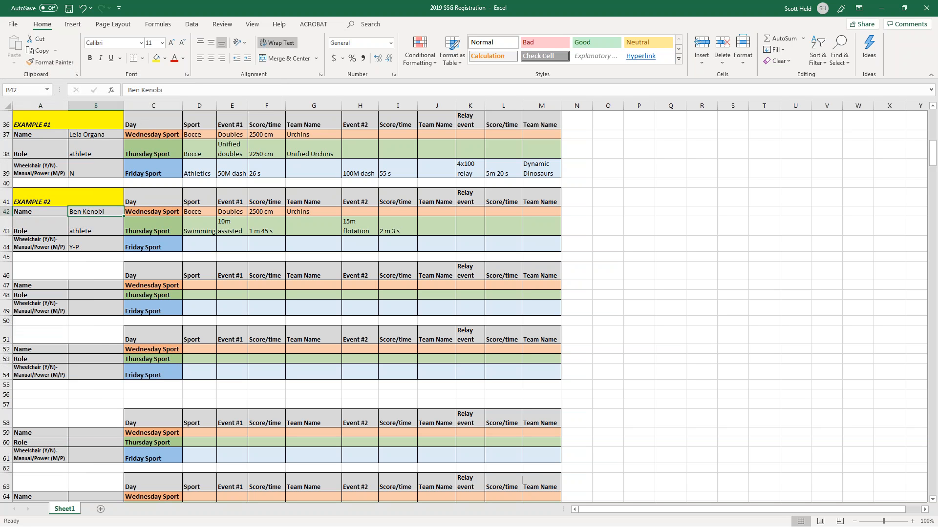
pyautogui.press('Down')
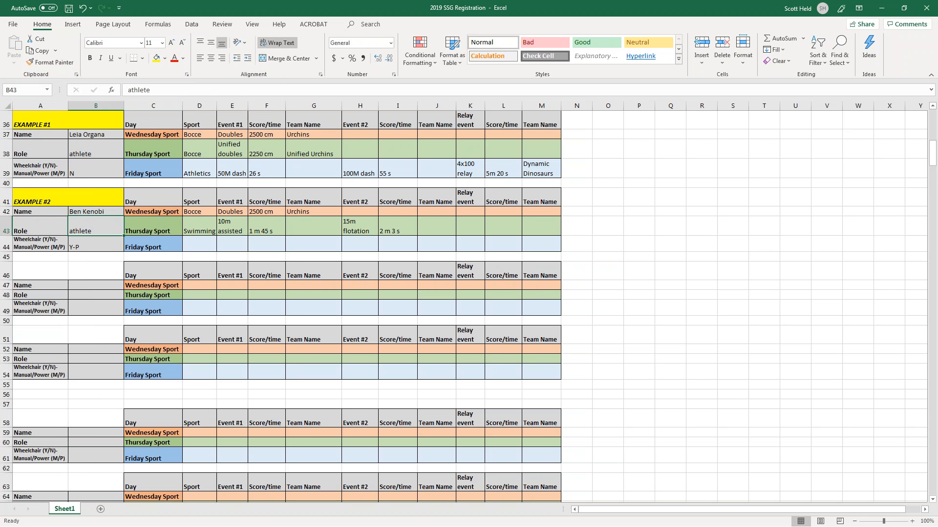
pyautogui.press('Down')
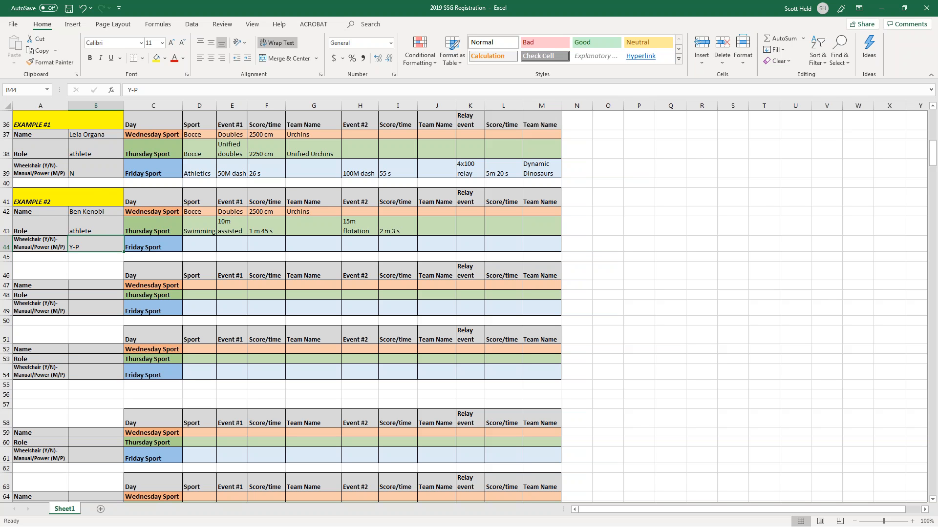
pyautogui.click(77, 174)
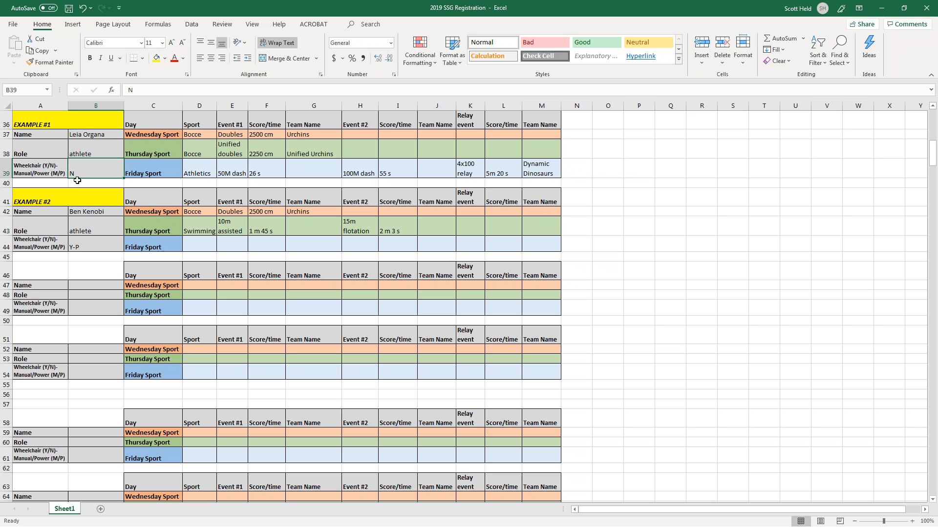
pyautogui.click(90, 247)
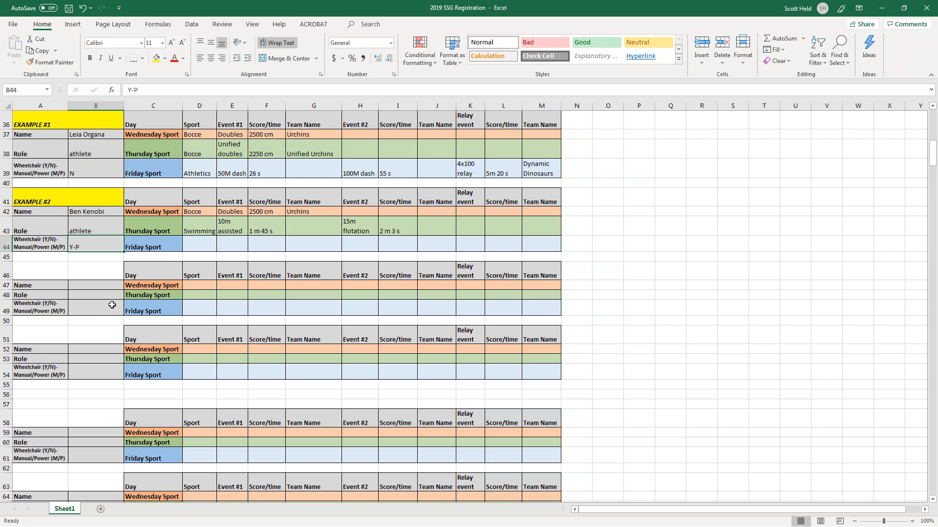
# Fill the first two empty athlete blocks with each athlete's name, role Athlete and wheelchair N.
pyautogui.click(91, 287)
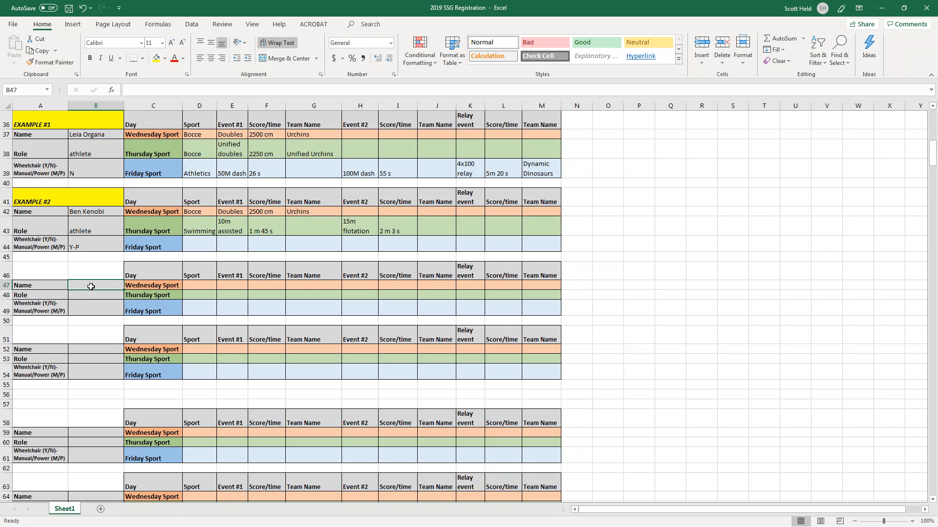
pyautogui.press('Return')
pyautogui.write('Athlete')
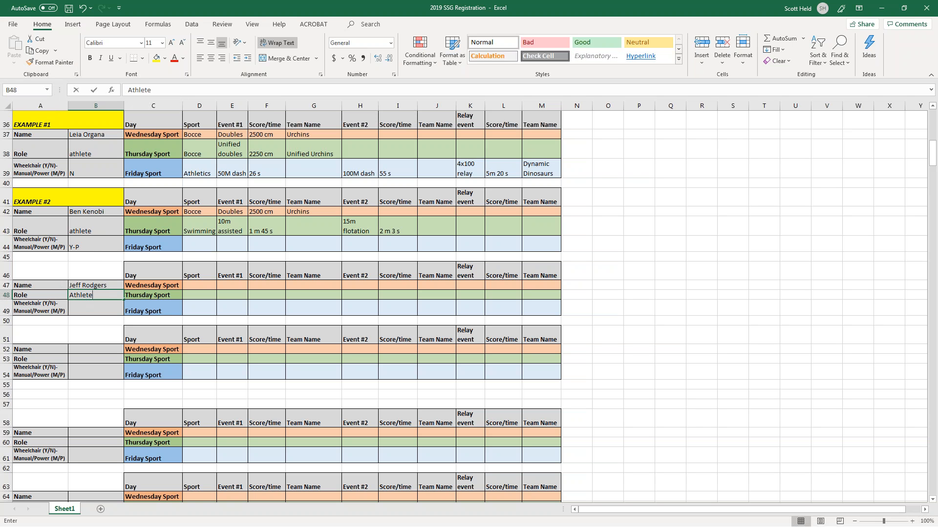
pyautogui.press('Return')
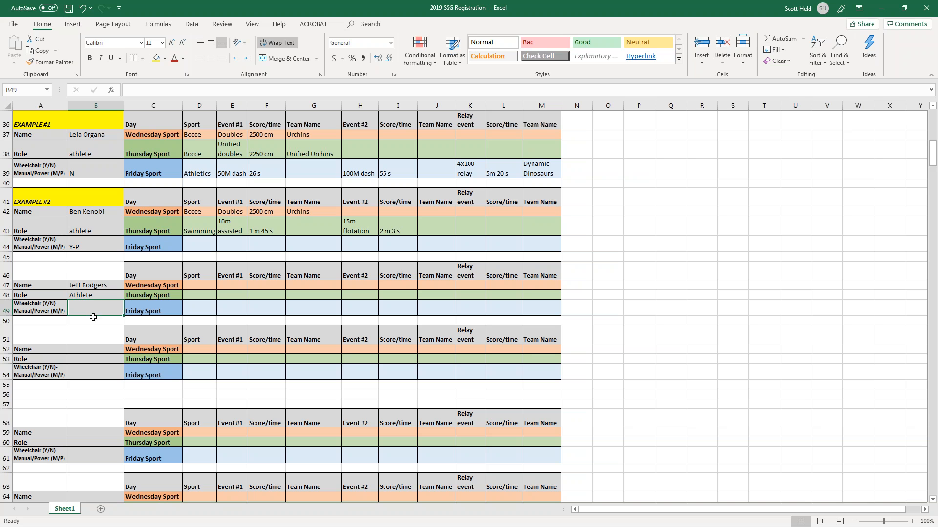
pyautogui.write('N')
pyautogui.press('Return')
pyautogui.press('Down')
pyautogui.press('Down')
pyautogui.press('Down')
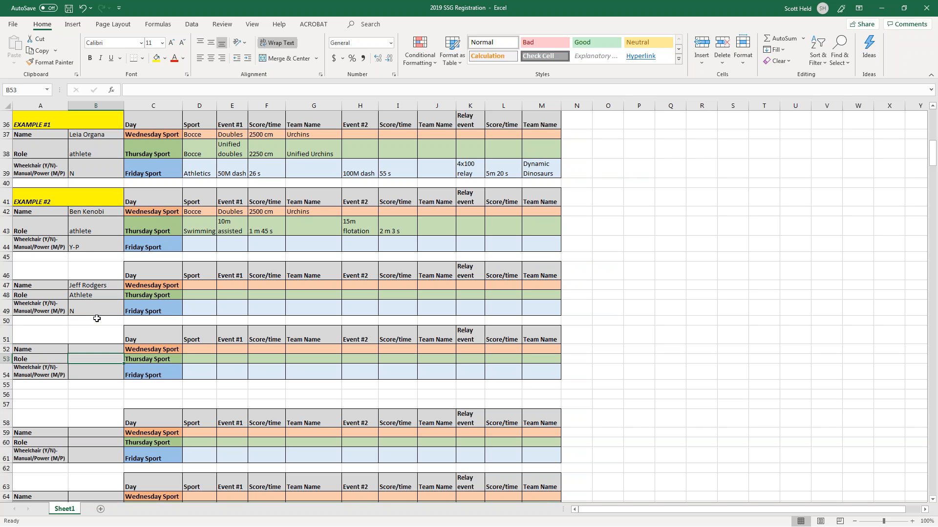
pyautogui.press('Up')
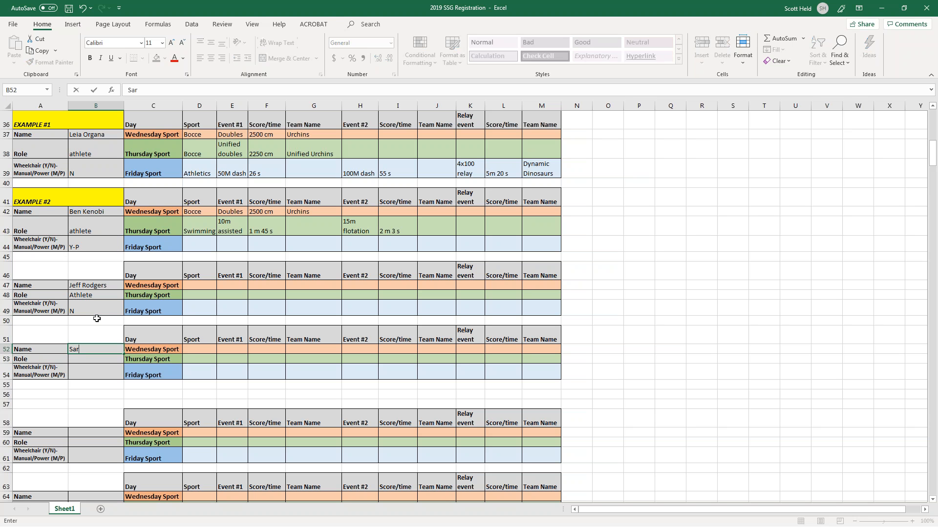
pyautogui.press('Return')
pyautogui.write('Athlete')
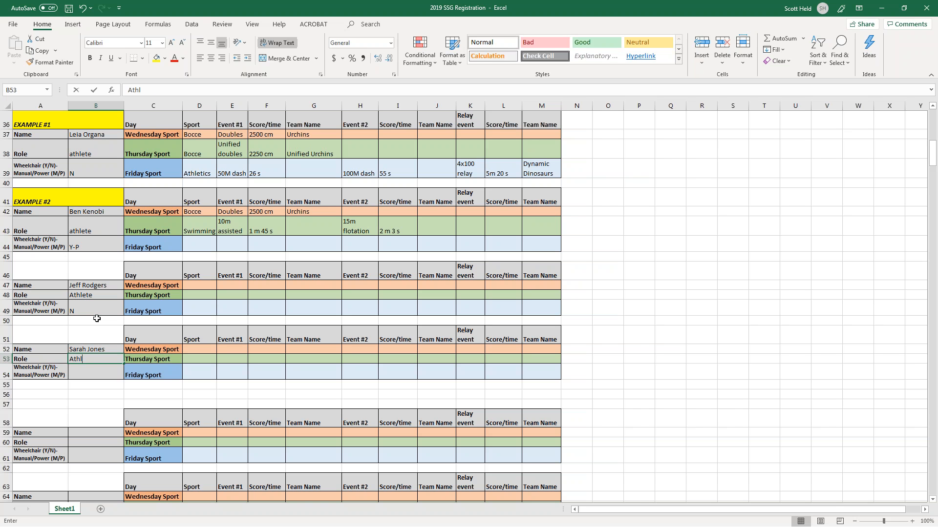
pyautogui.press('Return')
pyautogui.write('N')
pyautogui.press('Return')
pyautogui.press('Return')
pyautogui.press('Return')
pyautogui.press('Return')
pyautogui.press('Return')
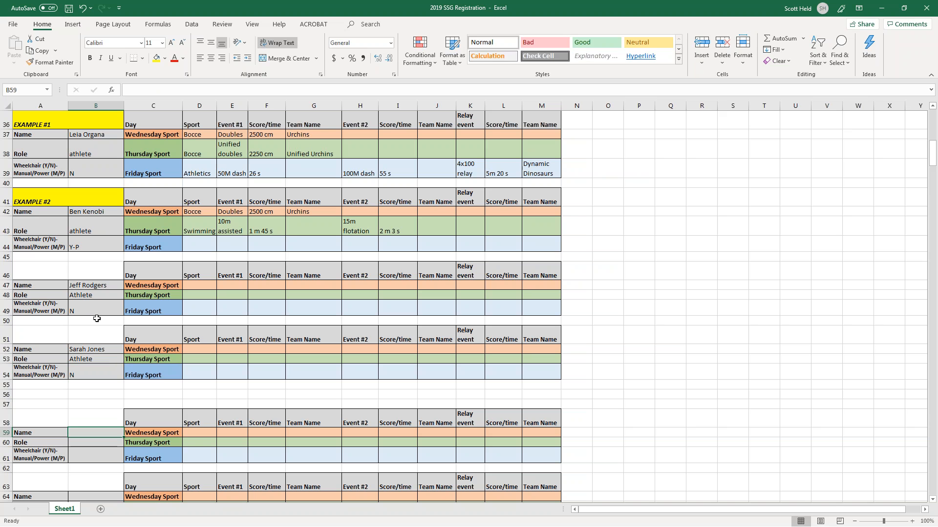
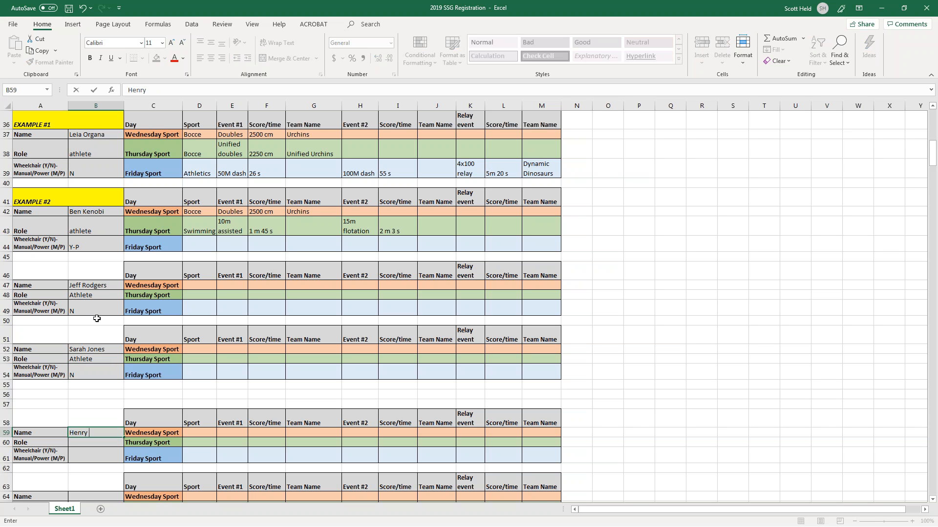
# Fill the third and fourth athlete blocks with each name, role Athlete and wheelchair N.
pyautogui.press('Return')
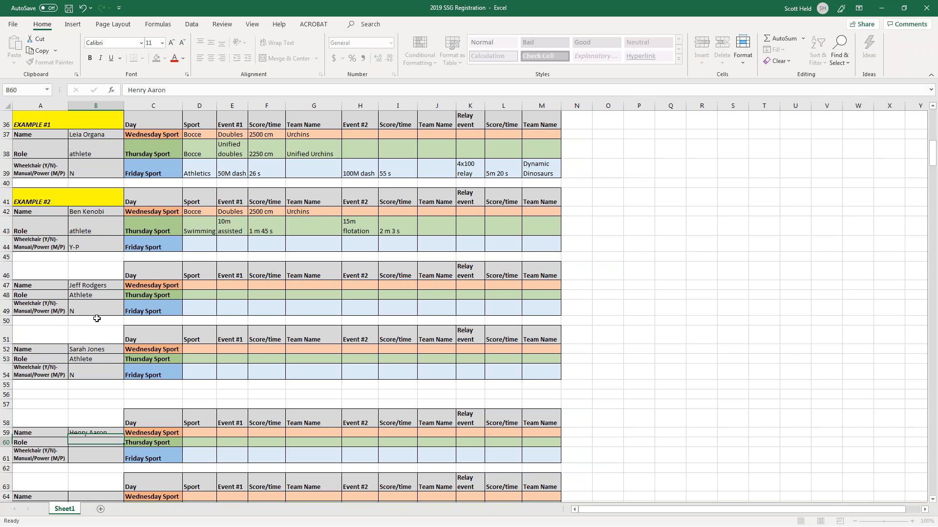
pyautogui.write('Athlete')
pyautogui.press('Return')
pyautogui.write('N')
pyautogui.press('Return')
pyautogui.press('Return')
pyautogui.press('Return')
pyautogui.press('Return')
pyautogui.write('Athlete')
pyautogui.press('Return')
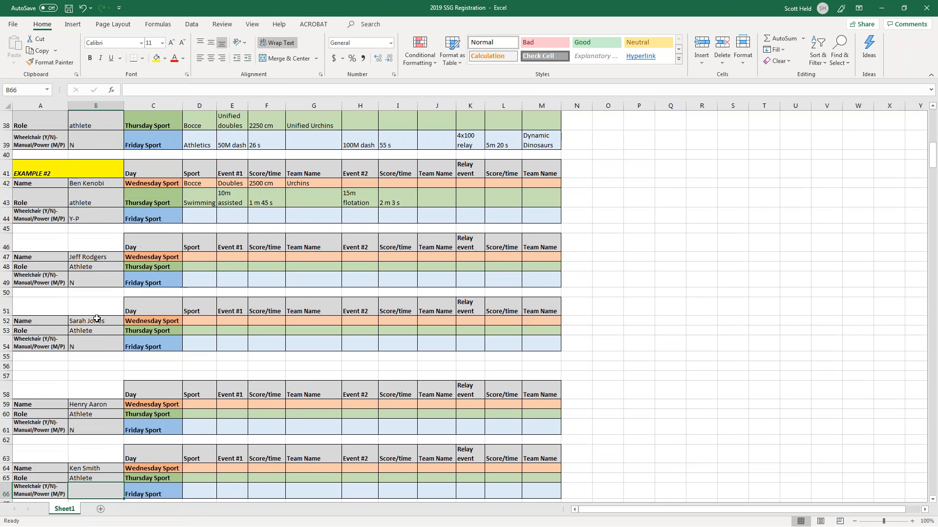
pyautogui.write('N')
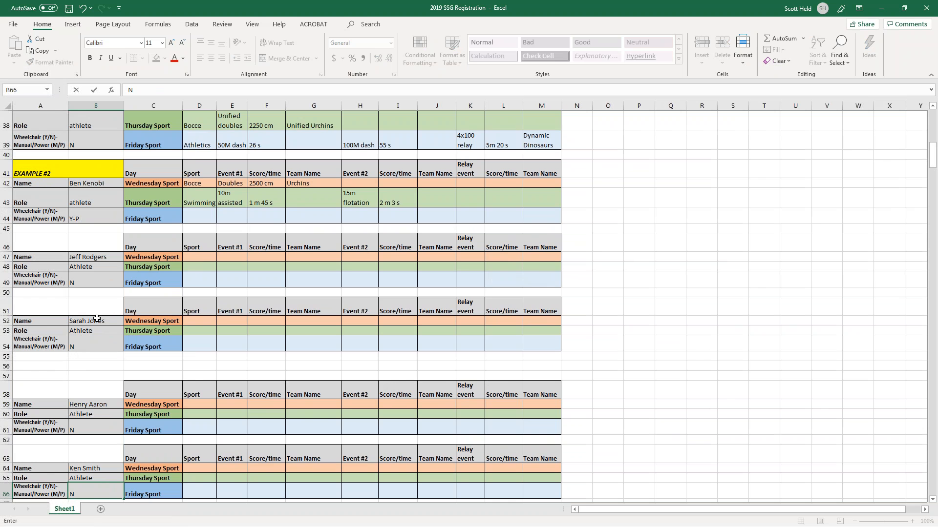
pyautogui.press('Return')
pyautogui.press('Return')
pyautogui.press('Return')
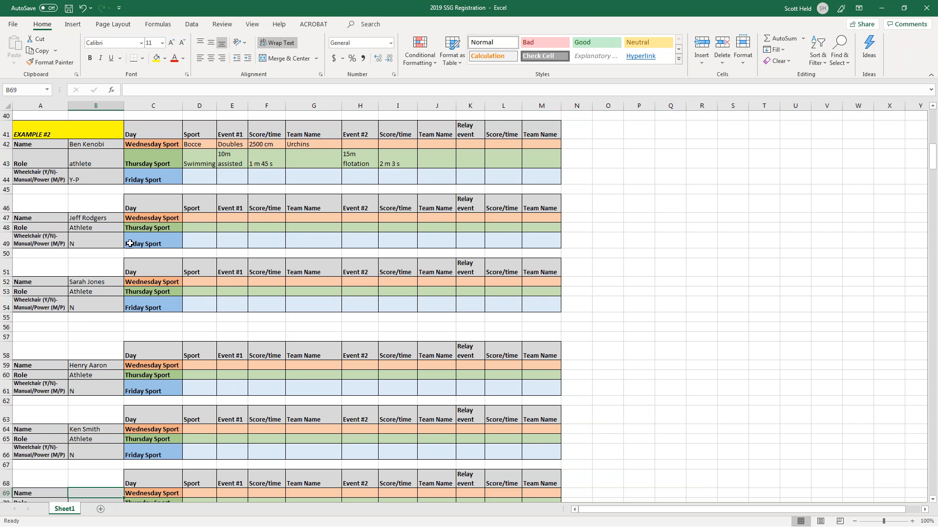
# Register the first unified partner's name with role 'Unified partner' and wheelchair N.
pyautogui.scroll(-2, 63, 302)
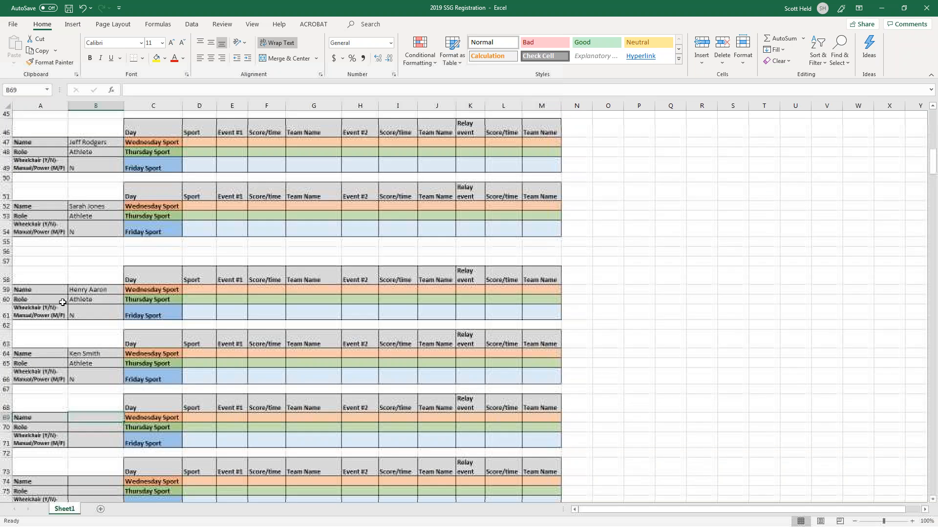
pyautogui.scroll(-2, 68, 333)
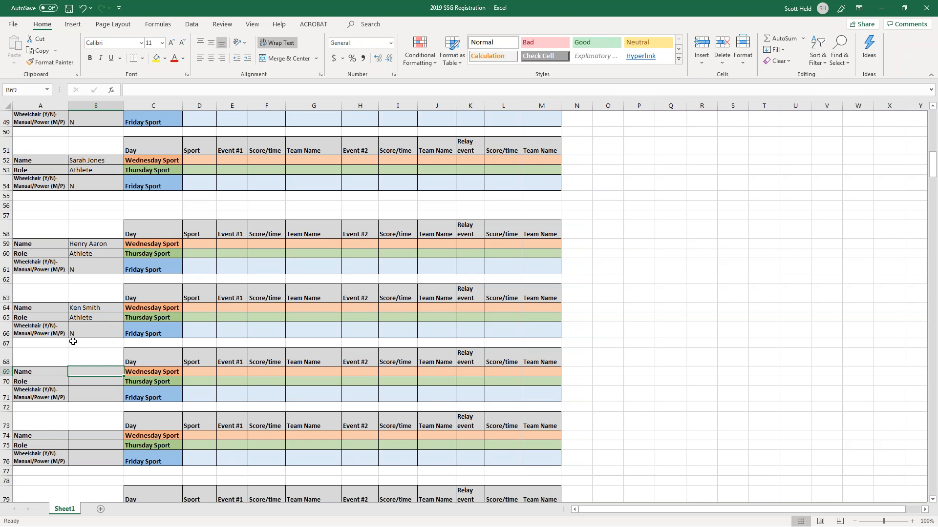
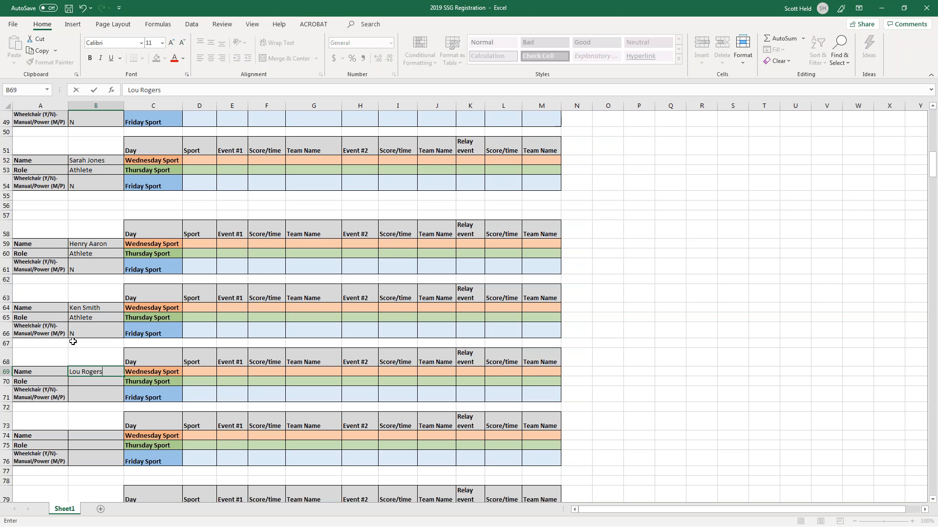
pyautogui.press('Return')
pyautogui.write('Unifi')
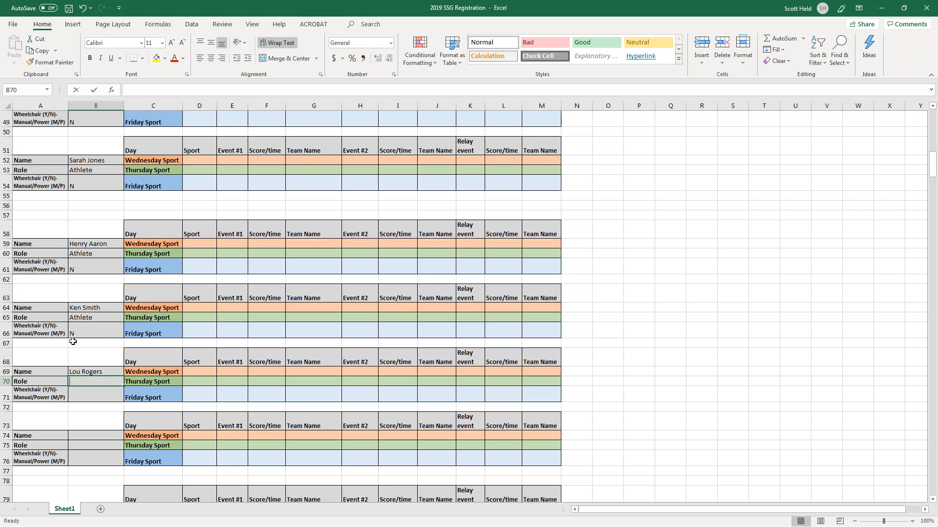
pyautogui.write('ed par')
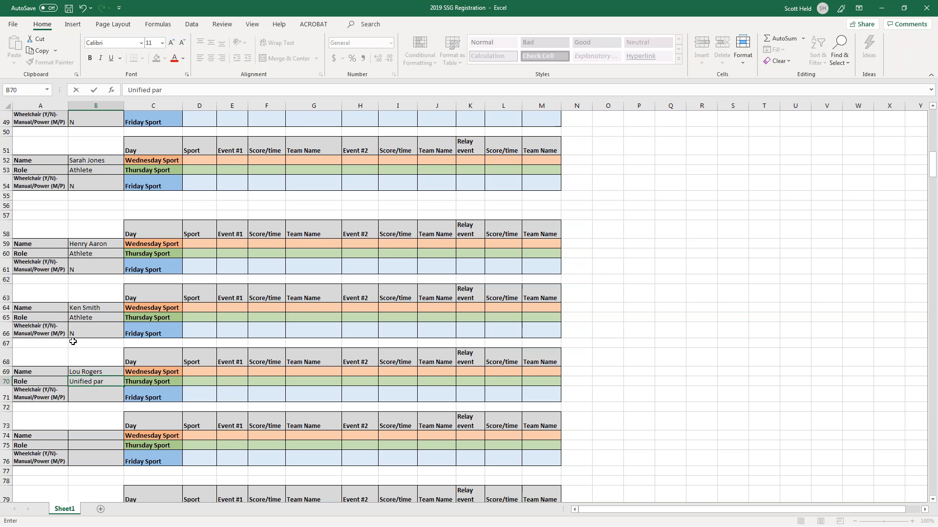
pyautogui.write('tner')
pyautogui.press('Return')
pyautogui.write('N')
pyautogui.press('Return')
pyautogui.press('Return')
pyautogui.press('Return')
pyautogui.press('Return')
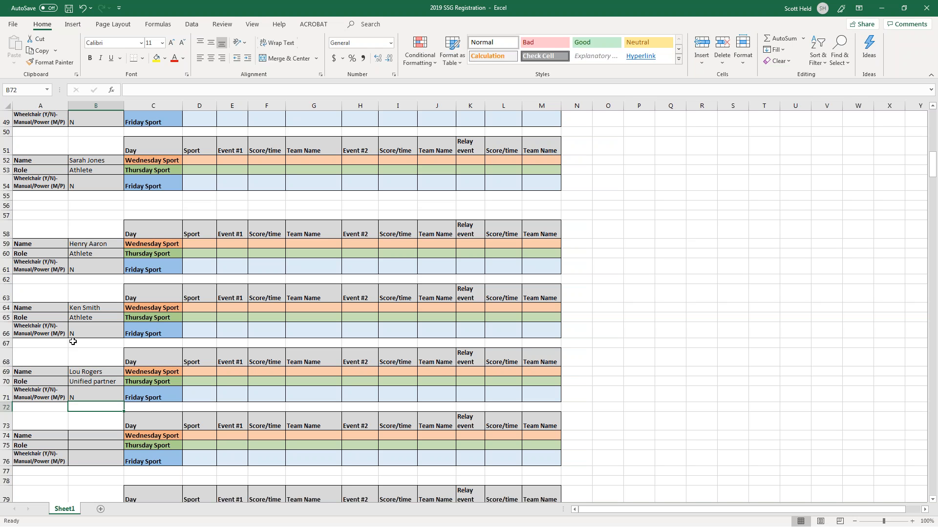
pyautogui.press('Up')
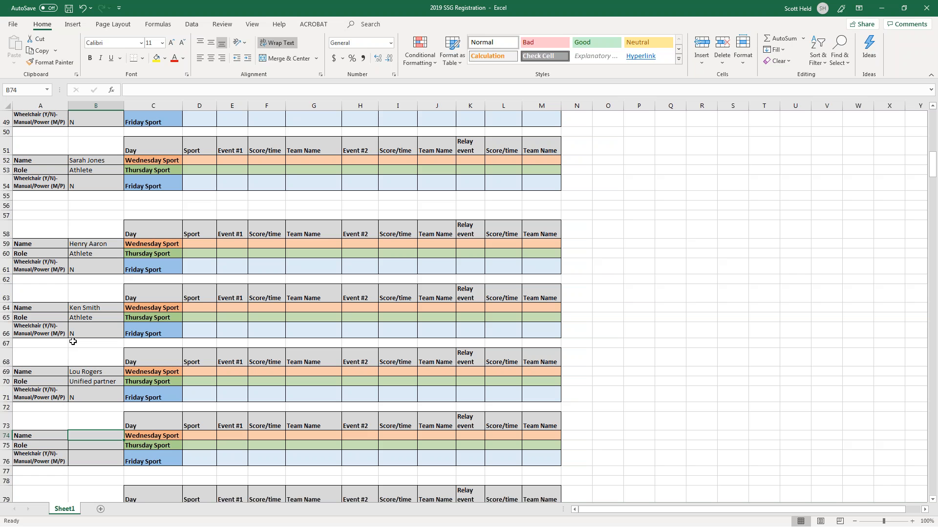
# Register the second partner's name with role UP and wheelchair N.
pyautogui.press('Return')
pyautogui.write('UP')
pyautogui.press('Return')
pyautogui.write('N')
pyautogui.press('Return')
pyautogui.press('Return')
pyautogui.press('Return')
pyautogui.press('Return')
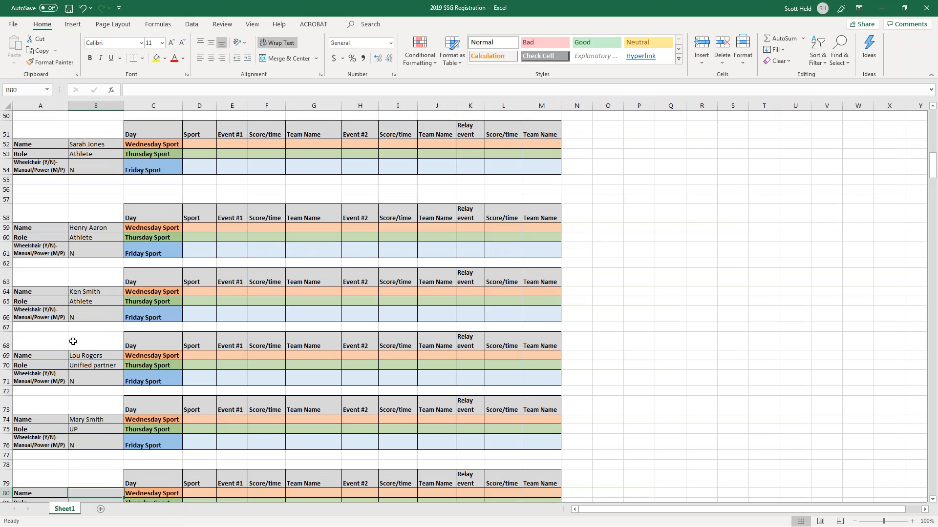
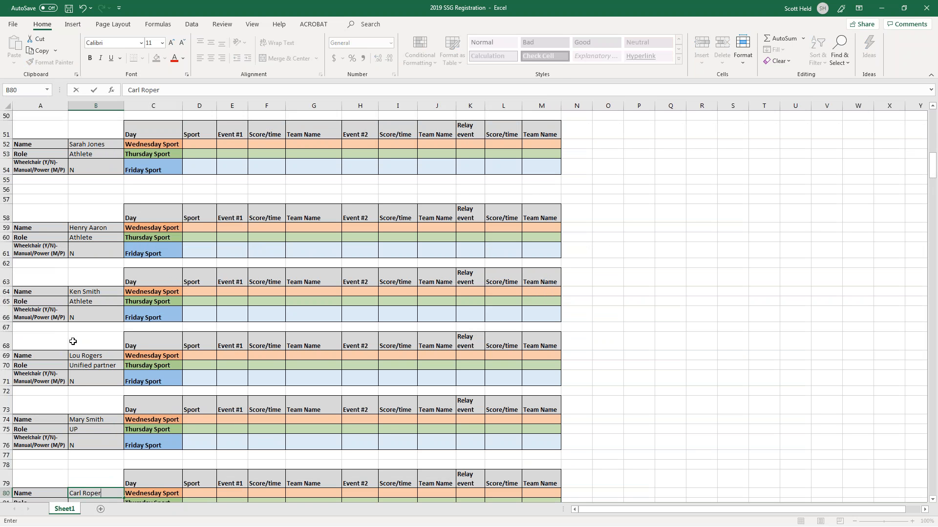
# Enter the third partner's name with role 'Unified Partner', correcting a typo, then return up to row 51.
pyautogui.press('Return')
pyautogui.write('Unified Parnt')
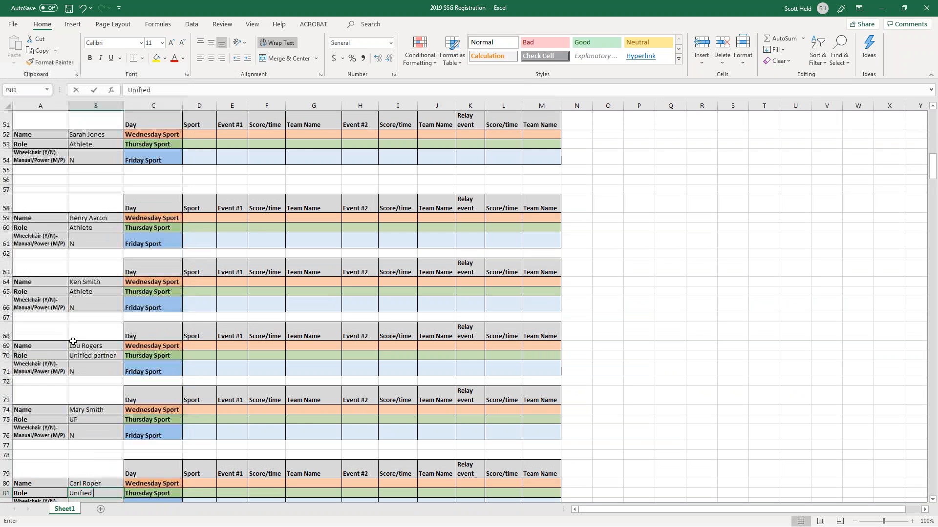
pyautogui.press('BackSpace')
pyautogui.press('BackSpace')
pyautogui.write('tner')
pyautogui.press('Return')
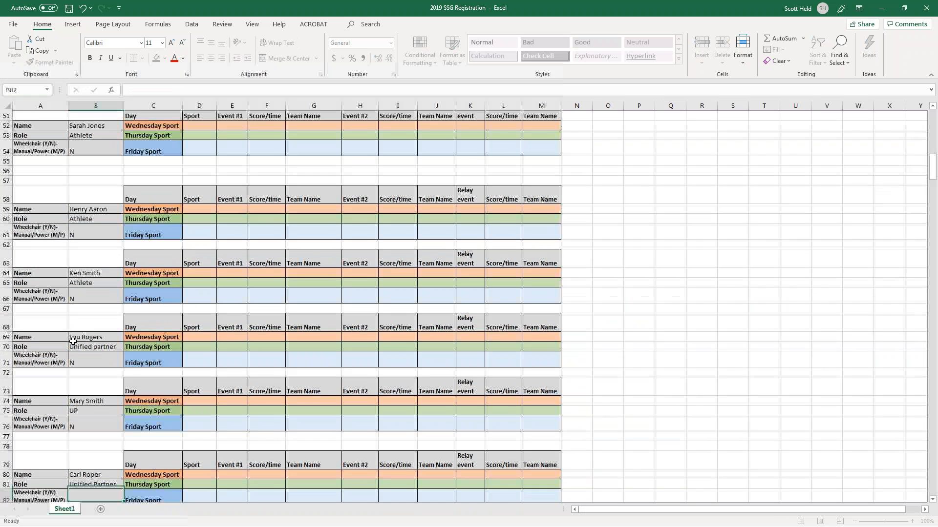
pyautogui.press('Up')
pyautogui.press('Up')
pyautogui.press('Up')
pyautogui.press('Up')
pyautogui.press('Up')
pyautogui.press('Up')
pyautogui.press('Up')
pyautogui.press('Up')
pyautogui.press('Up')
pyautogui.press('Up')
pyautogui.press('Up')
pyautogui.press('Up')
pyautogui.press('Up')
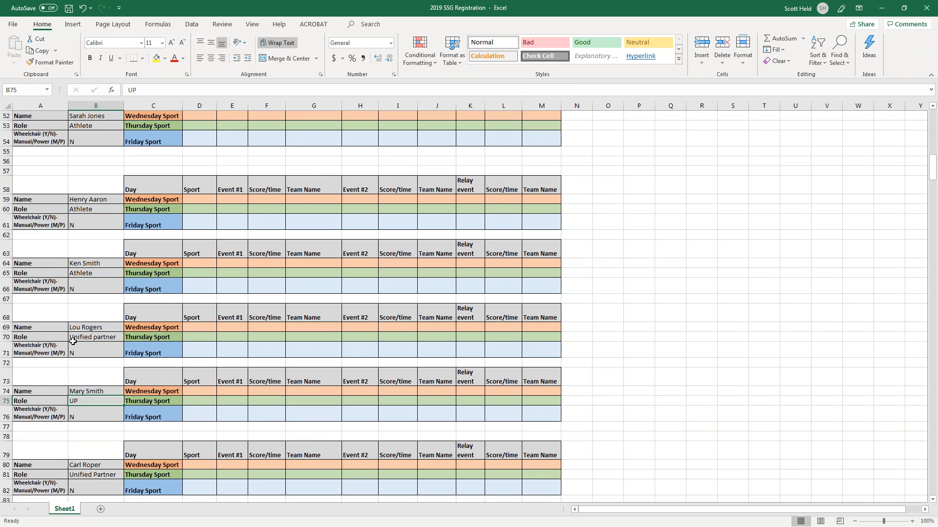
pyautogui.press('Up')
pyautogui.press('Up')
pyautogui.press('Up')
pyautogui.press('Up')
pyautogui.press('Up')
pyautogui.press('Up')
pyautogui.press('Up')
pyautogui.press('Up')
pyautogui.press('Up')
pyautogui.press('Up')
pyautogui.press('Up')
pyautogui.press('Up')
pyautogui.press('Up')
pyautogui.press('Up')
pyautogui.press('Up')
pyautogui.press('Up')
pyautogui.press('Up')
pyautogui.press('Up')
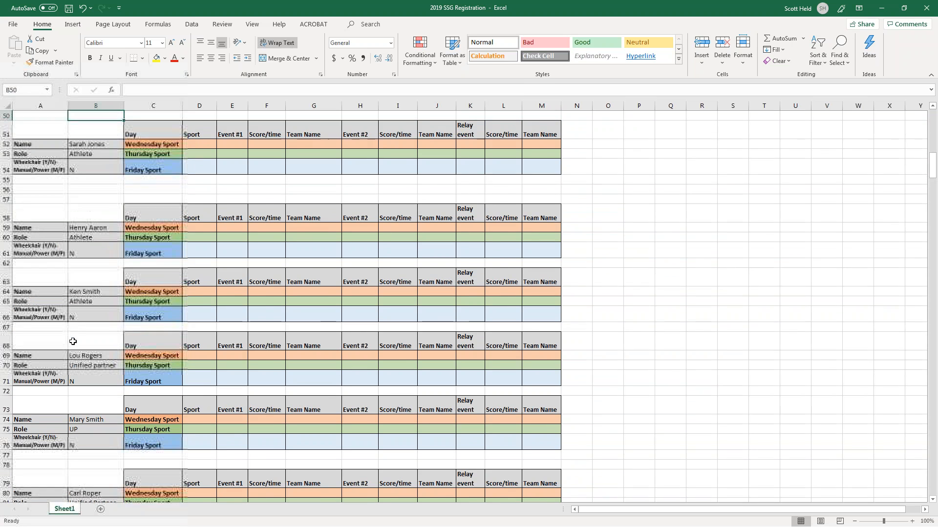
pyautogui.press('Down')
pyautogui.press('Down')
pyautogui.press('Right')
pyautogui.press('Right')
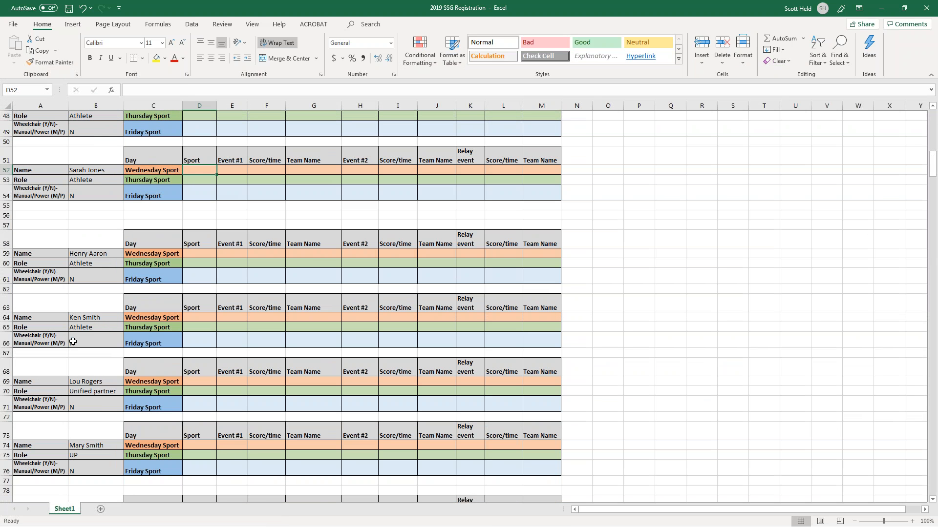
pyautogui.press('Right')
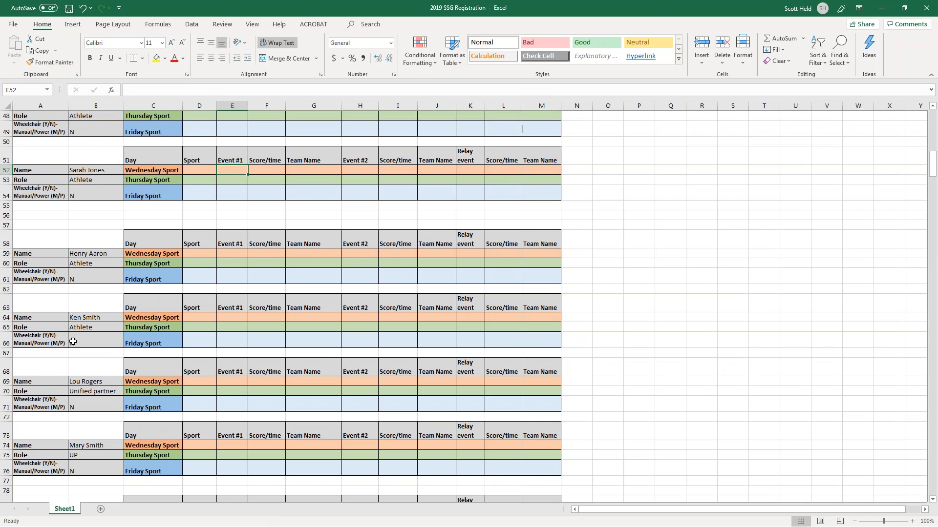
pyautogui.press('Right')
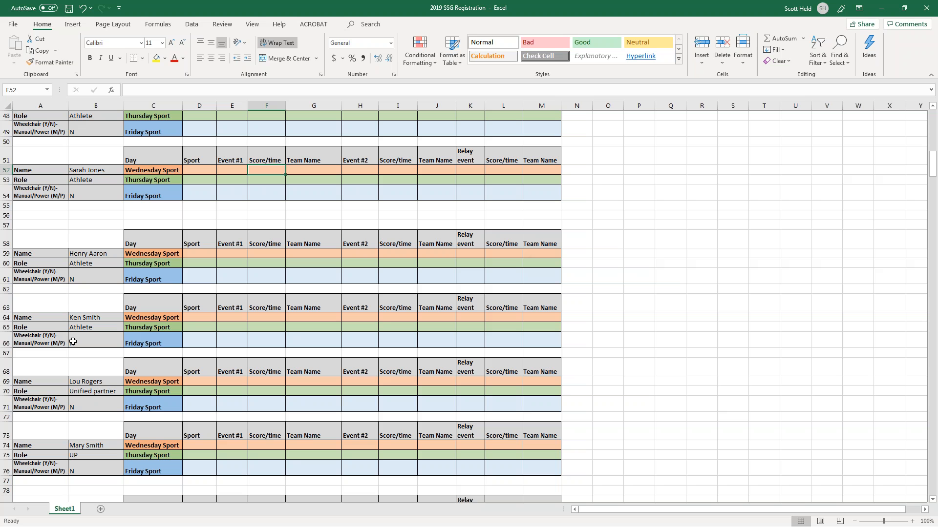
pyautogui.press('Right')
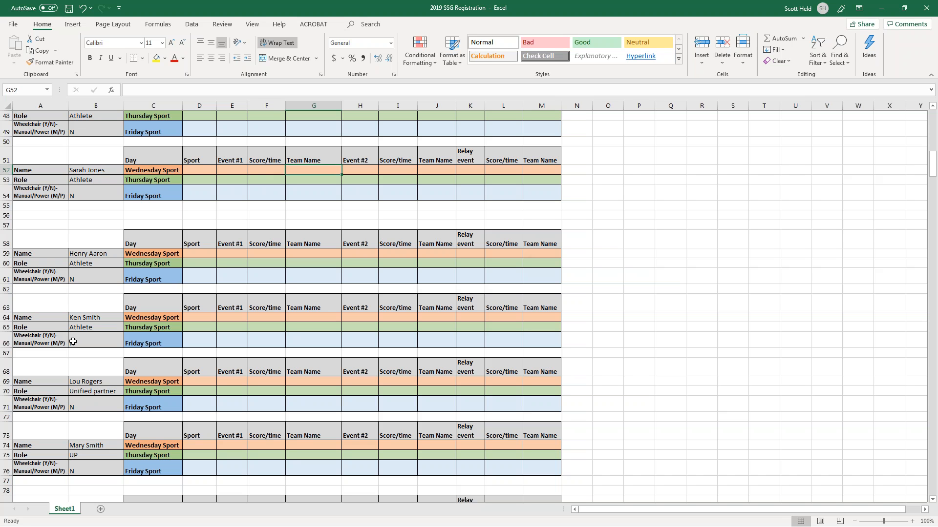
pyautogui.press('Right')
pyautogui.press('Left')
pyautogui.press('Up')
pyautogui.press('Left')
pyautogui.press('Left')
pyautogui.press('Right')
pyautogui.press('Right')
pyautogui.press('Right')
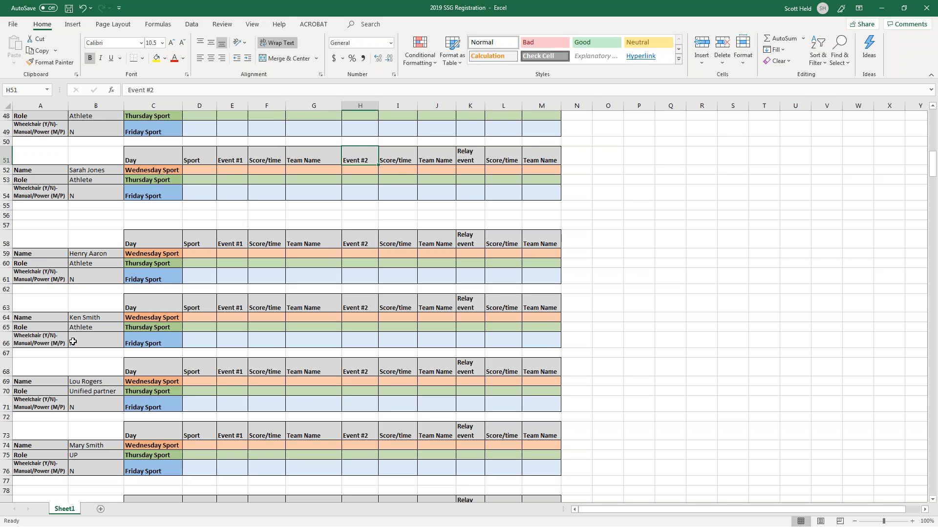
pyautogui.press('Down')
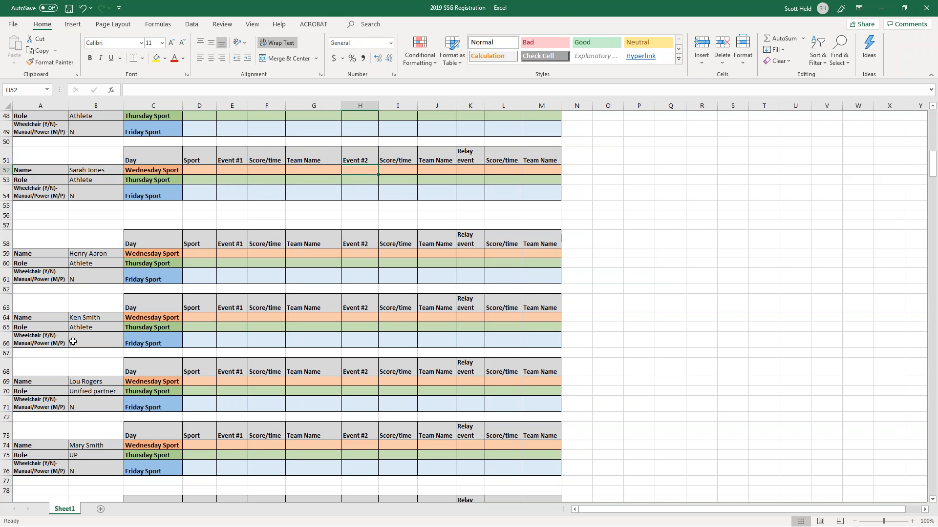
pyautogui.press('Up')
pyautogui.press('Right')
pyautogui.press('Right')
pyautogui.press('Right')
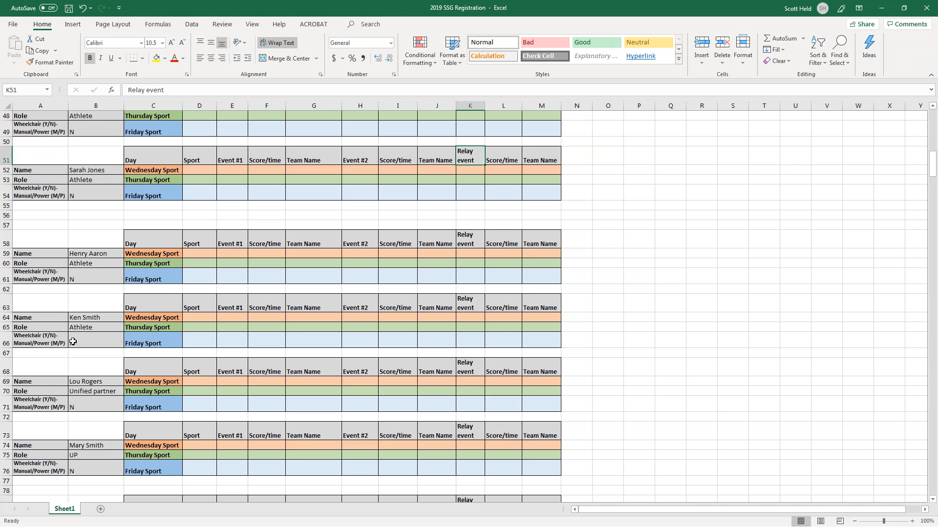
pyautogui.press('Down')
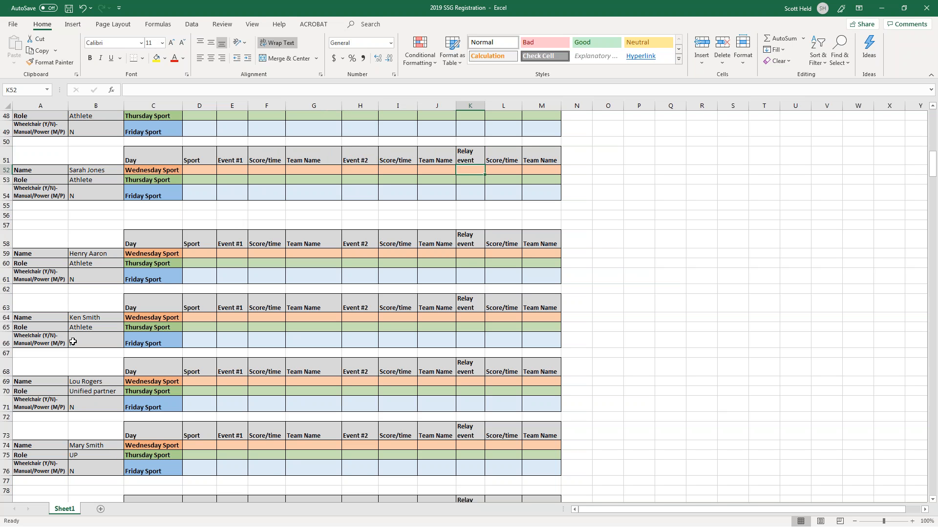
pyautogui.press('Right')
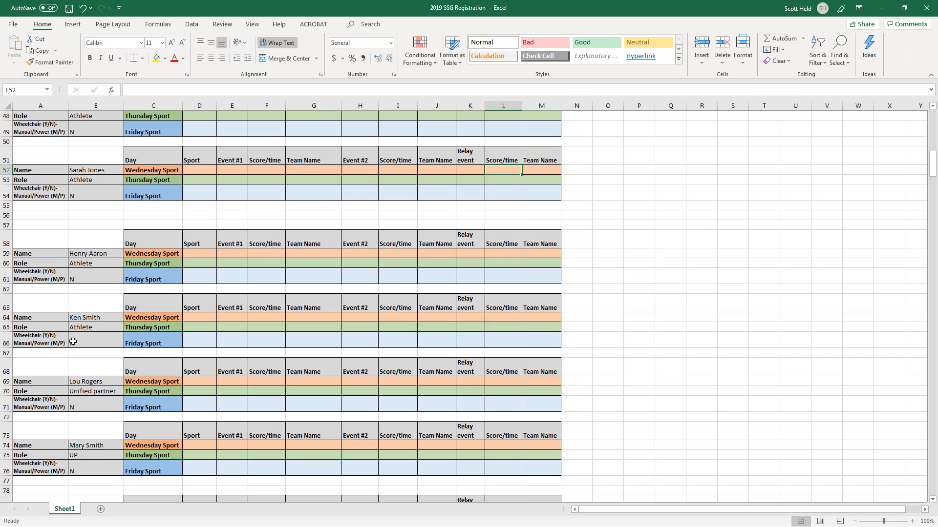
pyautogui.press('Right')
pyautogui.press('Up')
pyautogui.press('Up')
pyautogui.press('Up')
pyautogui.press('Up')
pyautogui.press('Up')
pyautogui.press('Up')
pyautogui.press('Up')
pyautogui.press('Up')
pyautogui.press('Up')
pyautogui.press('Up')
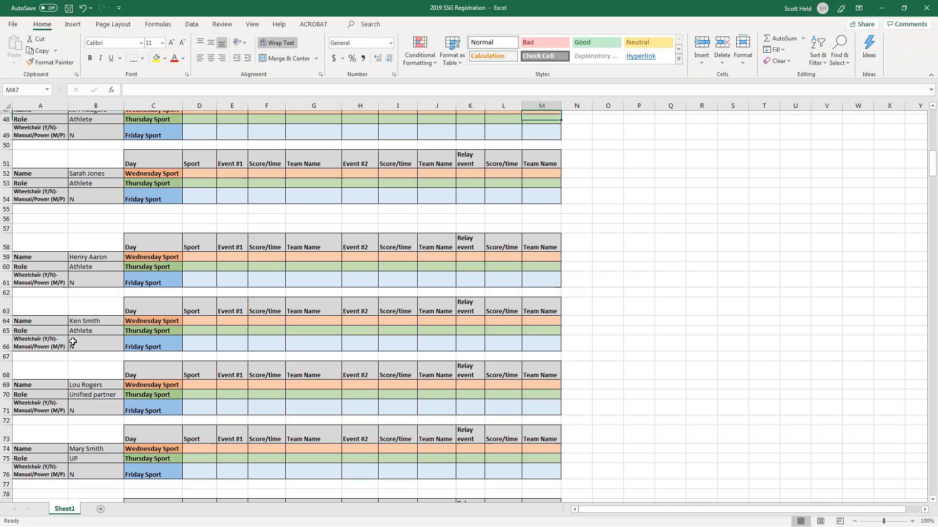
pyautogui.scroll(1, 72, 341)
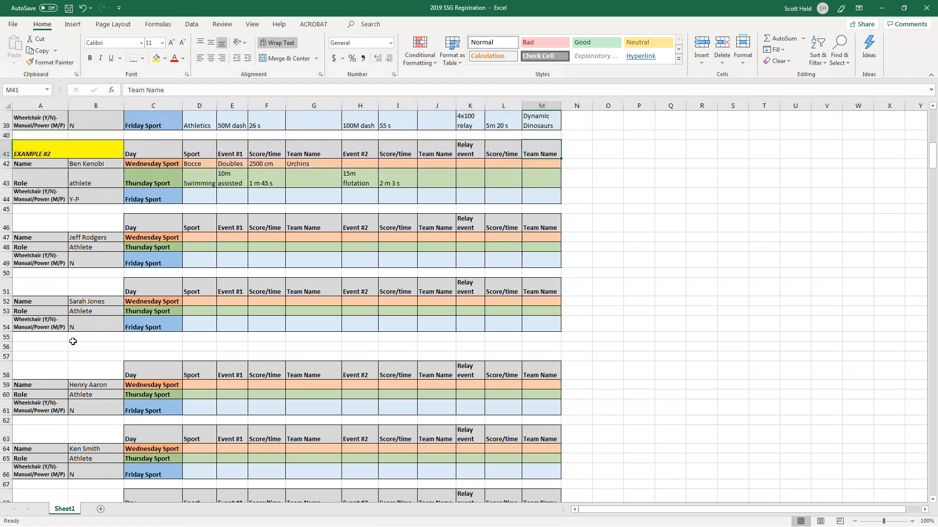
pyautogui.press('Left')
pyautogui.press('Left')
pyautogui.press('Left')
pyautogui.press('Left')
pyautogui.press('Left')
pyautogui.press('Left')
pyautogui.press('Left')
pyautogui.press('Left')
pyautogui.press('Left')
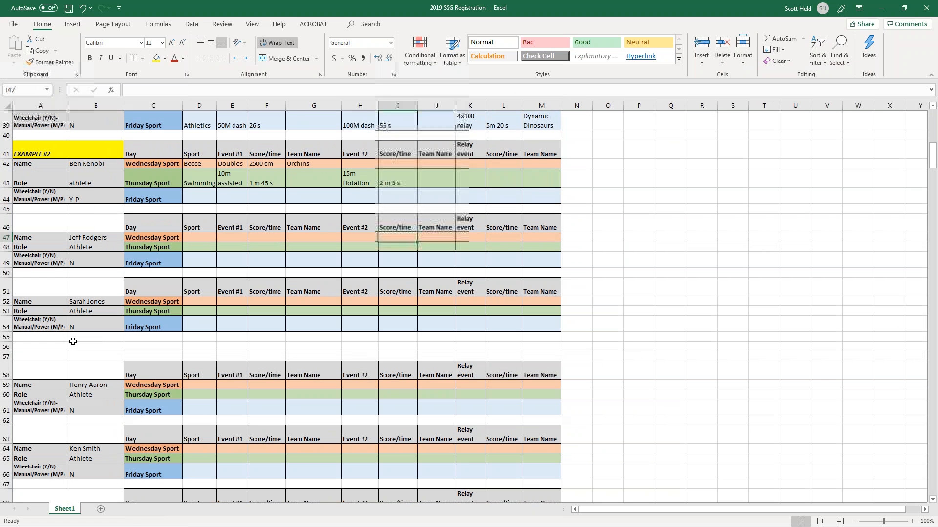
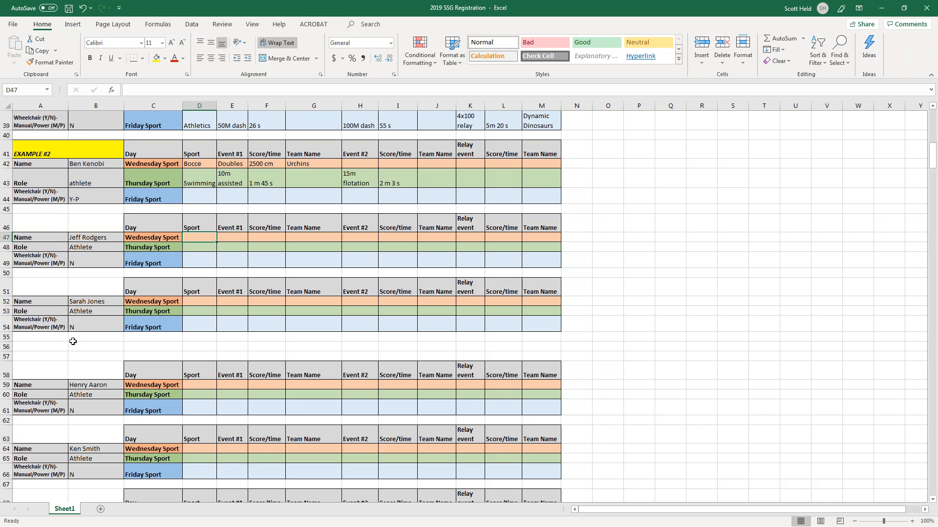
# Enter Kayaking as the Wednesday sport in D47 and 200m as Event #1 in E47.
pyautogui.write('Ka')
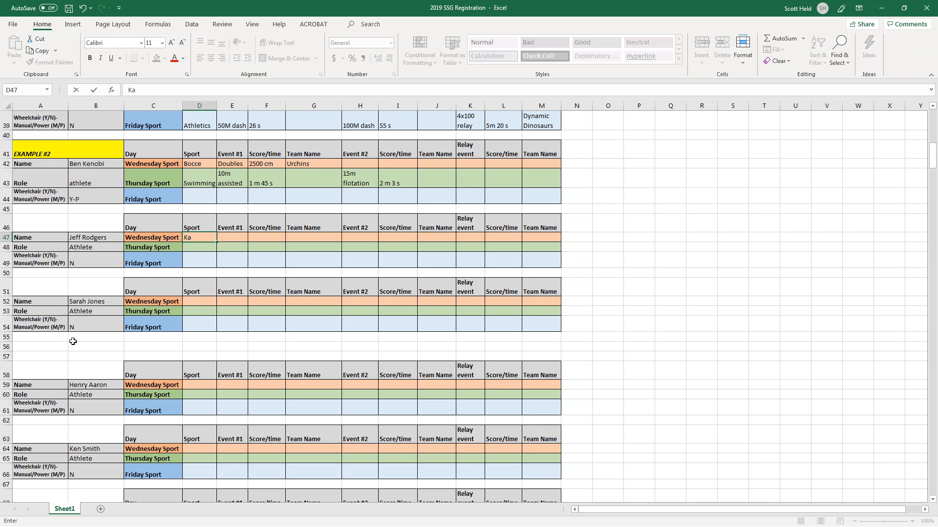
pyautogui.write('yaking')
pyautogui.press('BackSpace')
pyautogui.press('BackSpace')
pyautogui.press('BackSpace')
pyautogui.write('ing')
pyautogui.press('Return')
pyautogui.click(195, 238)
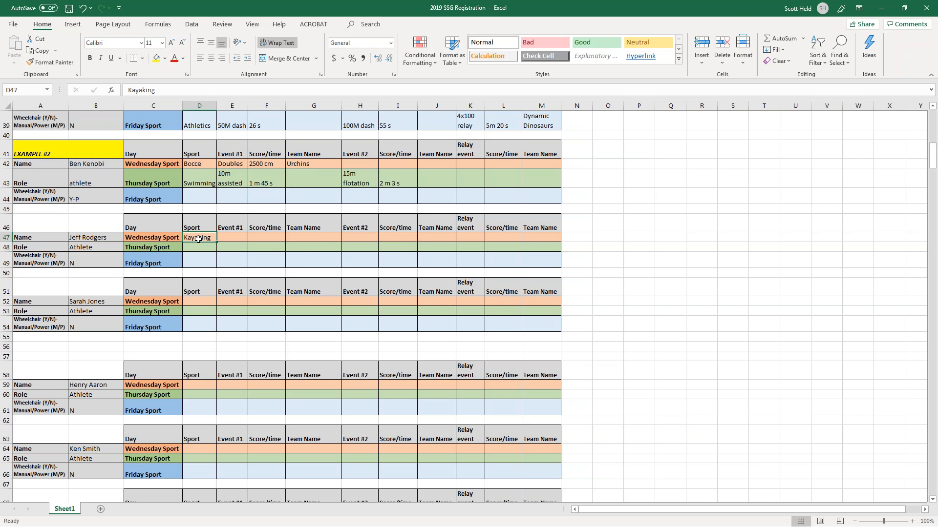
pyautogui.click(225, 239)
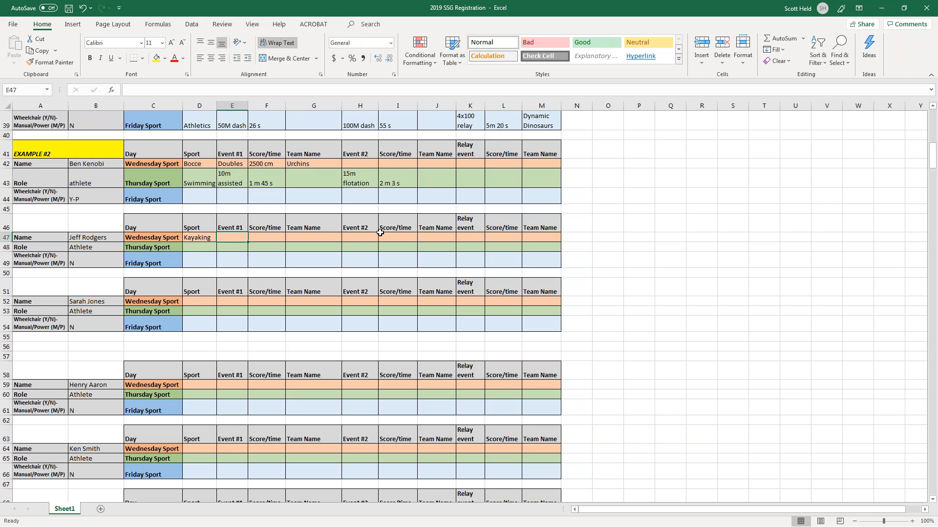
pyautogui.write('200m')
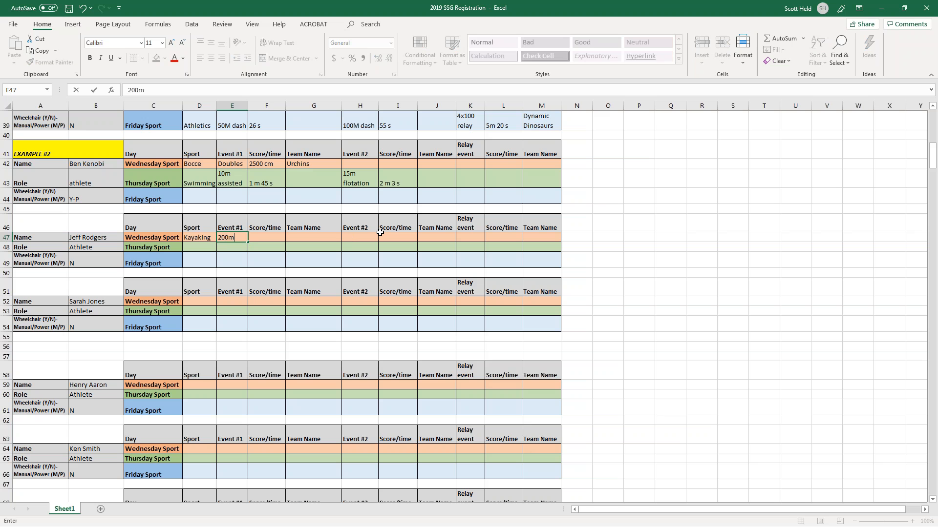
pyautogui.press('Tab')
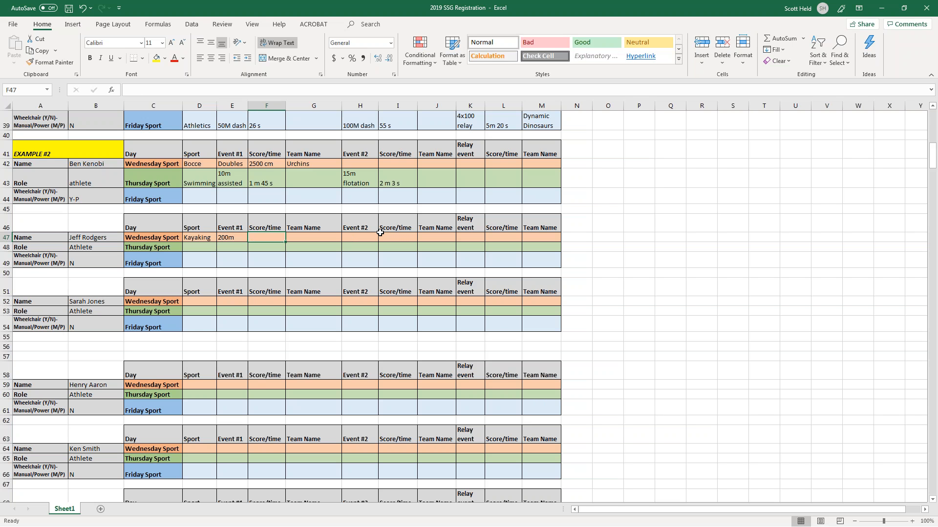
# Try entering 1:20 as a clock time in F47, then undo the entry.
pyautogui.write('1')
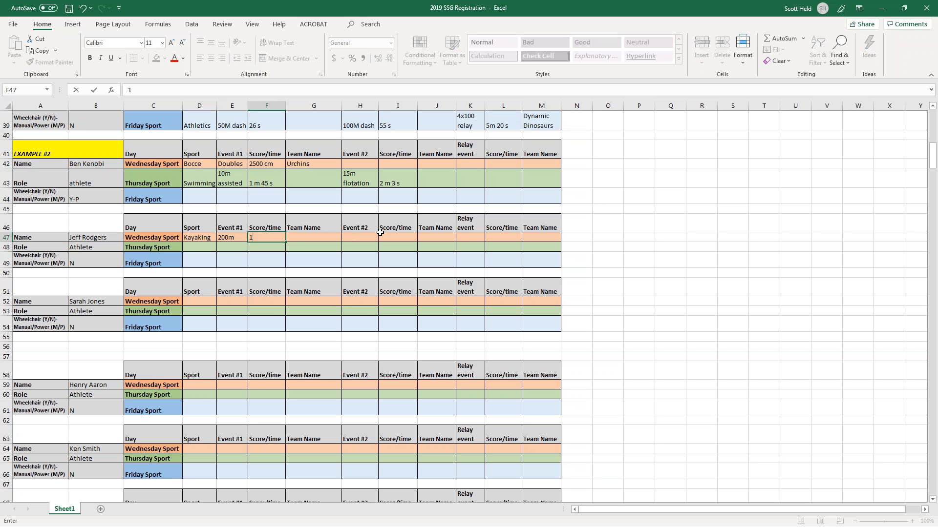
pyautogui.write(':20')
pyautogui.press('Return')
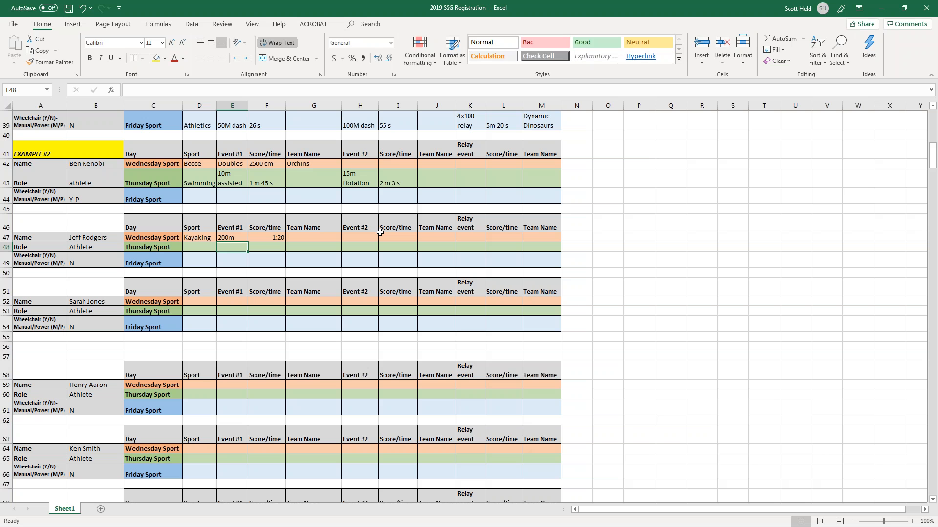
pyautogui.press('Up')
pyautogui.press('Right')
pyautogui.write('1')
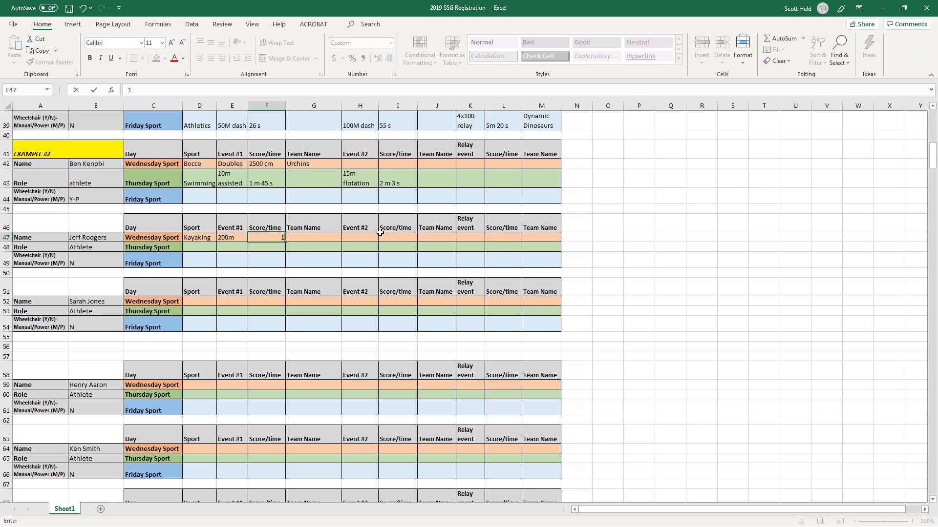
pyautogui.write(':20.13')
pyautogui.hotkey('ctrl', 'Return')
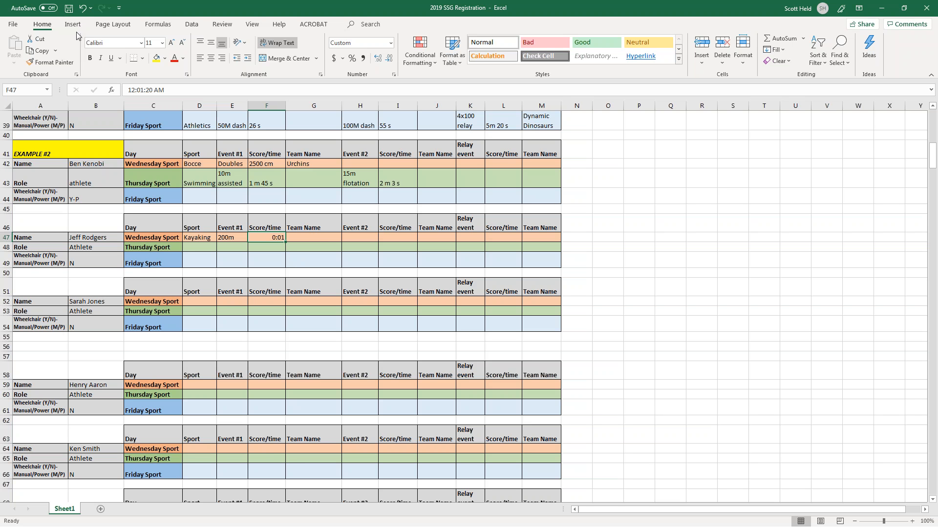
pyautogui.click(82, 8)
pyautogui.click(266, 255)
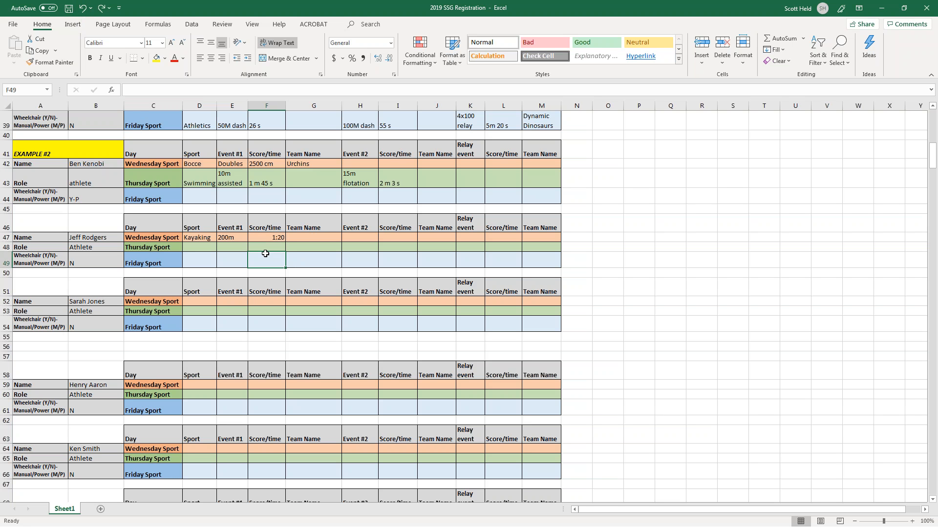
# Test 4:48, 1:20 and 1.2 in F47, then record the time as text '1 m 12s'.
pyautogui.click(261, 237)
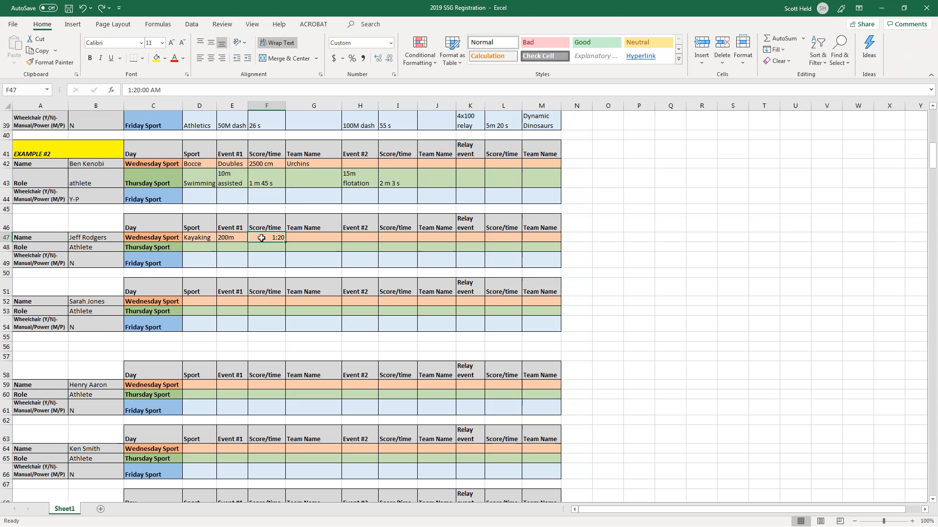
pyautogui.write('4:48')
pyautogui.press('Return')
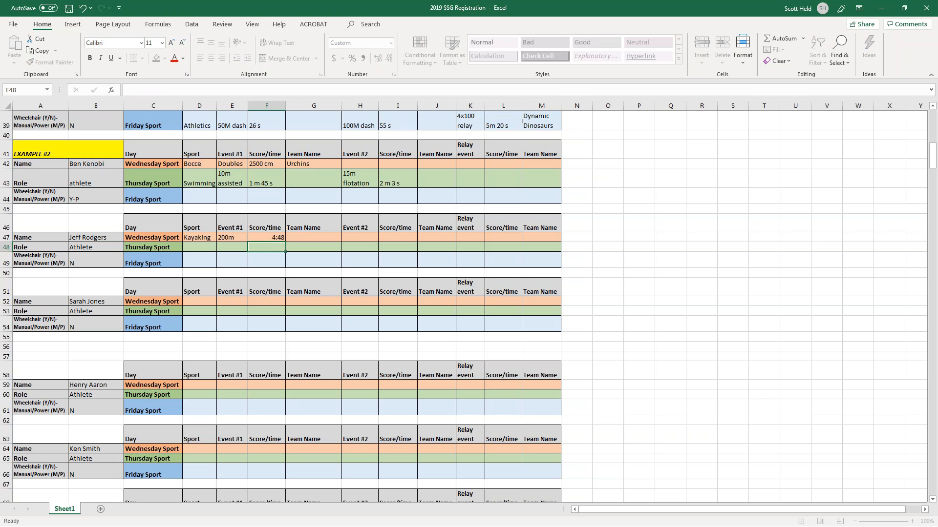
pyautogui.press('Up')
pyautogui.write('1')
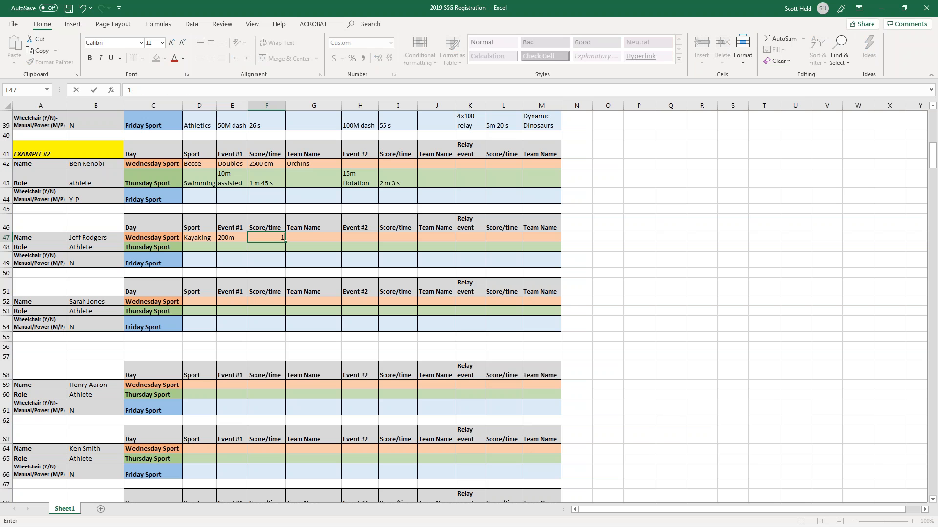
pyautogui.write(':20')
pyautogui.press('Return')
pyautogui.press('Up')
pyautogui.write('1.2')
pyautogui.press('Return')
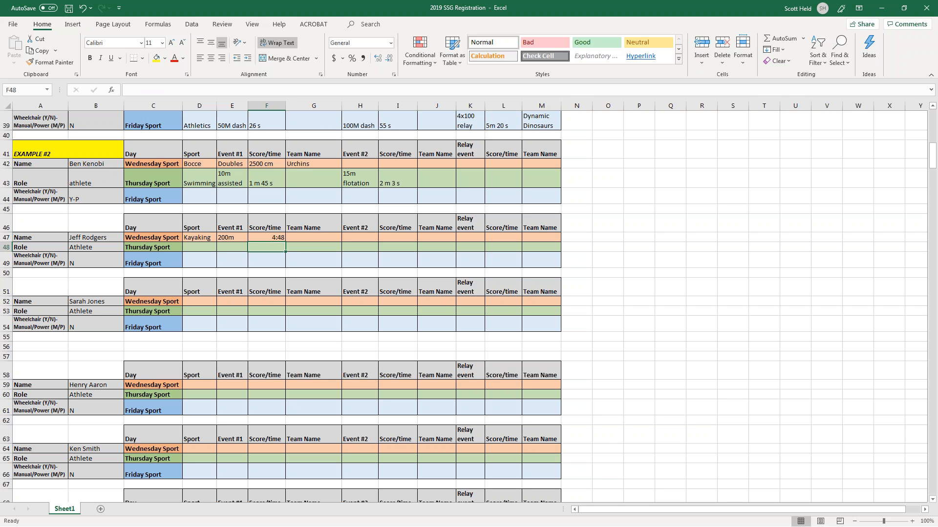
pyautogui.scroll(1, 469, 302)
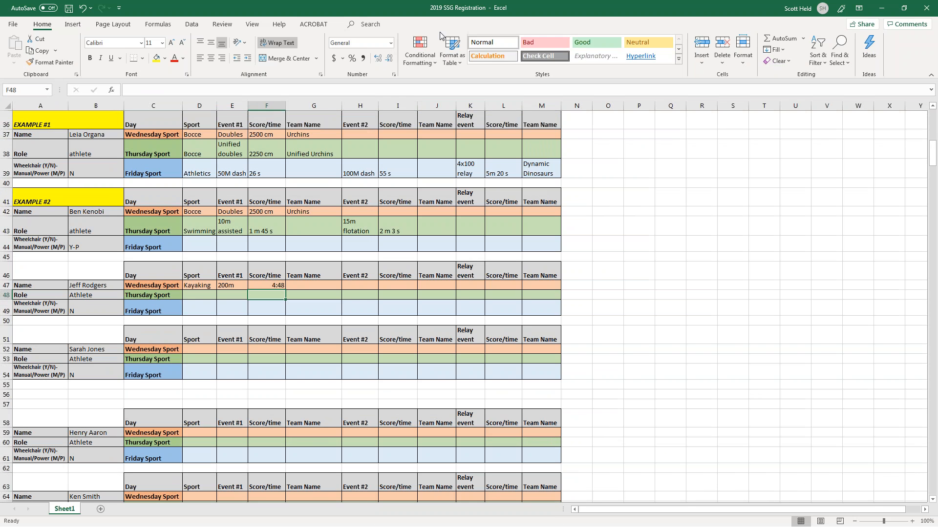
pyautogui.click(271, 288)
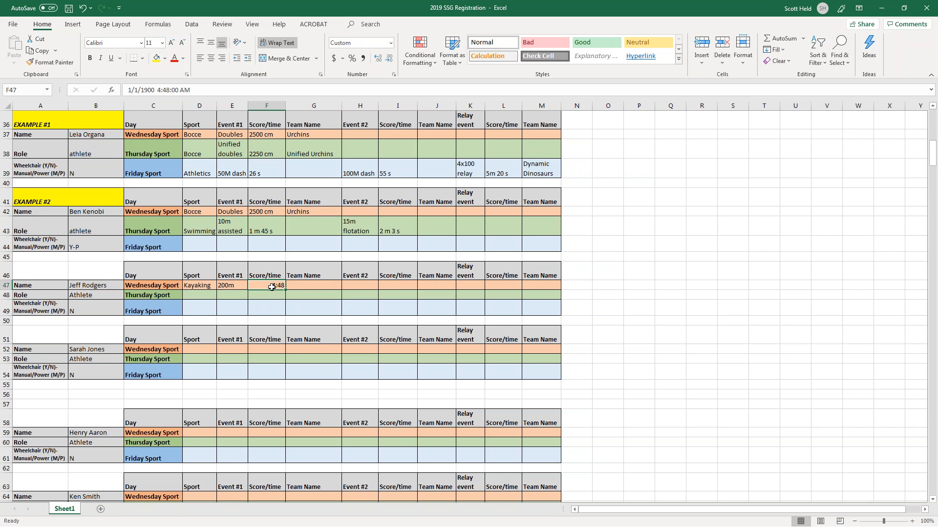
pyautogui.write('1')
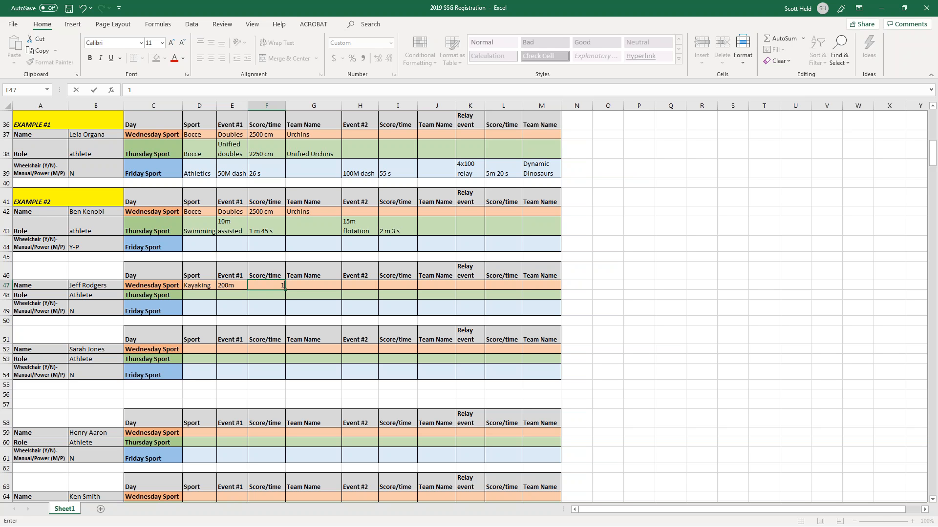
pyautogui.write('m 12s')
pyautogui.press('Return')
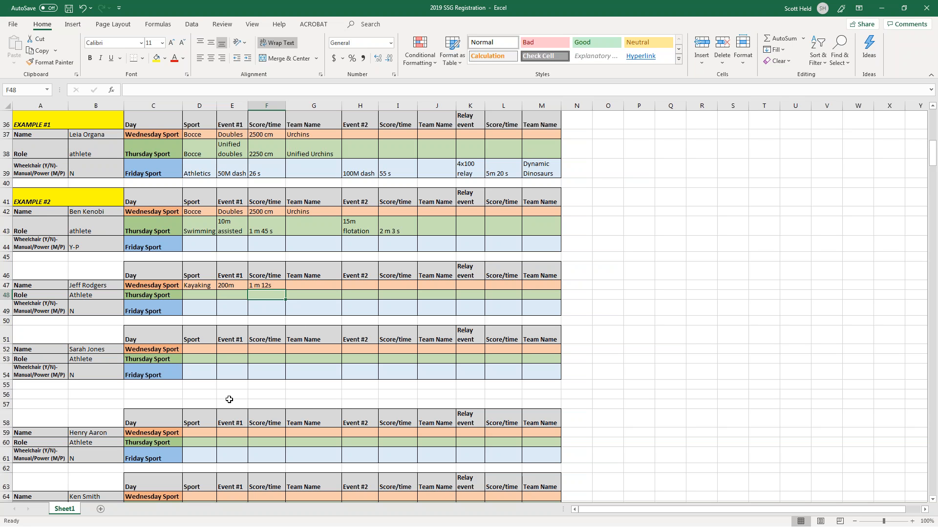
# Enter '200m unified' as Event #2 in H47, retyping it once, then move to I47.
pyautogui.click(306, 288)
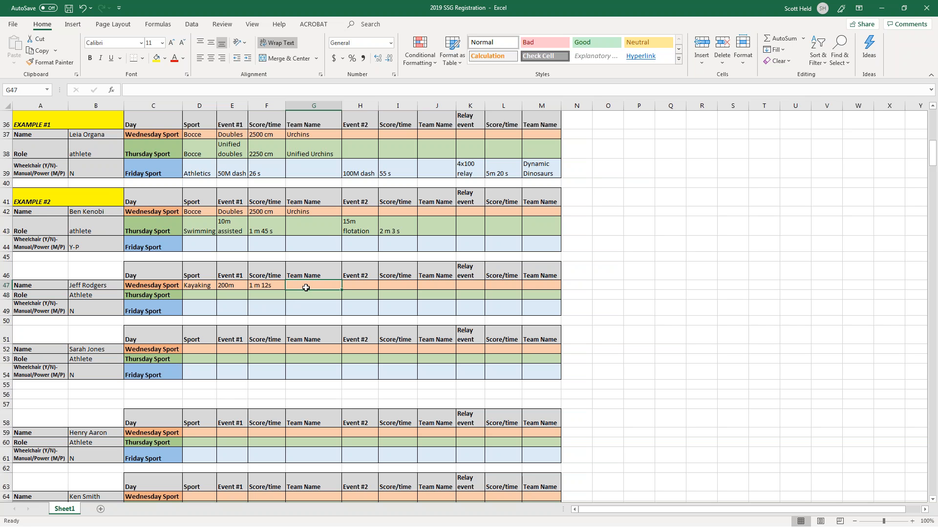
pyautogui.click(366, 285)
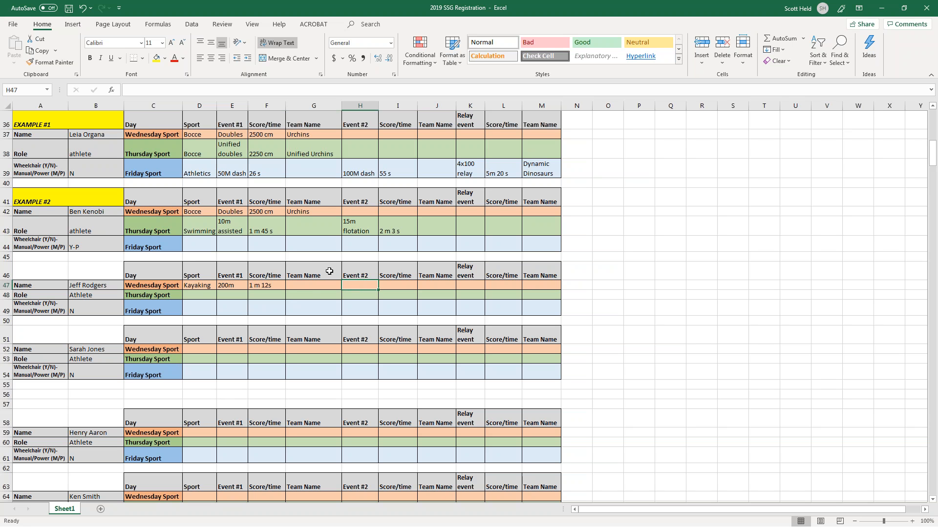
pyautogui.click(309, 289)
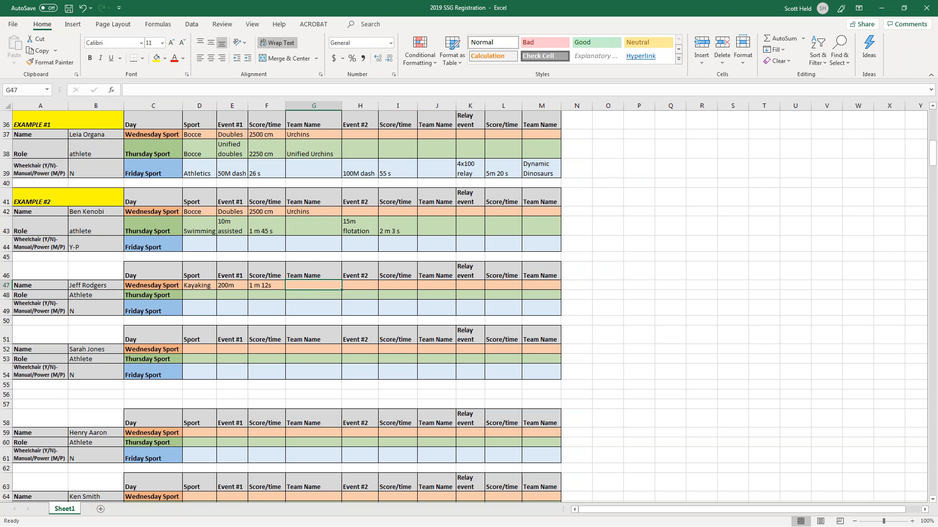
pyautogui.click(355, 284)
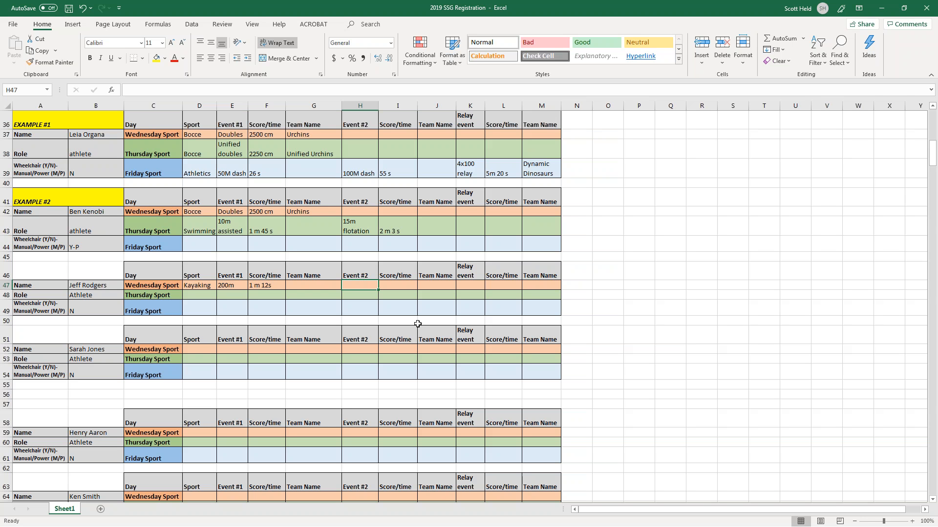
pyautogui.write('200m')
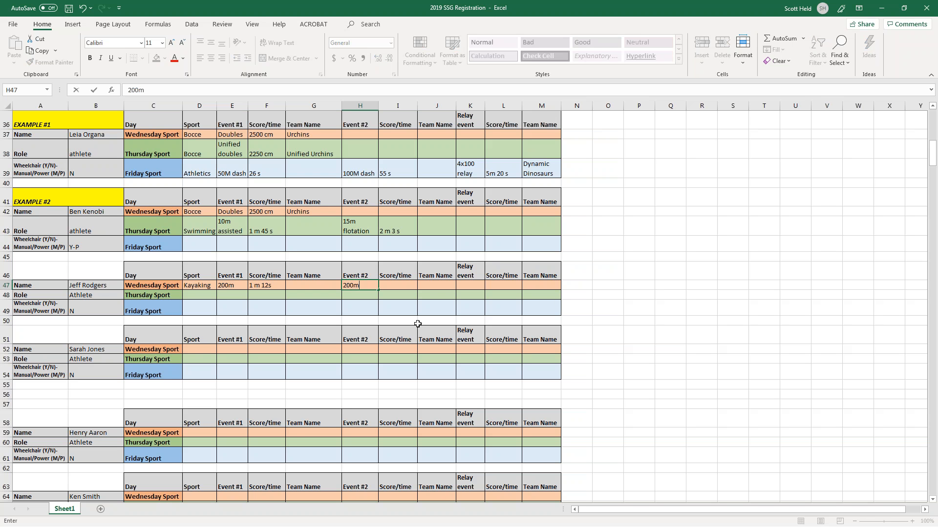
pyautogui.write(' unified')
pyautogui.press('Return')
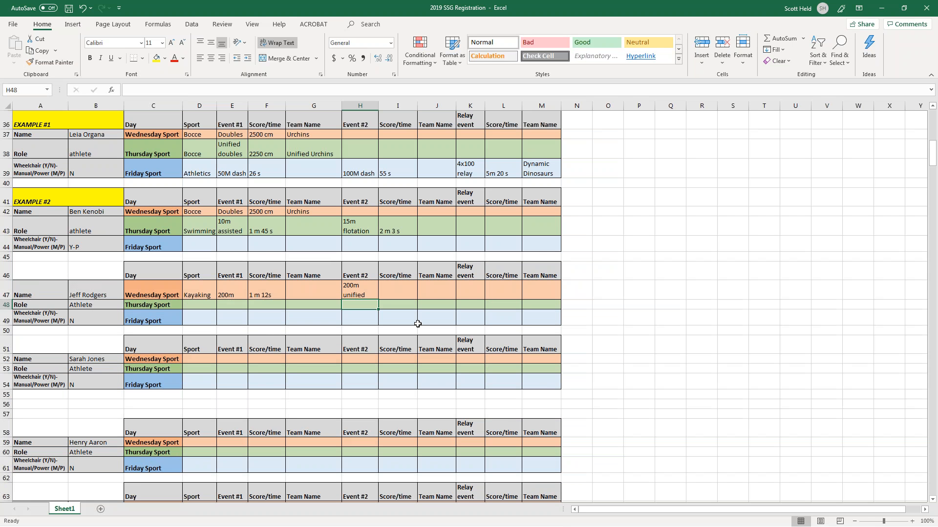
pyautogui.press('Up')
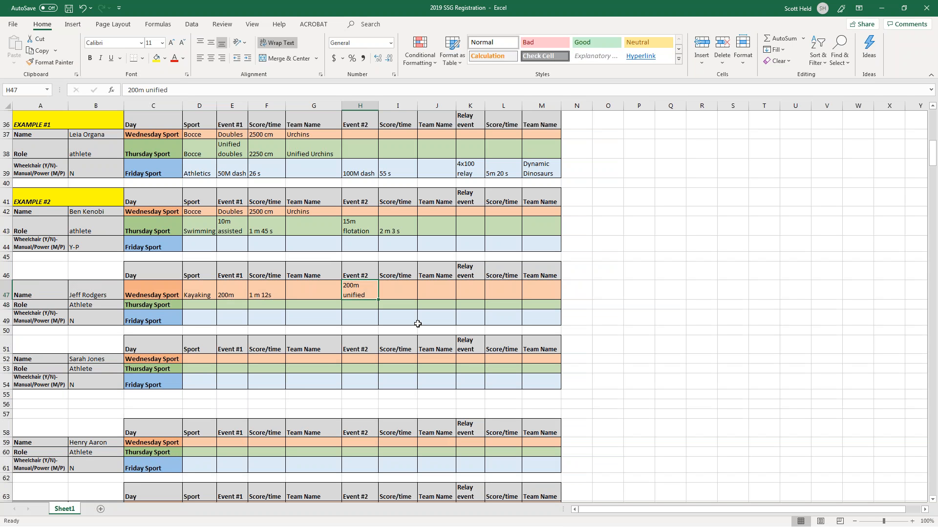
pyautogui.write('200m unif')
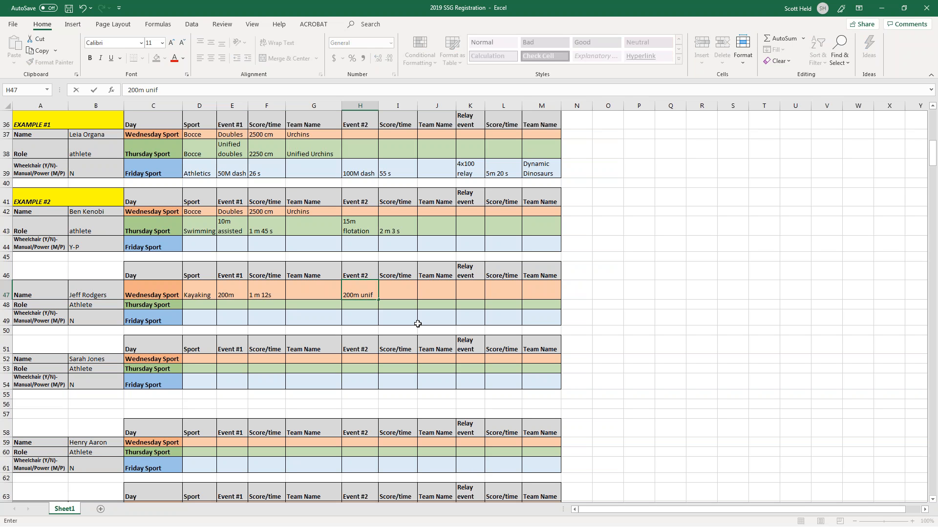
pyautogui.write('ied')
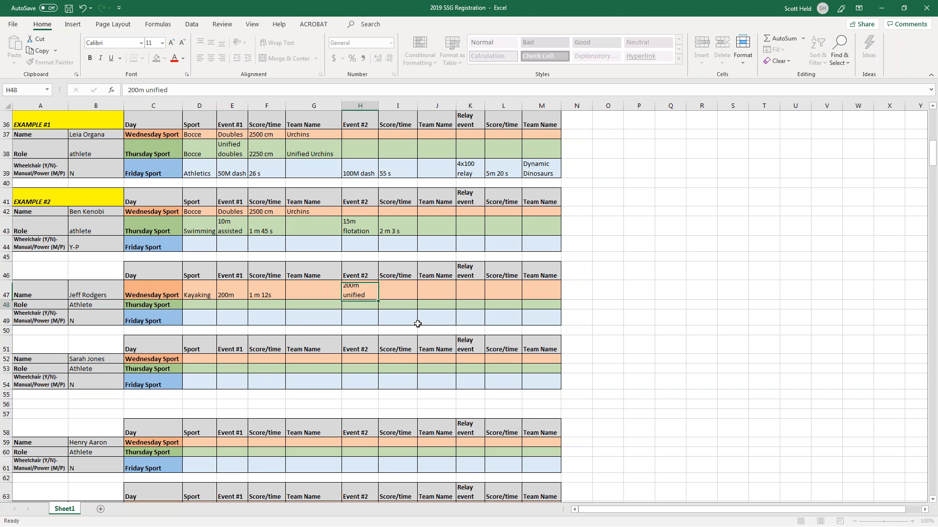
pyautogui.press('Return')
pyautogui.press('Up')
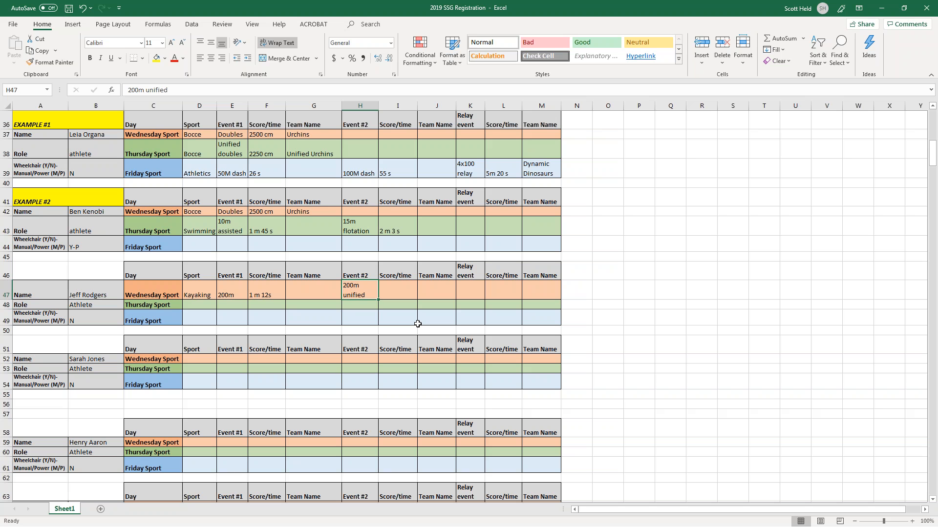
pyautogui.press('Right')
pyautogui.press('Left')
pyautogui.press('Right')
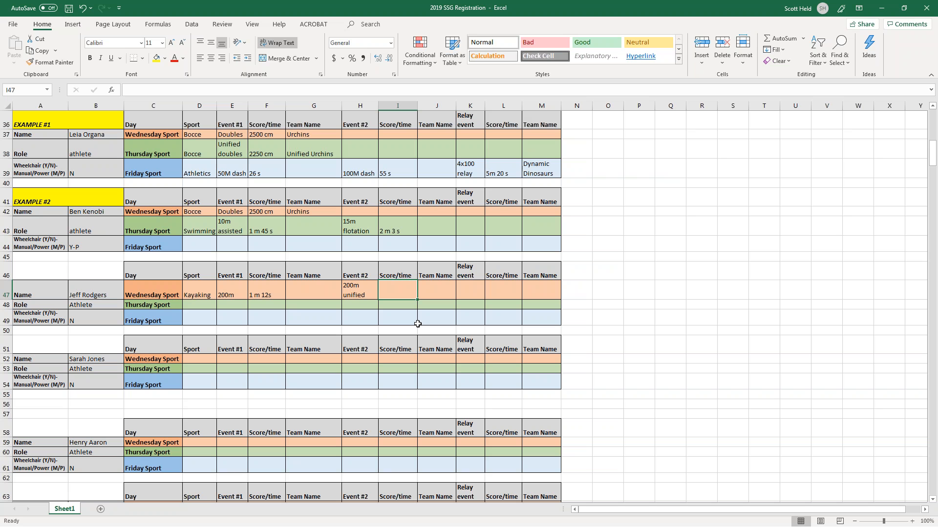
# Enter 3m 48 s as the 200m unified time in I47, then move along row 47 to J47.
pyautogui.write('3')
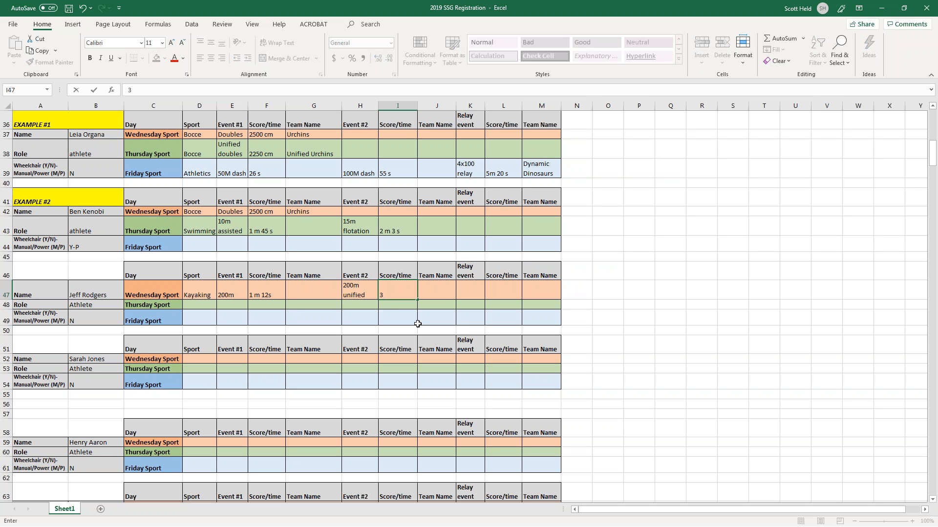
pyautogui.write('m 48 s')
pyautogui.hotkey('ctrl', 'Return')
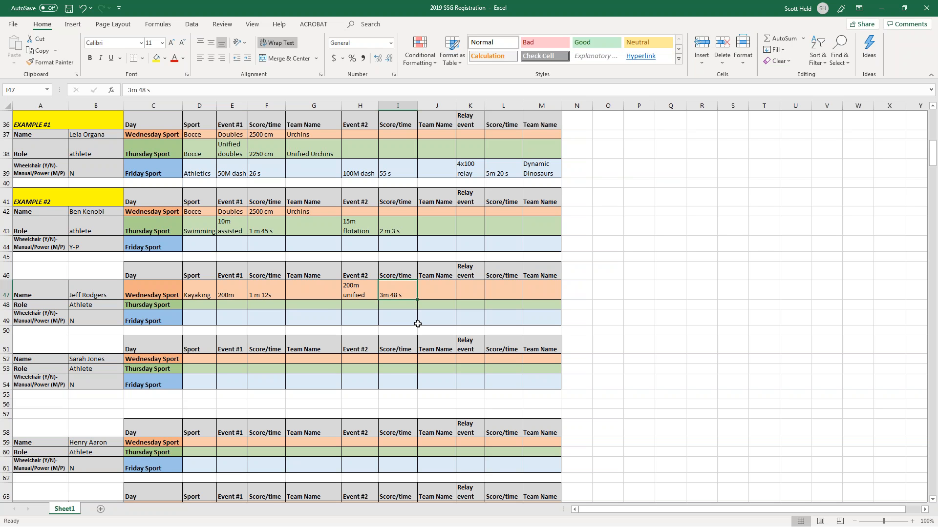
pyautogui.press('Left')
pyautogui.press('Left')
pyautogui.press('Left')
pyautogui.press('Left')
pyautogui.press('Left')
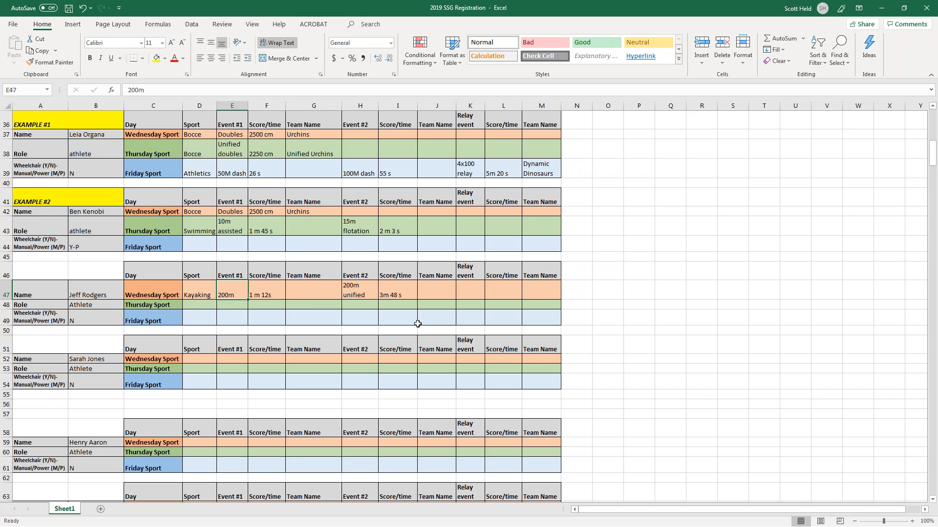
pyautogui.press('Right')
pyautogui.press('Right')
pyautogui.press('Right')
pyautogui.press('Right')
pyautogui.press('Right')
pyautogui.press('Right')
pyautogui.press('Right')
pyautogui.press('Right')
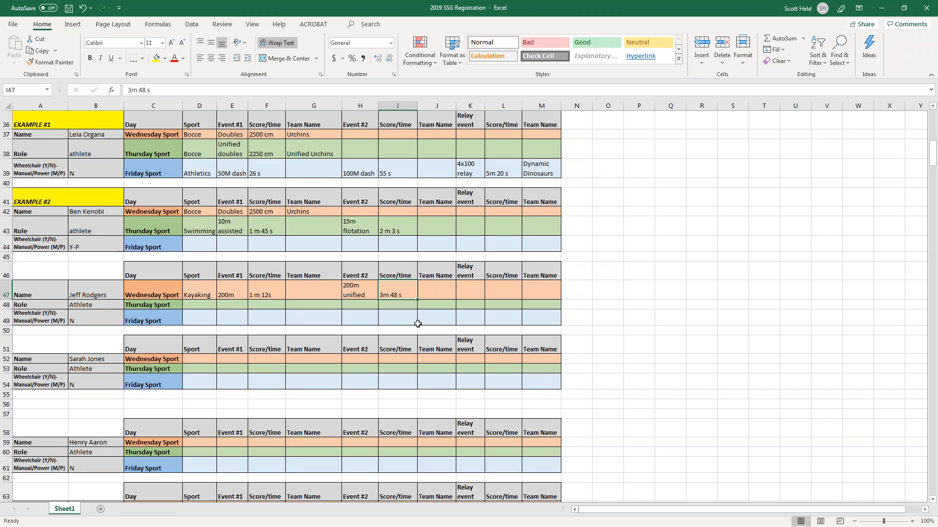
pyautogui.press('Right')
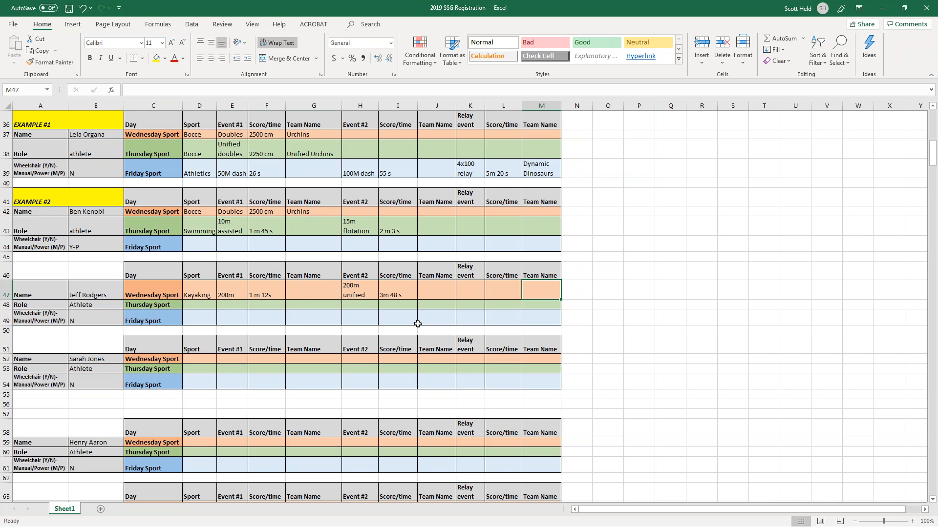
pyautogui.press('Left')
pyautogui.press('Left')
pyautogui.press('Left')
pyautogui.press('Left')
pyautogui.press('Left')
pyautogui.press('Left')
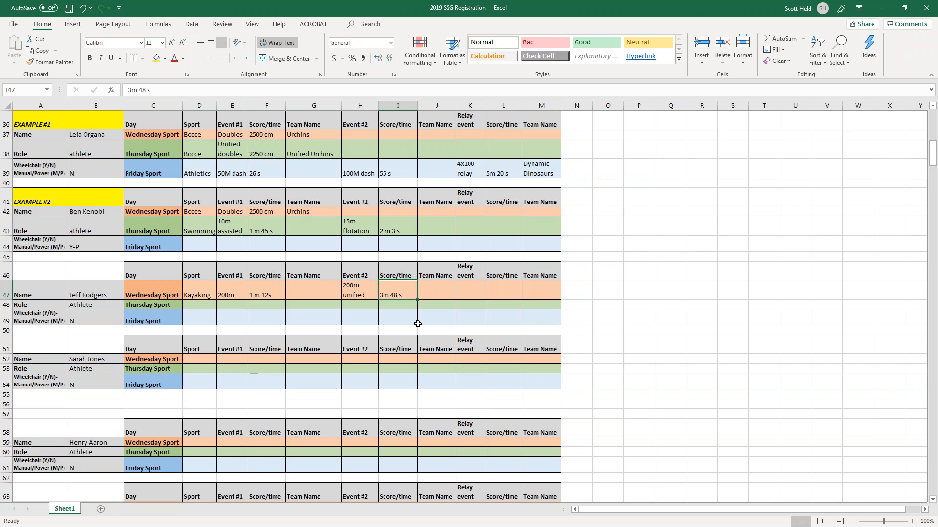
pyautogui.press('Left')
pyautogui.press('Left')
pyautogui.press('Right')
pyautogui.press('Right')
pyautogui.press('Right')
pyautogui.press('Right')
pyautogui.press('Right')
pyautogui.press('Left')
pyautogui.press('Left')
pyautogui.press('Right')
pyautogui.press('Right')
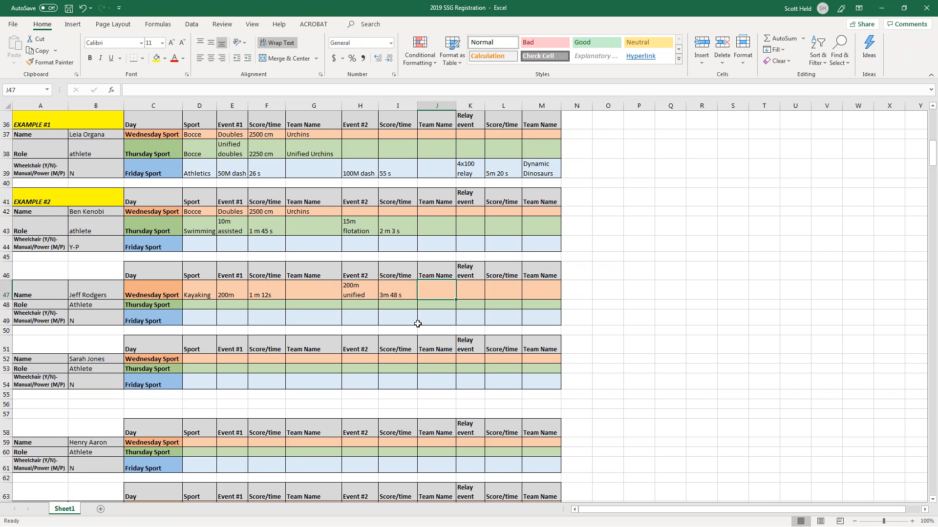
# Enter the surname-based team name in J47, then check the cells around it in column J.
pyautogui.write('Rod')
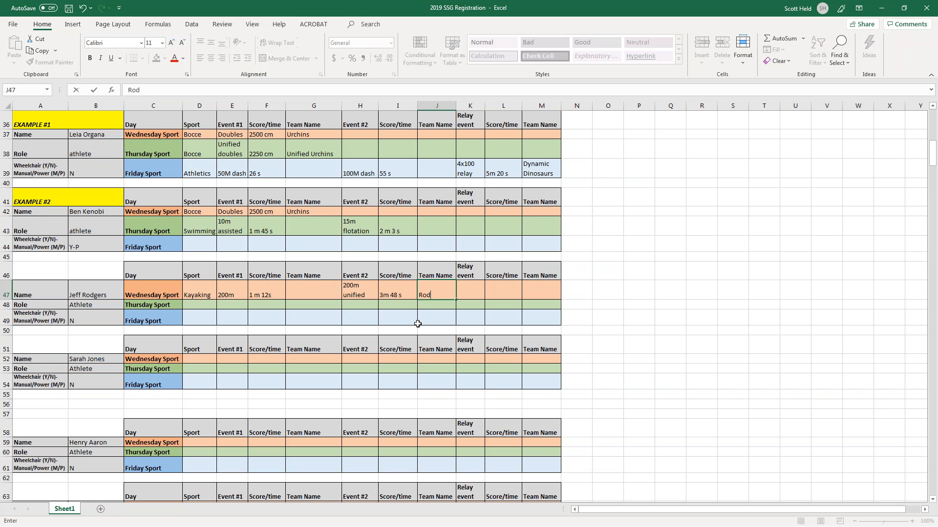
pyautogui.write('gers Brother')
pyautogui.press('BackSpace')
pyautogui.press('BackSpace')
pyautogui.press('BackSpace')
pyautogui.press('BackSpace')
pyautogui.press('BackSpace')
pyautogui.press('BackSpace')
pyautogui.press('BackSpace')
pyautogui.write('/Rodgers')
pyautogui.press('Return')
pyautogui.press('Up')
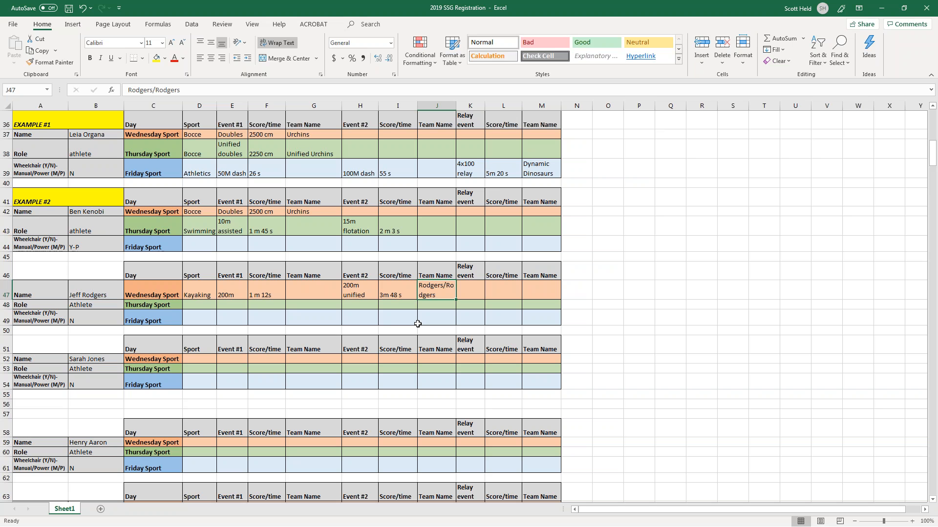
pyautogui.press('Left')
pyautogui.press('Right')
pyautogui.press('Down')
pyautogui.press('Down')
pyautogui.press('Down')
pyautogui.press('Down')
pyautogui.press('Down')
pyautogui.press('Down')
pyautogui.press('Down')
pyautogui.press('Down')
pyautogui.press('Down')
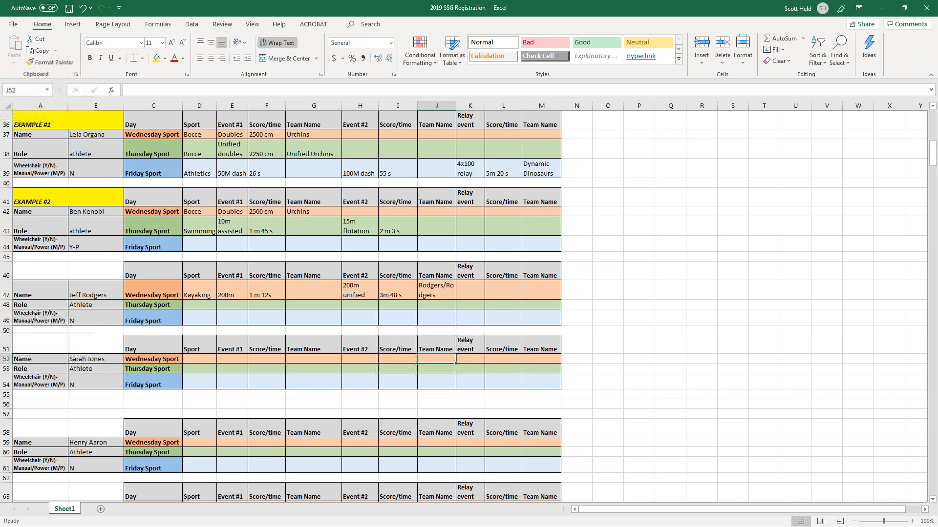
pyautogui.press('Down')
pyautogui.press('Down')
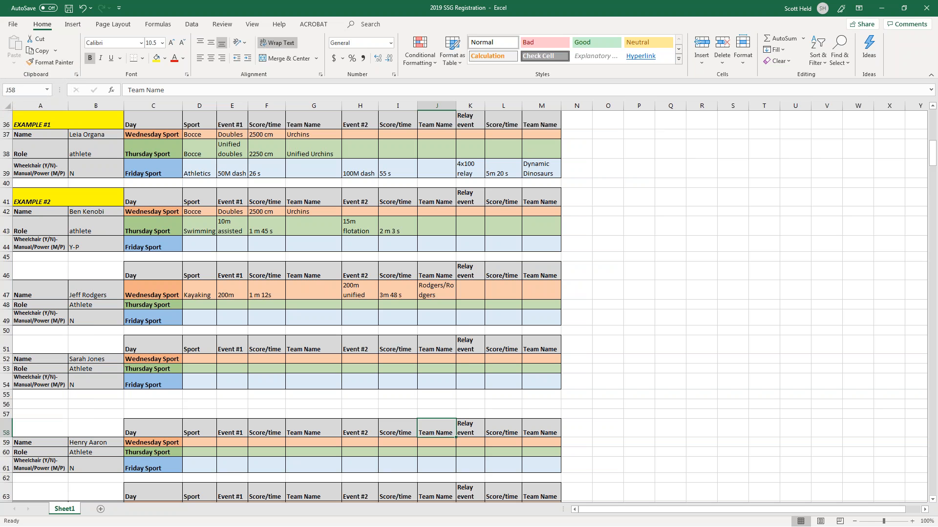
pyautogui.press('Up')
pyautogui.press('Up')
pyautogui.press('Up')
pyautogui.press('Up')
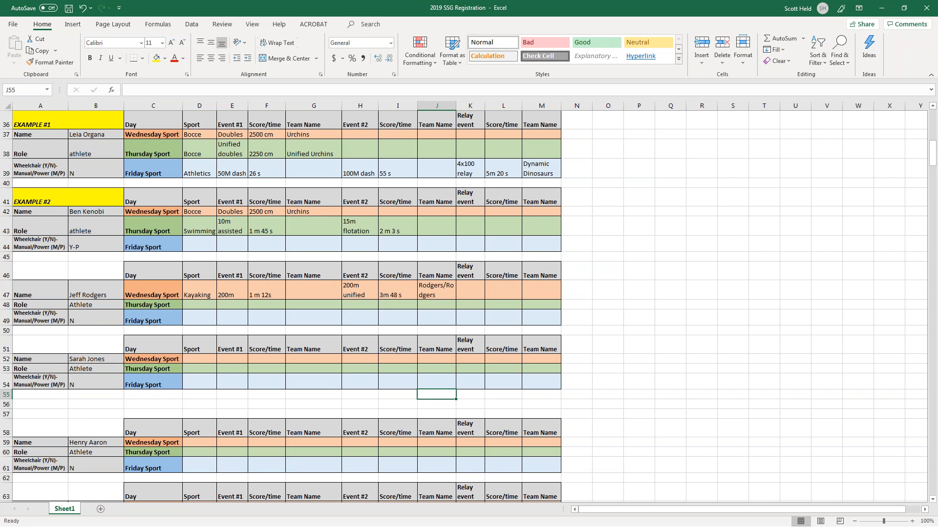
pyautogui.press('Down')
pyautogui.press('Up')
pyautogui.press('Up')
pyautogui.press('Up')
pyautogui.press('Up')
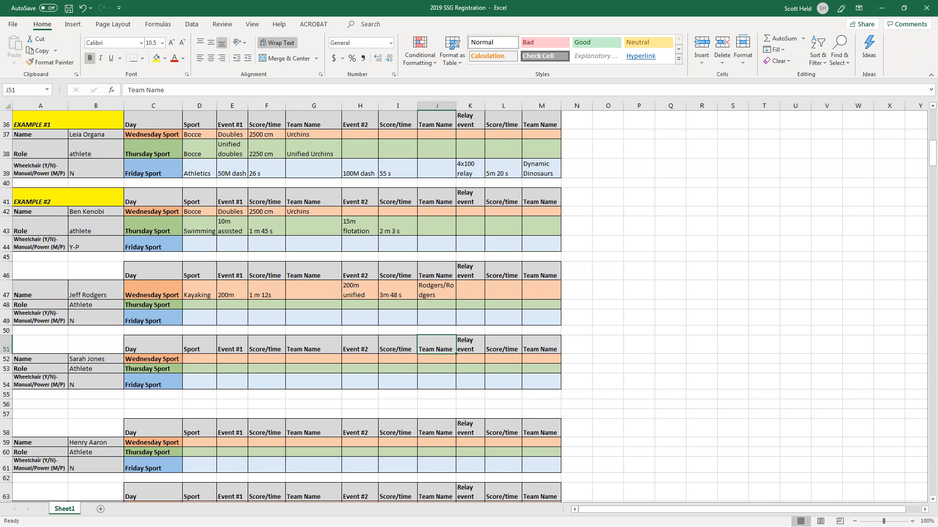
pyautogui.press('Up')
pyautogui.press('Up')
pyautogui.press('Up')
pyautogui.press('Up')
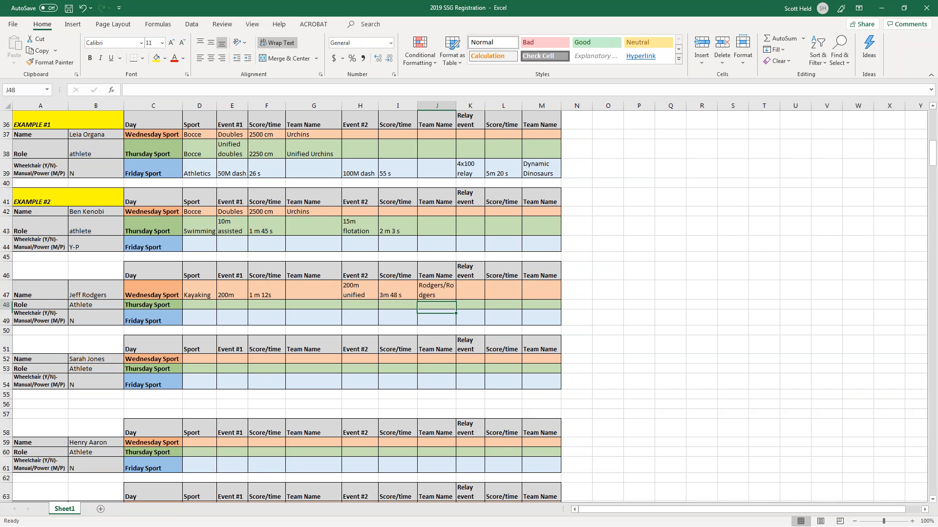
# Try State Office and State Office 1 in J47, then restore the surname-based team name.
pyautogui.write('State ')
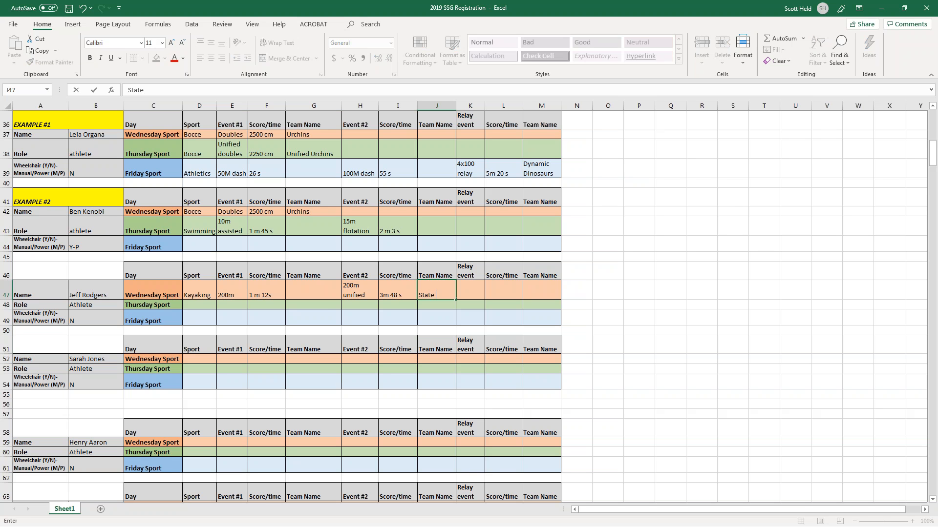
pyautogui.write('Office')
pyautogui.press('Return')
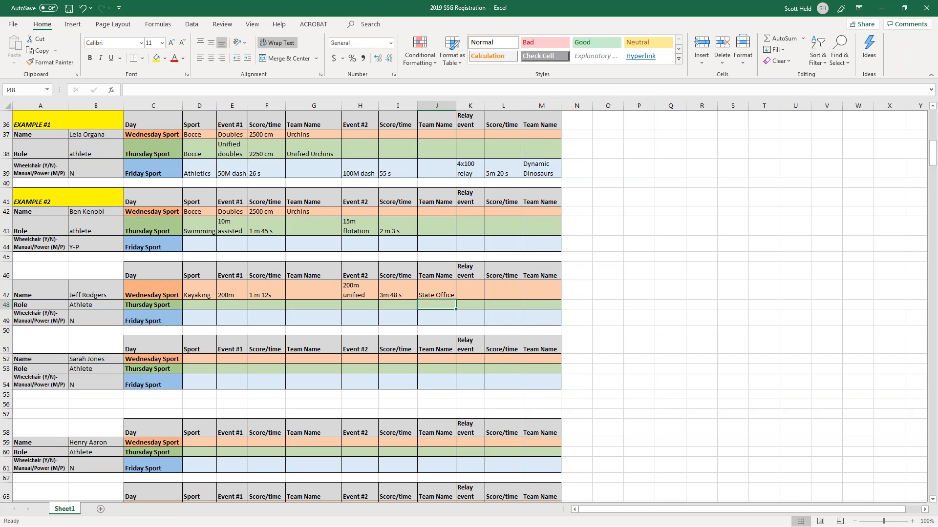
pyautogui.press('Up')
pyautogui.write('State')
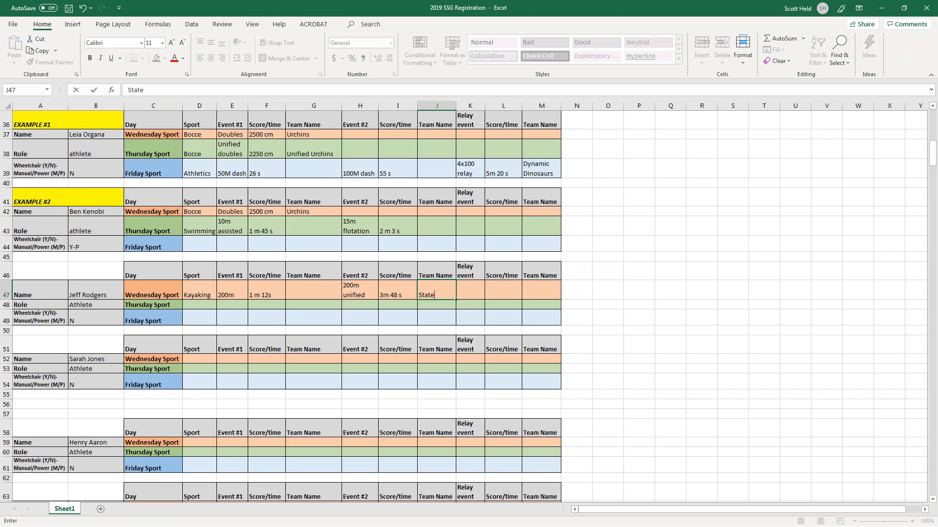
pyautogui.write(' Office 1')
pyautogui.press('Return')
pyautogui.press('Down')
pyautogui.press('Down')
pyautogui.press('Up')
pyautogui.press('Up')
pyautogui.press('Up')
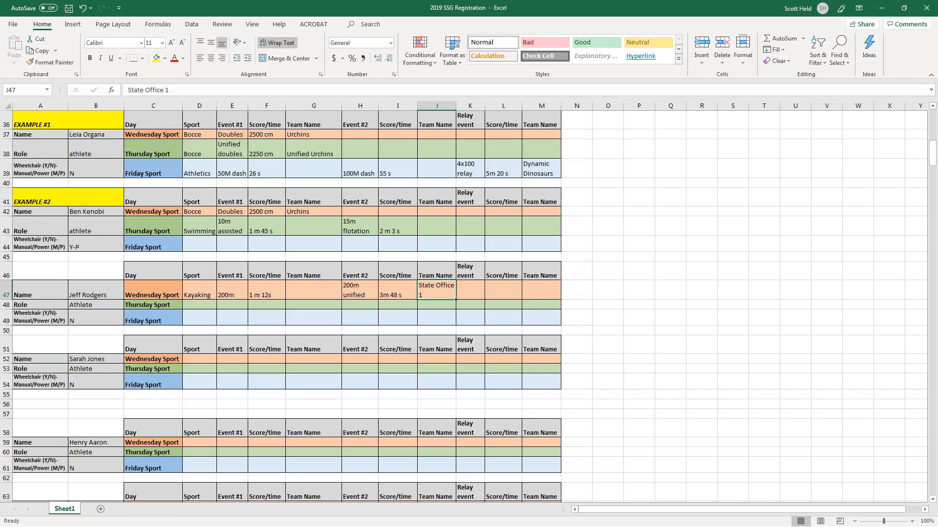
pyautogui.write('Rodgers/R')
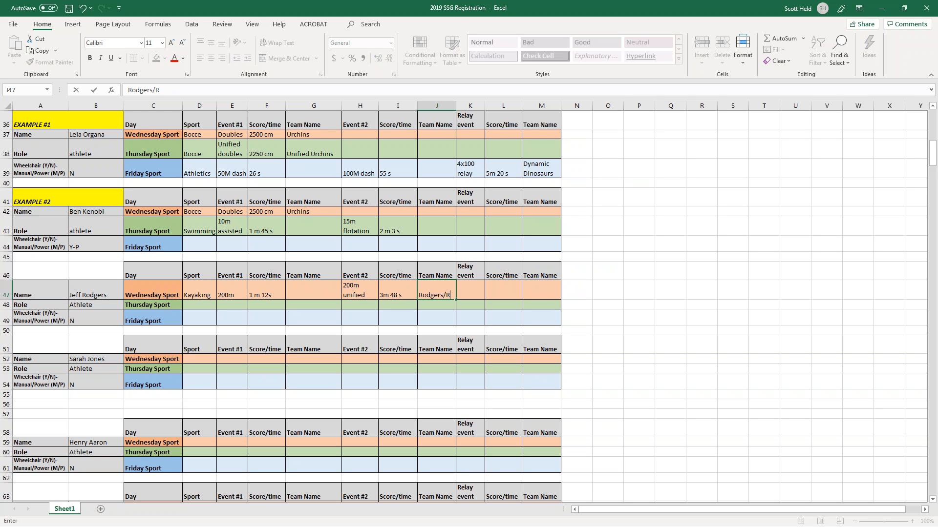
pyautogui.write('odgers')
pyautogui.press('Return')
pyautogui.press('Return')
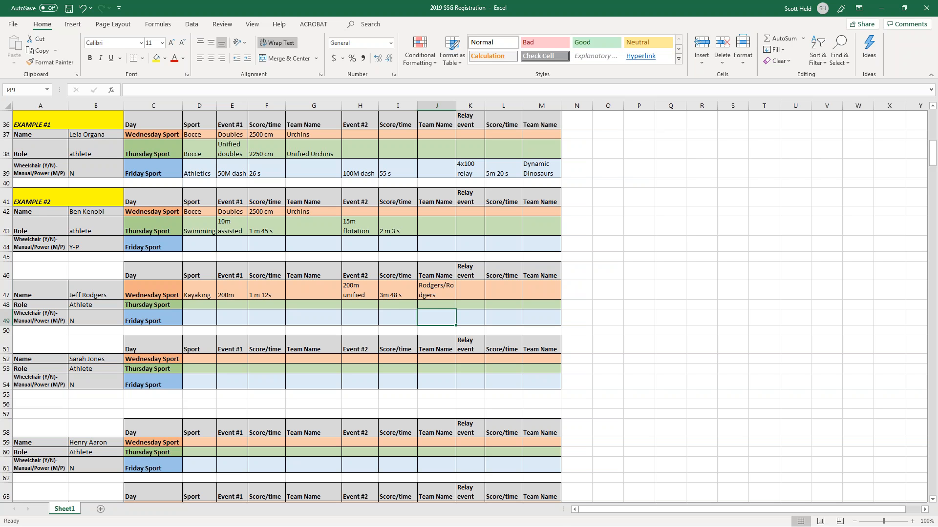
# Retype the unified partner's name in B69 with the completed surname spelling.
pyautogui.scroll(-3, 281, 272)
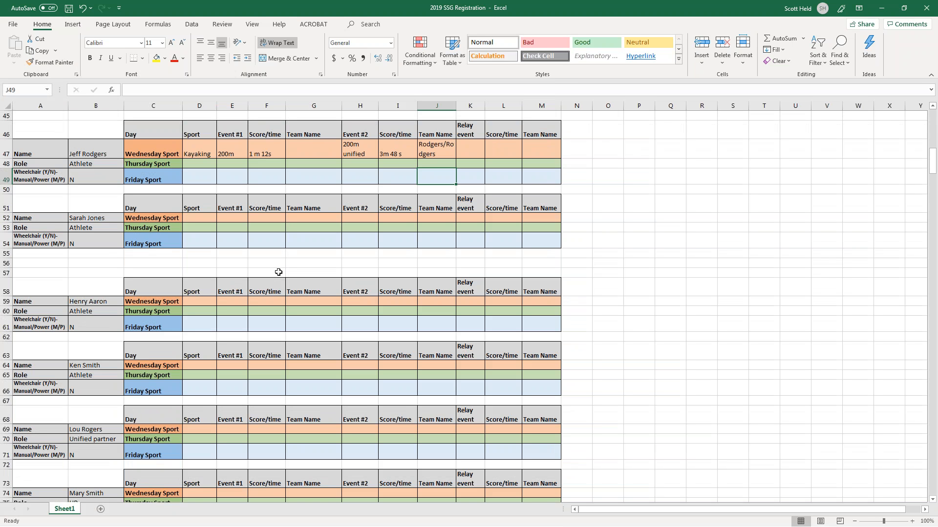
pyautogui.scroll(-2, 267, 269)
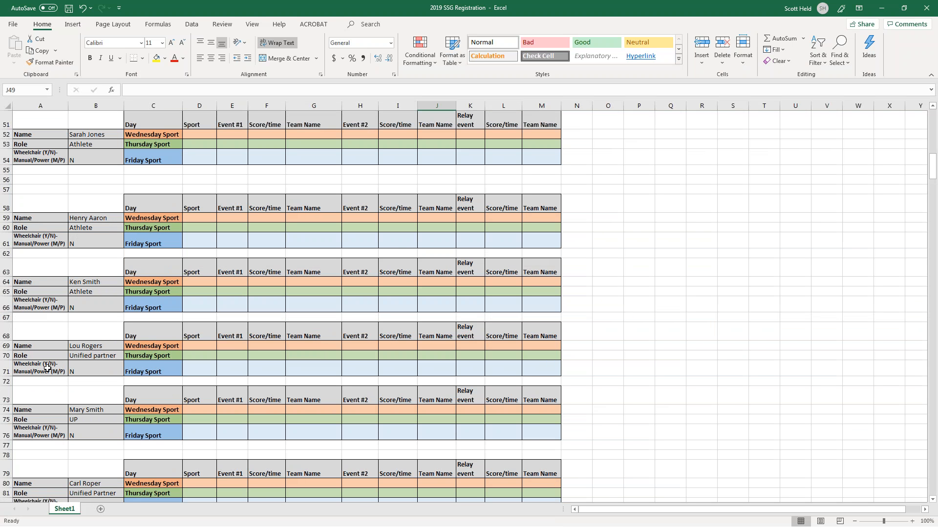
pyautogui.click(86, 347)
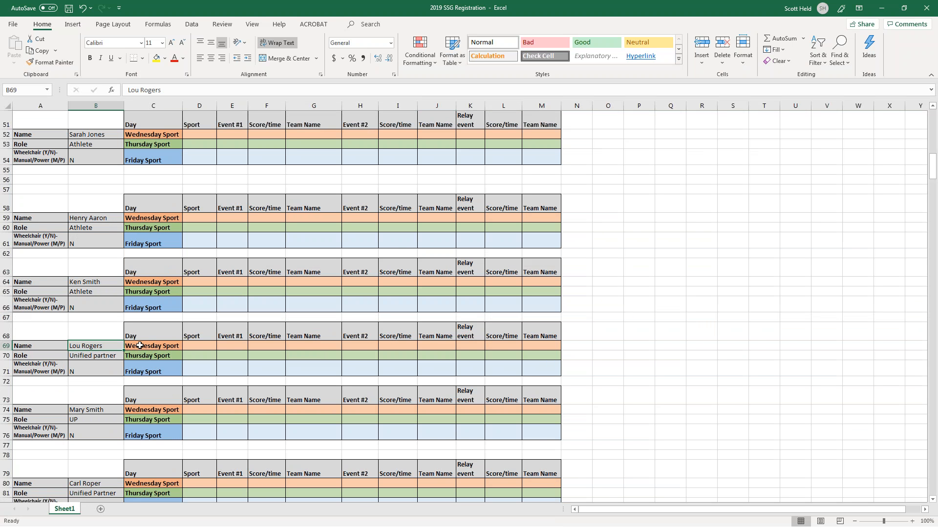
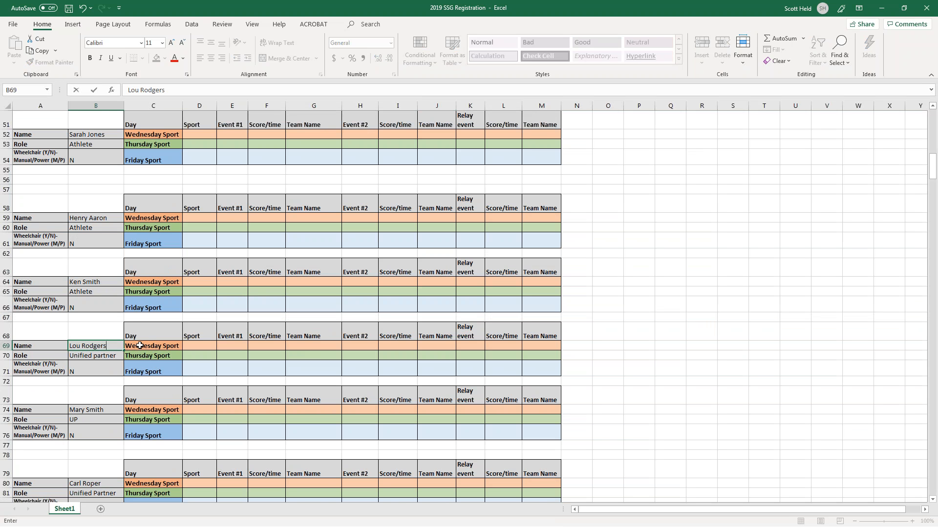
pyautogui.press('Tab')
pyautogui.press('Tab')
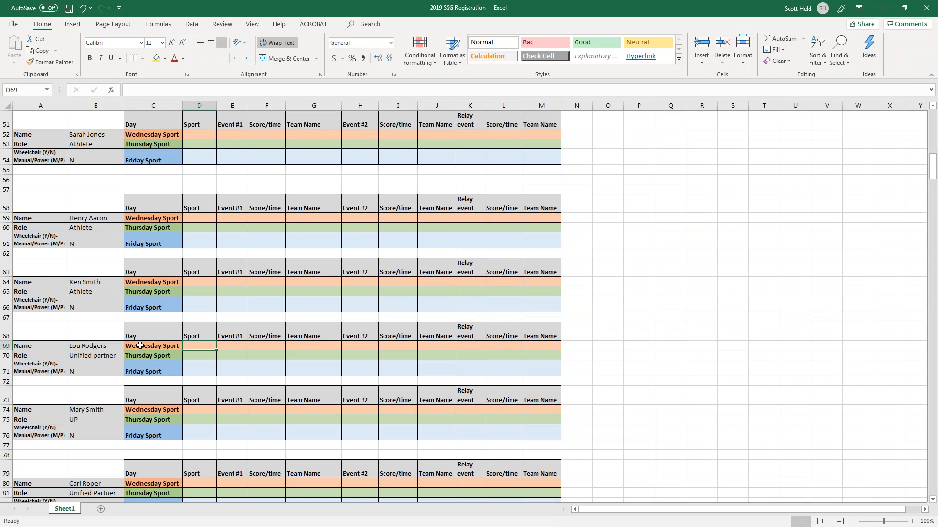
pyautogui.scroll(5, 140, 346)
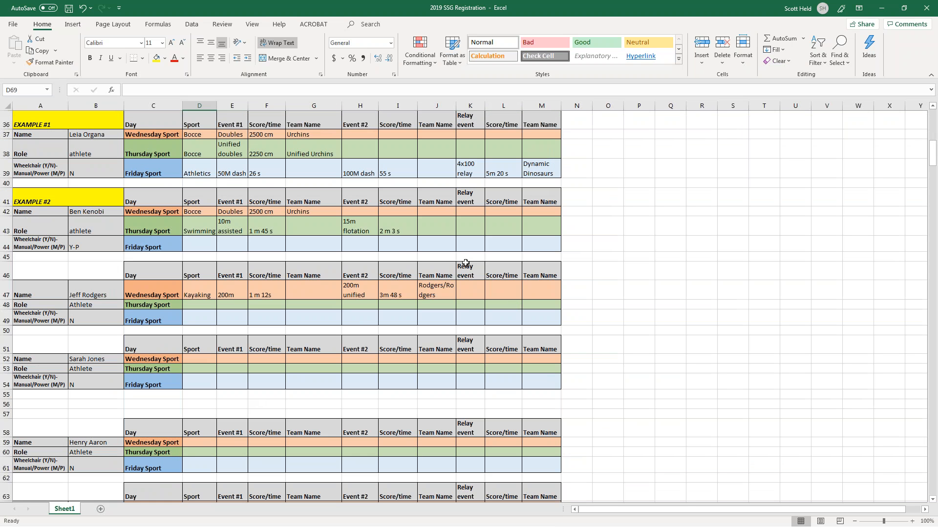
pyautogui.scroll(-4, 305, 289)
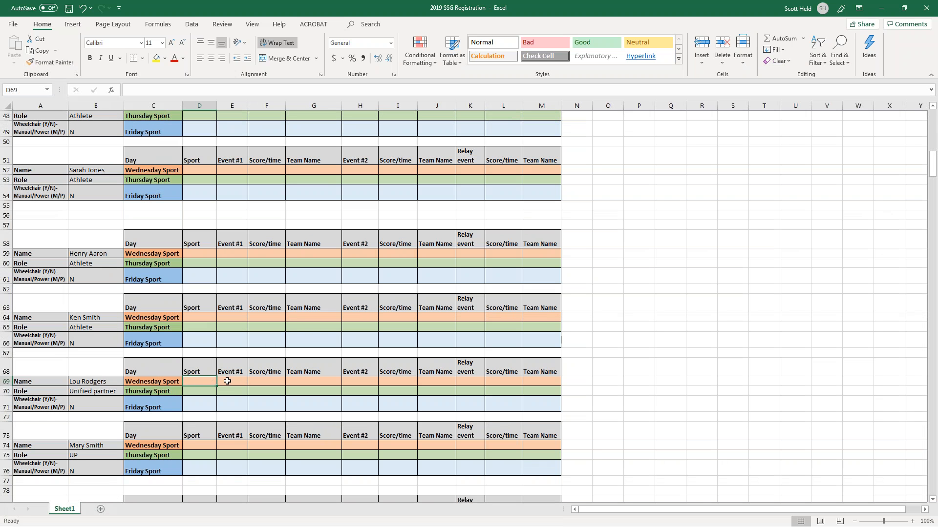
# Enter Kayaking, 200m Unified and a 3m 48 s time in the unified partner's row 69.
pyautogui.write('Kayaking')
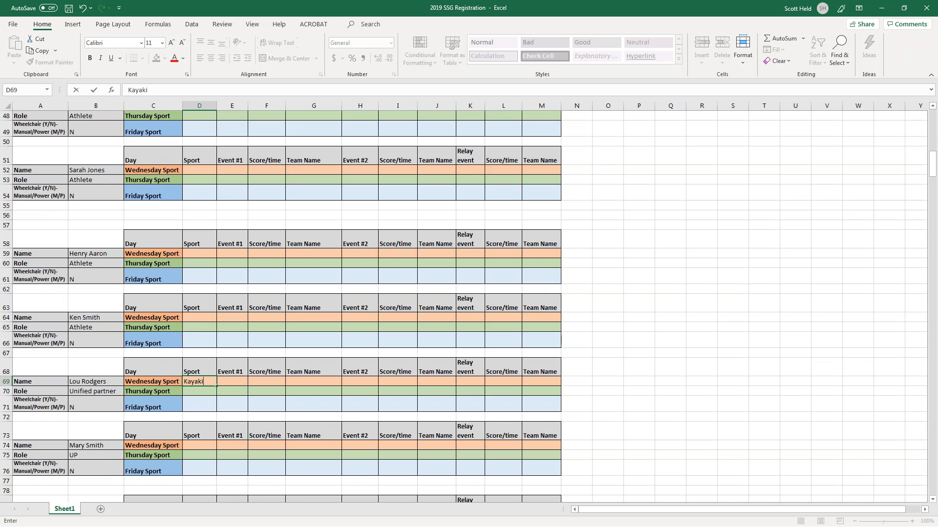
pyautogui.press('Tab')
pyautogui.write('200')
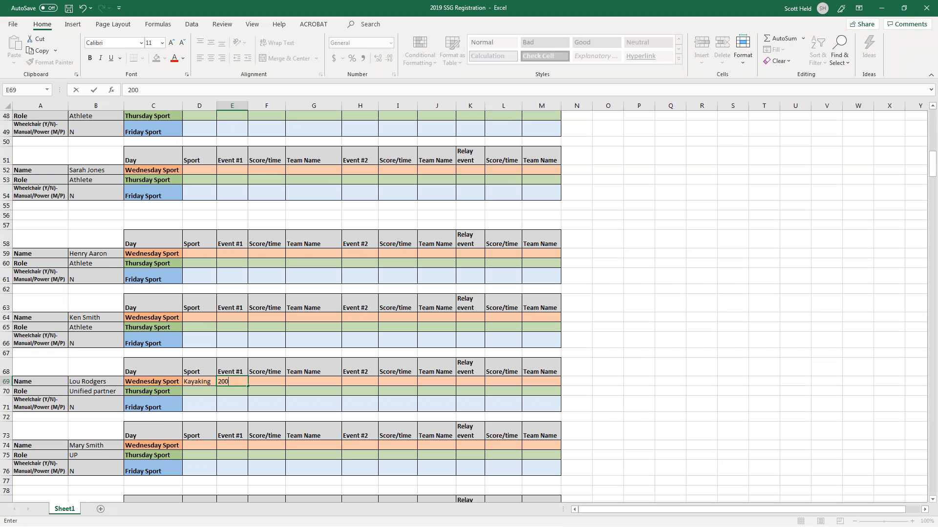
pyautogui.write('m Unified')
pyautogui.press('Return')
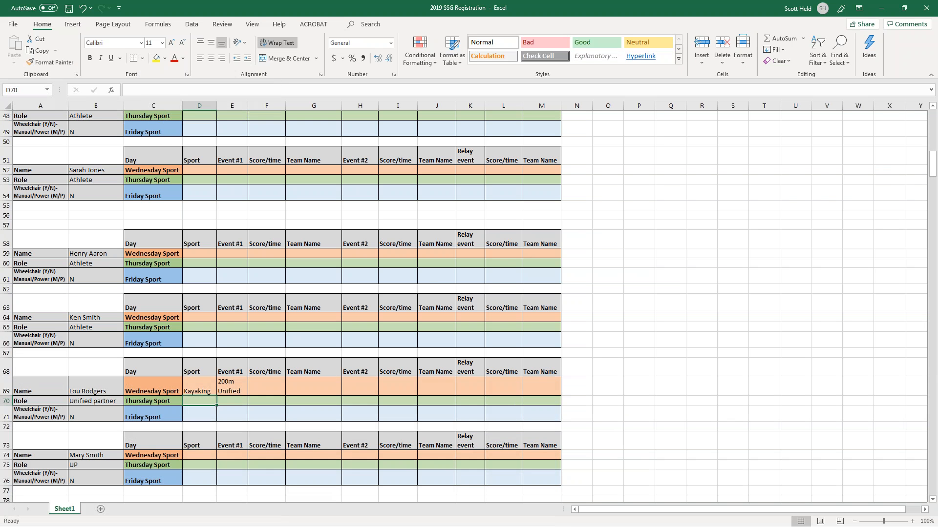
pyautogui.press('Right')
pyautogui.press('Right')
pyautogui.press('Up')
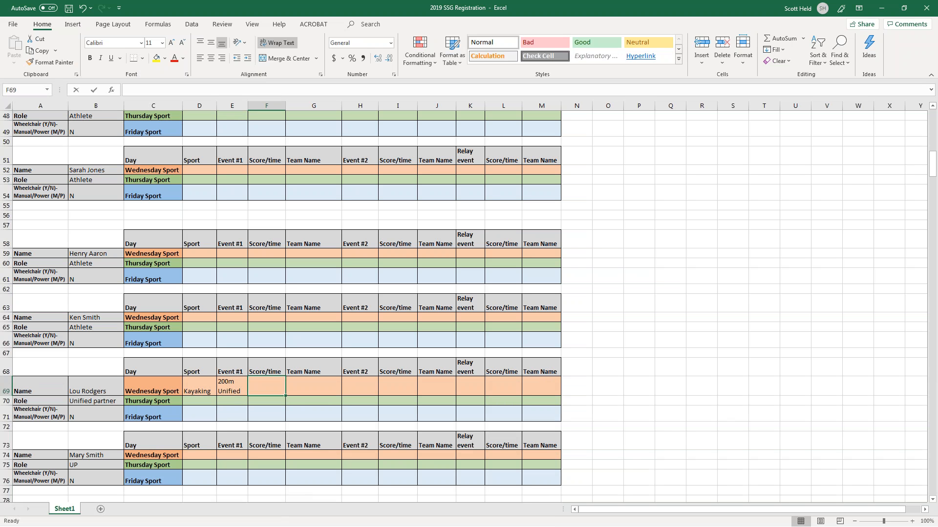
pyautogui.write('3m 48')
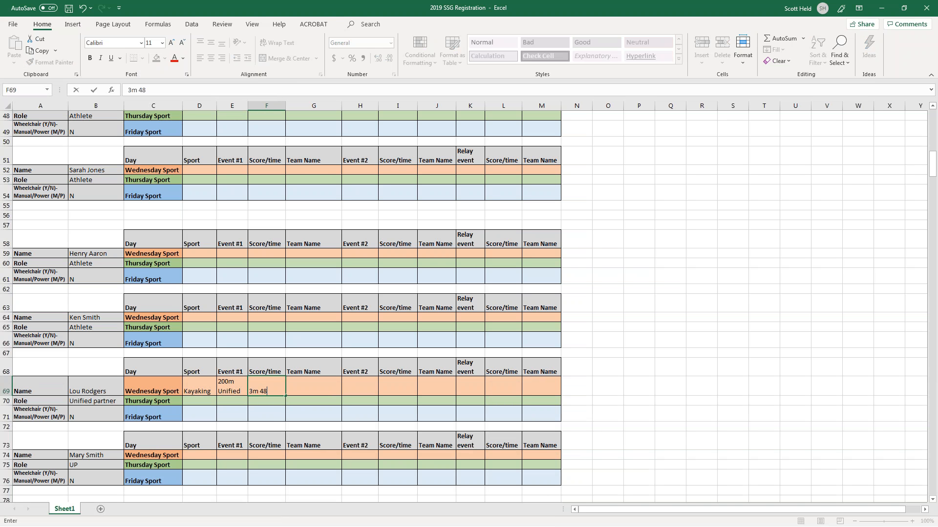
pyautogui.write(' sa')
pyautogui.scroll(2, 361, 360)
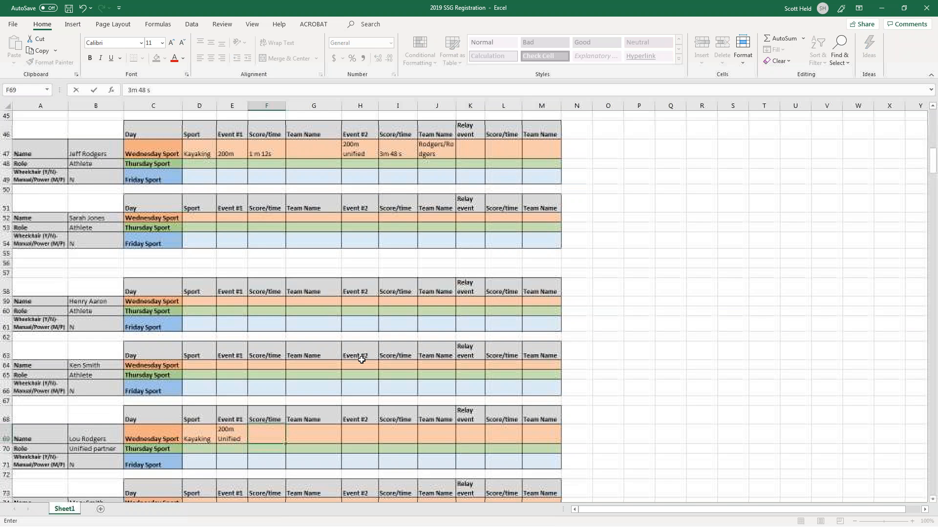
pyautogui.scroll(-1, 361, 360)
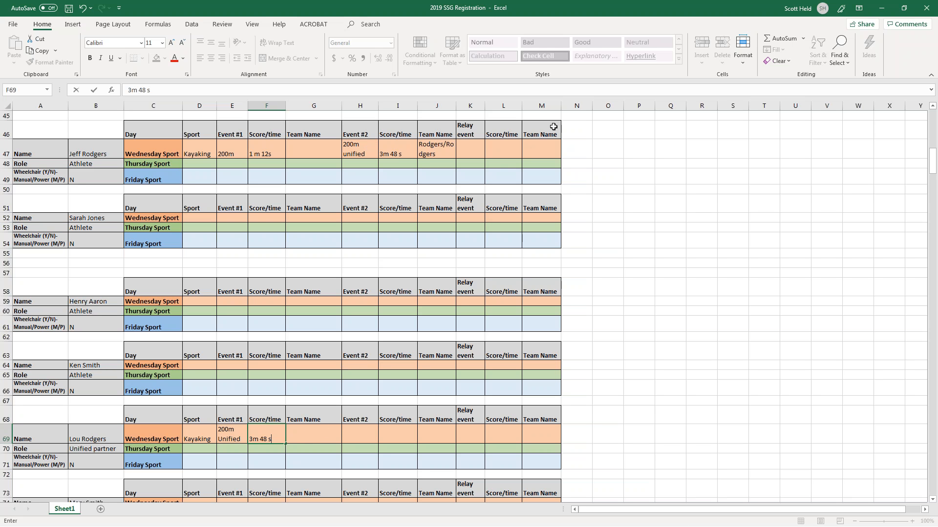
pyautogui.click(394, 154)
# Add the surname-based team name in row 69 and compare its time with I47.
pyautogui.click(267, 438)
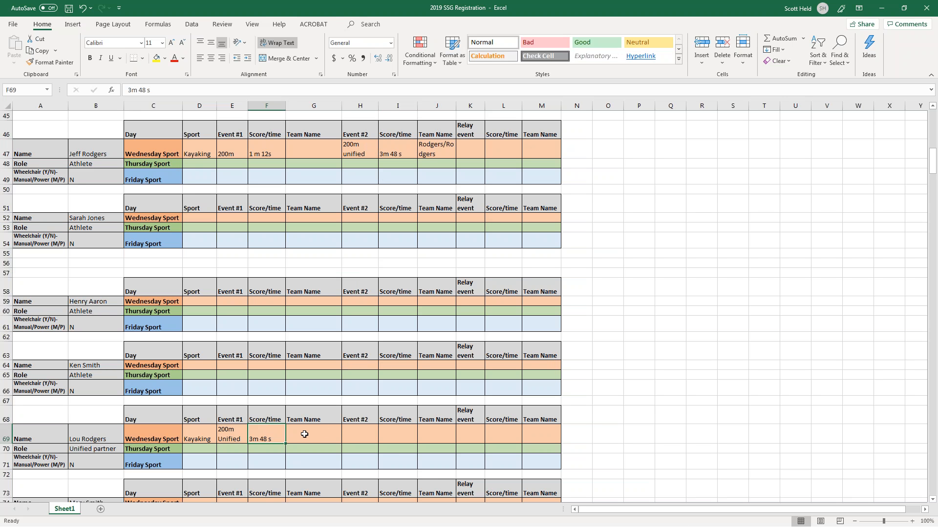
pyautogui.click(305, 434)
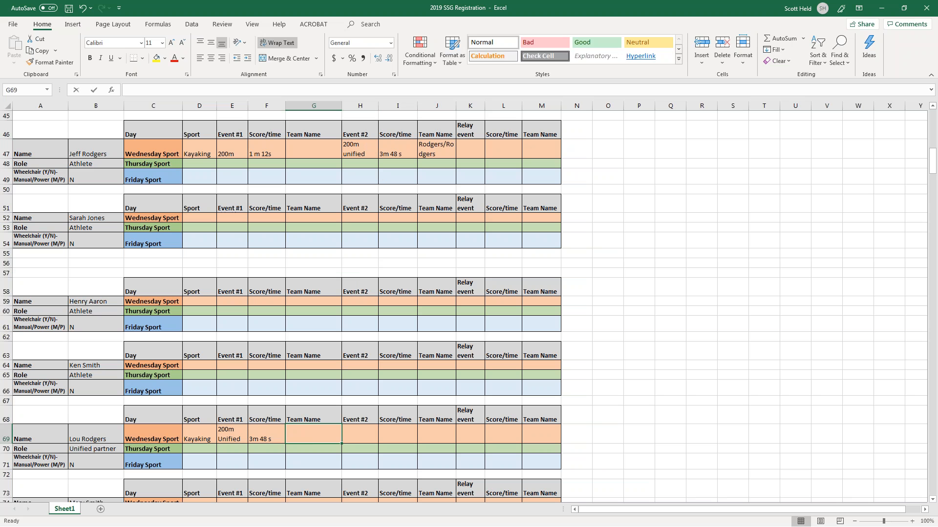
pyautogui.write('Rodgers/Rodgers')
pyautogui.press('Return')
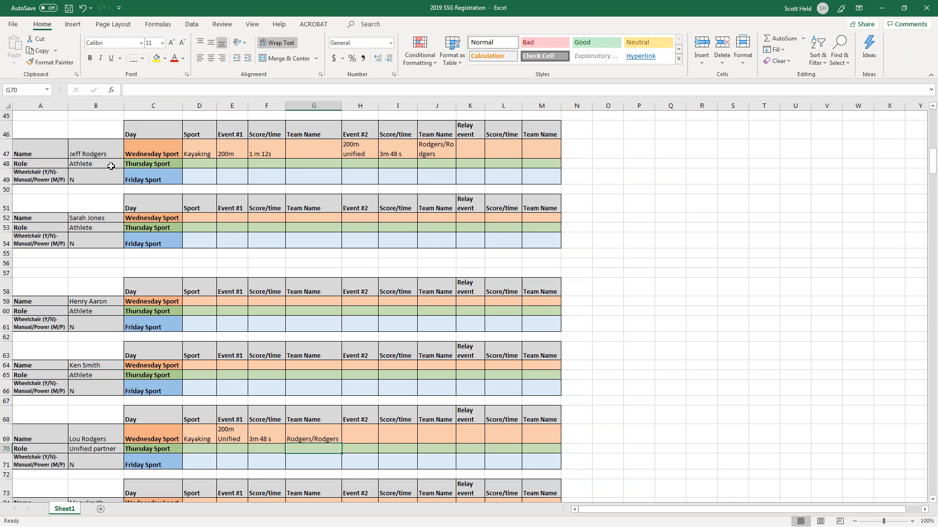
pyautogui.click(220, 219)
pyautogui.click(91, 303)
pyautogui.click(96, 357)
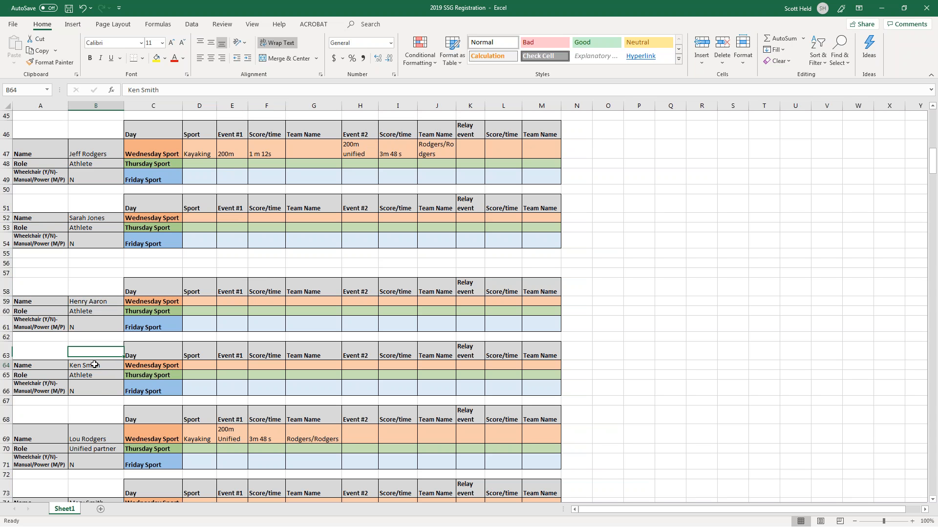
pyautogui.click(100, 437)
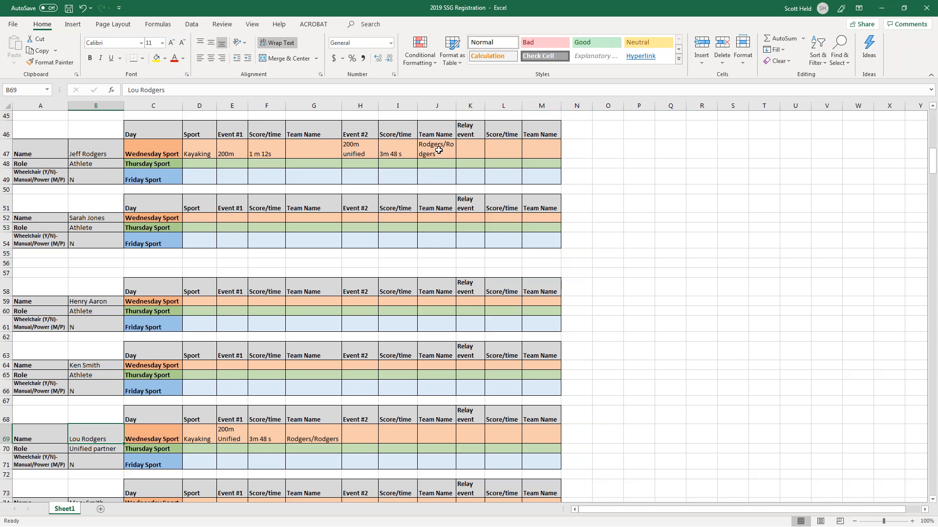
pyautogui.click(271, 441)
pyautogui.click(394, 149)
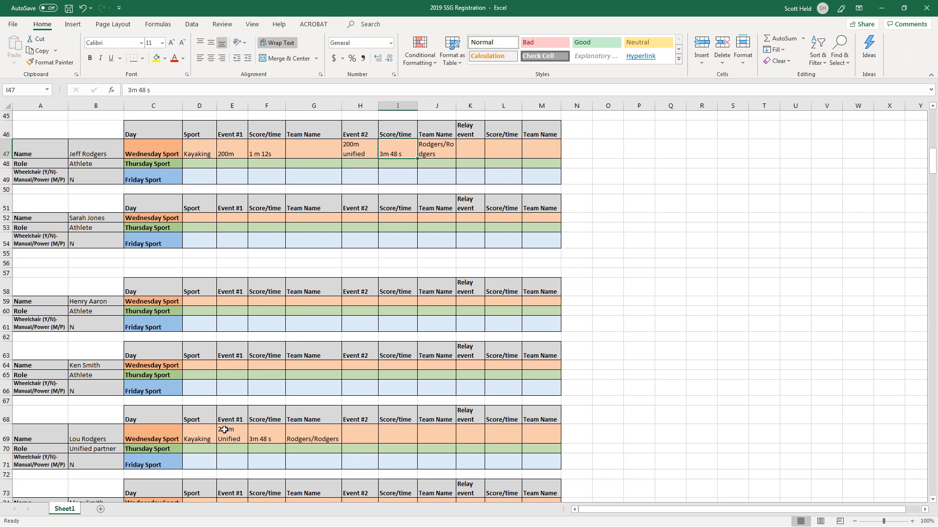
pyautogui.click(113, 436)
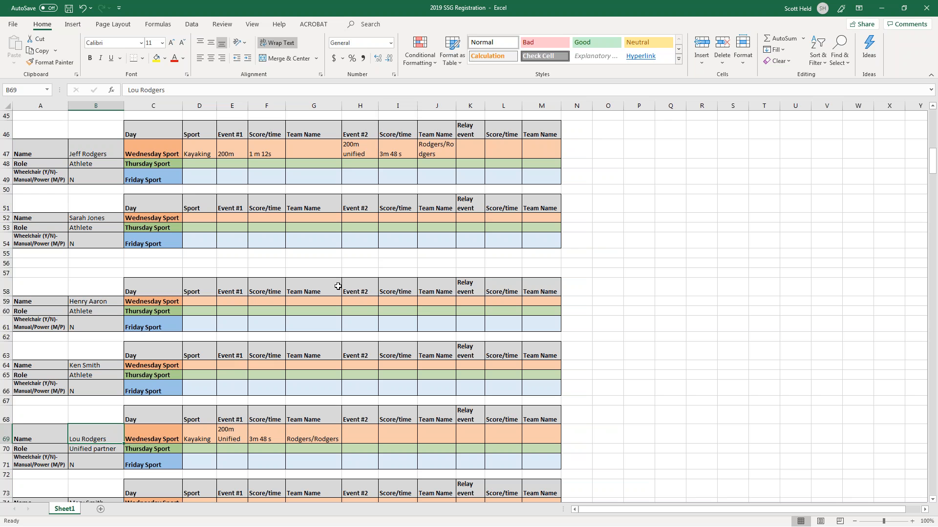
# Inspect the next athlete block's Wednesday event cells D52 to M52.
pyautogui.scroll(2, 234, 351)
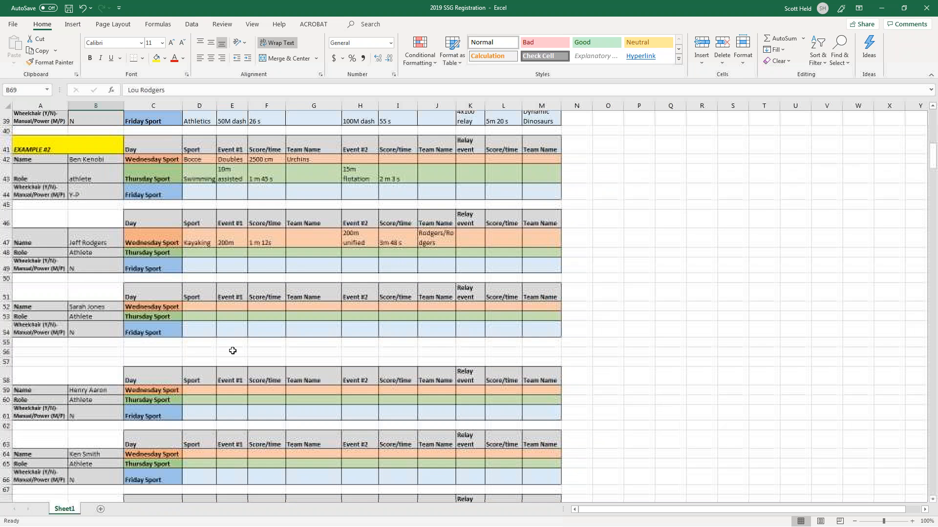
pyautogui.click(174, 313)
pyautogui.click(195, 313)
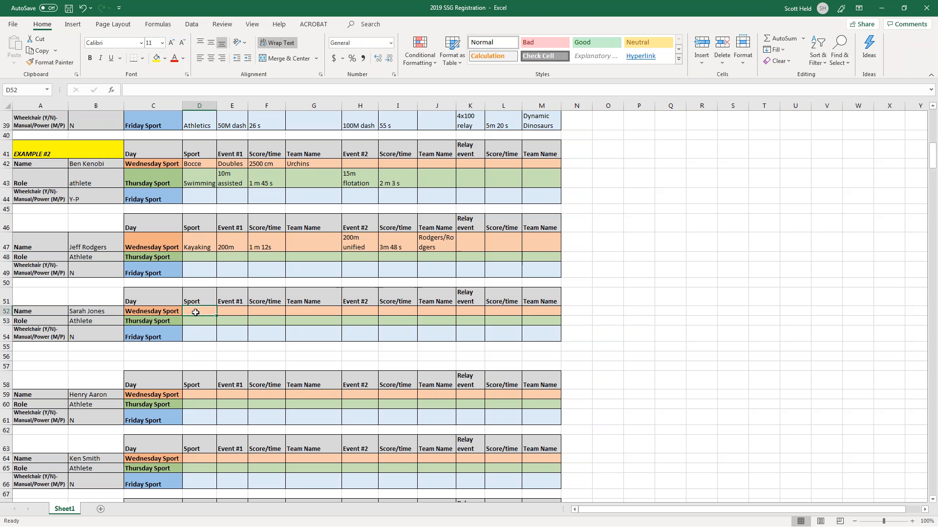
pyautogui.press('Return')
pyautogui.click(195, 313)
pyautogui.moveTo(191, 311); pyautogui.dragTo(546, 308)
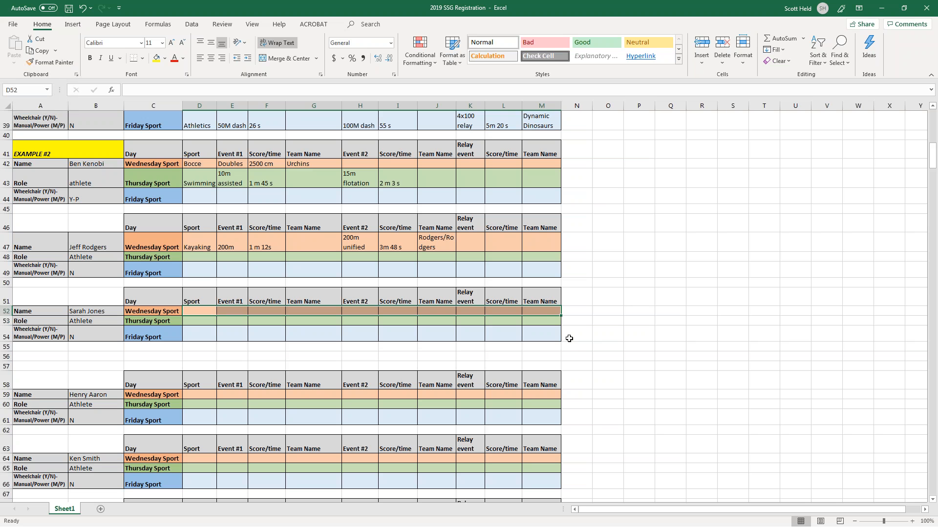
pyautogui.click(577, 345)
# Enter Swimming as the Thursday sport in D53 with 25m Free timed at 20 s.
pyautogui.click(204, 325)
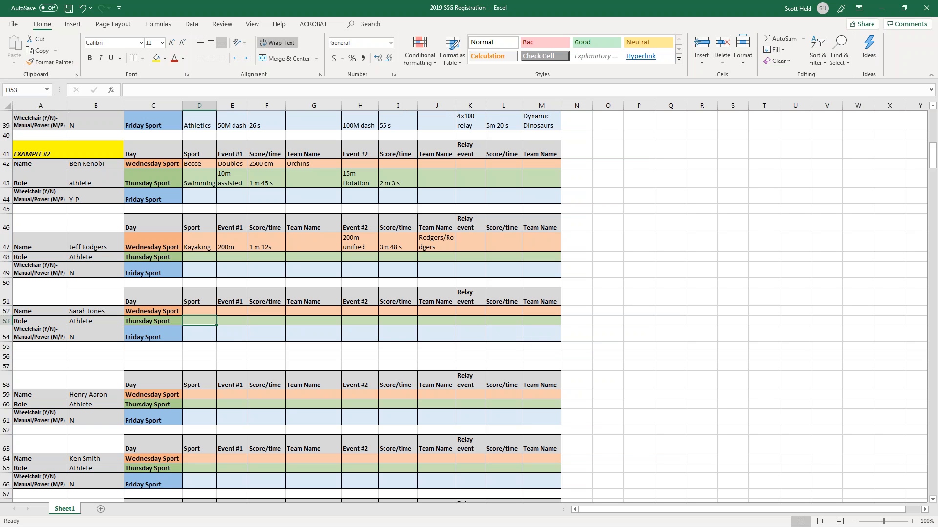
pyautogui.write('Swimming')
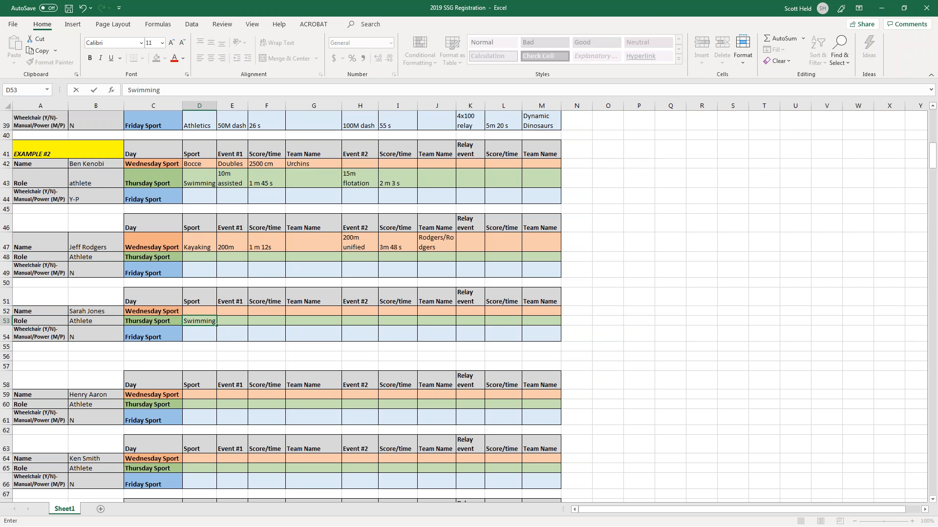
pyautogui.press('Tab')
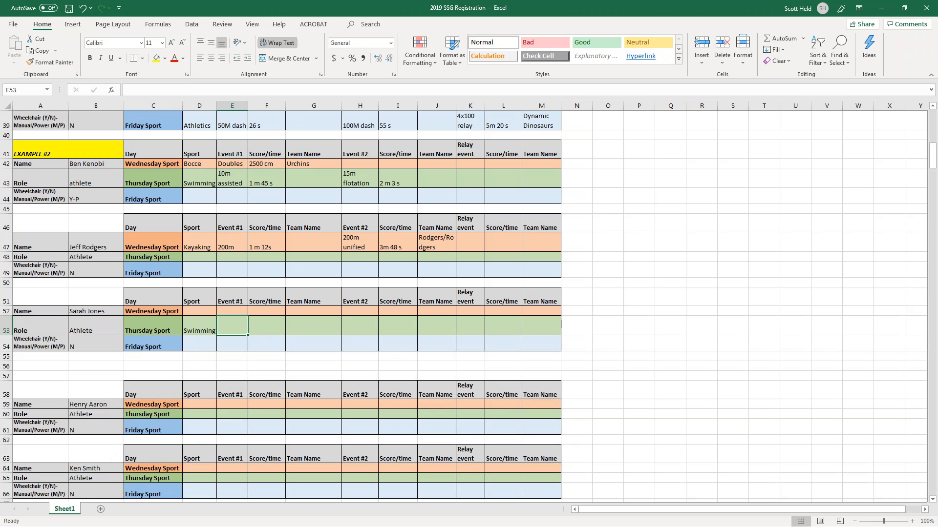
pyautogui.write('25m')
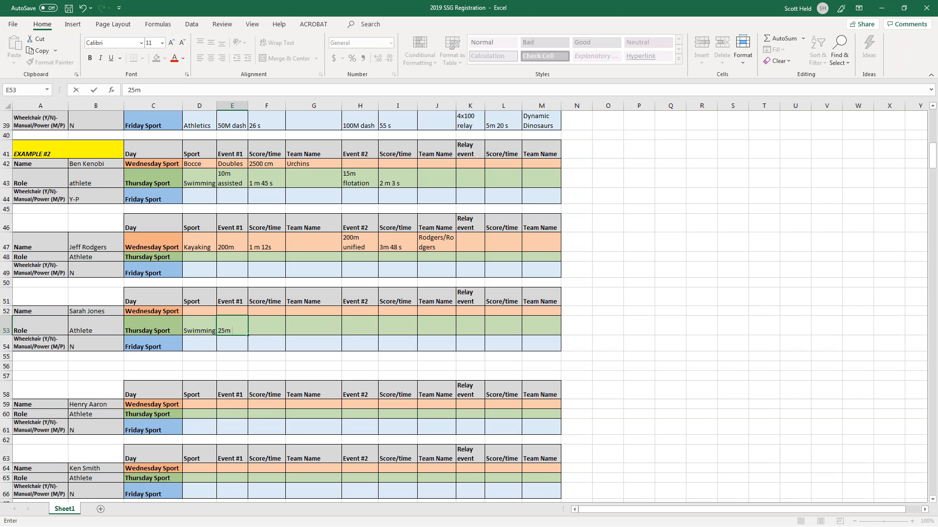
pyautogui.write(' Free')
pyautogui.press('Tab')
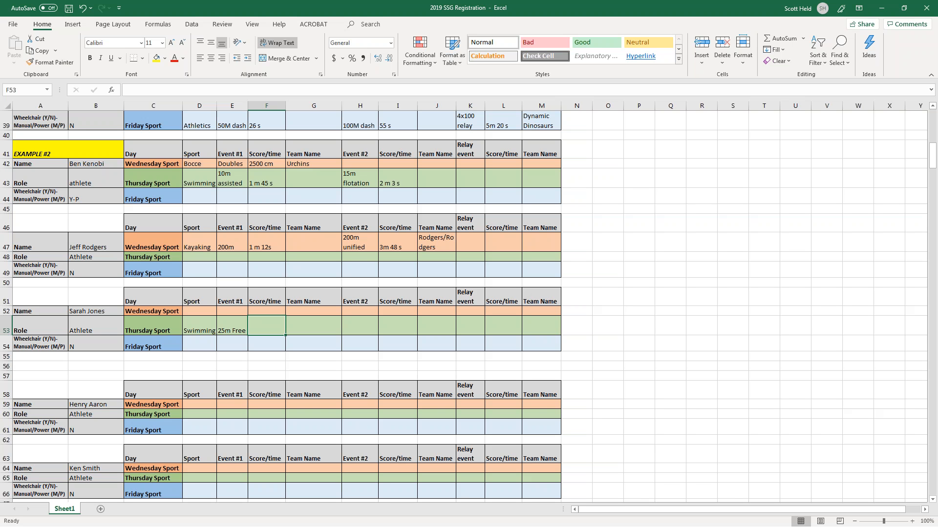
pyautogui.write('20 s')
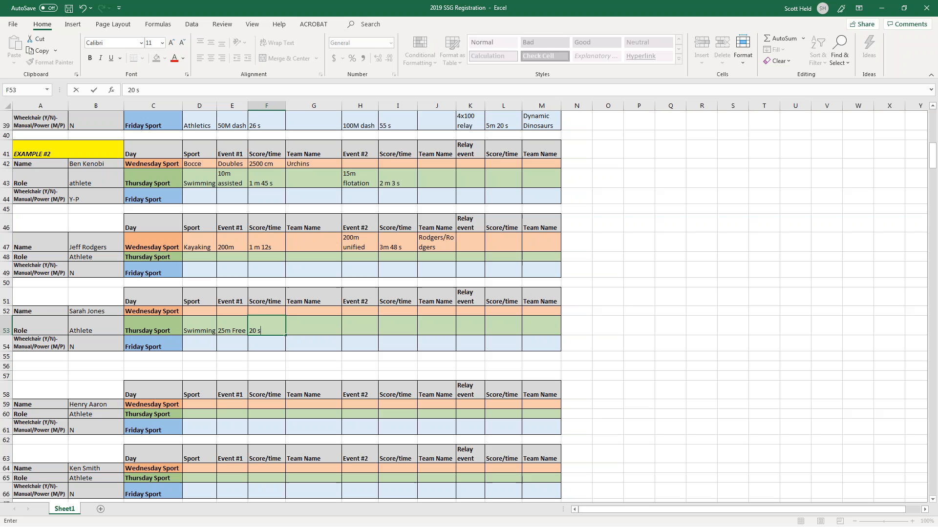
pyautogui.press('Tab')
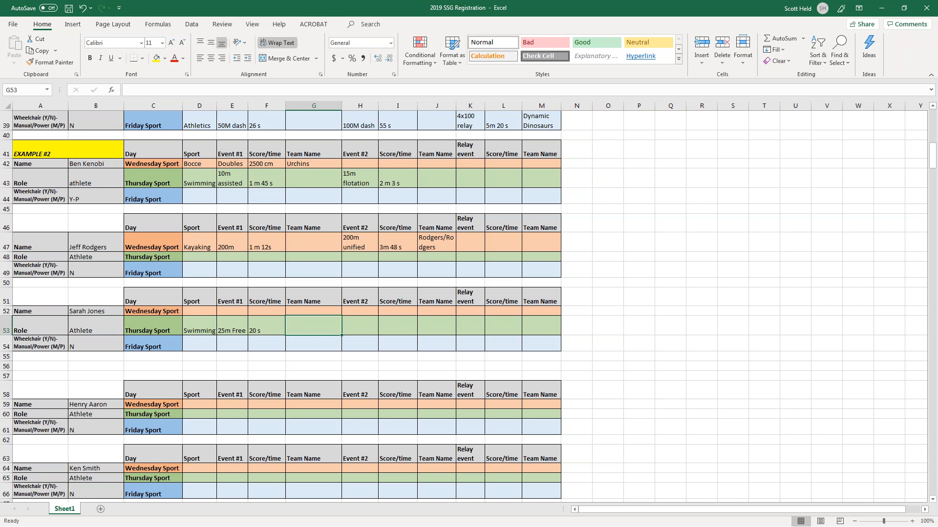
pyautogui.press('Left')
pyautogui.press('Right')
pyautogui.press('Right')
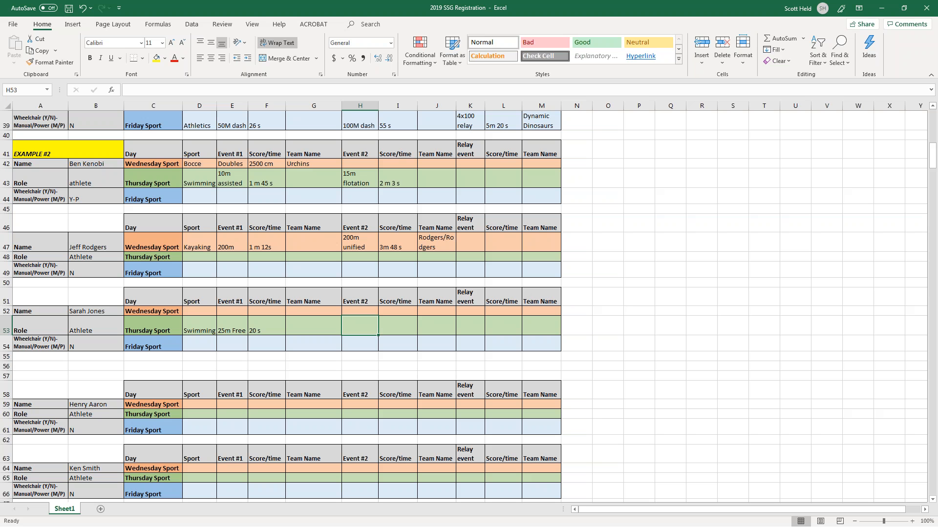
# Add 100m Free with a 1m 35 s time as row 53's Event #2, then reach the Friday sport cell D54.
pyautogui.write('100m Free')
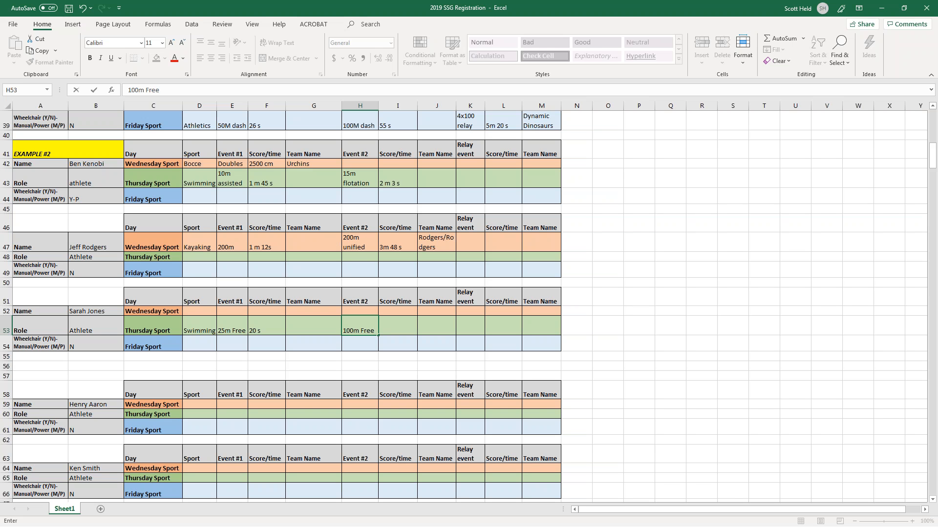
pyautogui.press('Tab')
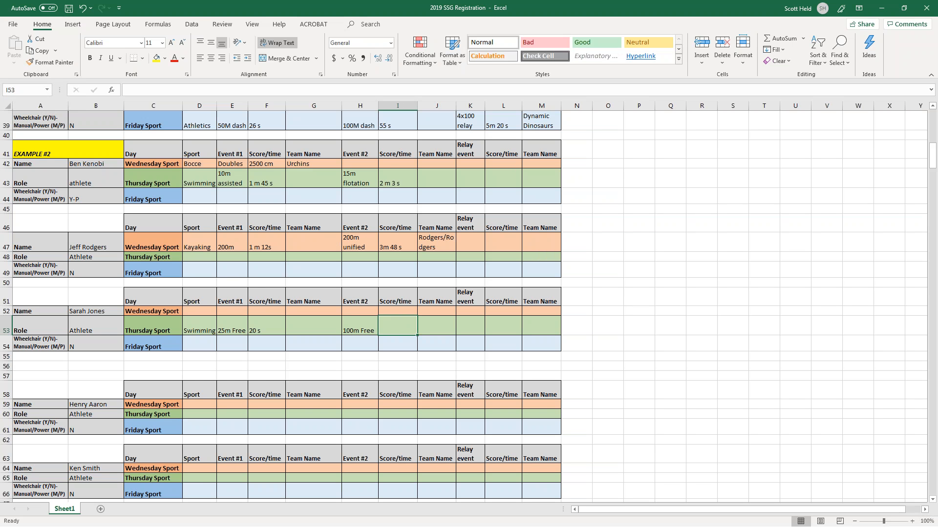
pyautogui.write('1m 35')
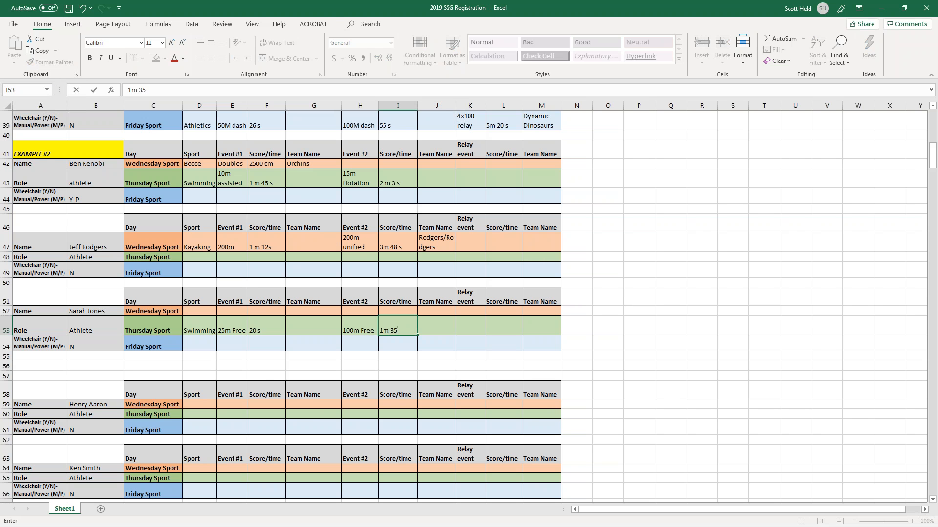
pyautogui.write(' s')
pyautogui.press('Return')
pyautogui.press('Right')
pyautogui.press('Right')
pyautogui.press('Up')
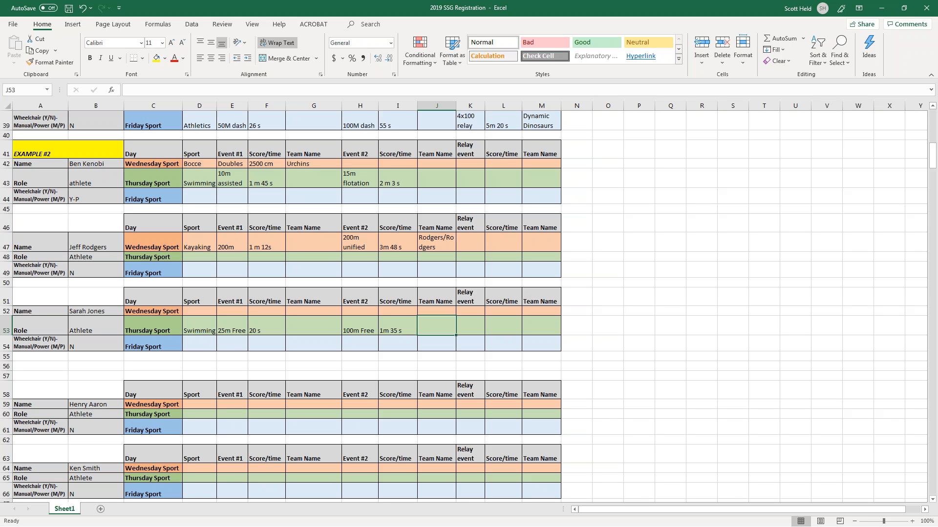
pyautogui.press('Right')
pyautogui.press('Right')
pyautogui.press('Right')
pyautogui.press('Left')
pyautogui.press('Left')
pyautogui.press('Right')
pyautogui.press('Right')
pyautogui.press('Down')
pyautogui.press('Left')
pyautogui.press('Up')
pyautogui.press('Left')
pyautogui.press('Down')
pyautogui.press('Down')
pyautogui.press('Left')
pyautogui.press('Left')
pyautogui.press('Left')
pyautogui.press('Left')
pyautogui.press('Left')
pyautogui.press('Left')
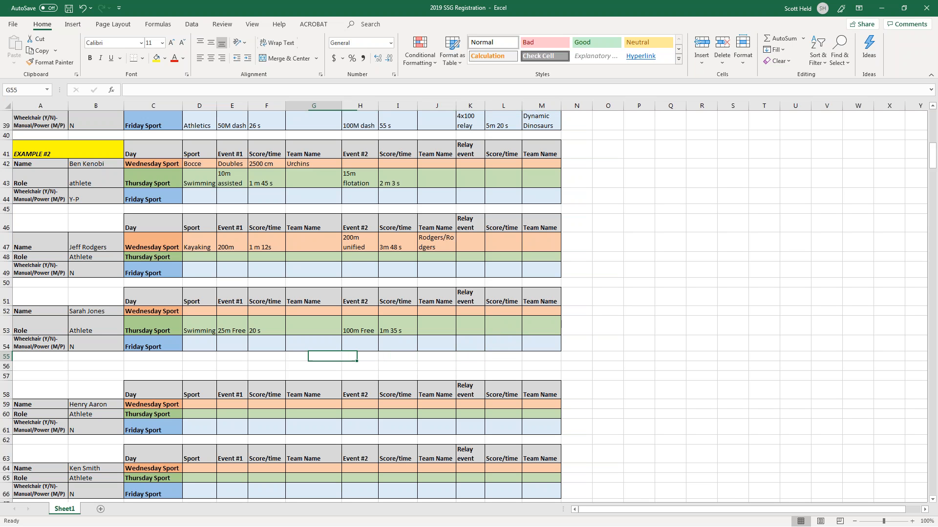
pyautogui.press('Left')
pyautogui.press('Up')
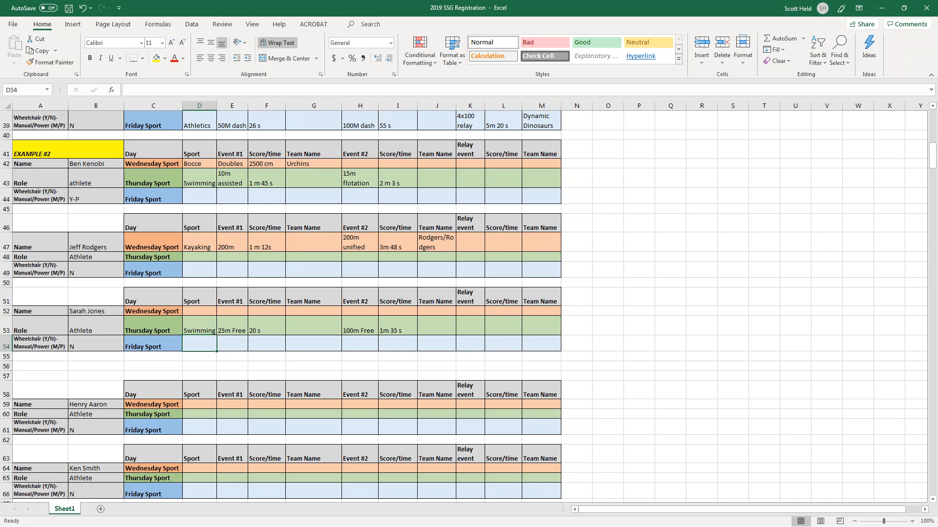
# Enter Athletics in row 54 with 50m dash at 18 s and 100m dash at 40 s.
pyautogui.write('Athletics')
pyautogui.press('Tab')
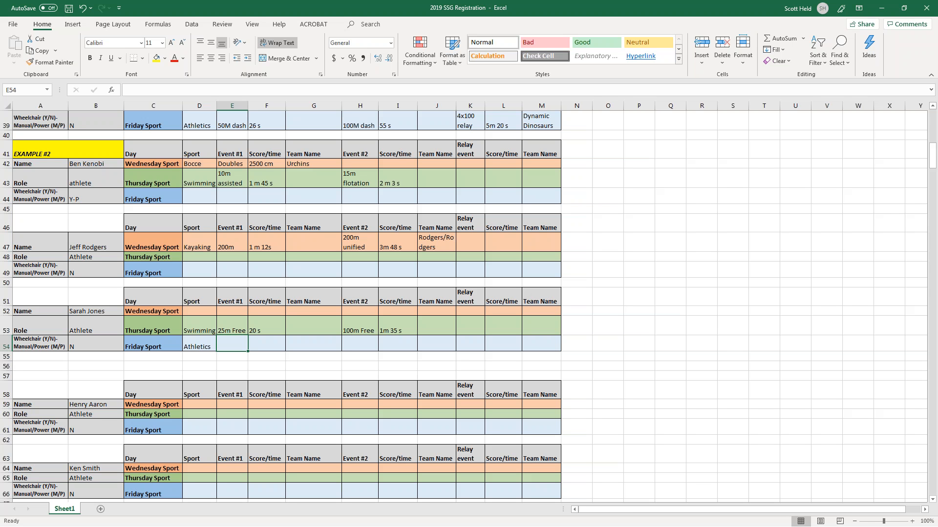
pyautogui.write('50m dash')
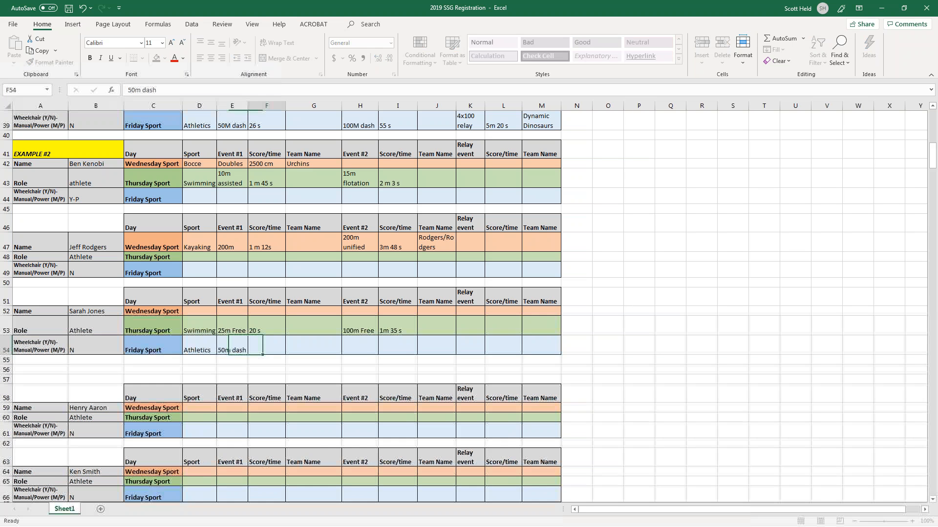
pyautogui.press('Tab')
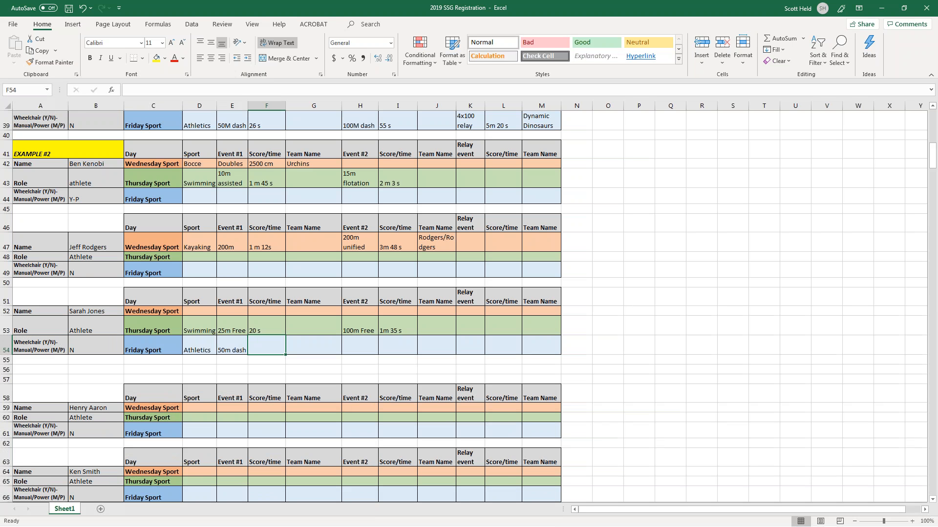
pyautogui.write('18')
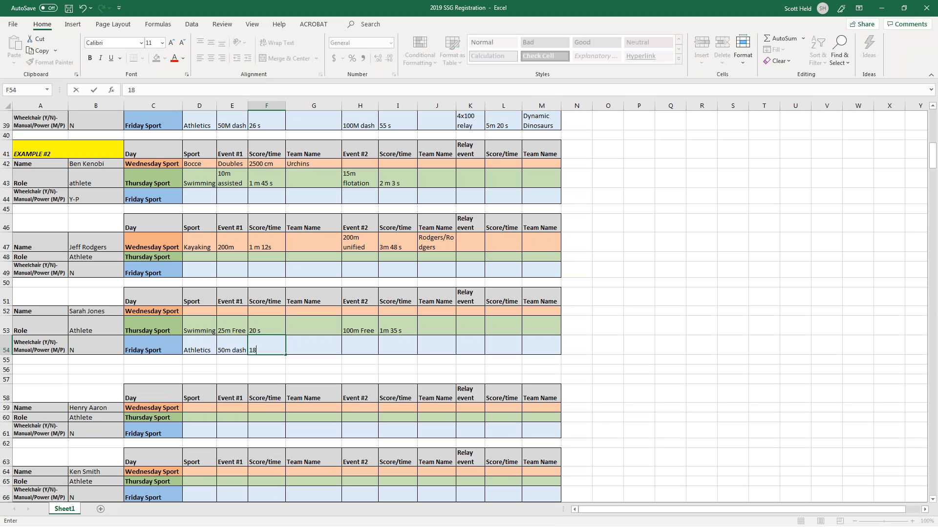
pyautogui.write(' s')
pyautogui.press('Tab')
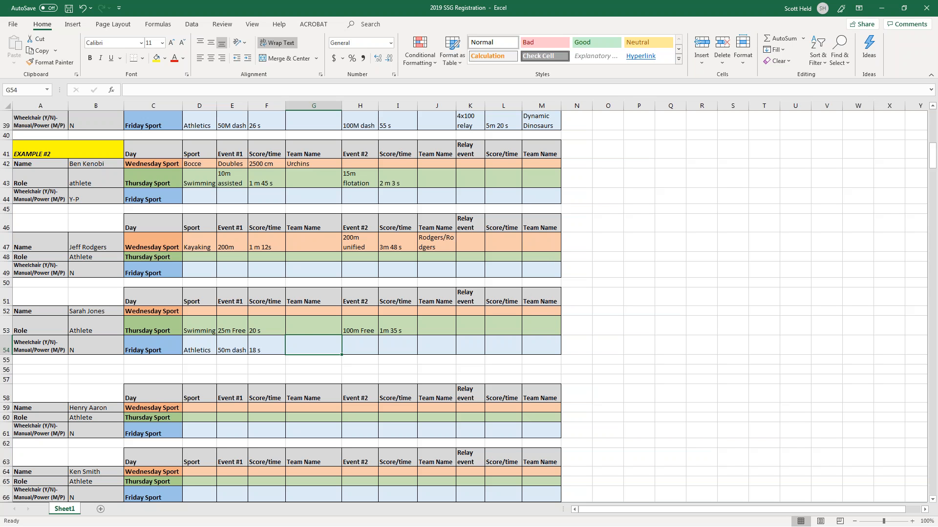
pyautogui.press('Tab')
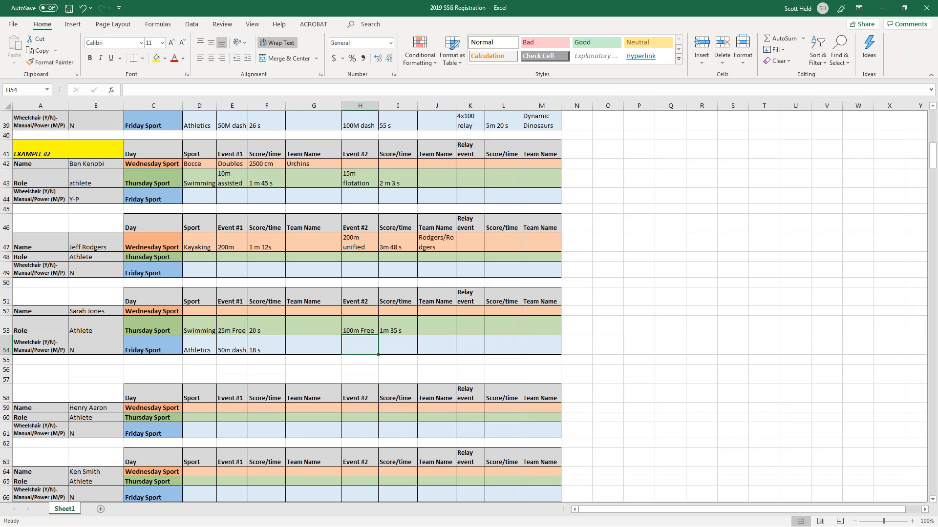
pyautogui.write('100m ')
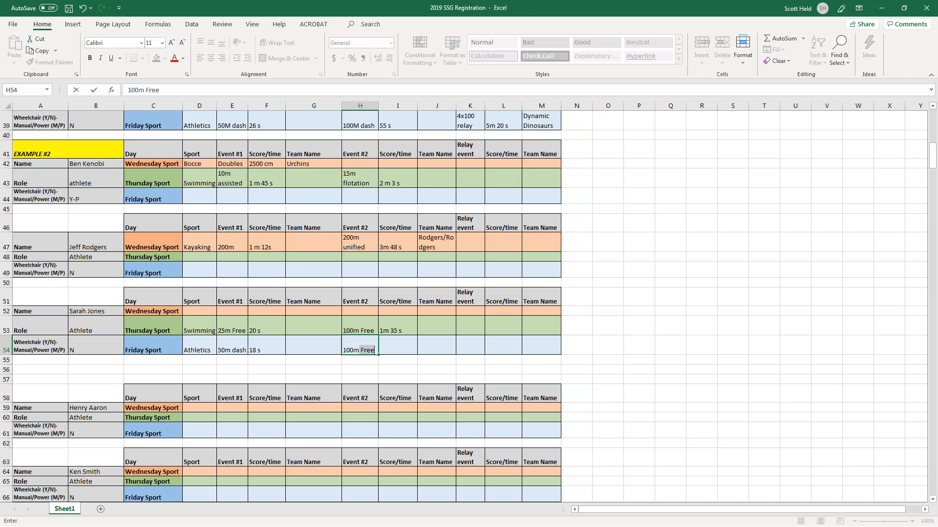
pyautogui.write('dash')
pyautogui.press('Tab')
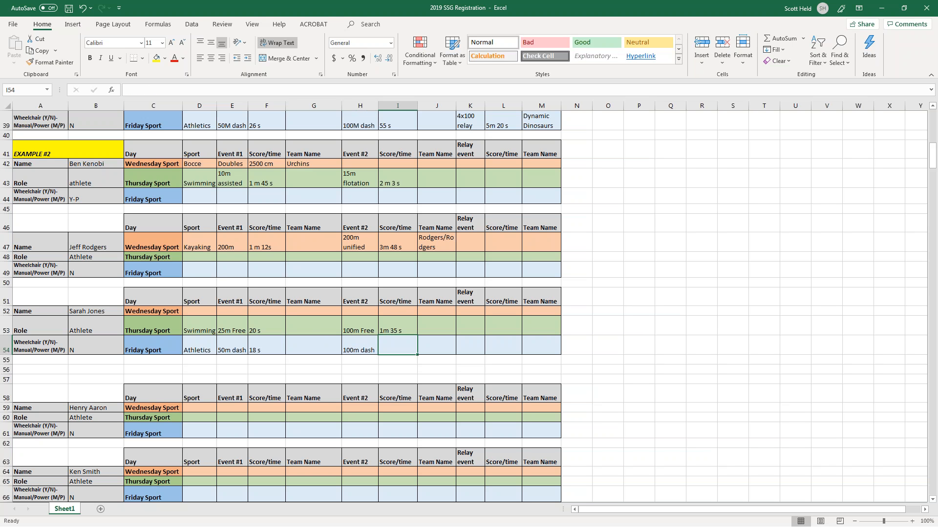
pyautogui.write('40')
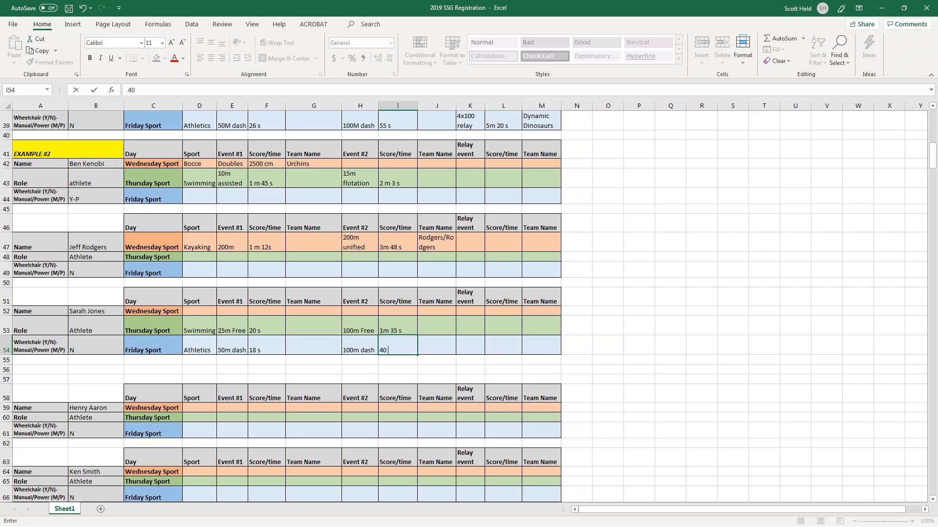
pyautogui.write(' s')
pyautogui.press('Tab')
pyautogui.press('Tab')
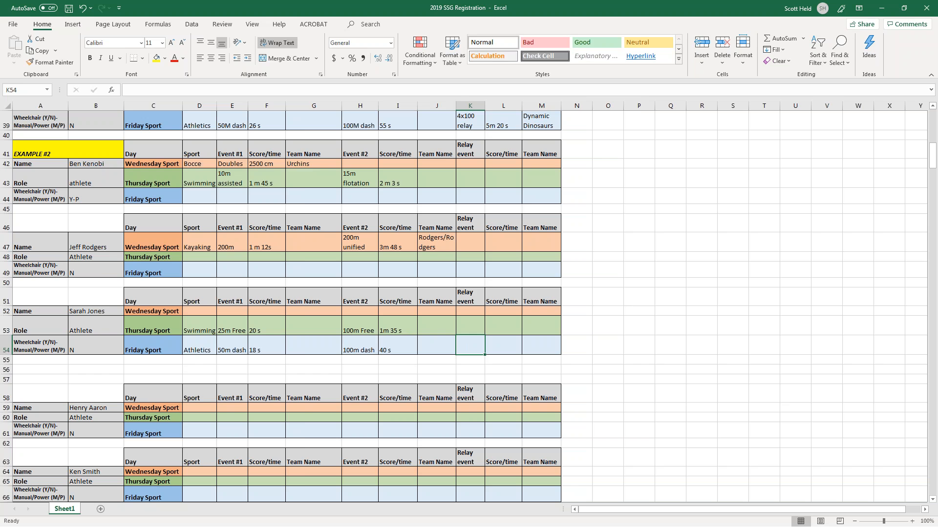
pyautogui.moveTo(0, 49); pyautogui.dragTo(438, 28)
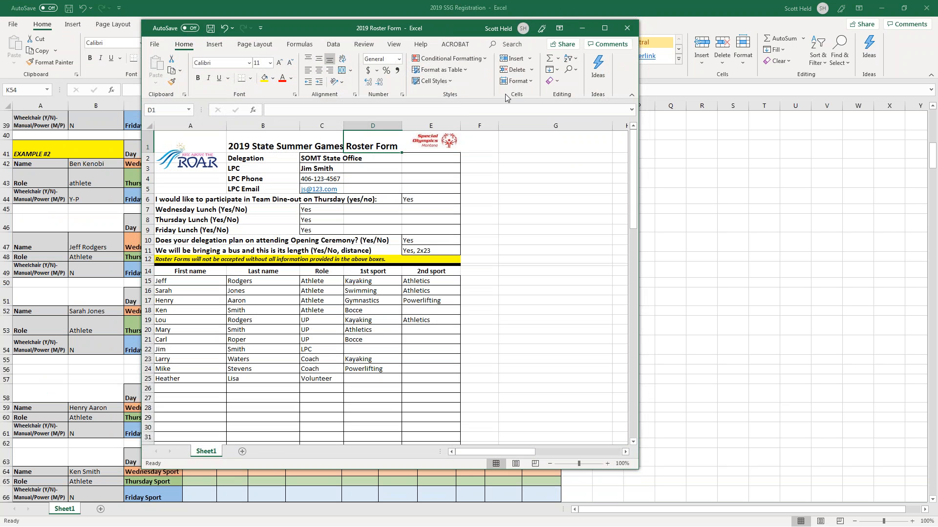
pyautogui.click(418, 327)
pyautogui.press('Left')
pyautogui.click(419, 321)
pyautogui.click(415, 281)
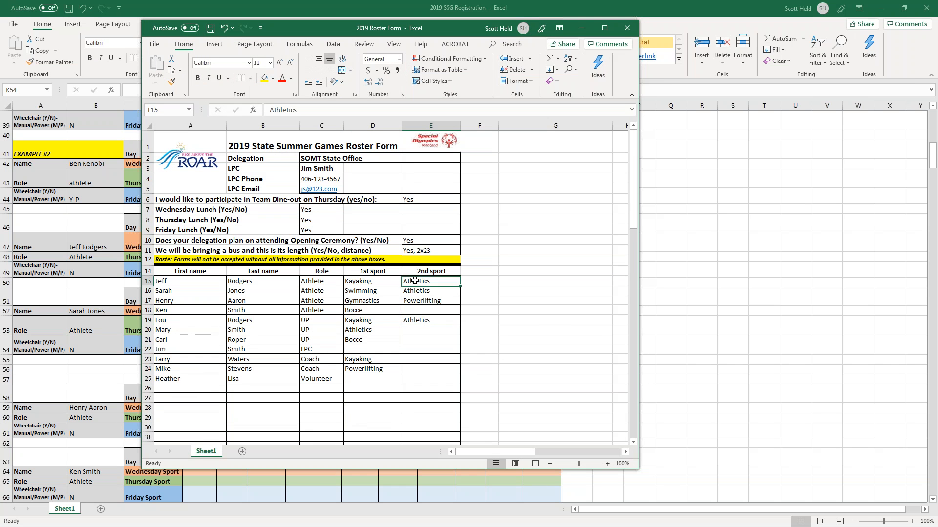
pyautogui.moveTo(446, 28); pyautogui.dragTo(0, 20)
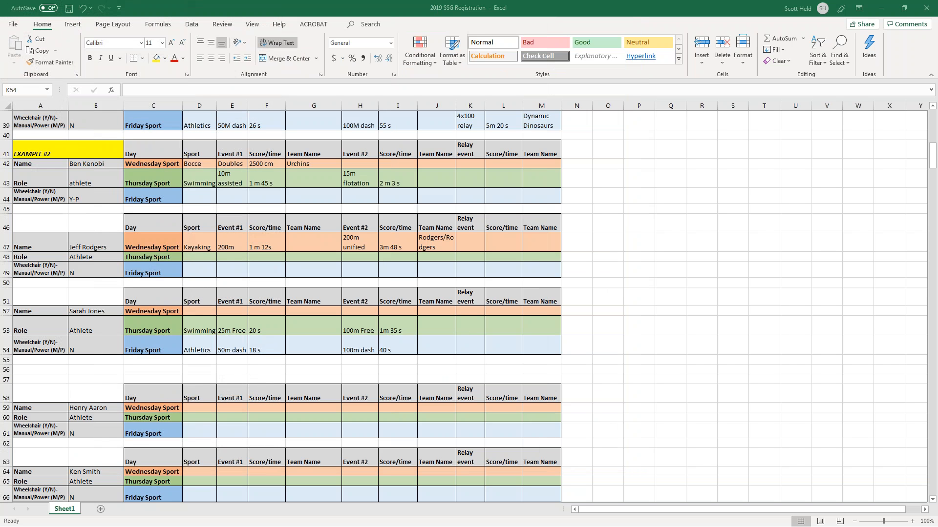
# Enter 4x100 unified as the Friday relay event in K54.
pyautogui.click(465, 348)
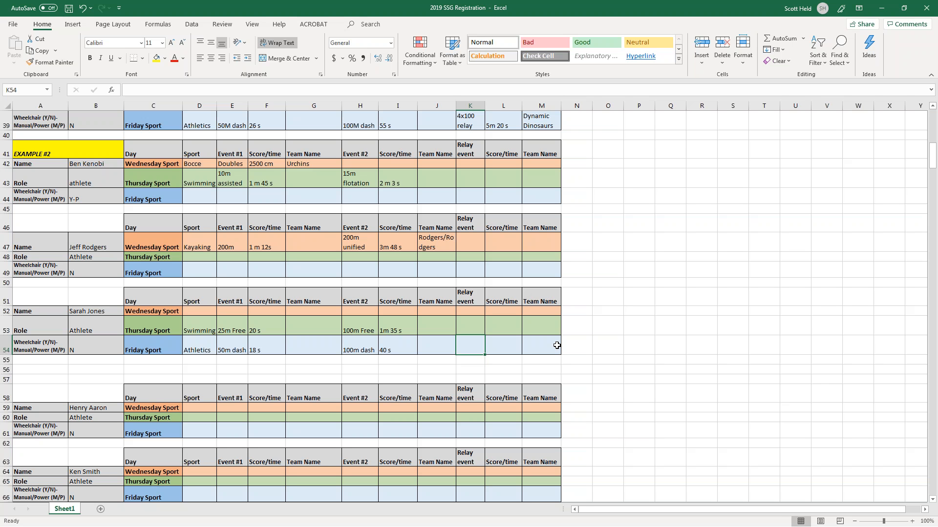
pyautogui.write('4x100')
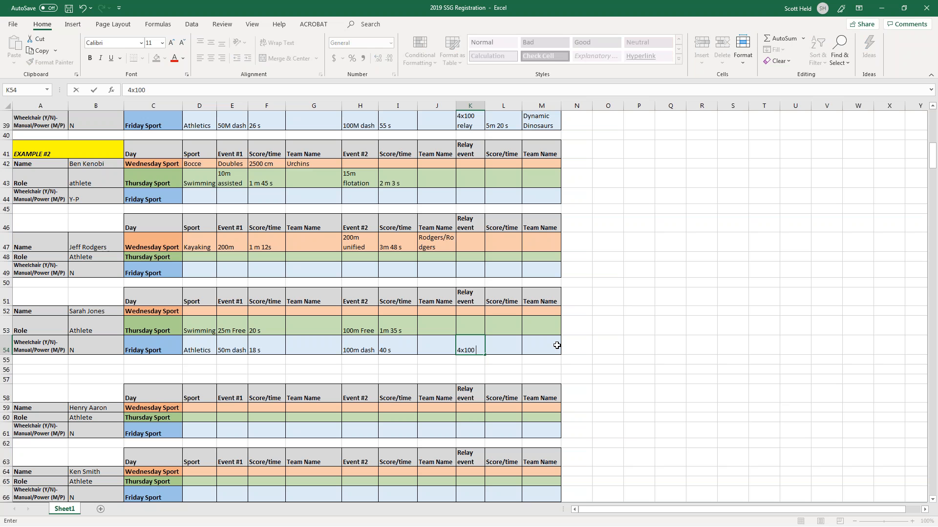
pyautogui.write(' unified')
pyautogui.press('Return')
pyautogui.press('Up')
pyautogui.press('Right')
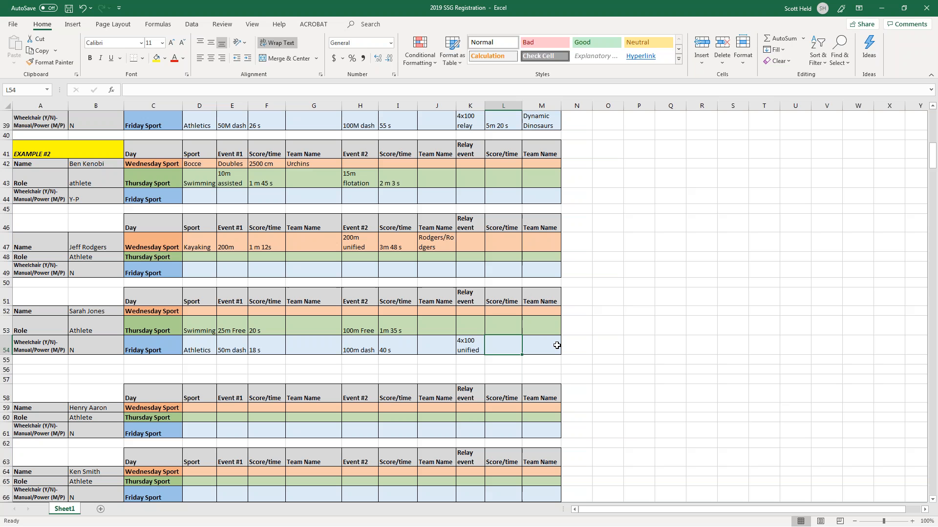
# Record the relay time 1m 50 and team name State Office 1 in row 54.
pyautogui.write('1m 50 s')
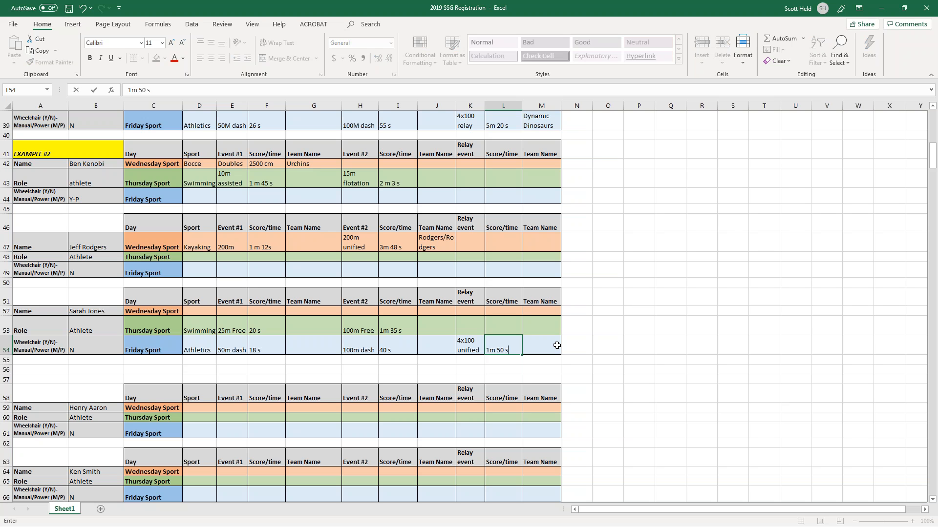
pyautogui.click(557, 346)
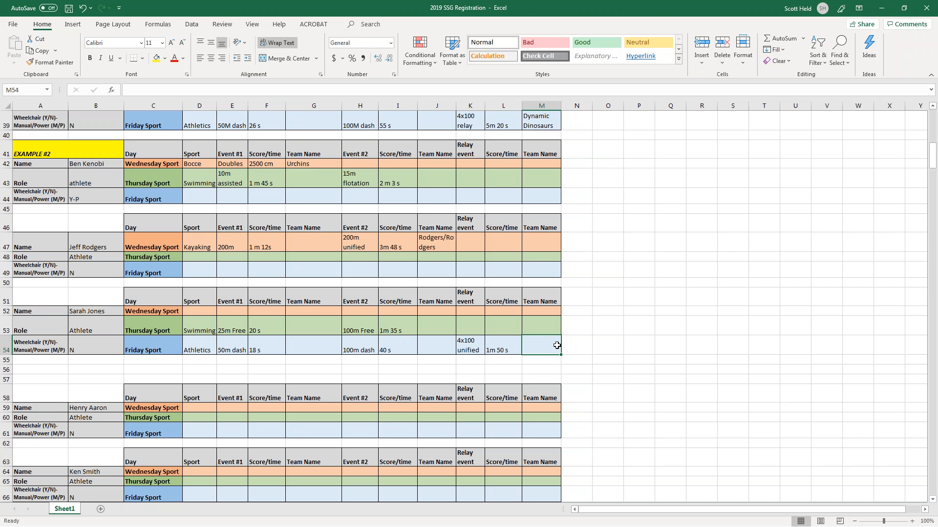
pyautogui.write('State Office')
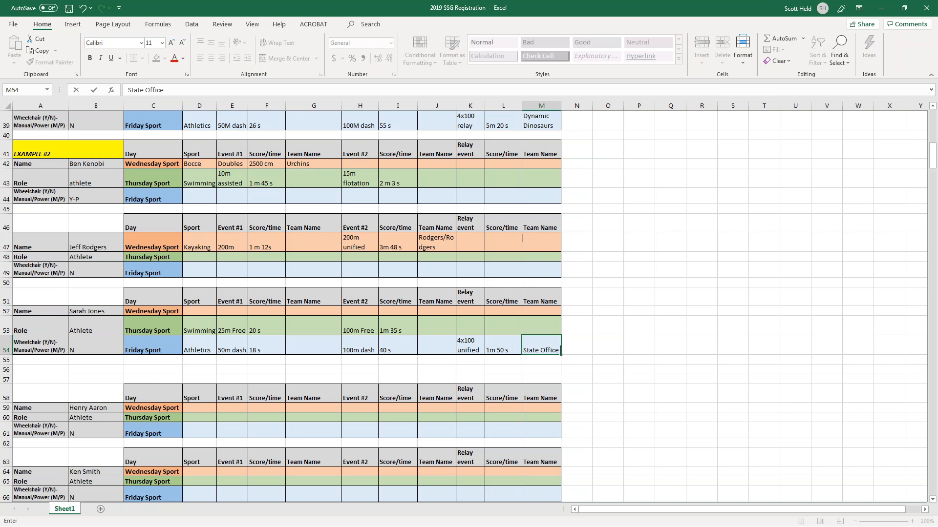
pyautogui.write(' 1')
pyautogui.press('Return')
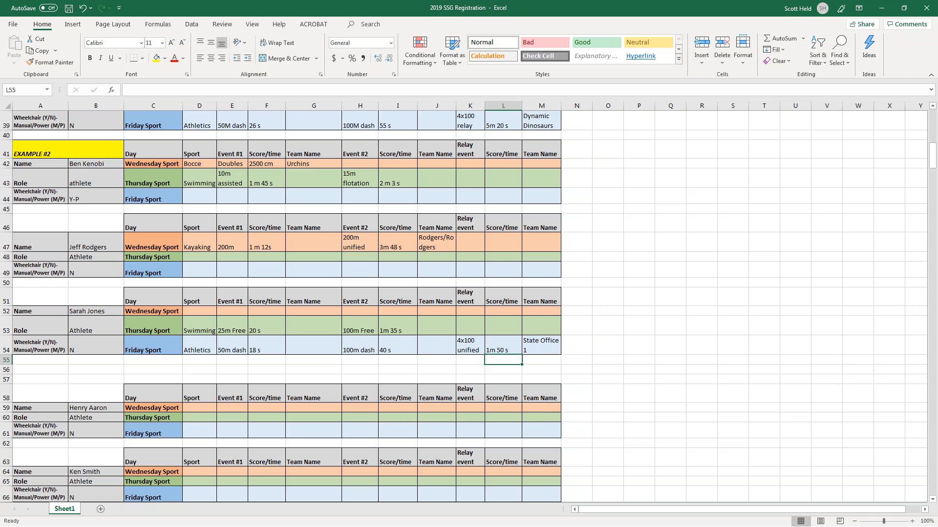
pyautogui.press('Up')
pyautogui.press('Right')
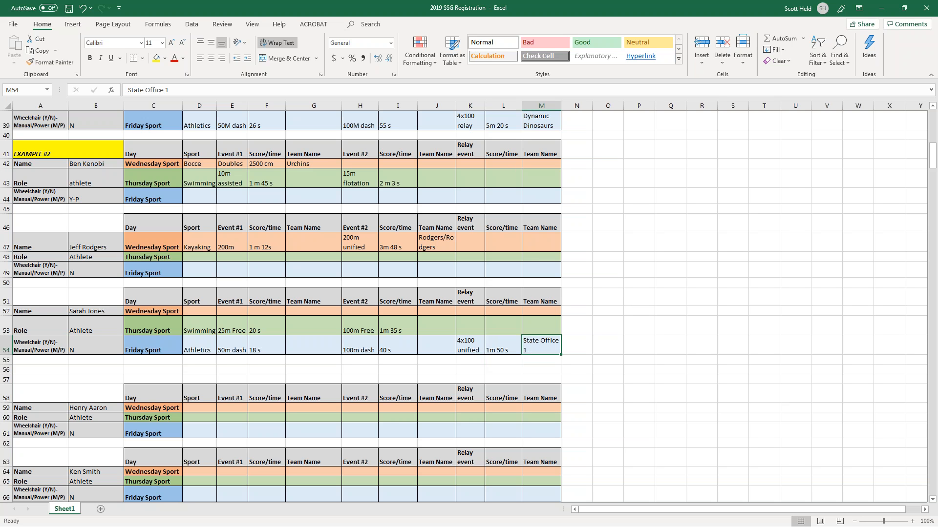
pyautogui.press('Down')
pyautogui.press('Down')
pyautogui.press('Down')
pyautogui.press('Down')
pyautogui.press('Down')
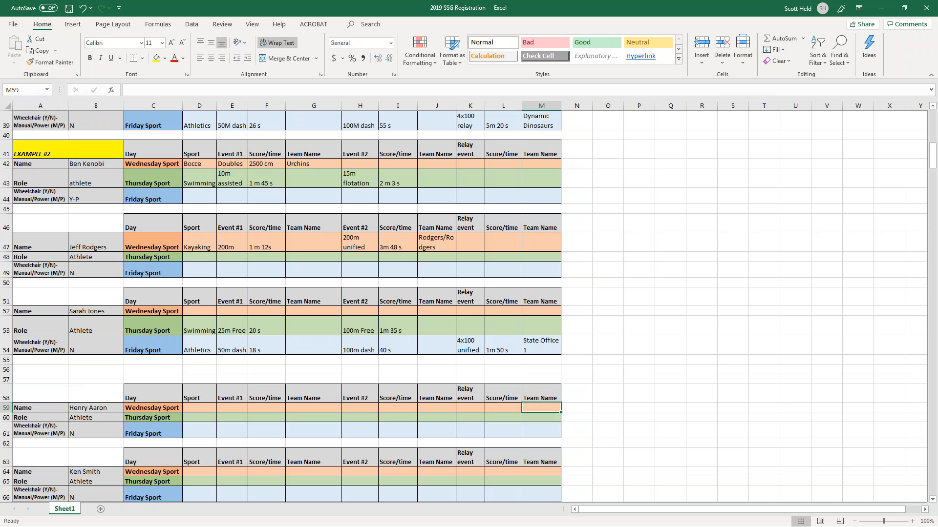
pyautogui.press('Up')
pyautogui.press('Up')
pyautogui.press('Up')
pyautogui.press('Left')
pyautogui.press('Left')
# Enter Gymnastics as row 59's Wednesday sport with Balance beam scored Lvl 1.
pyautogui.press('Up')
pyautogui.press('Up')
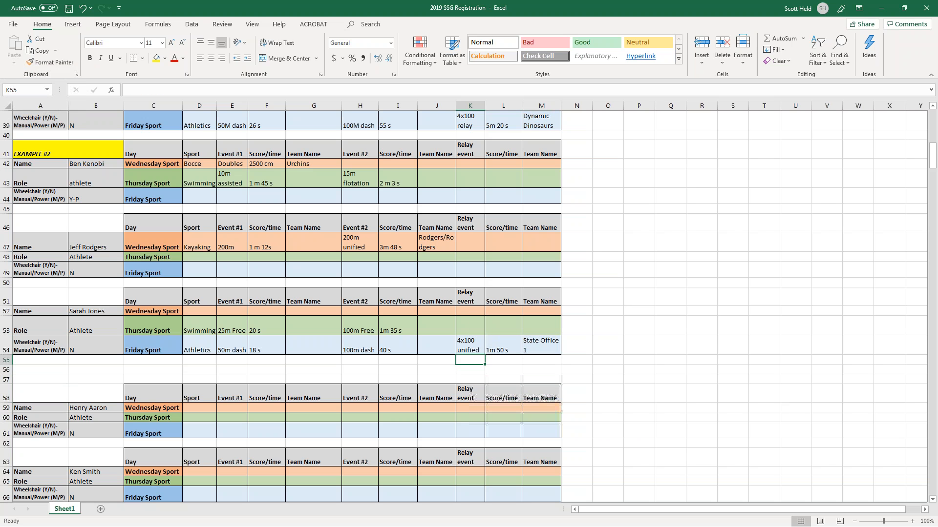
pyautogui.press('Down')
pyautogui.press('Down')
pyautogui.press('Down')
pyautogui.press('Down')
pyautogui.press('Down')
pyautogui.press('Left')
pyautogui.press('Left')
pyautogui.press('Left')
pyautogui.press('Left')
pyautogui.press('Left')
pyautogui.press('Left')
pyautogui.press('Left')
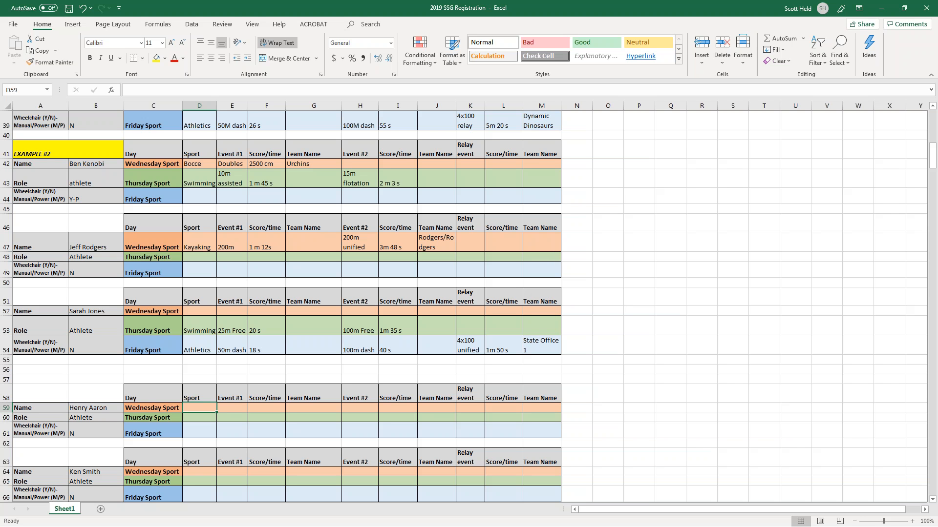
pyautogui.write('Gymnastics')
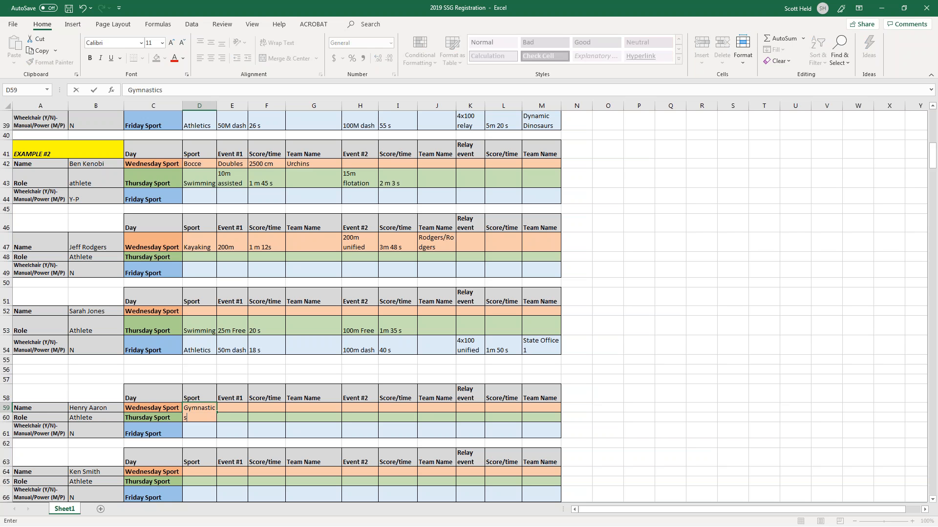
pyautogui.press('Tab')
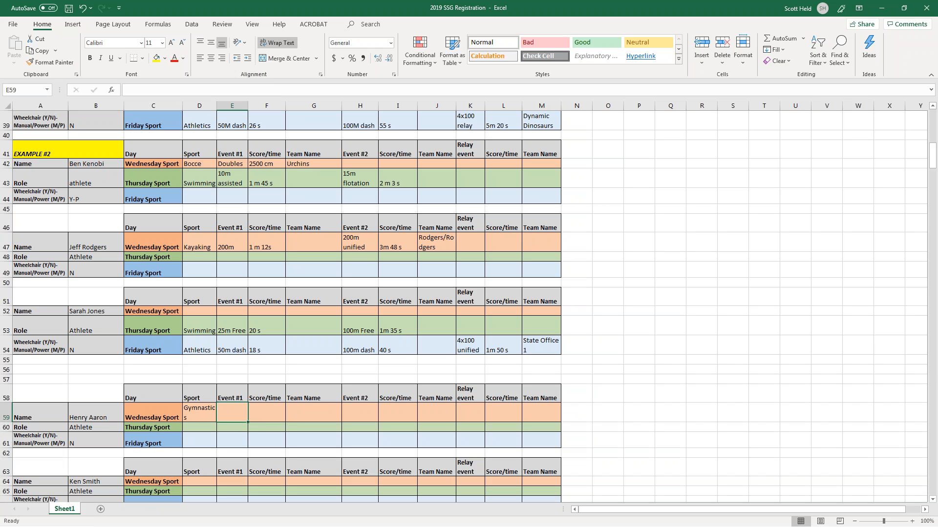
pyautogui.write('Balanc')
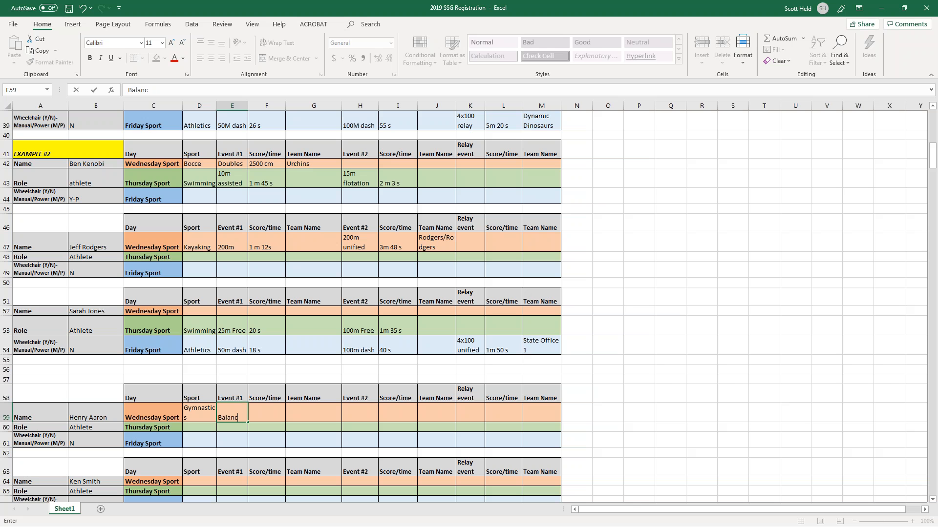
pyautogui.write('e beam')
pyautogui.press('Tab')
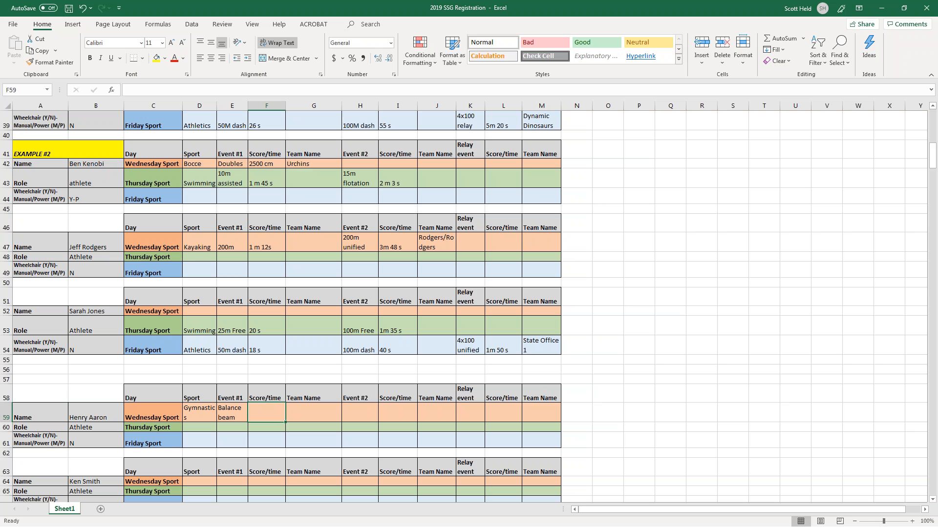
pyautogui.write('Lvl 1')
pyautogui.press('Tab')
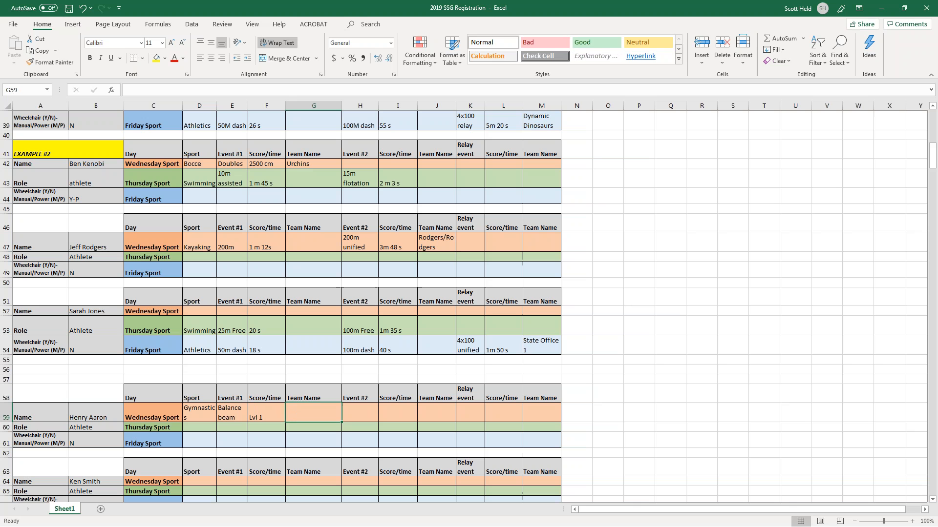
# Add Parallel bars as the second event, scored Lvl 1.
pyautogui.press('Tab')
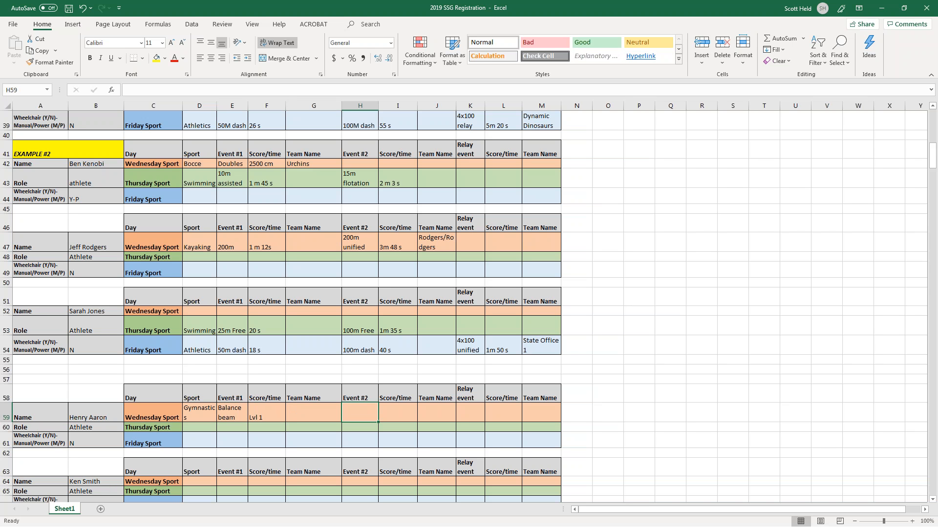
pyautogui.write('Parallel ')
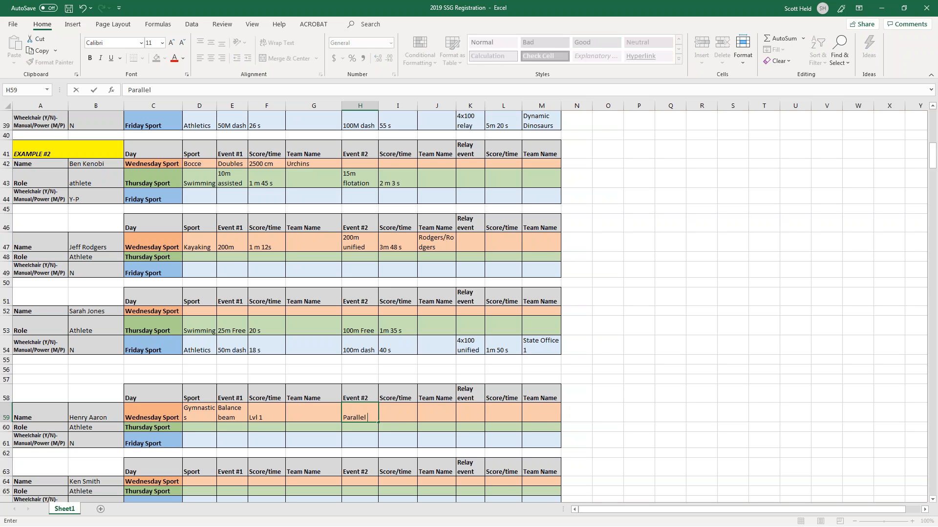
pyautogui.write('bars')
pyautogui.press('Tab')
pyautogui.write('Lvl 1')
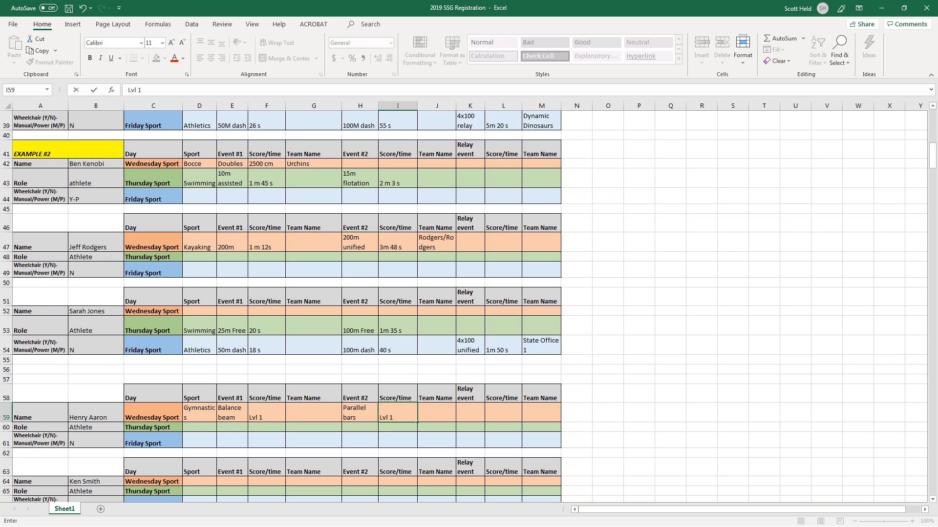
pyautogui.press('Return')
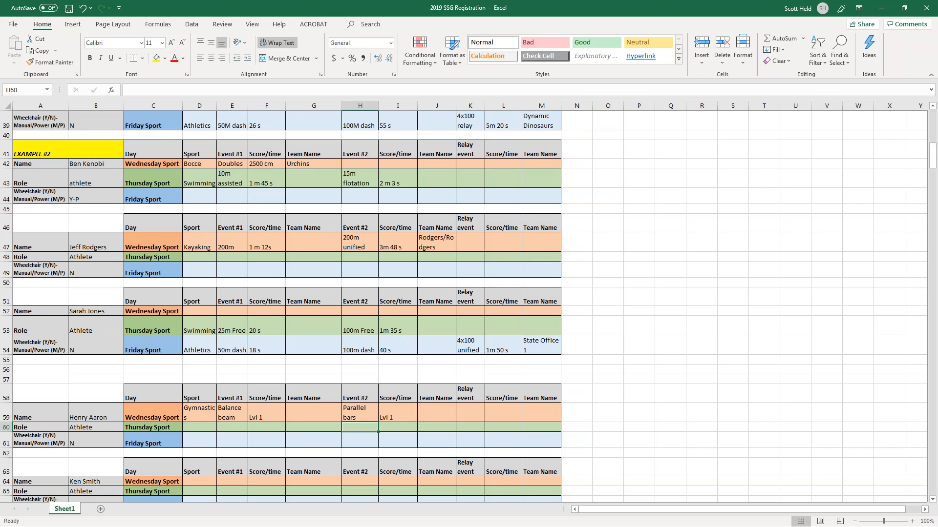
# Enter Powerlifting in D60 with Bench as the first event.
pyautogui.press('Left')
pyautogui.press('Left')
pyautogui.press('Left')
pyautogui.press('Left')
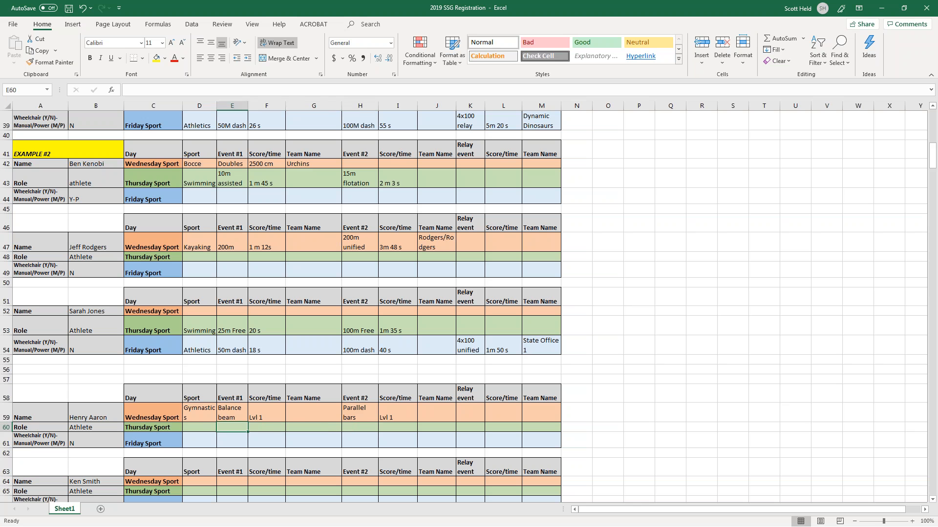
pyautogui.write('P')
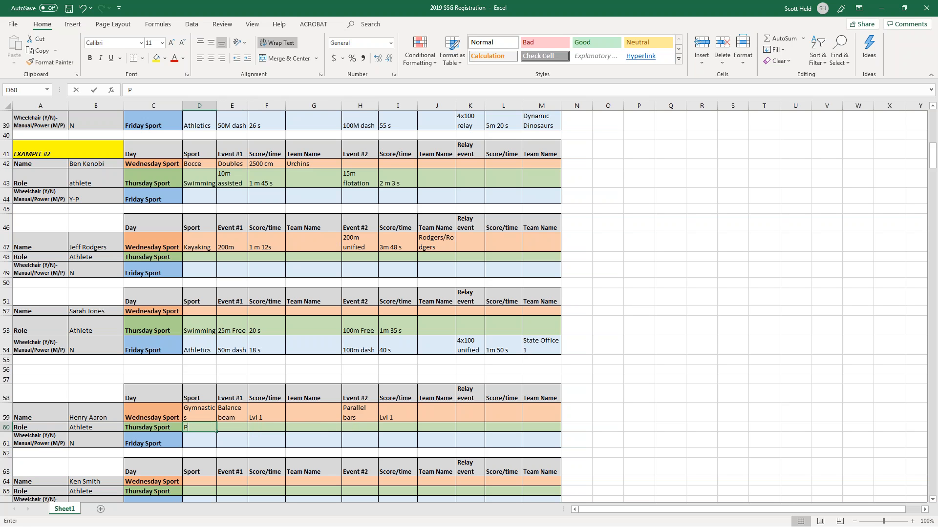
pyautogui.write('owerlifting')
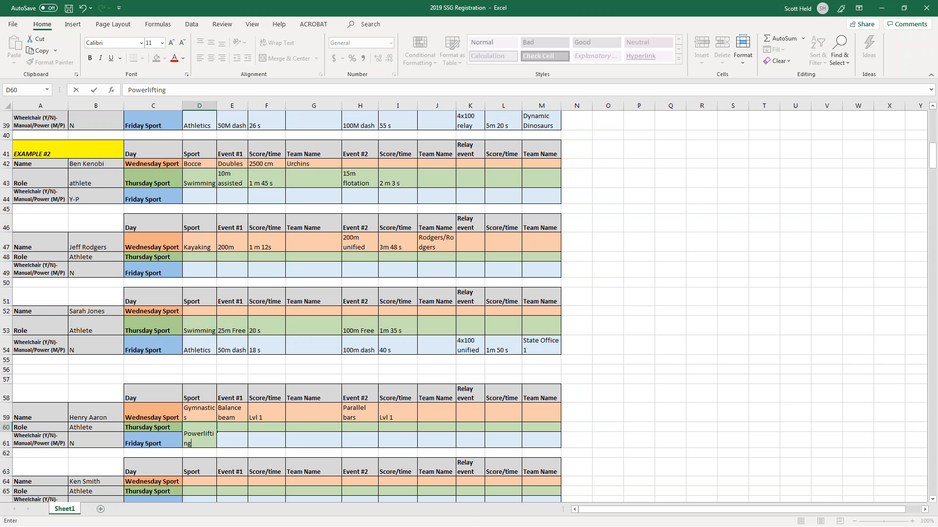
pyautogui.press('Tab')
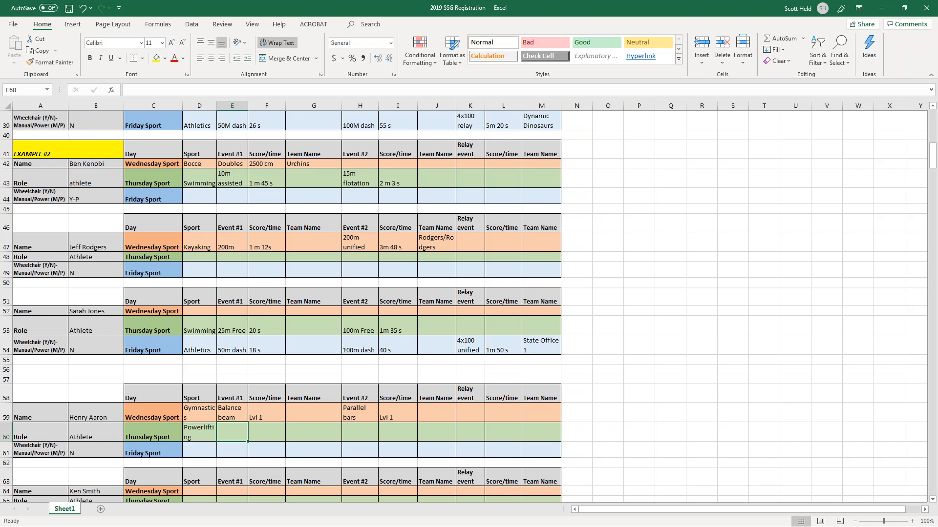
pyautogui.write('Bench')
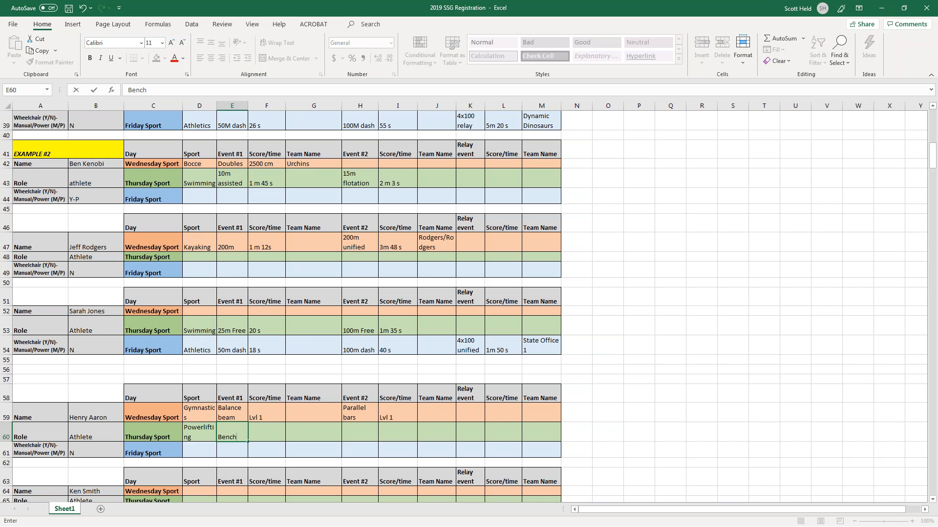
pyautogui.press('Tab')
# Add Deadlift in H60 and Squat in K60 as the remaining events.
pyautogui.press('Tab')
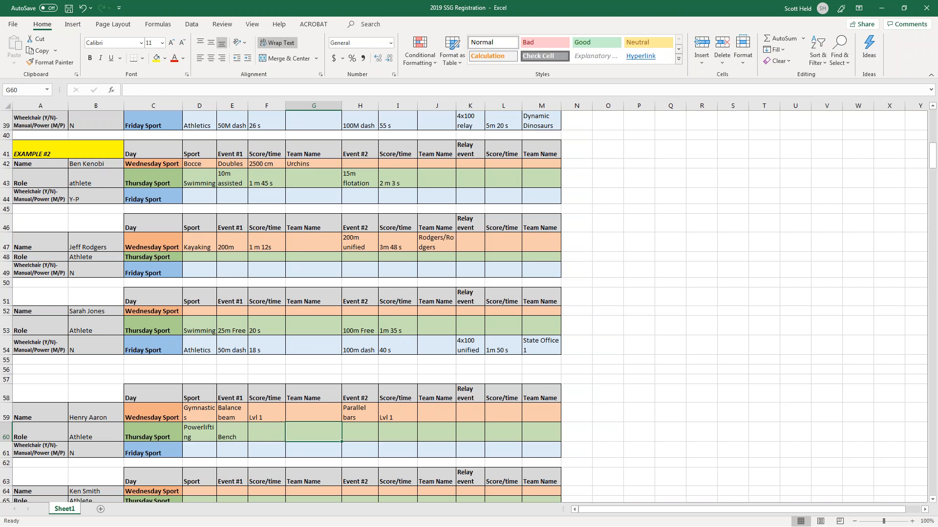
pyautogui.press('Tab')
pyautogui.write('P')
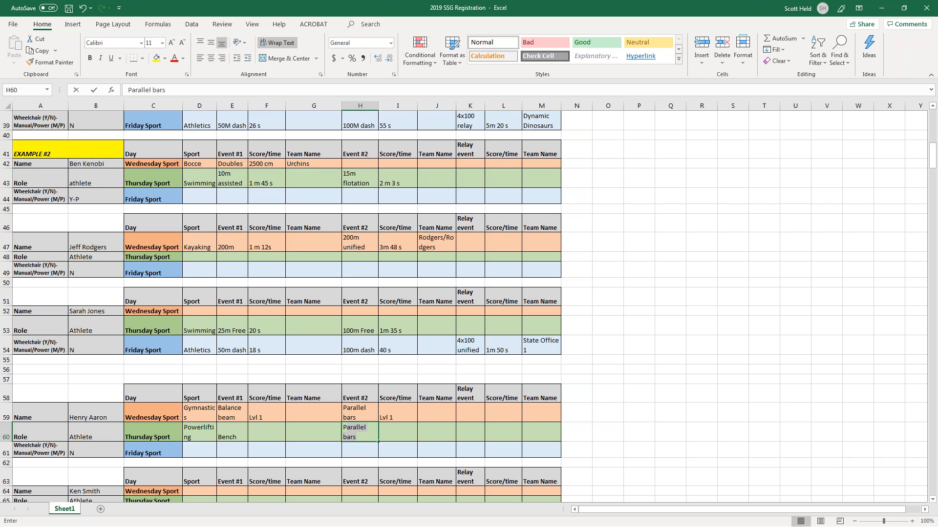
pyautogui.press('BackSpace')
pyautogui.write('Deadlift')
pyautogui.press('Tab')
pyautogui.press('Tab')
pyautogui.press('Tab')
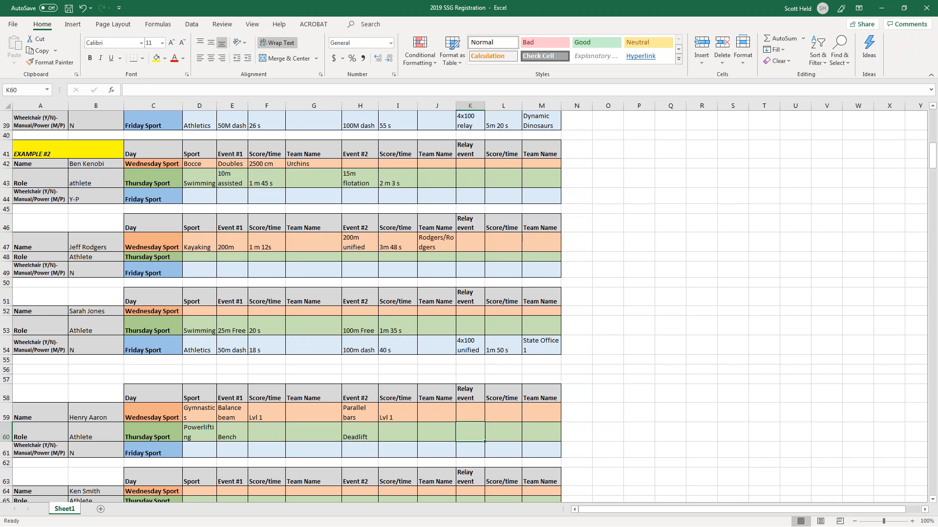
pyautogui.press('Up')
pyautogui.press('Up')
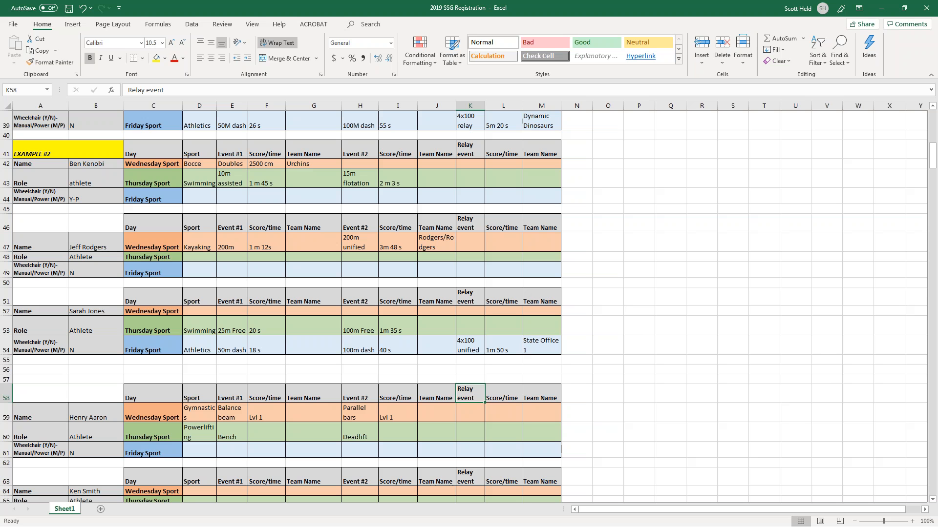
pyautogui.press('Down')
pyautogui.press('Down')
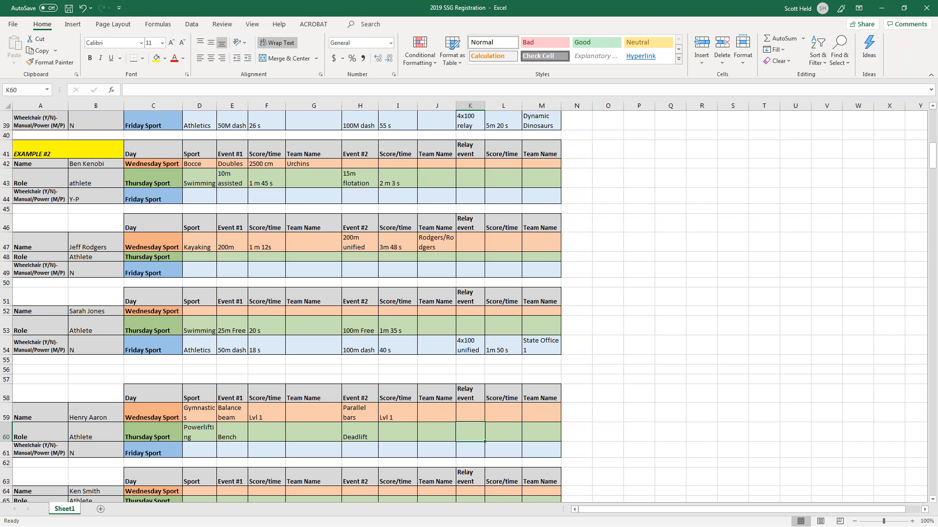
pyautogui.write('Swuat')
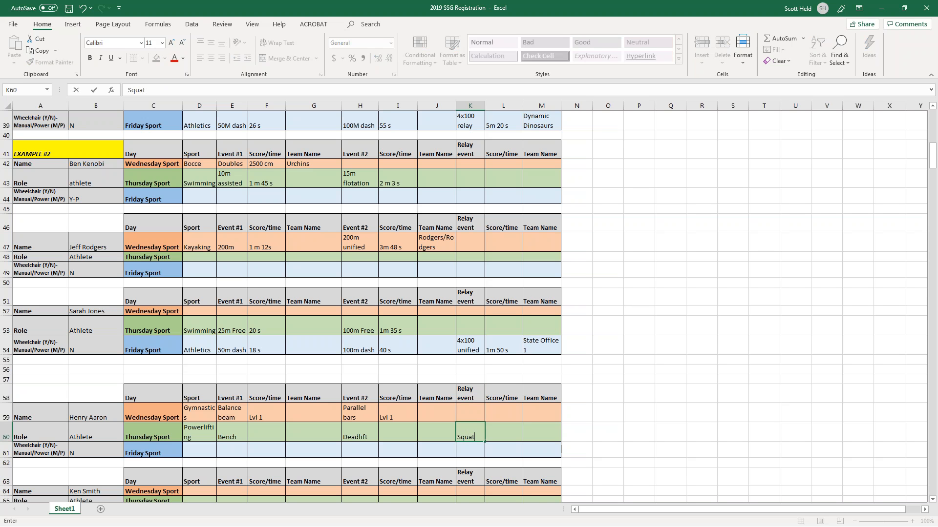
pyautogui.press('Tab')
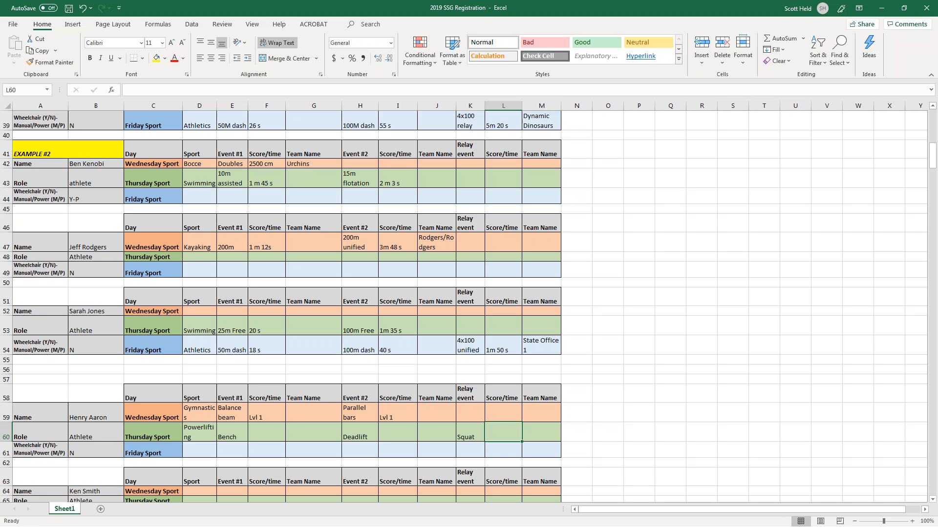
pyautogui.press('Down')
pyautogui.press('Down')
pyautogui.press('Down')
pyautogui.press('Down')
pyautogui.press('Down')
pyautogui.press('Down')
pyautogui.press('Down')
pyautogui.press('Down')
pyautogui.press('Down')
pyautogui.press('Down')
# Enter Bocce in D65 with Unified doubles as the event.
pyautogui.press('Left')
pyautogui.press('Left')
pyautogui.press('Left')
pyautogui.press('Left')
pyautogui.press('Left')
pyautogui.press('Left')
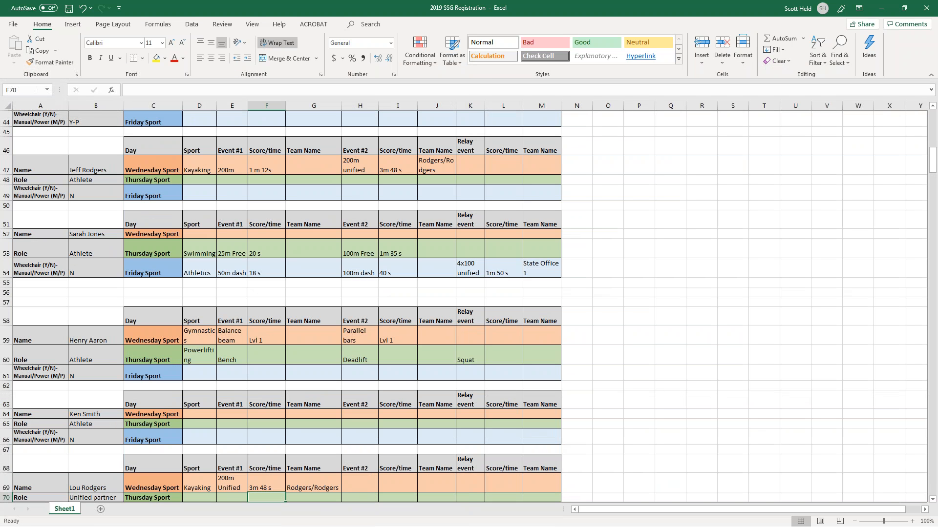
pyautogui.press('Up')
pyautogui.press('Up')
pyautogui.press('Up')
pyautogui.press('Up')
pyautogui.press('Up')
pyautogui.press('Left')
pyautogui.press('Left')
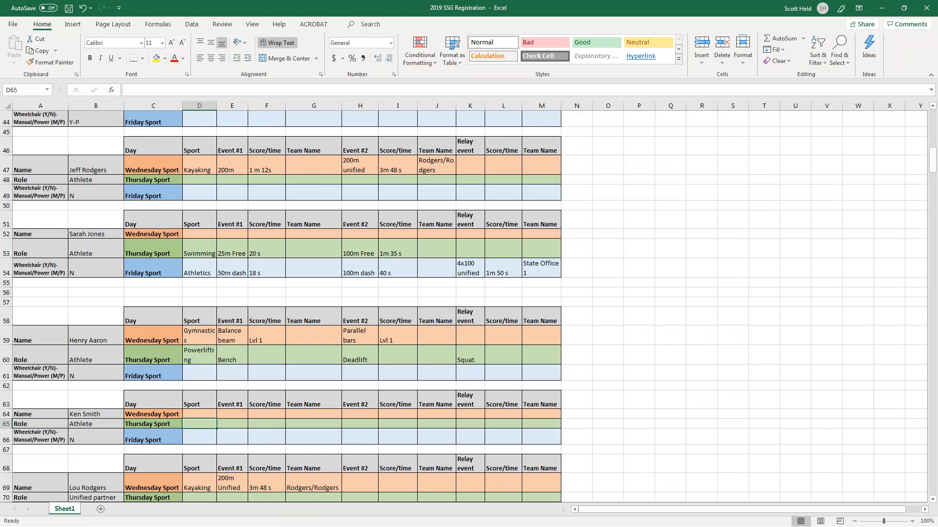
pyautogui.press('Up')
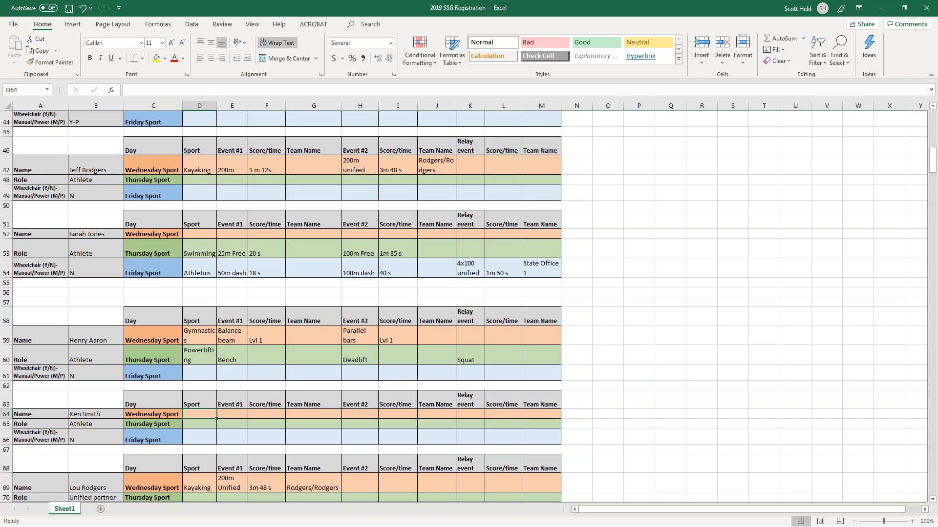
pyautogui.press('Down')
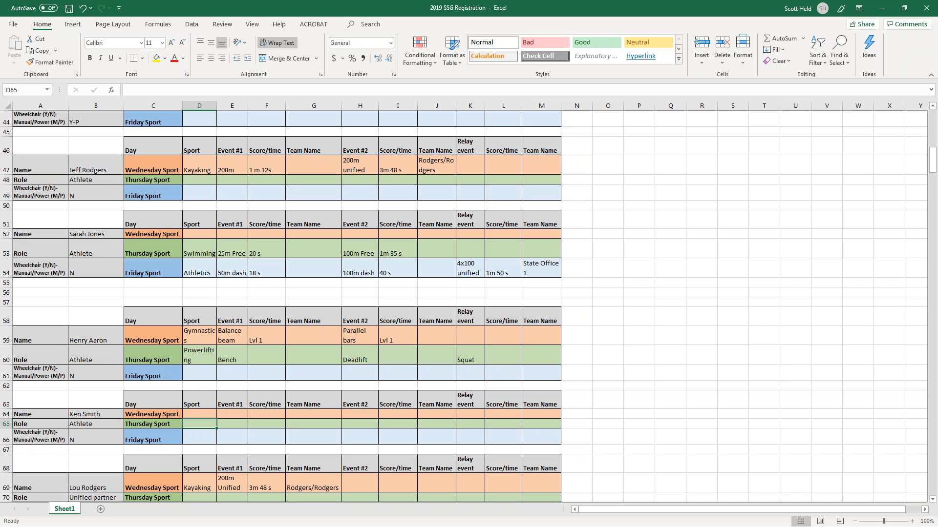
pyautogui.press('Up')
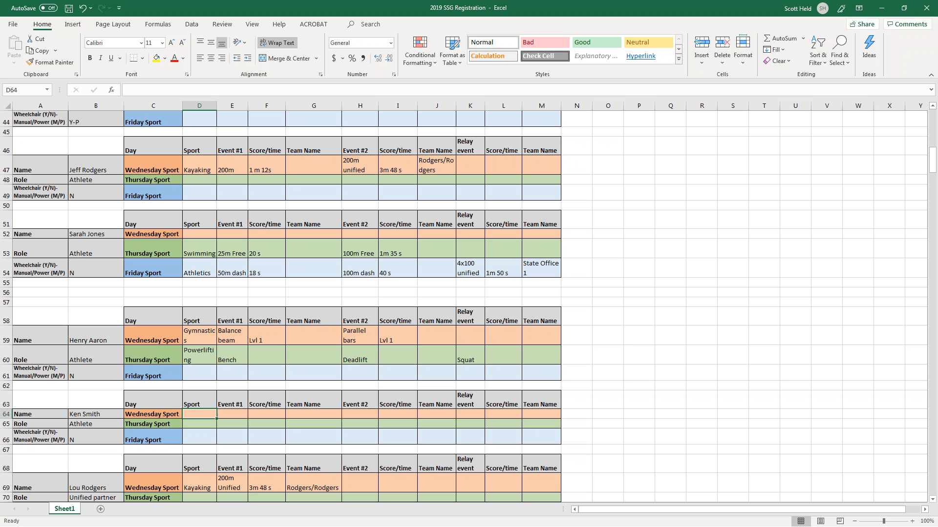
pyautogui.press('Left')
pyautogui.press('Left')
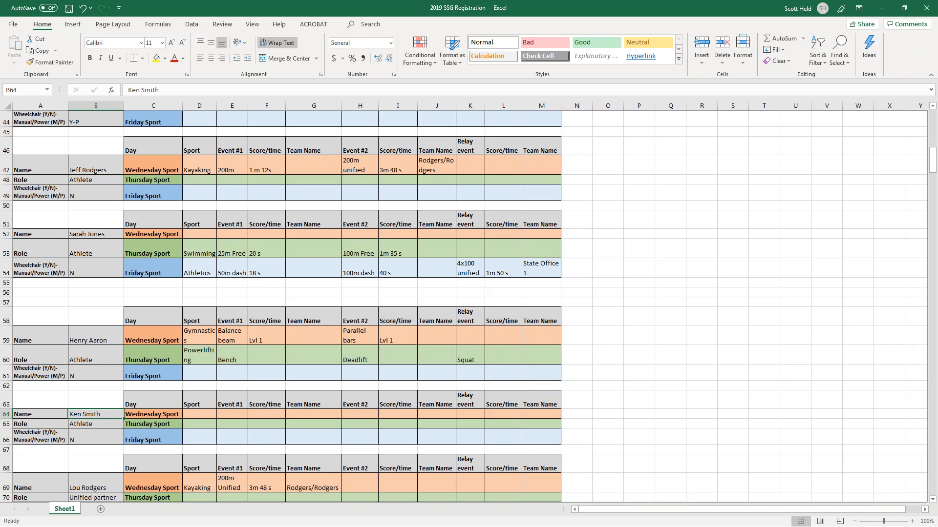
pyautogui.press('Down')
pyautogui.press('Right')
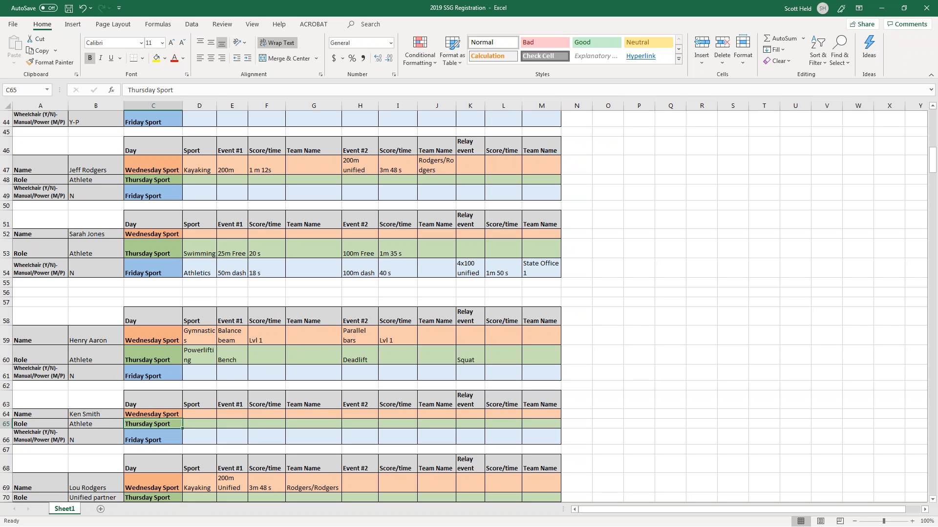
pyautogui.press('Right')
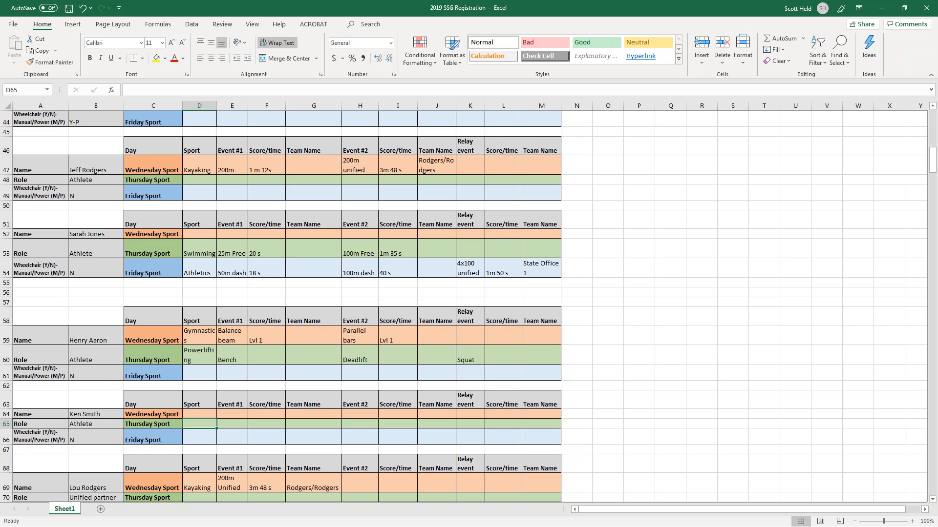
pyautogui.write('Bocce')
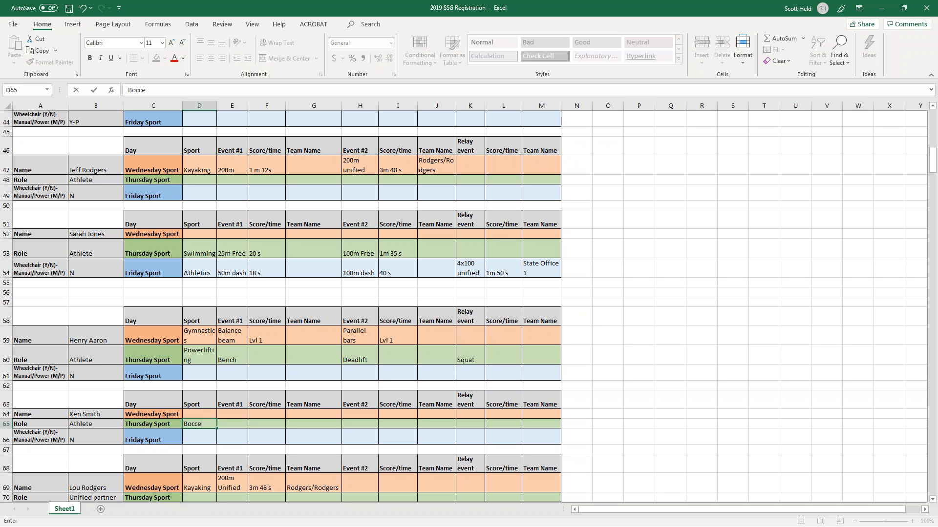
pyautogui.press('Right')
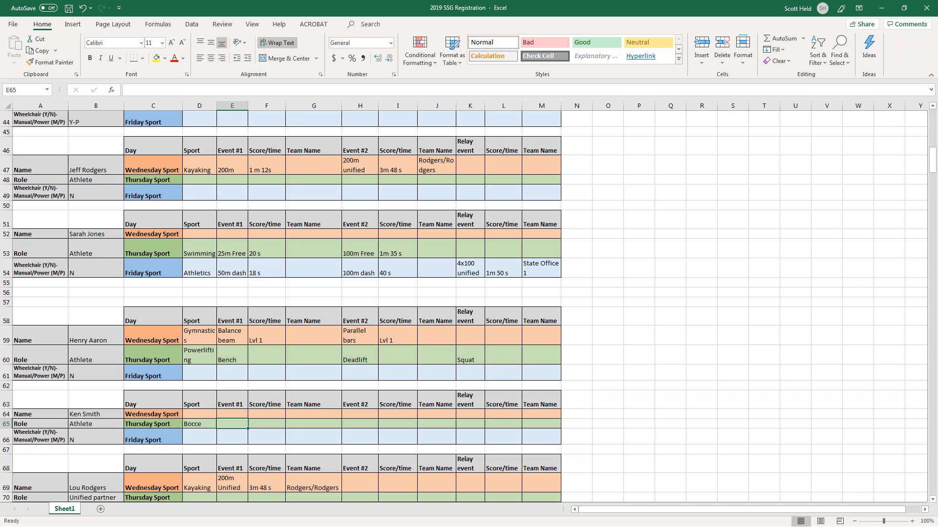
pyautogui.write('Un')
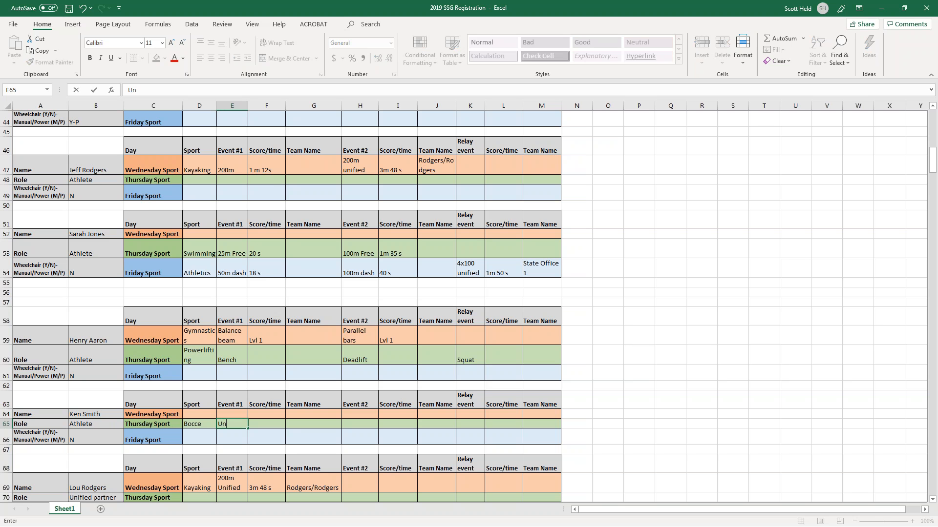
pyautogui.write('ified doubles')
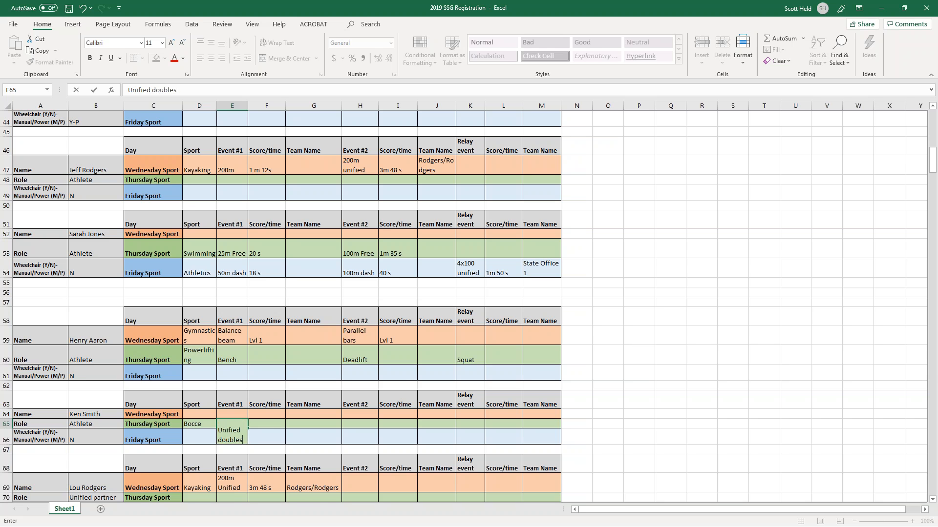
pyautogui.press('Return')
pyautogui.press('Right')
pyautogui.press('Up')
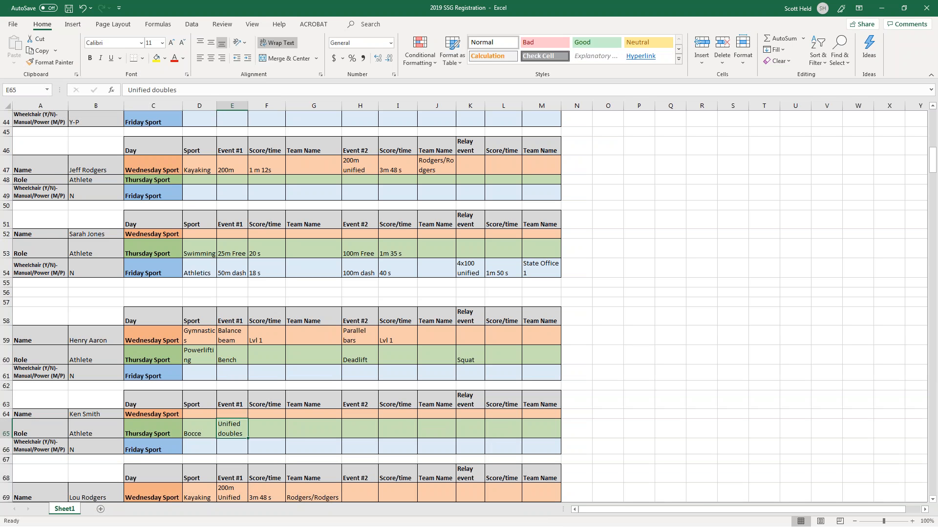
# Record a 1500 cm score in F65 and team name Raptors in G65.
pyautogui.press('Right')
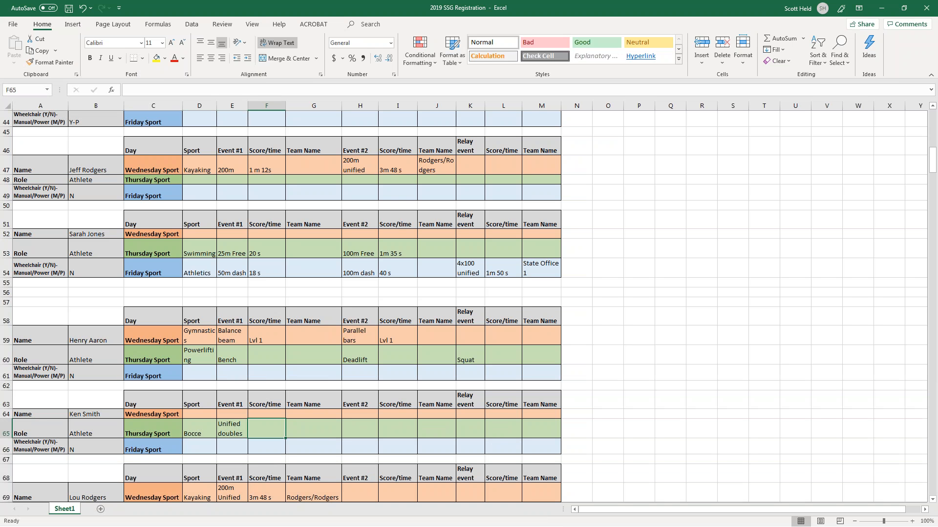
pyautogui.write('1500 cm')
pyautogui.press('Tab')
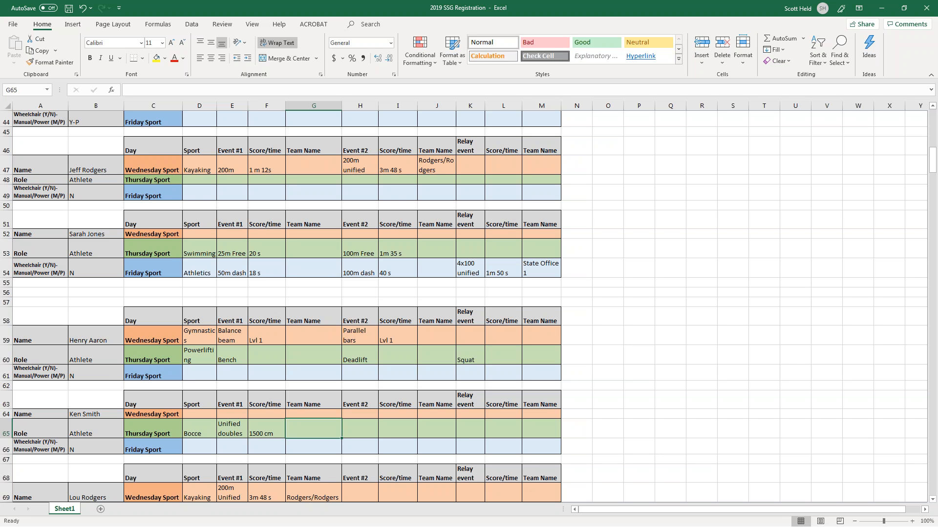
pyautogui.write('Smith?')
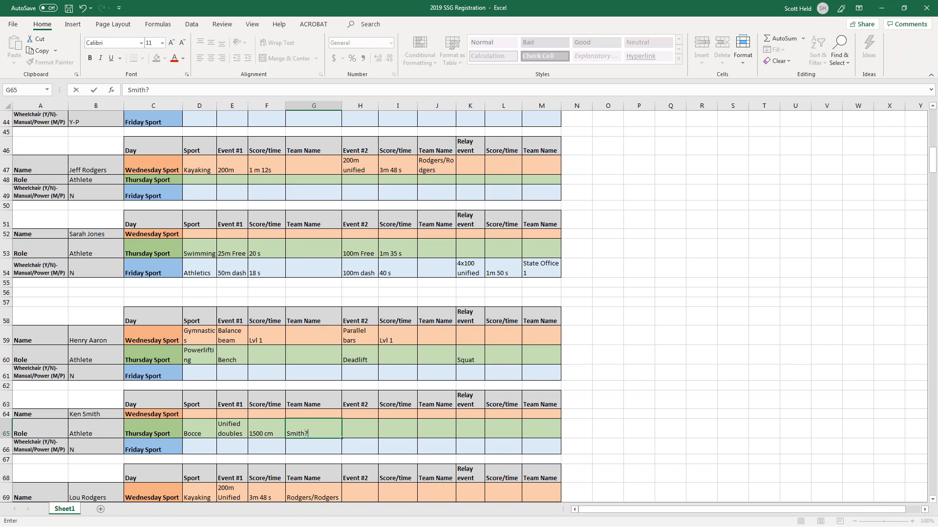
pyautogui.press('BackSpace')
pyautogui.write('/Roper')
pyautogui.press('BackSpace')
pyautogui.press('BackSpace')
pyautogui.press('BackSpace')
pyautogui.press('BackSpace')
pyautogui.press('BackSpace')
pyautogui.press('BackSpace')
pyautogui.press('BackSpace')
pyautogui.press('BackSpace')
pyautogui.write('Raptors')
pyautogui.press('Return')
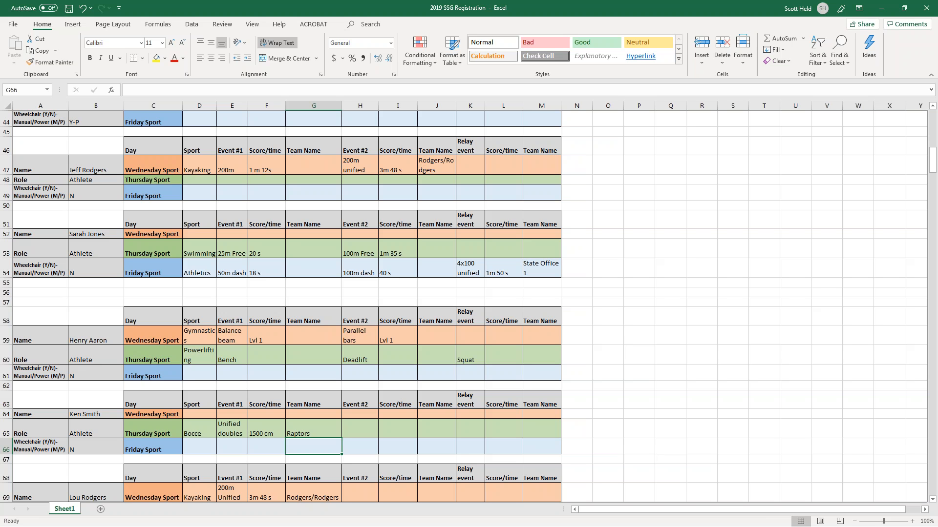
# Change G65's team name to Raptors followed by both unified partners' surnames.
pyautogui.press('Up')
pyautogui.write('Raptors- Smith/Roper')
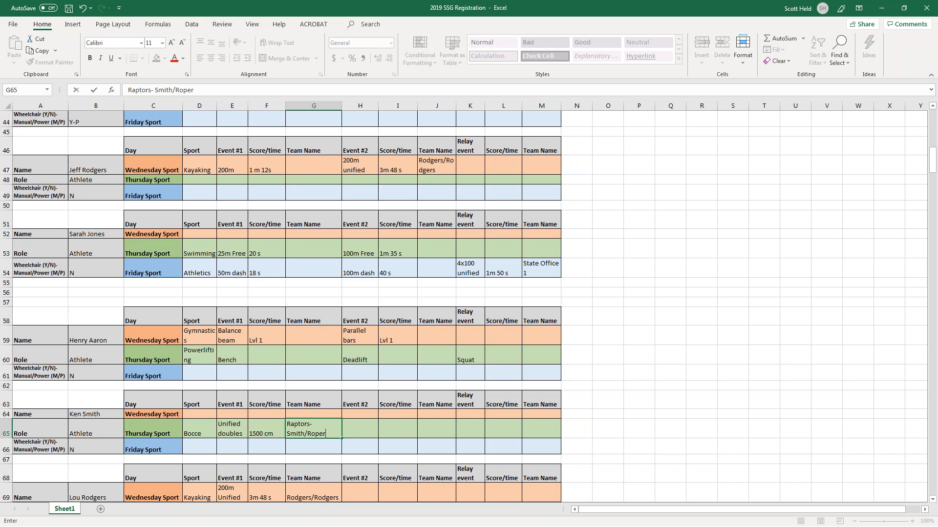
pyautogui.press('Return')
pyautogui.press('Left')
# Check the day labels in column C and select the Unified partner cell B70.
pyautogui.press('Left')
pyautogui.press('Up')
pyautogui.press('Right')
pyautogui.press('Right')
pyautogui.press('Right')
pyautogui.press('Right')
pyautogui.press('Right')
pyautogui.press('Right')
pyautogui.press('Right')
pyautogui.press('Right')
pyautogui.press('Right')
pyautogui.press('Left')
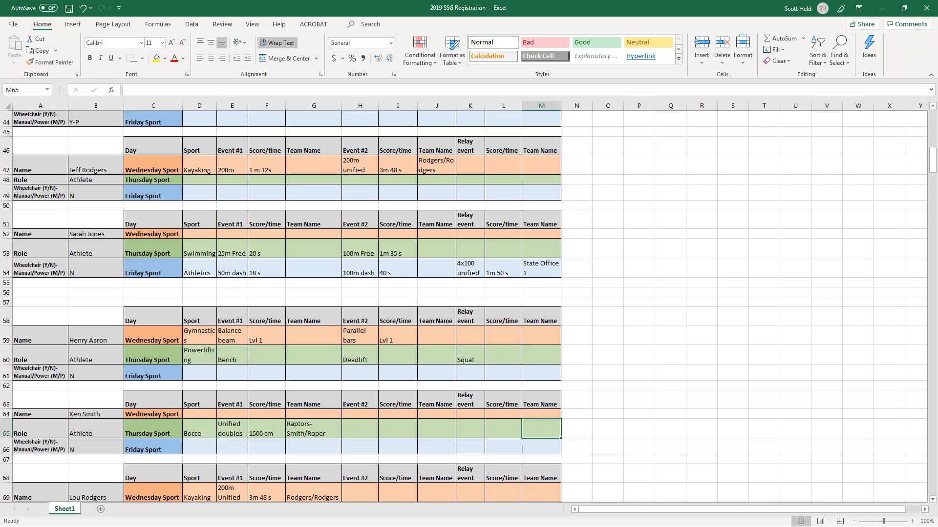
pyautogui.press('Left')
pyautogui.press('Left')
pyautogui.press('Left')
pyautogui.press('Left')
pyautogui.press('Left')
pyautogui.press('Left')
pyautogui.press('Left')
pyautogui.press('Left')
pyautogui.press('Left')
pyautogui.press('Left')
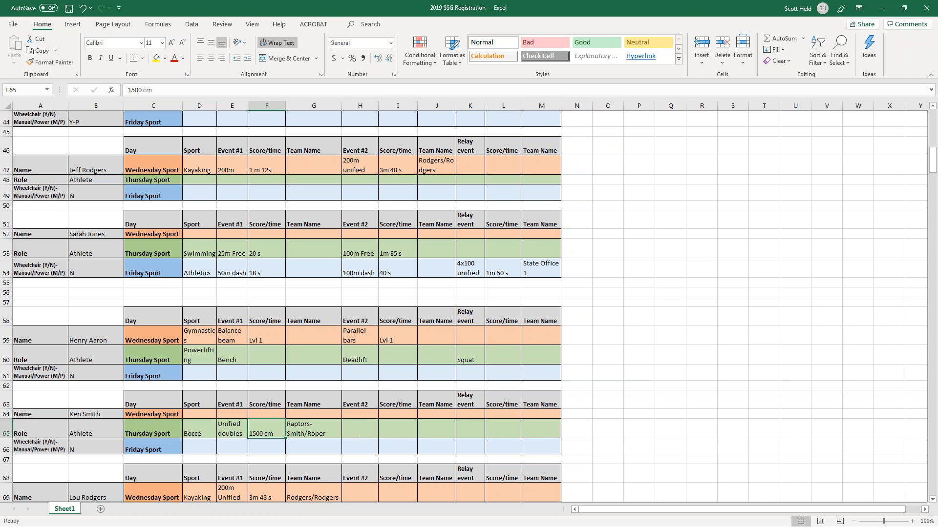
pyautogui.press('Up')
pyautogui.press('Down')
pyautogui.press('Down')
pyautogui.press('Up')
pyautogui.press('Up')
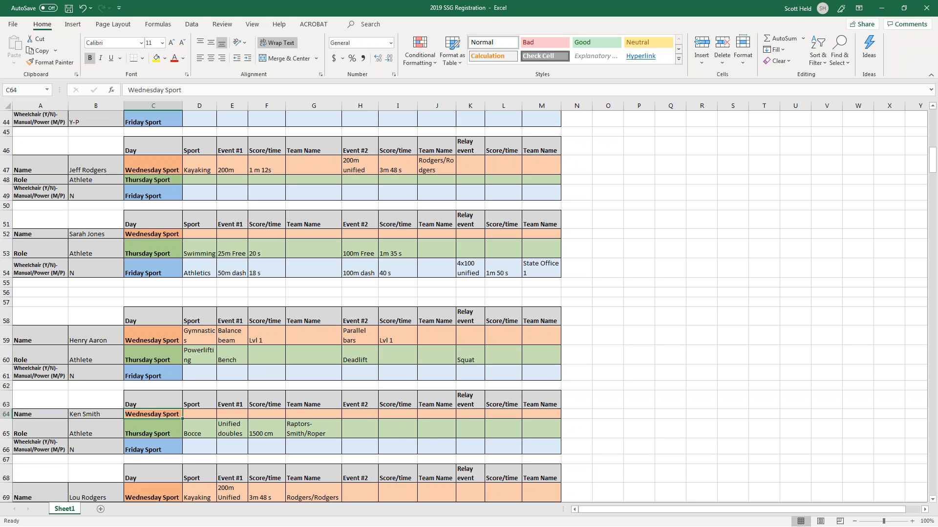
pyautogui.press('Down')
pyautogui.press('Down')
pyautogui.press('Down')
pyautogui.press('Down')
pyautogui.press('Down')
pyautogui.press('Down')
pyautogui.press('Down')
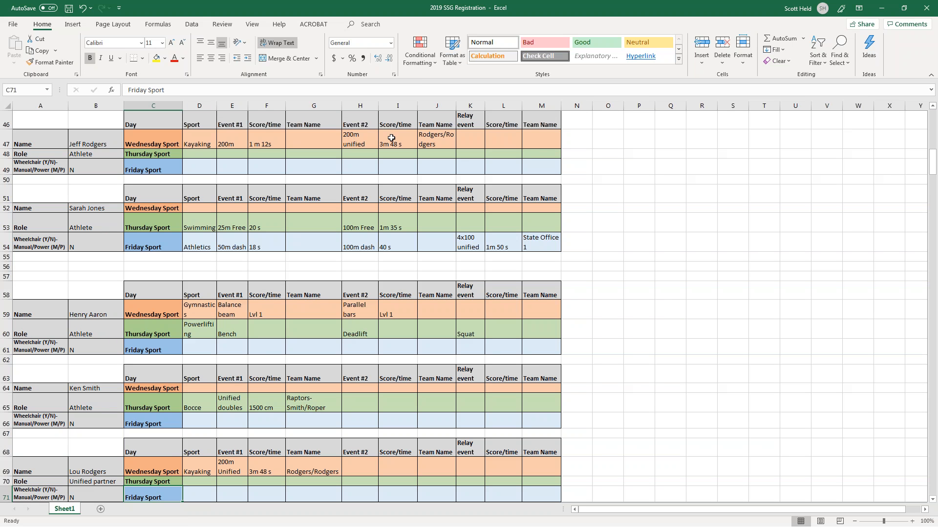
pyautogui.click(90, 483)
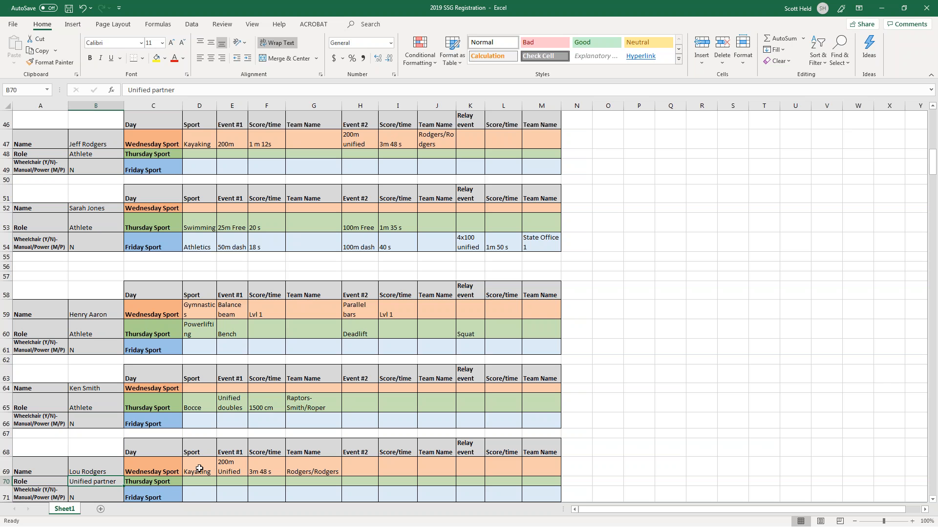
pyautogui.scroll(-1, 198, 466)
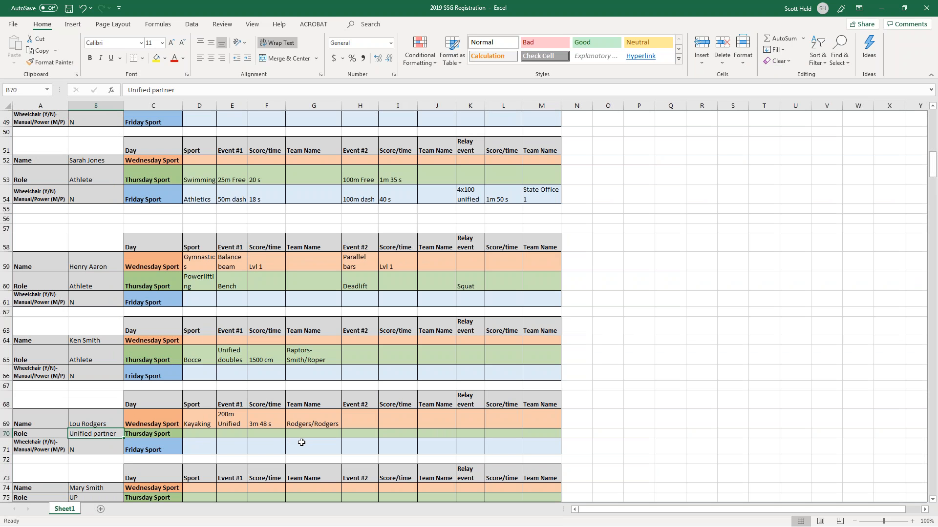
pyautogui.scroll(3, 442, 430)
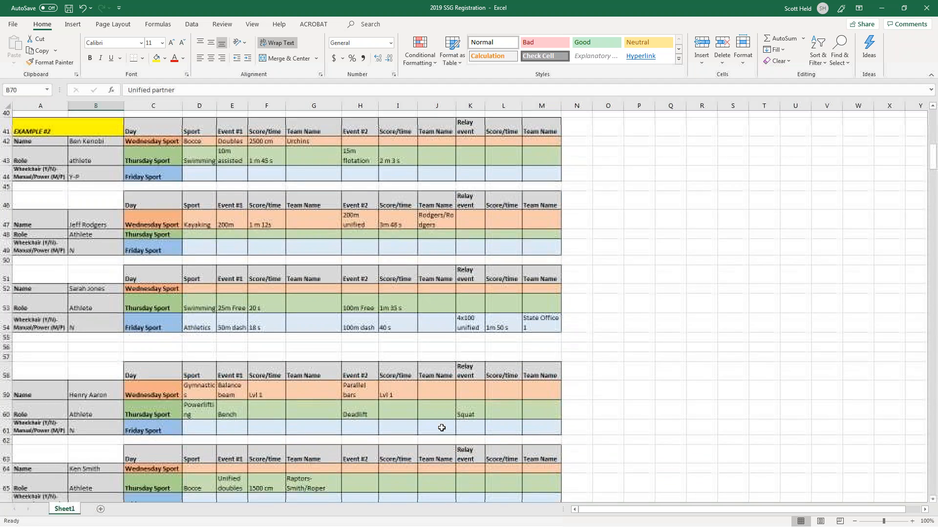
pyautogui.scroll(4, 500, 356)
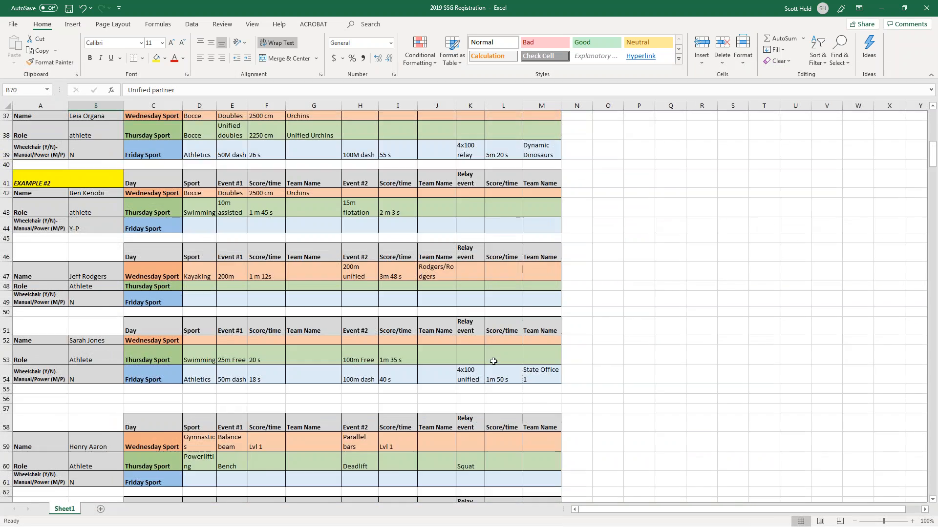
pyautogui.scroll(-4, 494, 364)
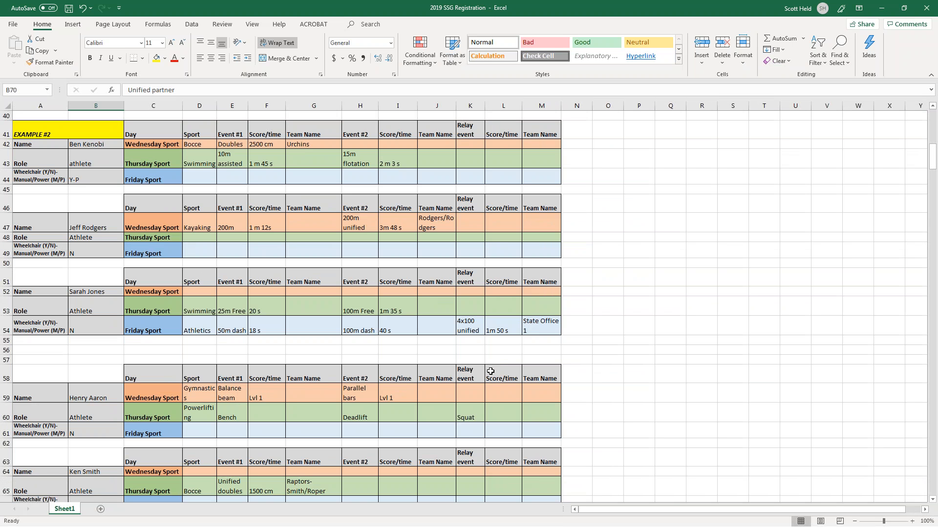
pyautogui.scroll(-1, 486, 373)
pyautogui.scroll(-2, 488, 376)
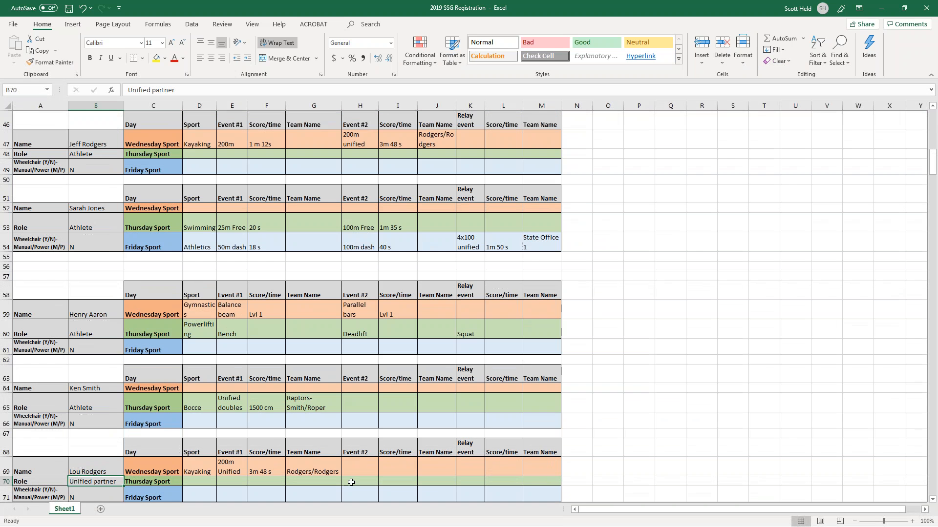
pyautogui.scroll(-1, 459, 486)
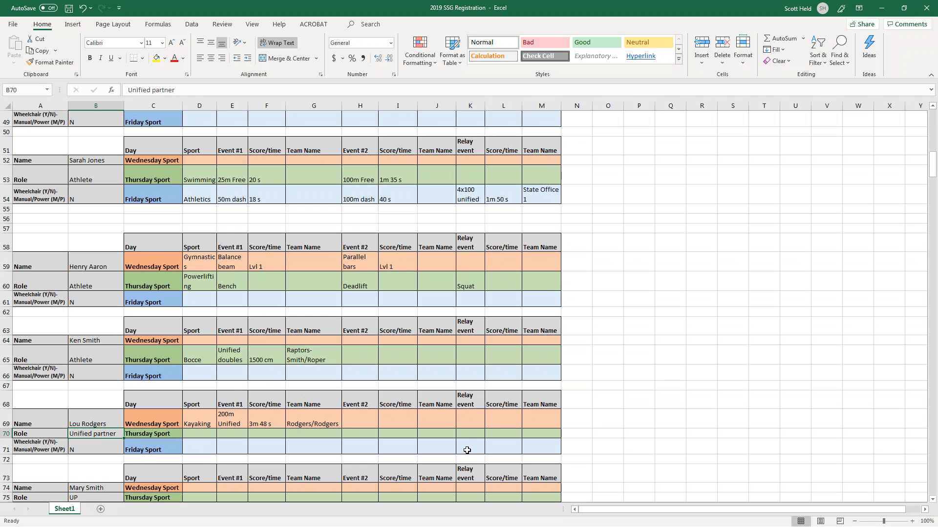
pyautogui.click(467, 450)
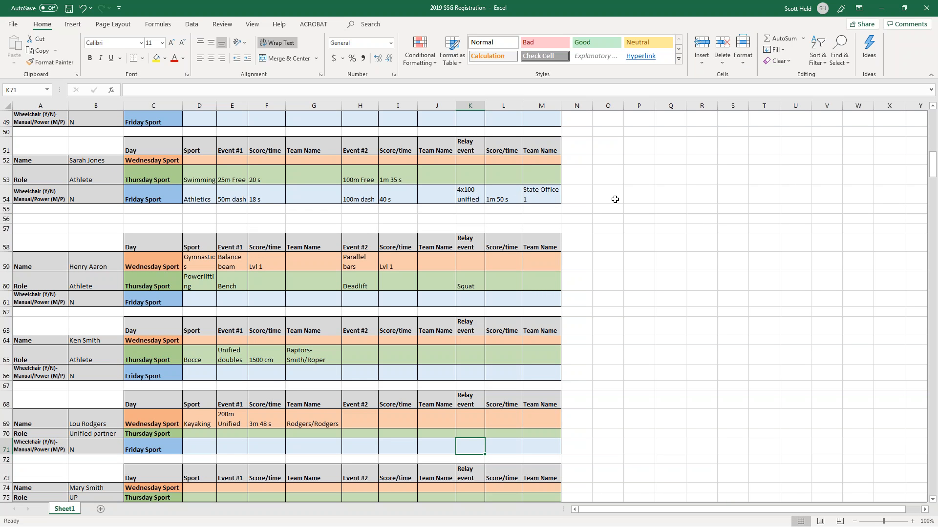
# Fill K71–M71 with 4x100 unified, 1 m 50 s and State Office 1.
pyautogui.write('4x100 unified')
pyautogui.press('Tab')
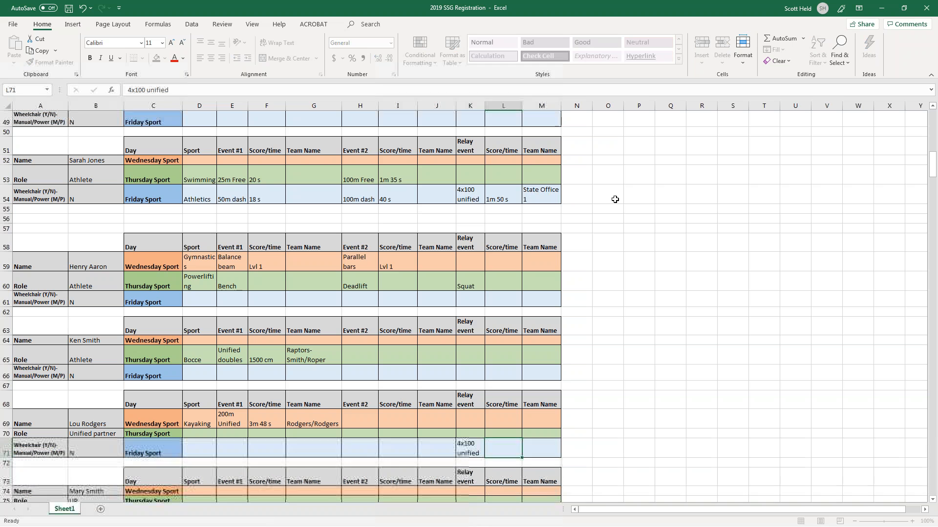
pyautogui.write('1 m')
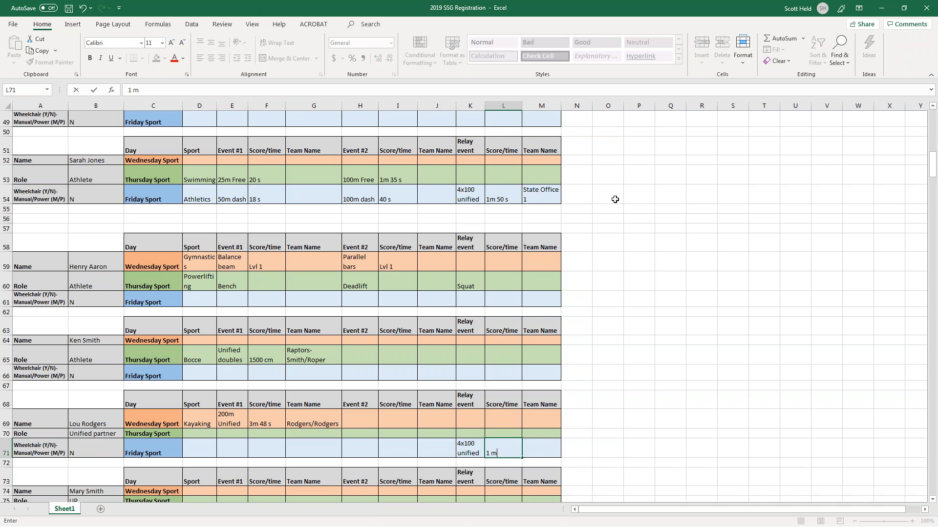
pyautogui.write(' 50 s')
pyautogui.press('Tab')
pyautogui.write('State Office 1')
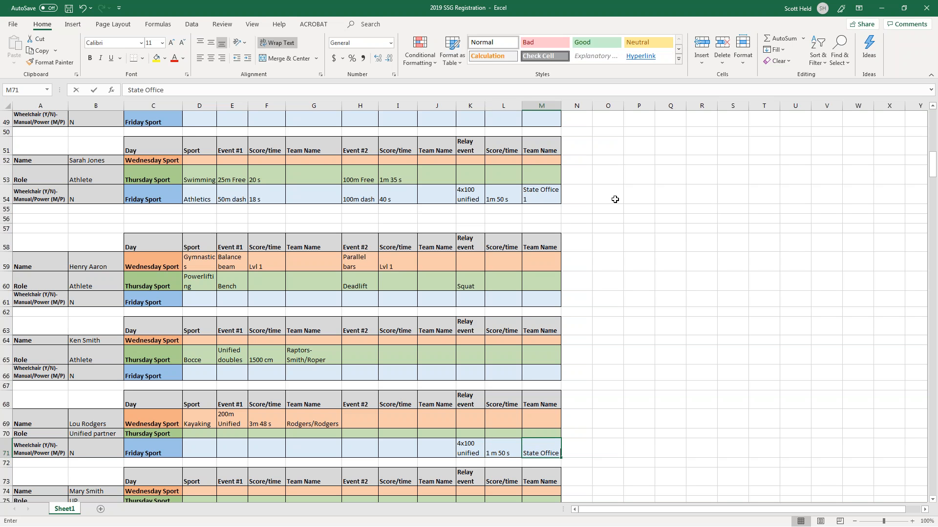
pyautogui.press('Up')
pyautogui.press('Up')
pyautogui.press('Up')
pyautogui.press('Up')
pyautogui.press('Up')
pyautogui.press('Up')
pyautogui.press('Up')
pyautogui.press('Up')
pyautogui.press('Up')
pyautogui.press('Up')
pyautogui.press('Up')
pyautogui.press('Up')
pyautogui.press('Up')
pyautogui.press('Up')
pyautogui.press('Up')
pyautogui.press('Up')
pyautogui.press('Up')
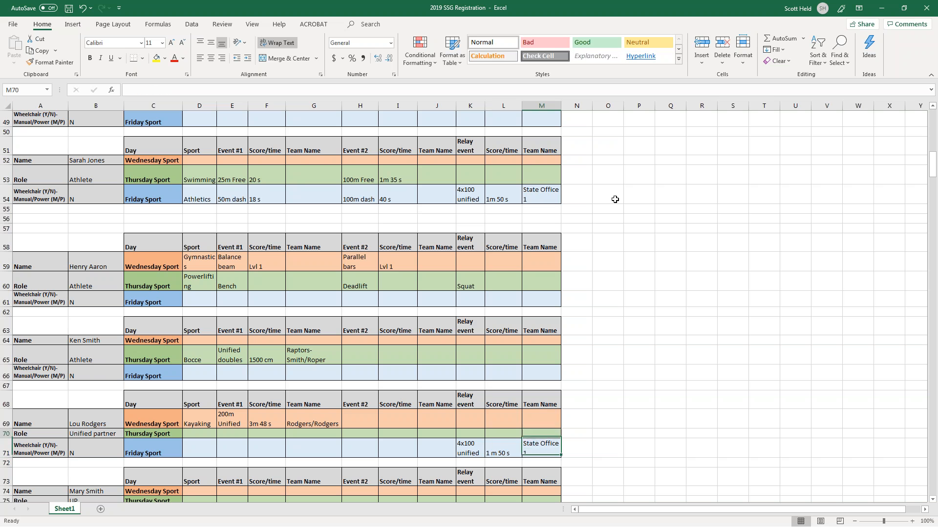
pyautogui.press('Down')
pyautogui.press('Down')
pyautogui.press('Down')
pyautogui.press('Down')
pyautogui.press('Down')
pyautogui.press('Down')
pyautogui.press('Down')
pyautogui.press('Down')
pyautogui.press('Down')
pyautogui.press('Down')
pyautogui.press('Down')
pyautogui.press('Down')
pyautogui.press('Down')
pyautogui.press('Down')
pyautogui.press('Down')
pyautogui.press('Down')
pyautogui.press('Down')
pyautogui.press('Down')
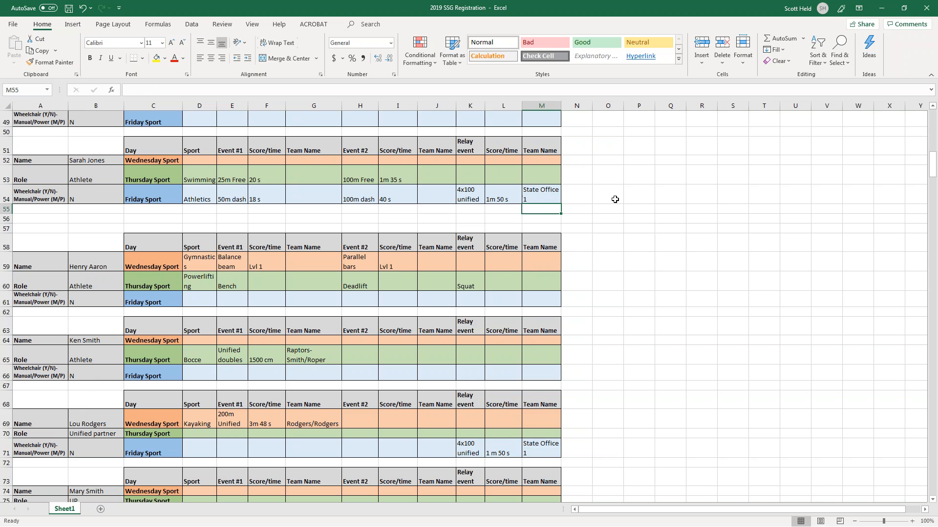
pyautogui.press('Up')
pyautogui.press('Left')
pyautogui.press('Left')
pyautogui.press('Left')
pyautogui.press('Left')
pyautogui.press('Up')
pyautogui.press('Up')
pyautogui.press('Left')
pyautogui.press('Left')
pyautogui.press('Left')
pyautogui.press('Down')
pyautogui.press('Down')
# Enter 4x100 unified in the Friday relay cell K76.
pyautogui.press('Right')
pyautogui.press('Right')
pyautogui.press('Right')
pyautogui.press('Right')
pyautogui.press('Down')
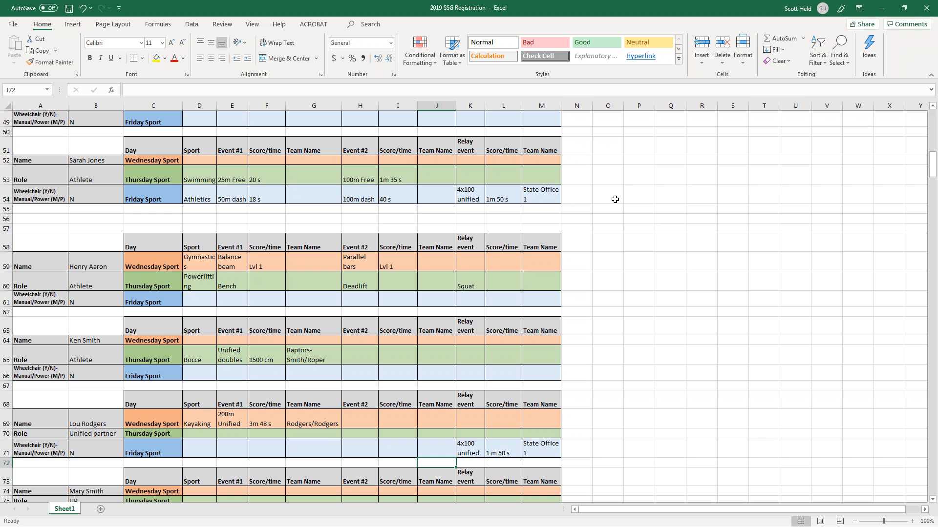
pyautogui.press('Down')
pyautogui.press('Down')
pyautogui.press('Down')
pyautogui.press('Down')
pyautogui.press('Down')
pyautogui.press('Down')
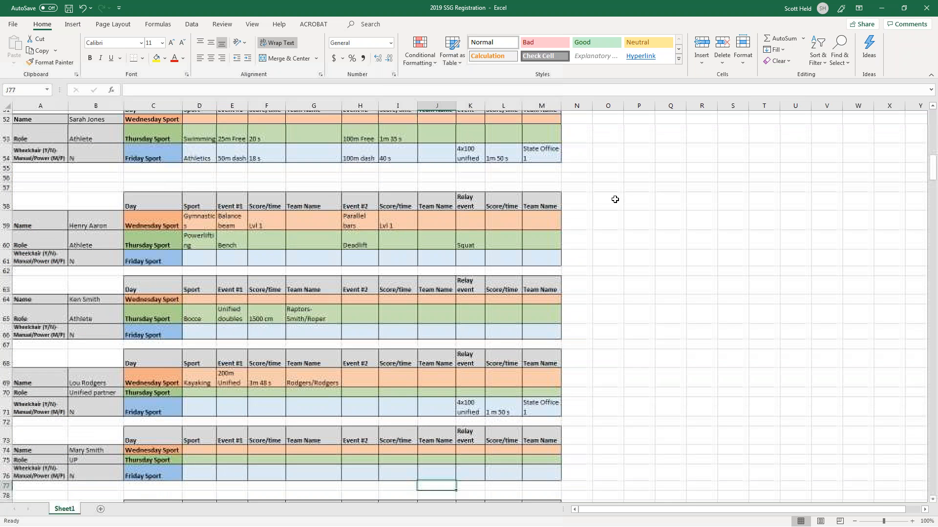
pyautogui.press('Left')
pyautogui.press('Left')
pyautogui.press('Left')
pyautogui.press('Left')
pyautogui.press('Left')
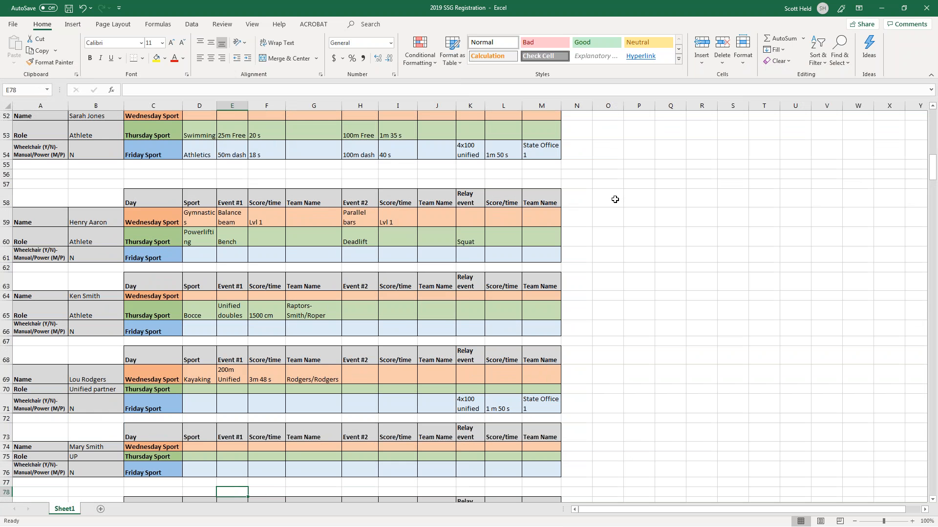
pyautogui.press('Up')
pyautogui.press('Up')
pyautogui.press('Left')
pyautogui.press('Up')
pyautogui.press('Down')
pyautogui.press('Right')
pyautogui.press('Right')
pyautogui.press('Right')
pyautogui.press('Right')
pyautogui.press('Right')
pyautogui.press('Right')
pyautogui.press('Right')
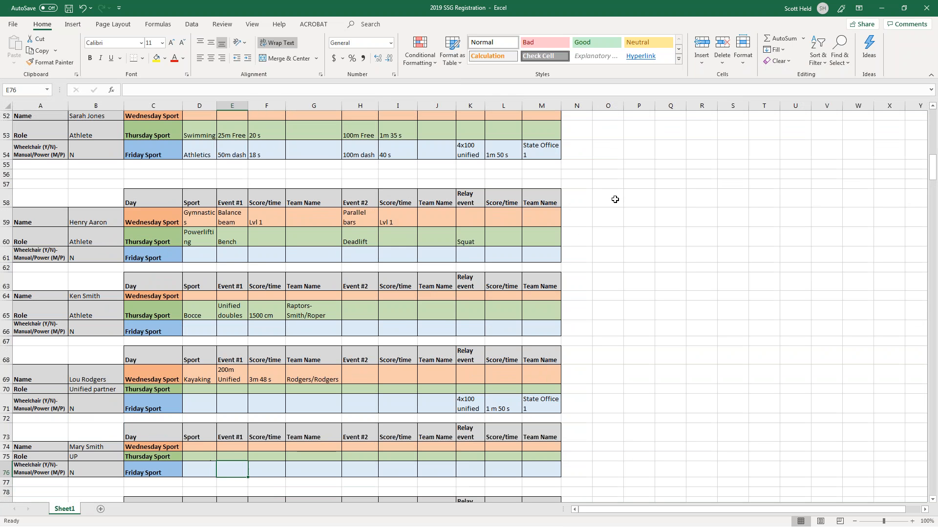
pyautogui.write('4x100')
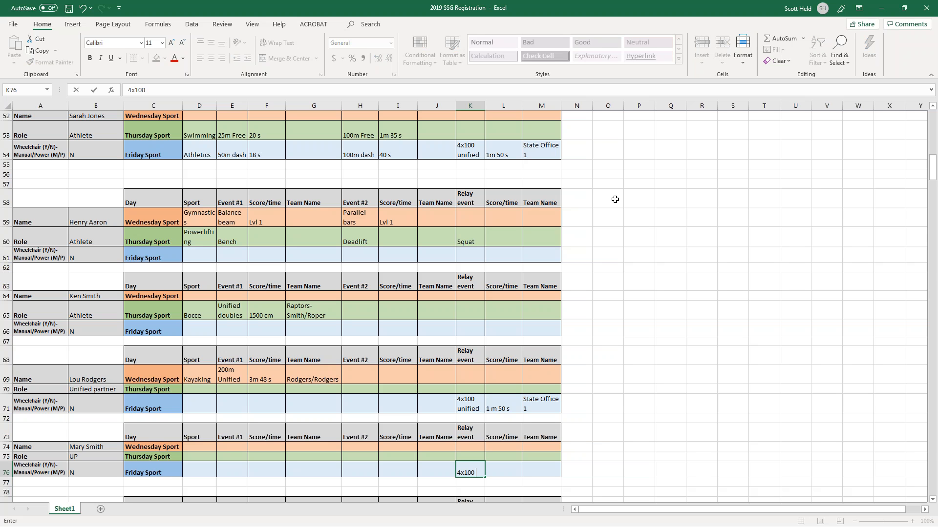
pyautogui.write(' unified')
pyautogui.press('Tab')
# Add the 1 m 50 s time and State Office 1 team name in row 76.
pyautogui.write('1')
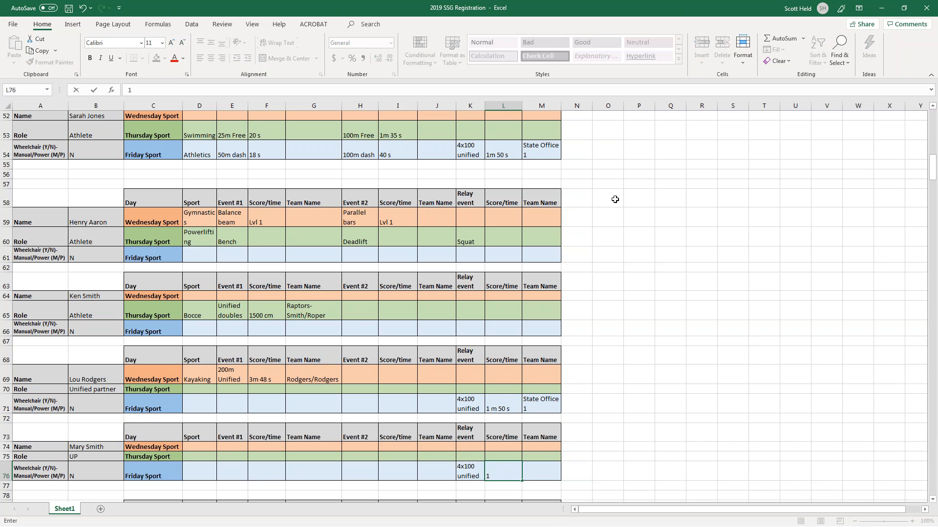
pyautogui.write(' m 50 s')
pyautogui.press('Tab')
pyautogui.write('State')
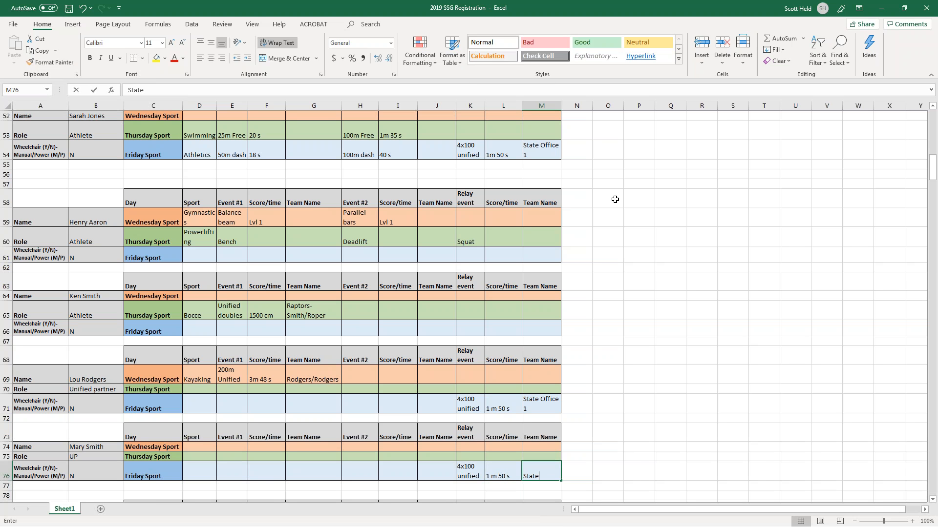
pyautogui.write(' Office 1')
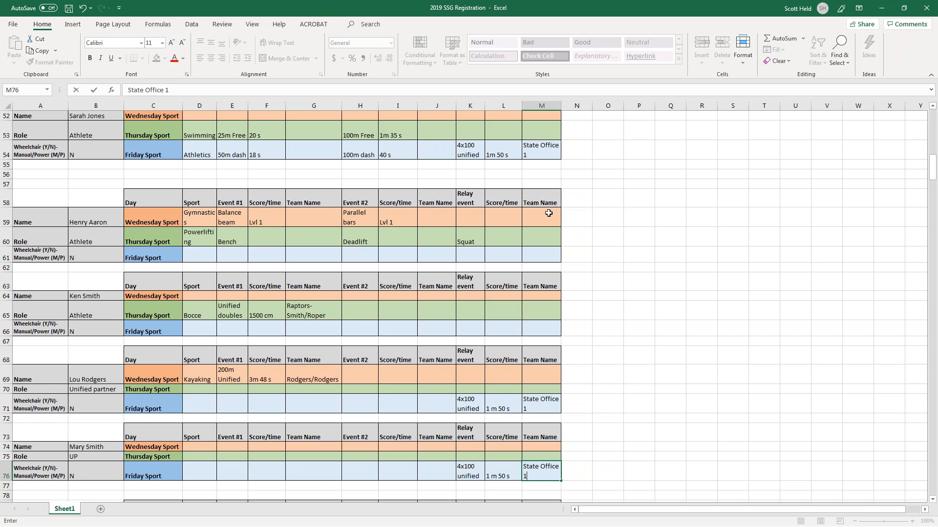
pyautogui.scroll(3, 524, 230)
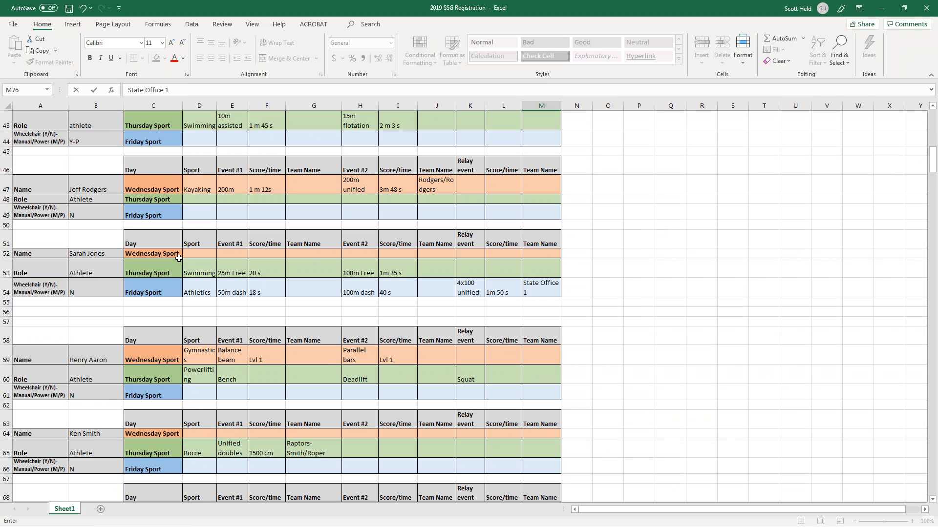
# Enter 4x100 unified, 1m 50s and State Office 1 in K49–M49.
pyautogui.click(195, 218)
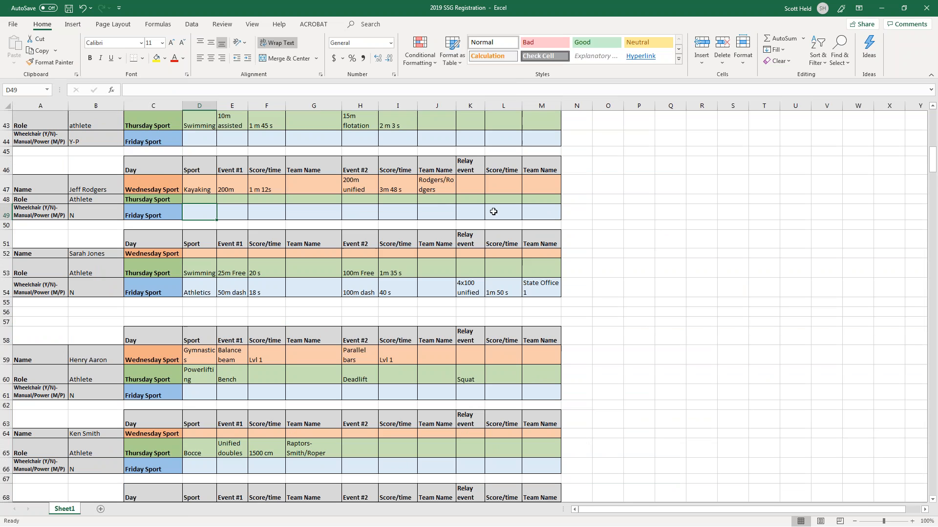
pyautogui.click(471, 217)
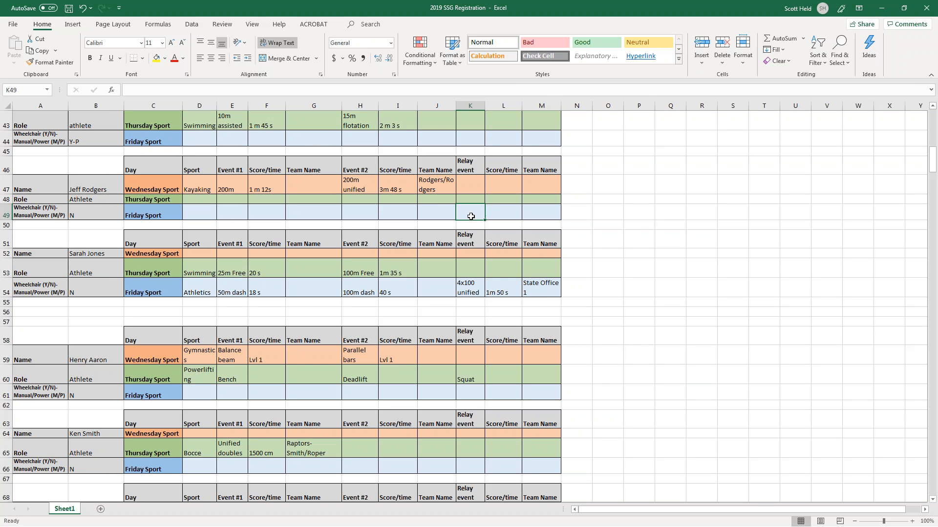
pyautogui.write('4')
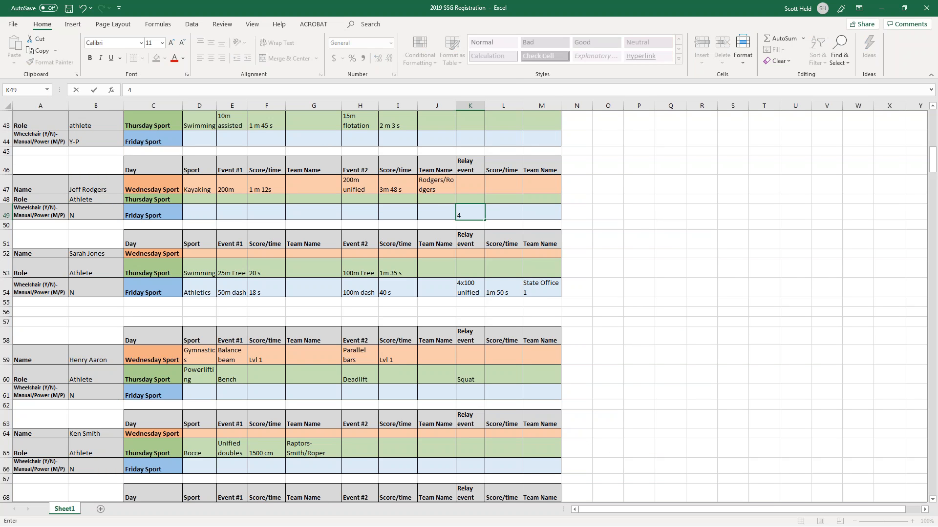
pyautogui.write('x100 unified')
pyautogui.press('Tab')
pyautogui.write('1m 50s')
pyautogui.press('Tab')
pyautogui.write('S')
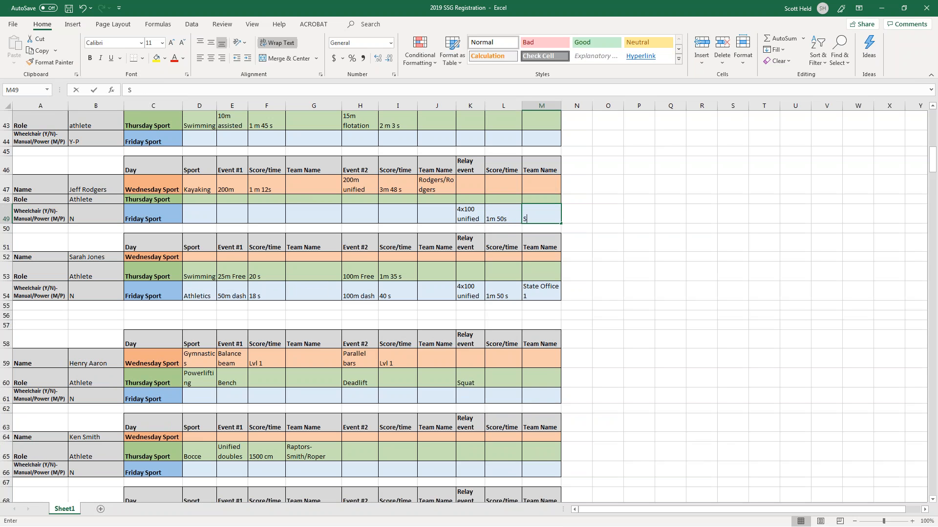
pyautogui.write('tate Office 1')
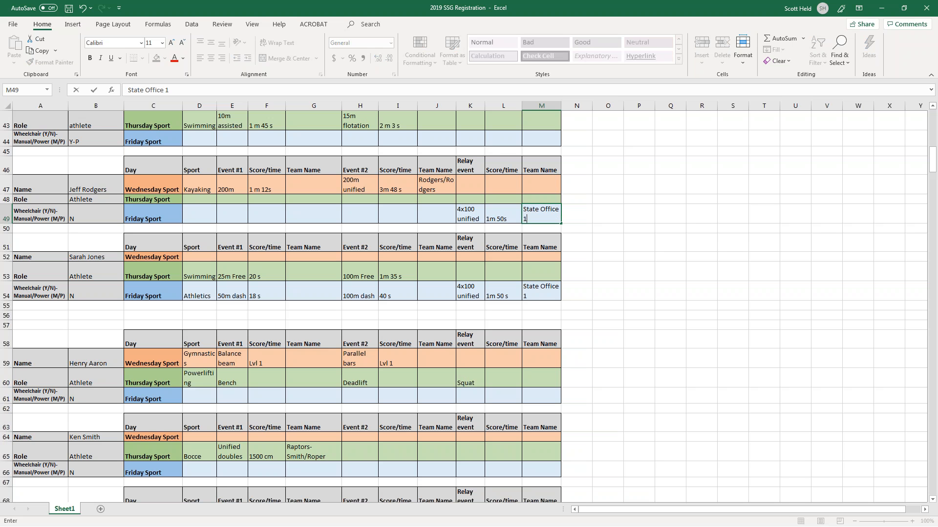
pyautogui.click(659, 359)
# Clear the K49–M49 relay entries, then undo to restore them.
pyautogui.scroll(-6, 542, 229)
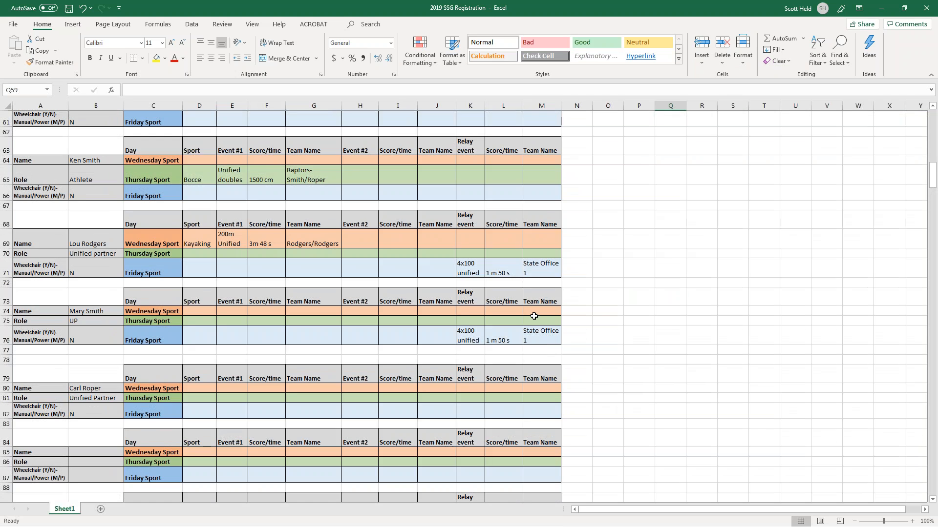
pyautogui.scroll(5, 538, 317)
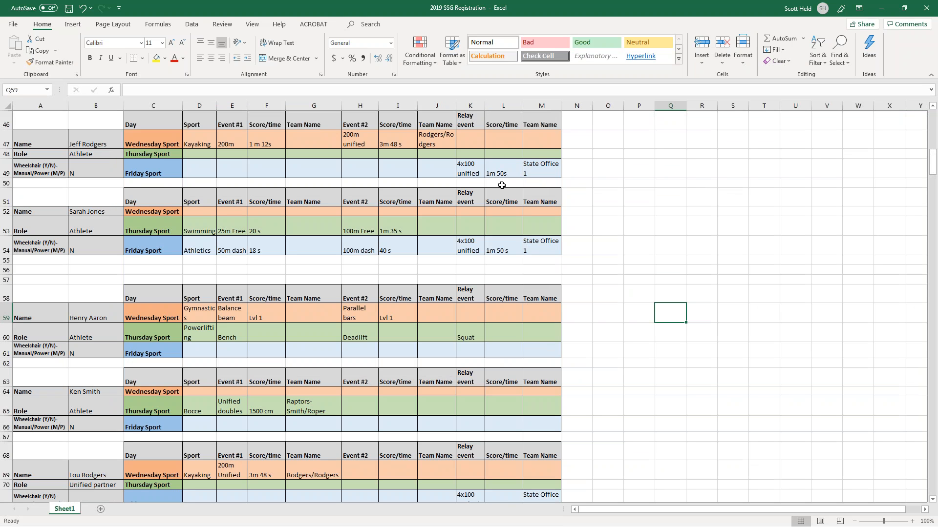
pyautogui.moveTo(551, 173); pyautogui.dragTo(477, 166)
pyautogui.press('Delete')
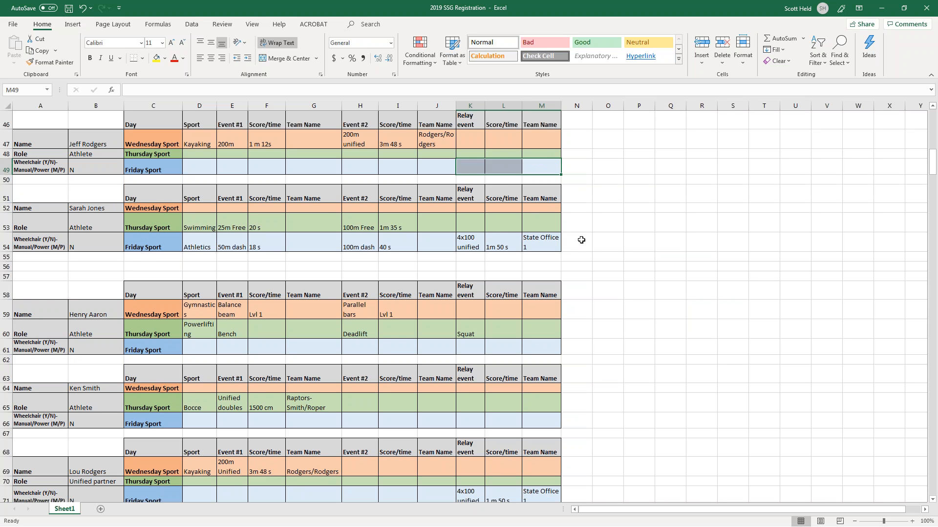
pyautogui.click(83, 11)
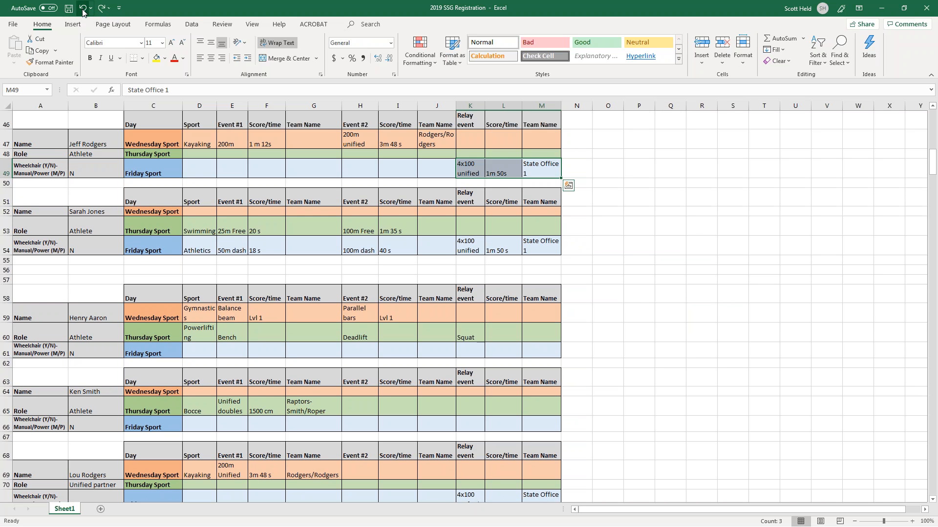
pyautogui.click(602, 261)
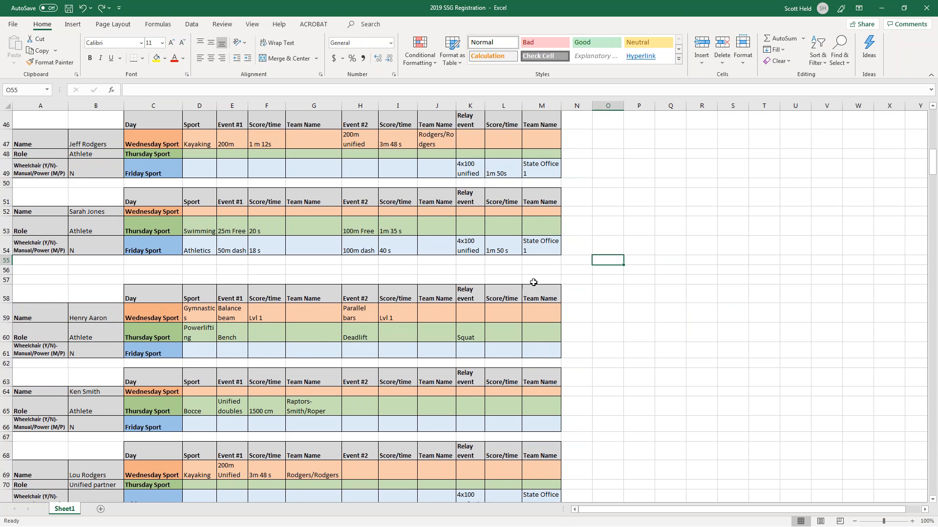
pyautogui.scroll(-1, 529, 246)
pyautogui.scroll(-3, 511, 273)
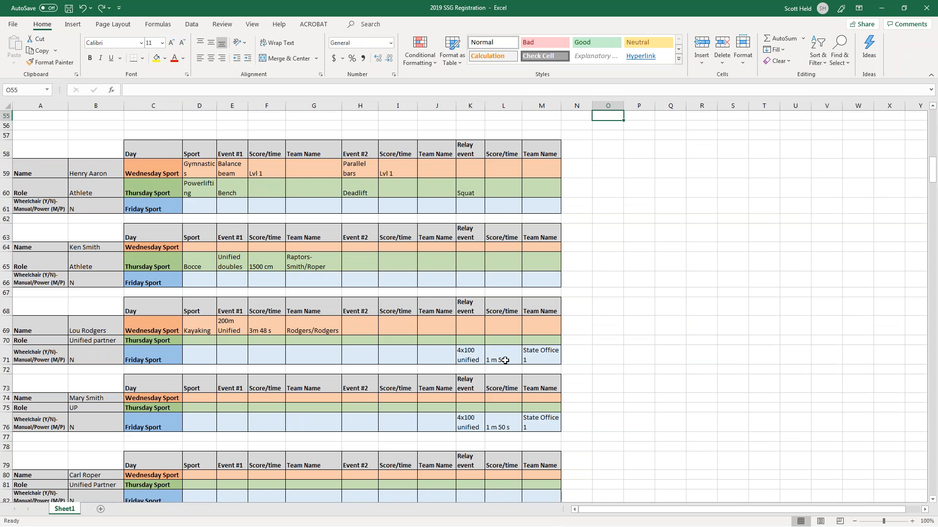
pyautogui.scroll(1, 505, 301)
pyautogui.scroll(4, 504, 301)
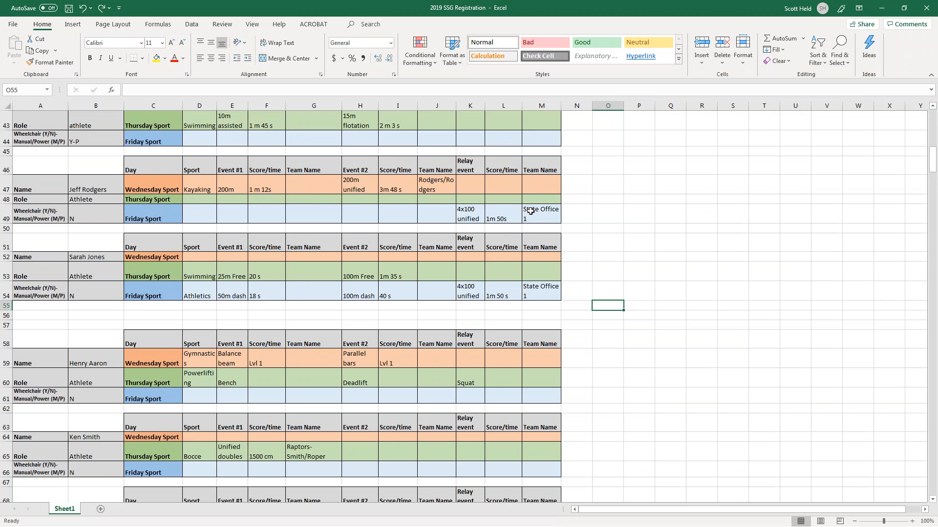
pyautogui.scroll(-8, 531, 211)
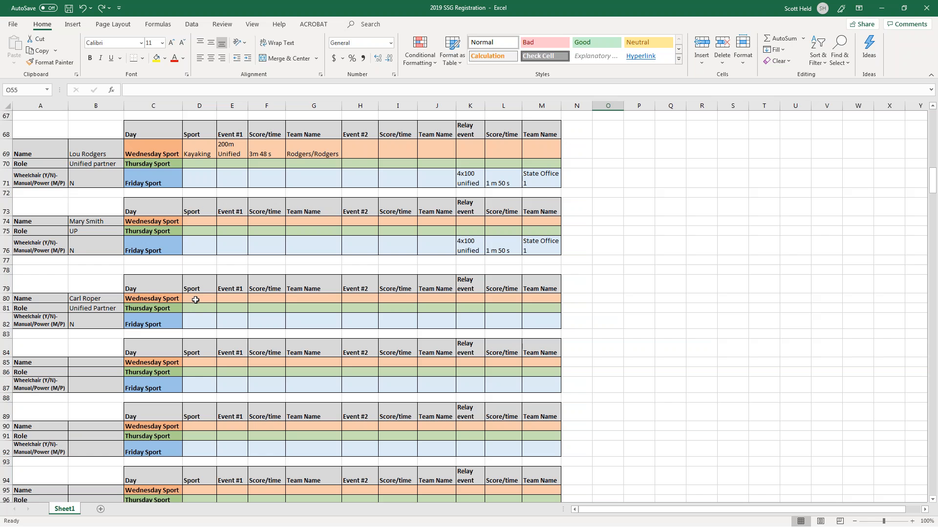
pyautogui.scroll(1, 196, 300)
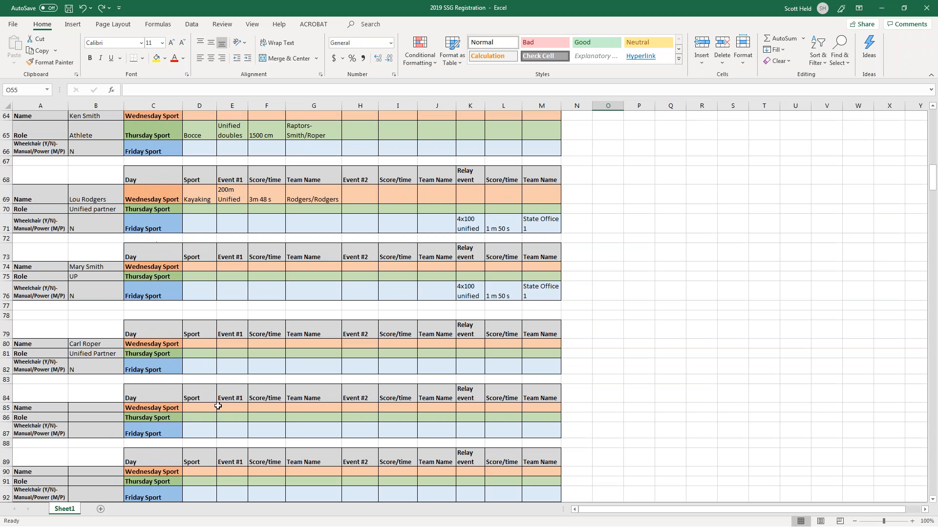
# Enter Bocce, Unified doubles, 1500 cm and team Raptors with both partners' surnames in D81:G81.
pyautogui.click(197, 355)
pyautogui.write('Bocce')
pyautogui.press('Tab')
pyautogui.write('Unified doubles')
pyautogui.press('Tab')
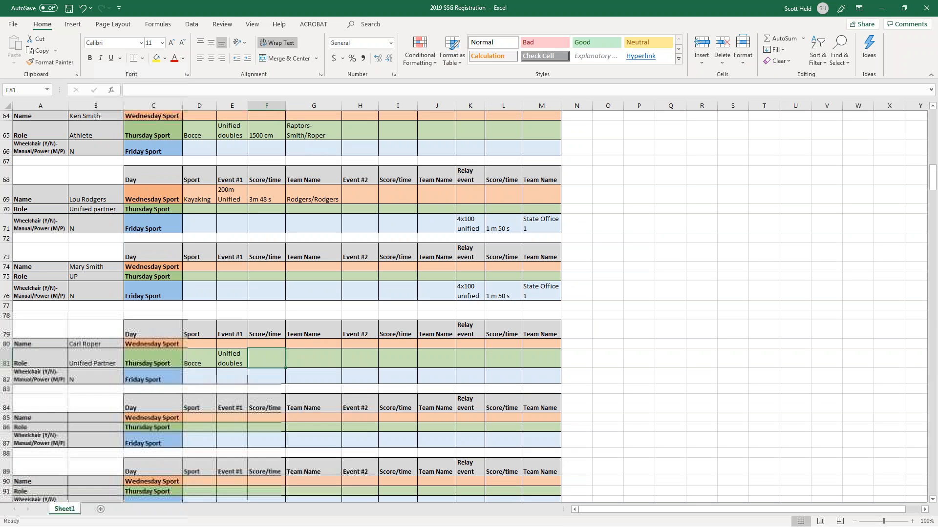
pyautogui.write('1500')
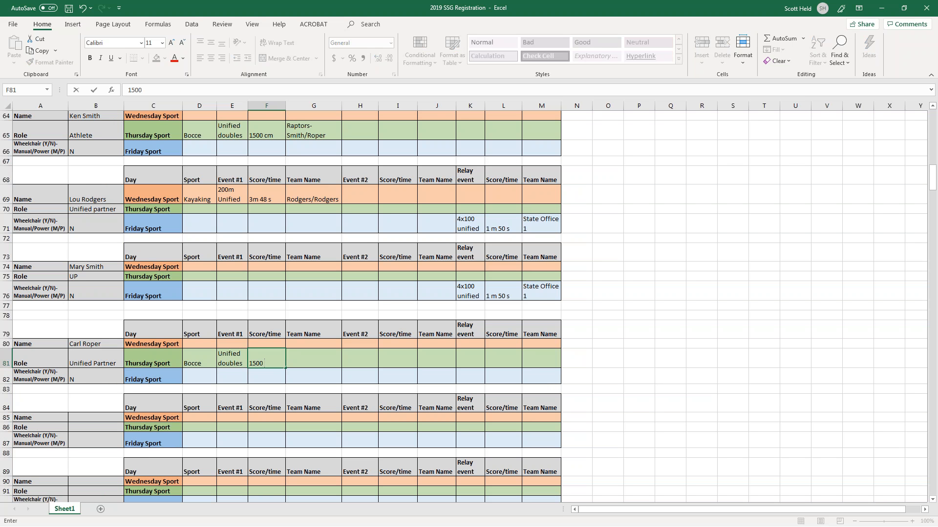
pyautogui.write(' cm')
pyautogui.press('Tab')
pyautogui.write('Rapto')
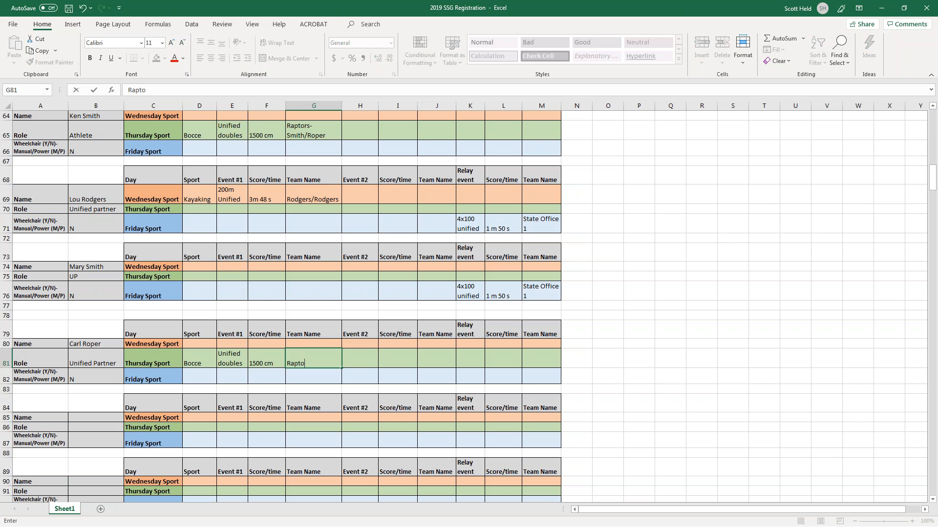
pyautogui.write('rs- Smith/Roper')
pyautogui.press('Return')
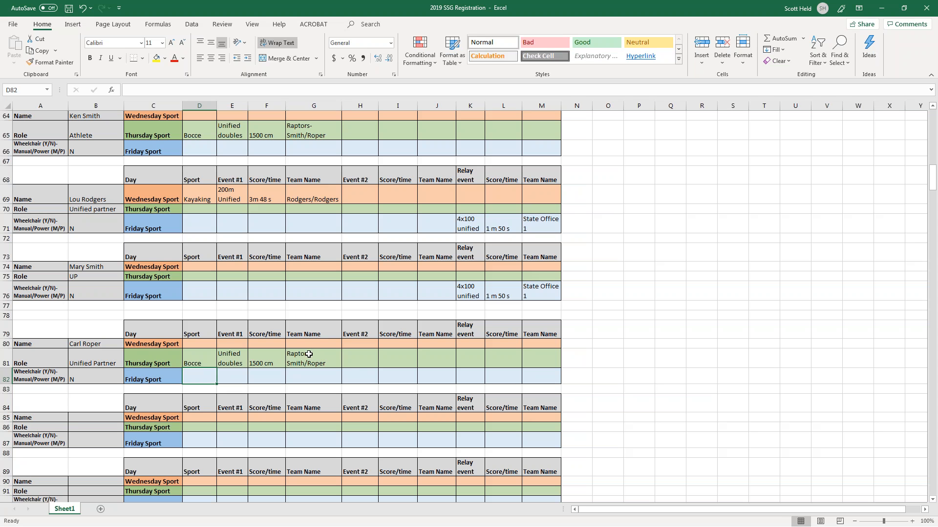
# Select D81:G81 alongside D65:G65 to compare the two Bocce entries, then deselect.
pyautogui.moveTo(309, 354); pyautogui.dragTo(214, 355)
pyautogui.moveTo(308, 131); pyautogui.dragTo(210, 133)
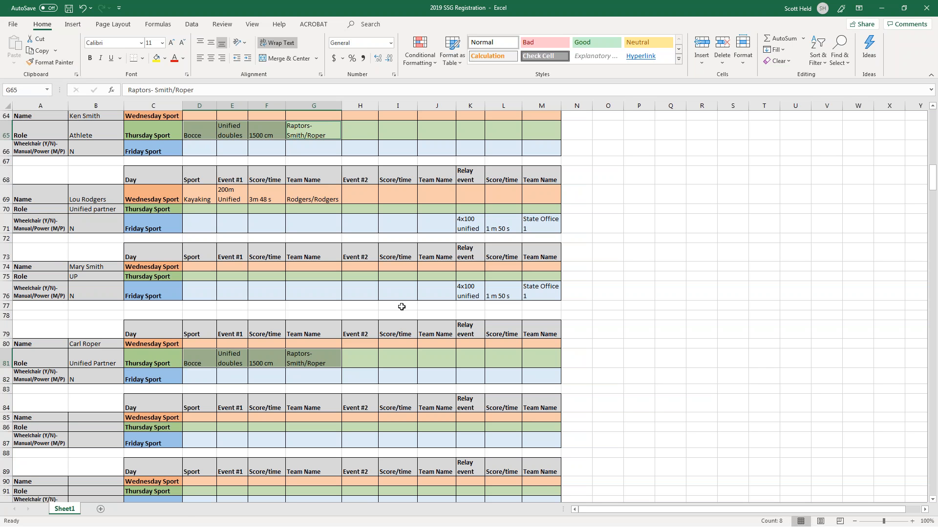
pyautogui.click(401, 307)
# Scroll down through the registration sheet and back up.
pyautogui.scroll(-2, 390, 305)
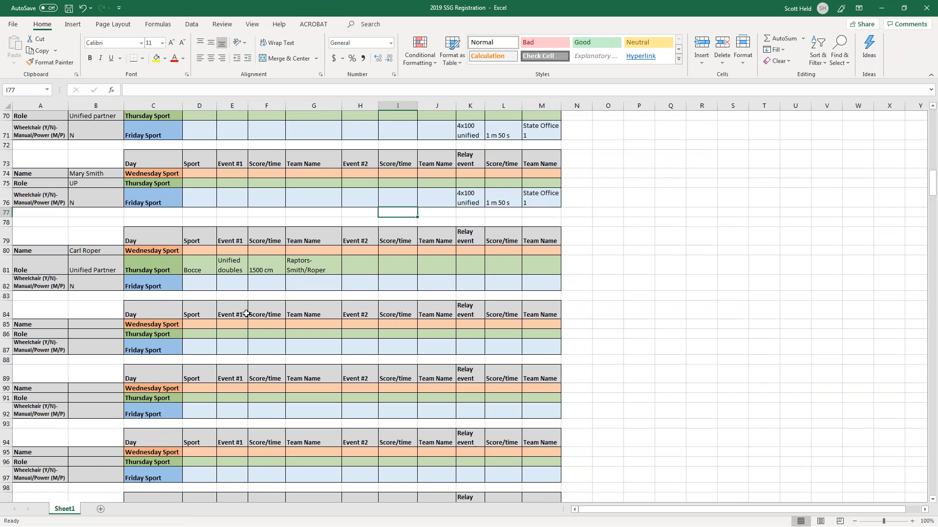
pyautogui.scroll(-2, 202, 316)
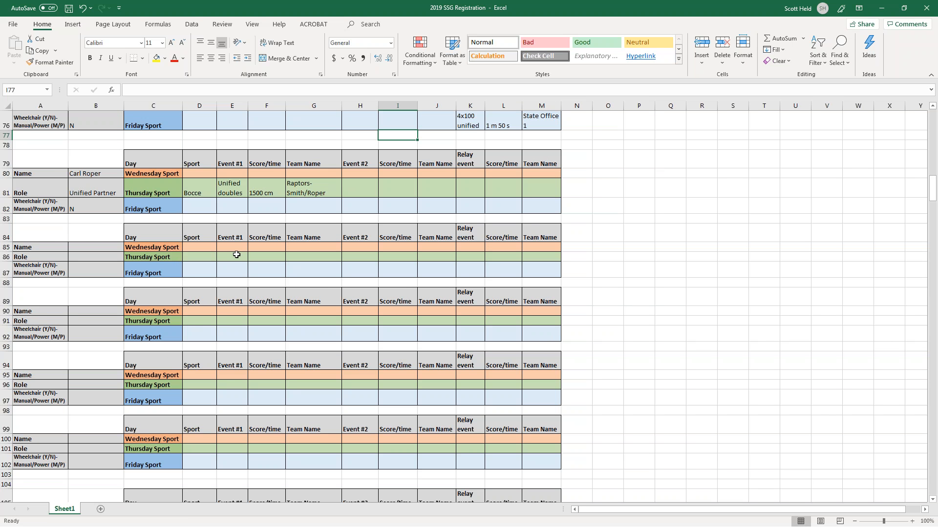
pyautogui.scroll(-3, 270, 320)
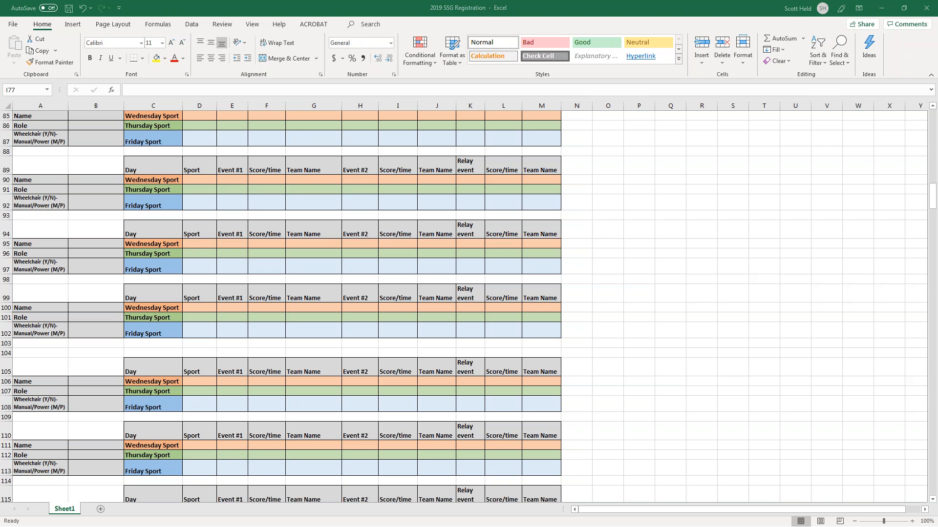
pyautogui.scroll(7, 188, 266)
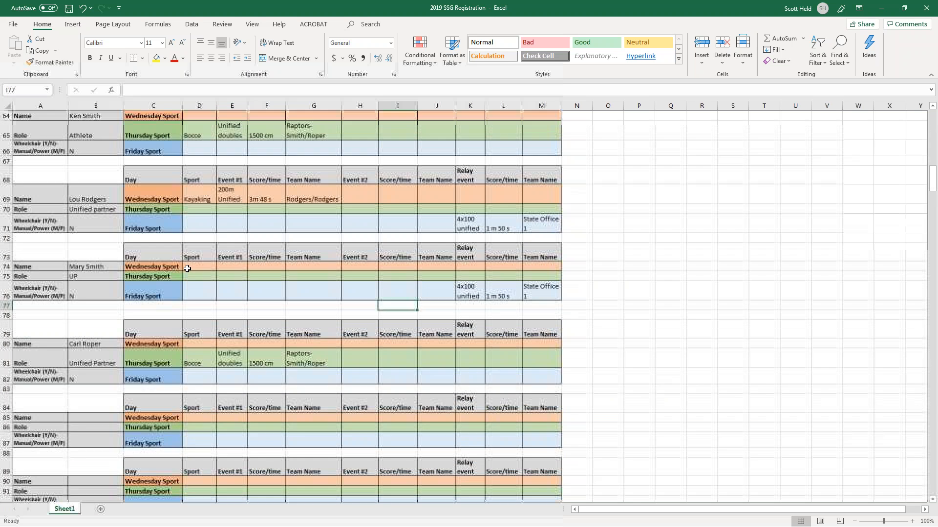
pyautogui.scroll(3, 186, 269)
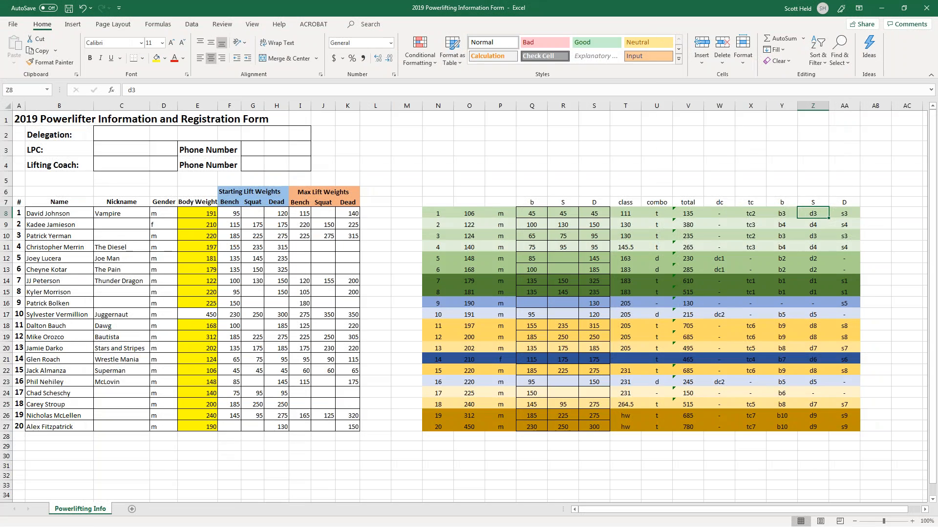
# Delete all lifter names and weights in the form range B4:AA32.
pyautogui.scroll(-9, 163, 227)
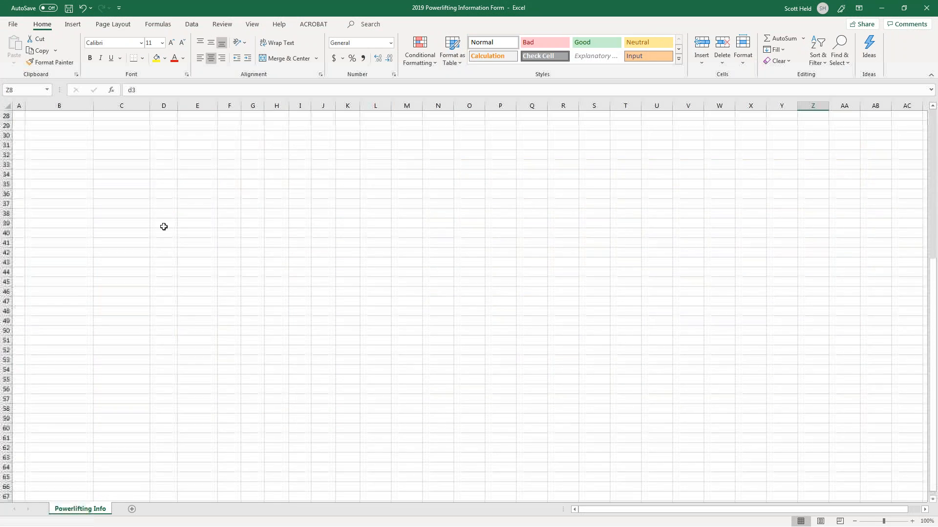
pyautogui.scroll(1, 197, 319)
pyautogui.scroll(-1, 194, 321)
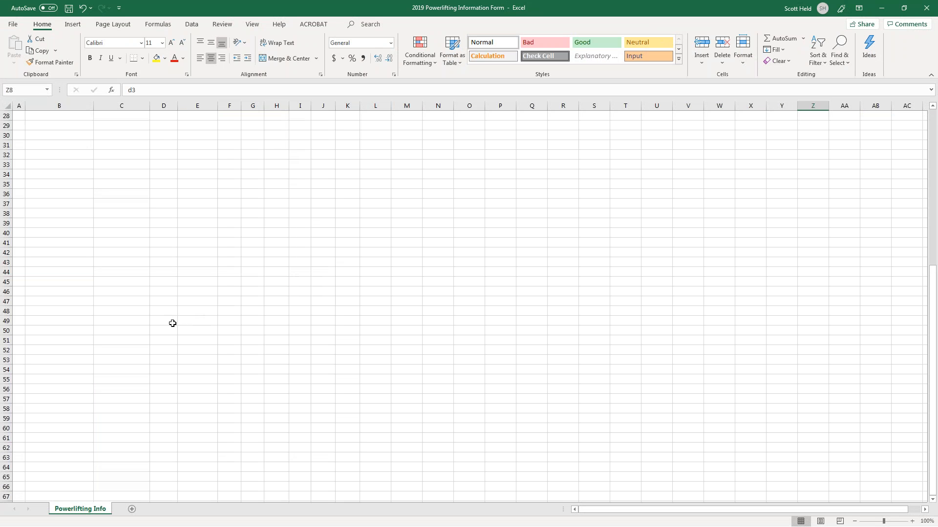
pyautogui.scroll(5, 173, 324)
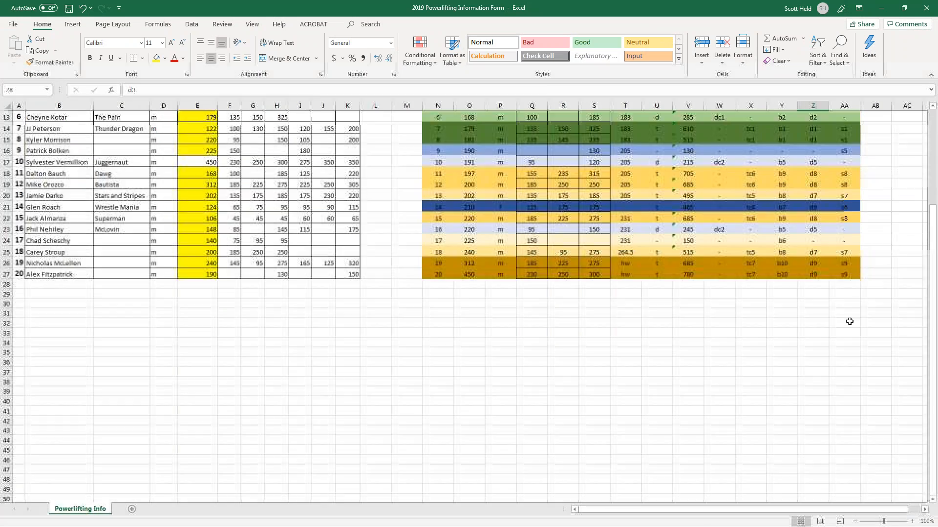
pyautogui.moveTo(850, 322); pyautogui.dragTo(46, 167)
pyautogui.press('Delete')
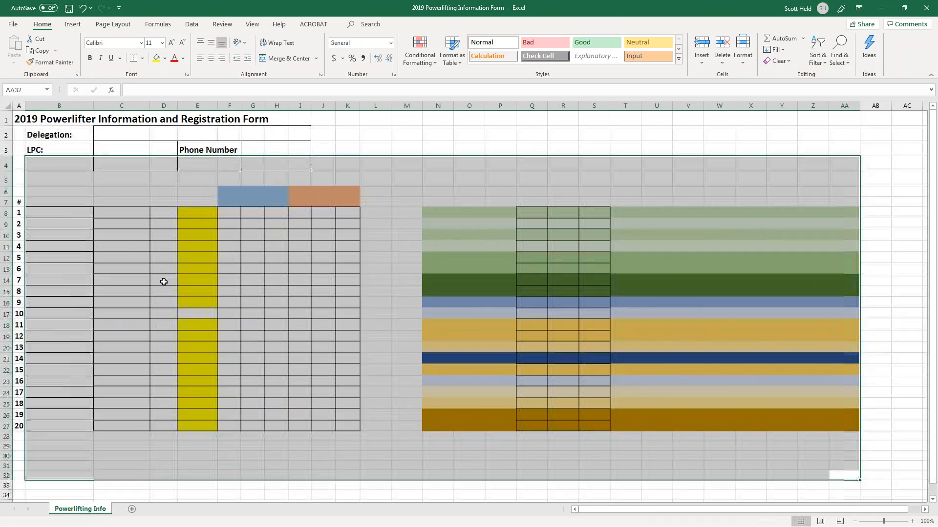
# Select the coloured side table starting at M4.
pyautogui.scroll(-1, 209, 310)
pyautogui.scroll(1, 205, 305)
pyautogui.click(205, 305)
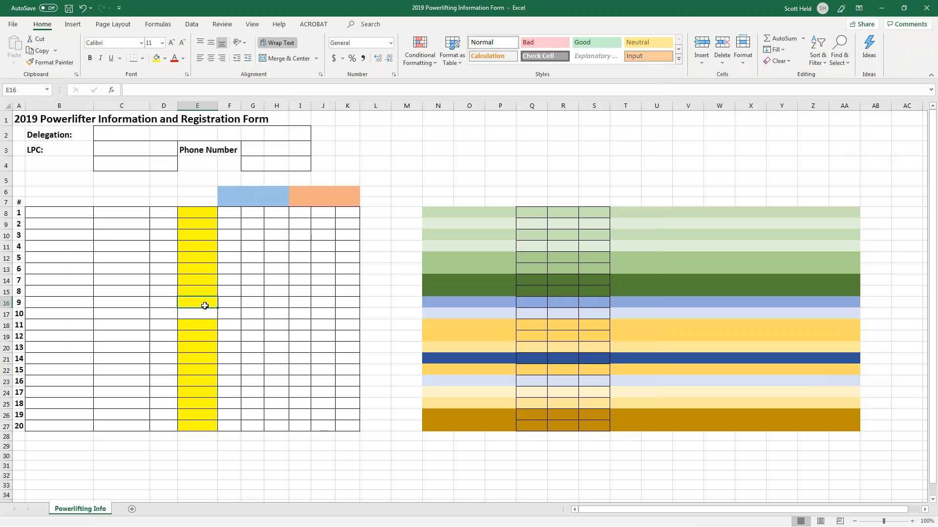
pyautogui.moveTo(409, 166); pyautogui.dragTo(886, 469)
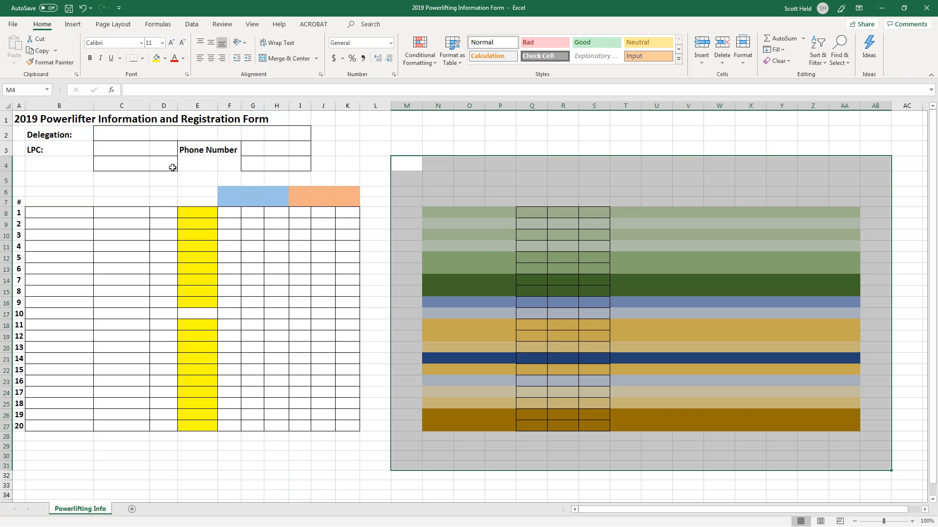
# Enter SOMT State Office as the Delegation in C2.
pyautogui.click(120, 136)
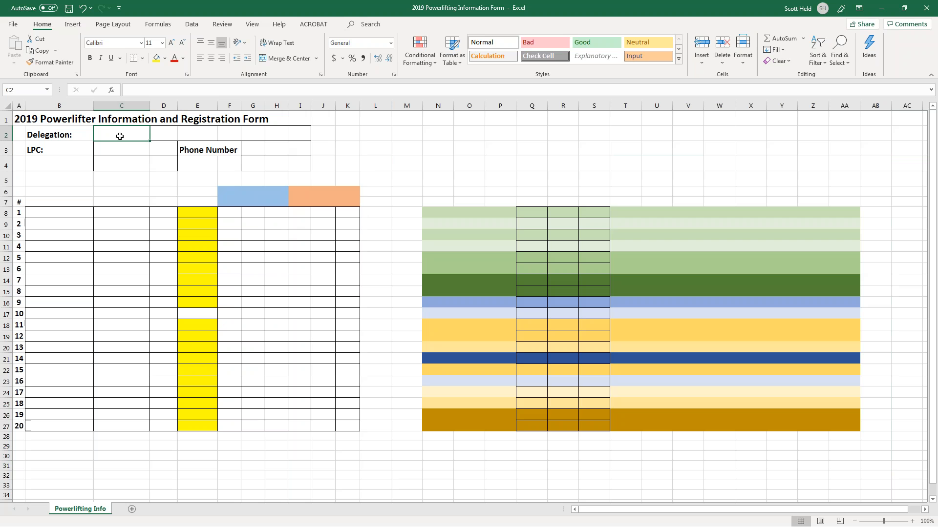
pyautogui.write('SOMT St')
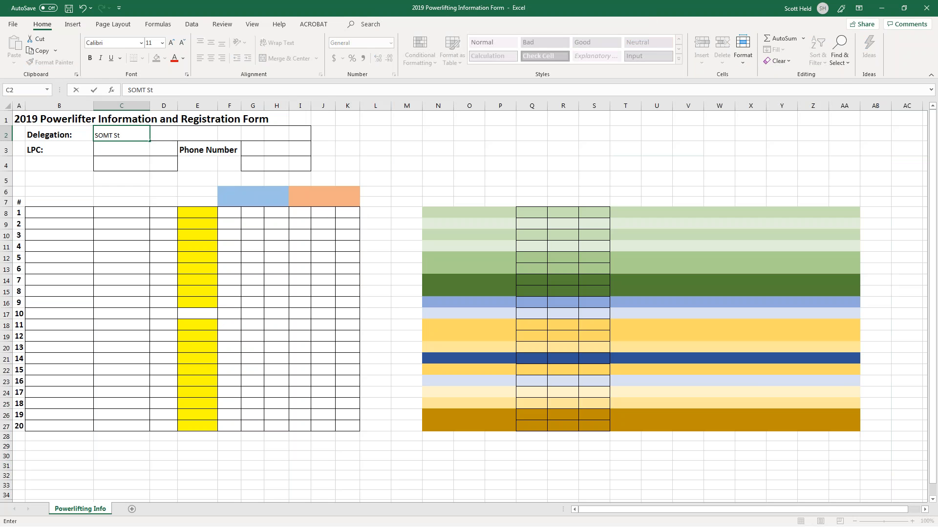
pyautogui.write('ate Office')
pyautogui.press('Return')
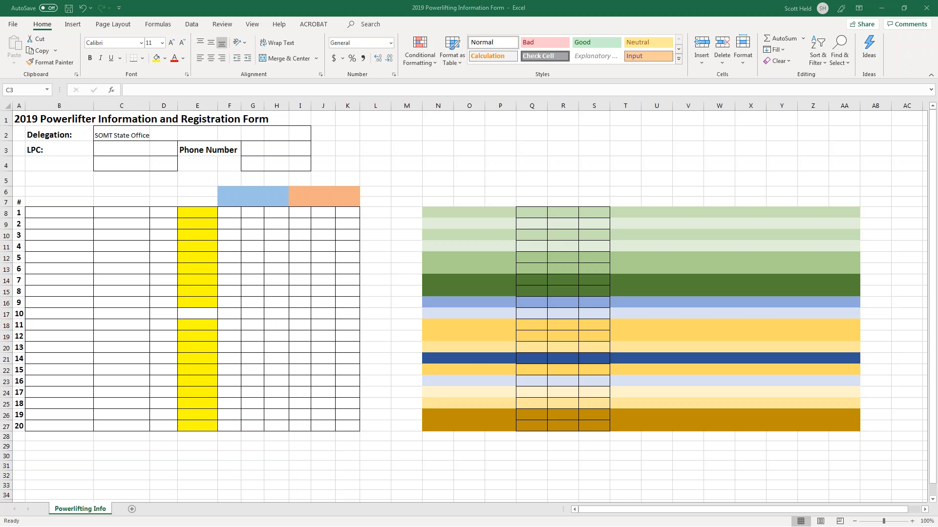
# Look up the LPC in the registration workbook, then enter the LPC's name and phone number in row 3.
pyautogui.hotkey('alt', 'Tab')
pyautogui.scroll(18, 166, 345)
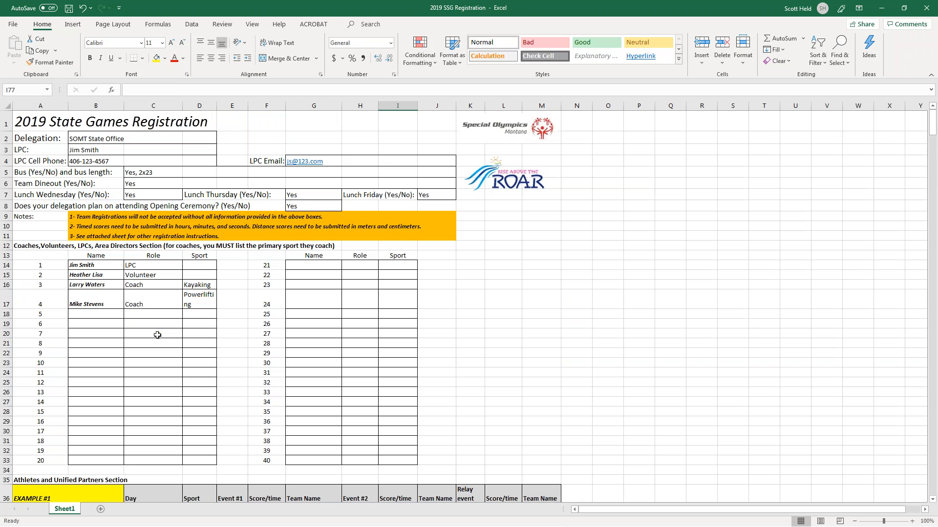
pyautogui.click(98, 150)
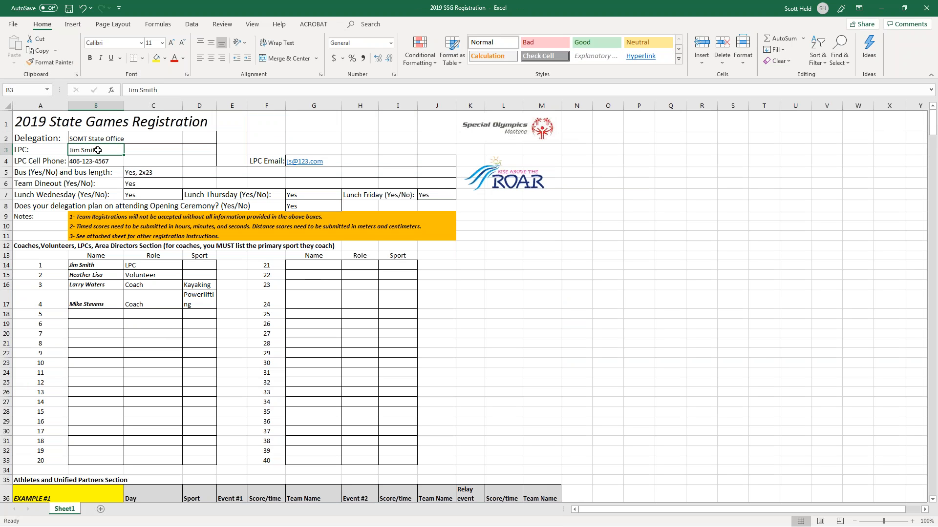
pyautogui.hotkey('alt', 'Tab')
pyautogui.write('Jim Smith')
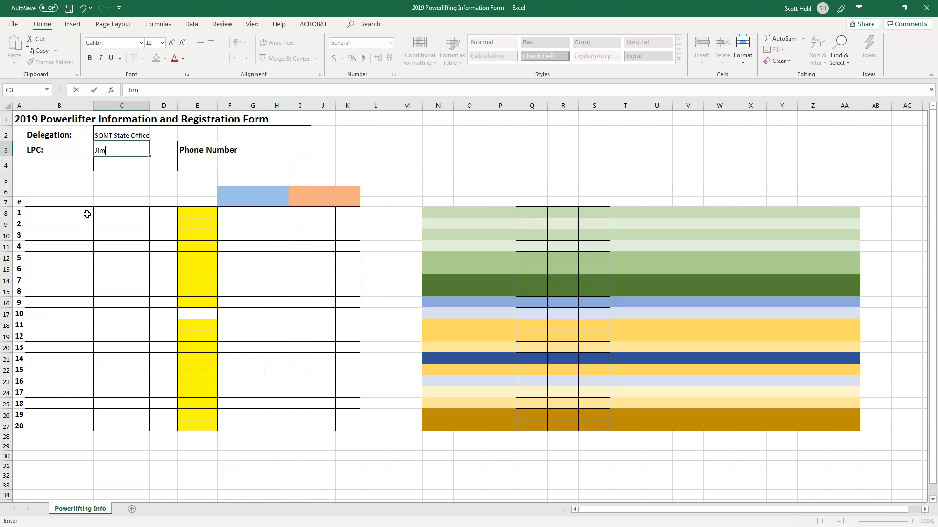
pyautogui.press('Tab')
pyautogui.press('Tab')
pyautogui.press('Tab')
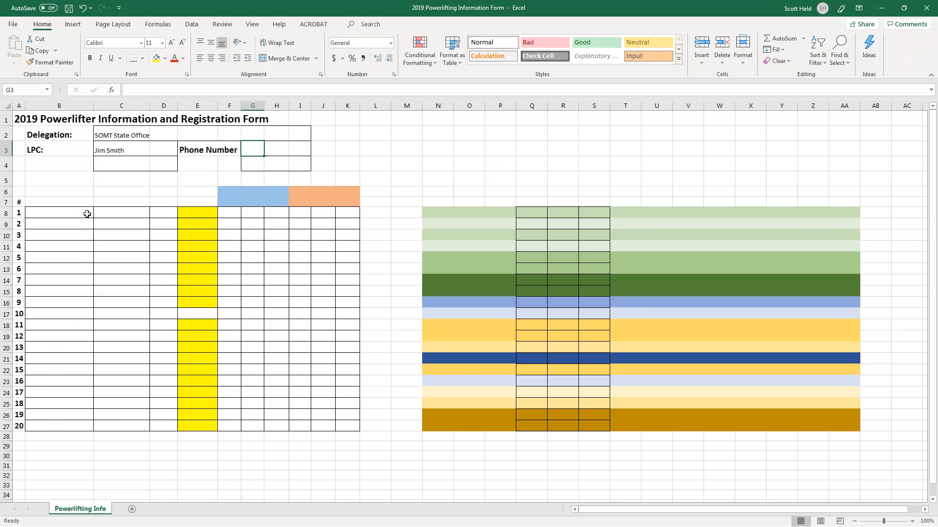
pyautogui.write('406')
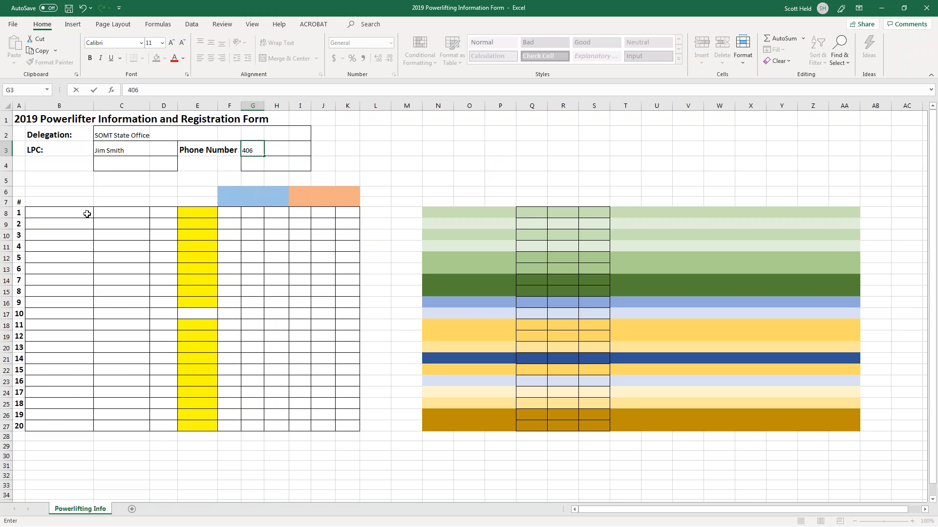
pyautogui.write('-123-4567')
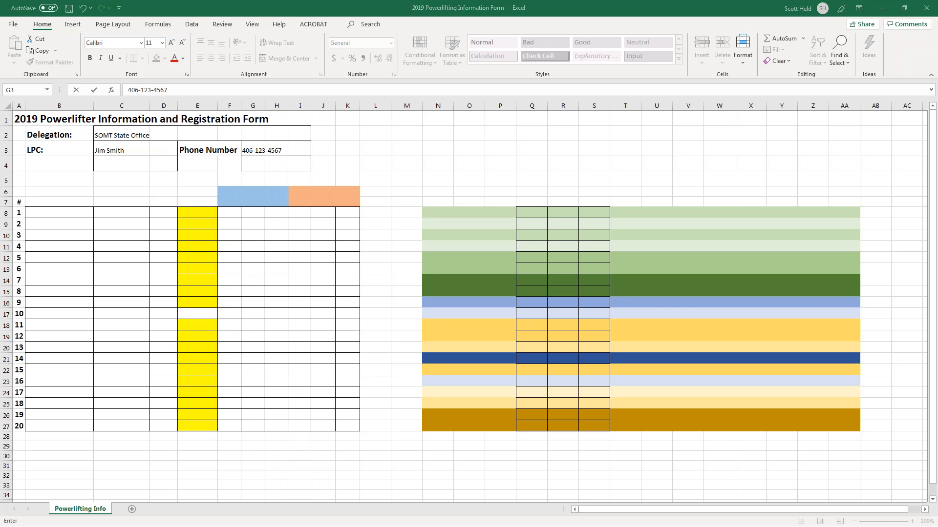
pyautogui.click(188, 226)
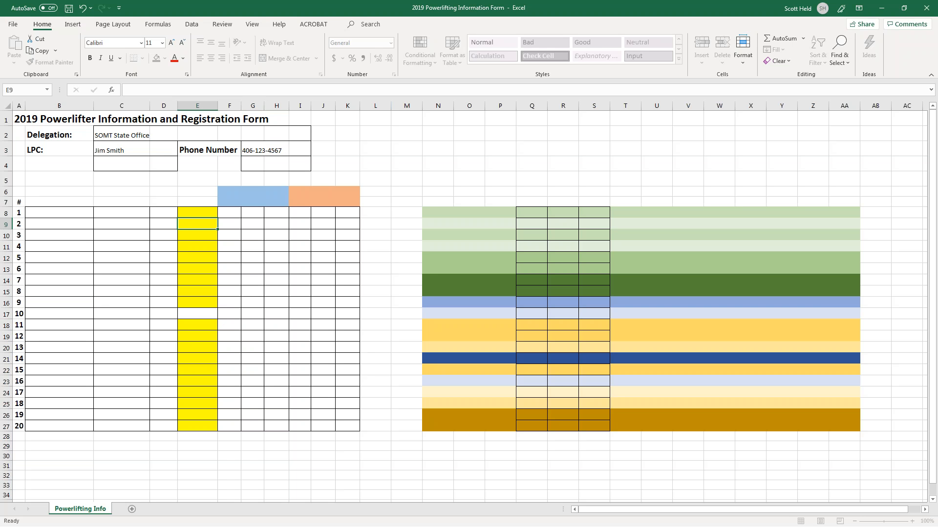
pyautogui.click(156, 223)
# Redo the roster clearing, then re-enter the LPC's name and phone number in row 3.
pyautogui.hotkey('ctrl', 'z')
pyautogui.hotkey('ctrl', 'z')
pyautogui.hotkey('ctrl', 'z')
pyautogui.hotkey('ctrl', 'z')
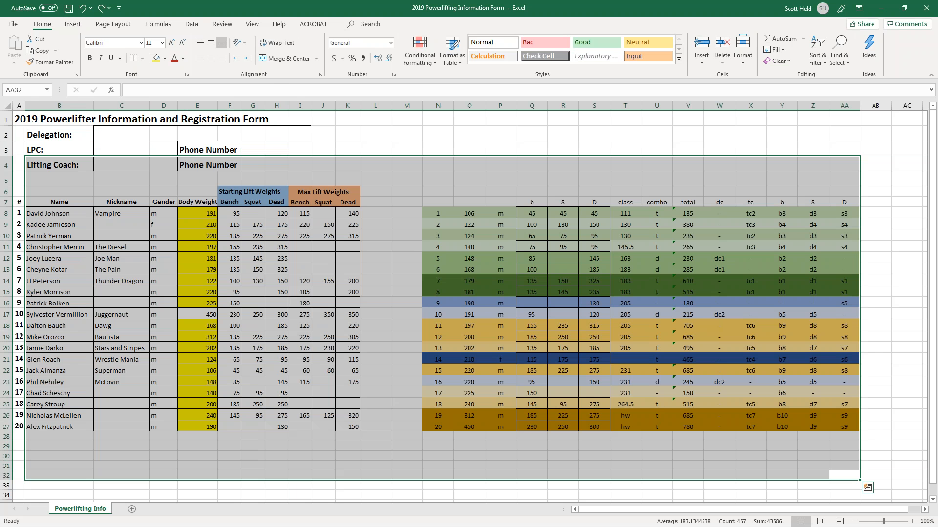
pyautogui.hotkey('ctrl', 'y')
pyautogui.hotkey('ctrl', 'y')
pyautogui.hotkey('ctrl', 'y')
pyautogui.hotkey('ctrl', 'y')
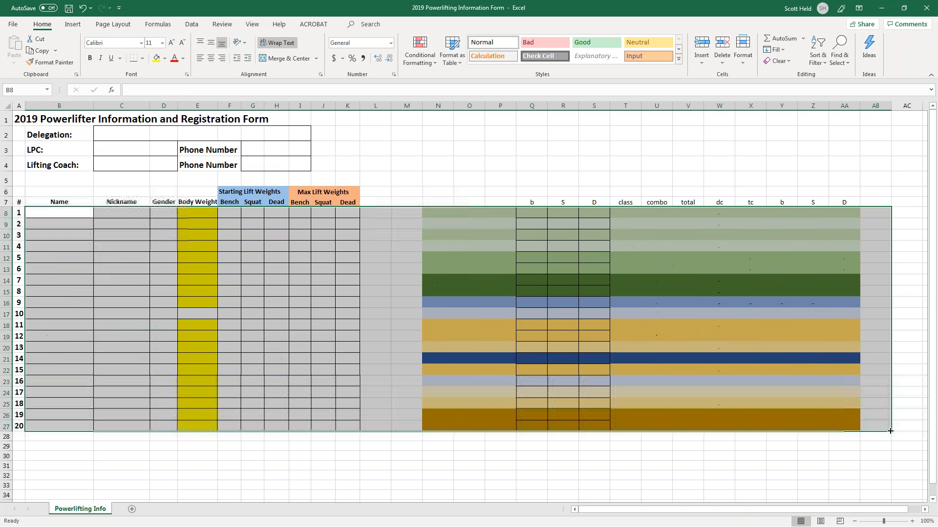
pyautogui.click(294, 311)
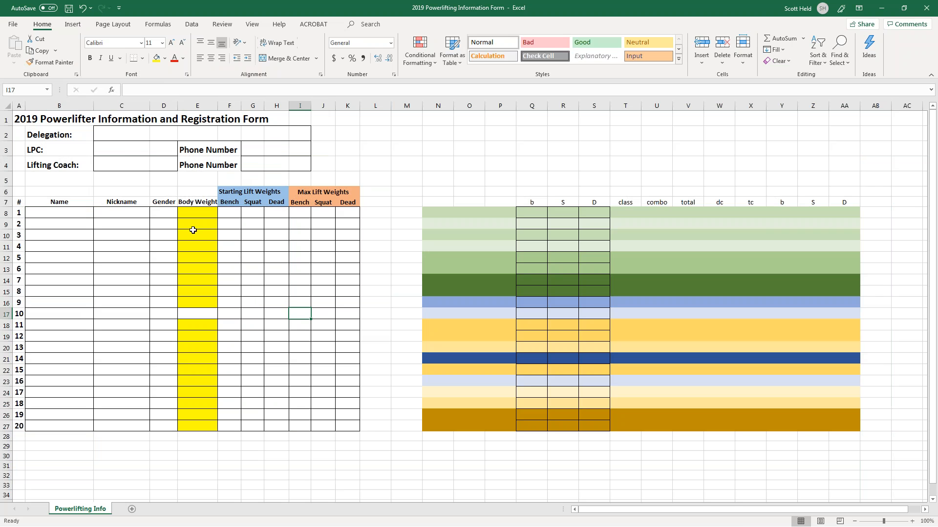
pyautogui.click(112, 161)
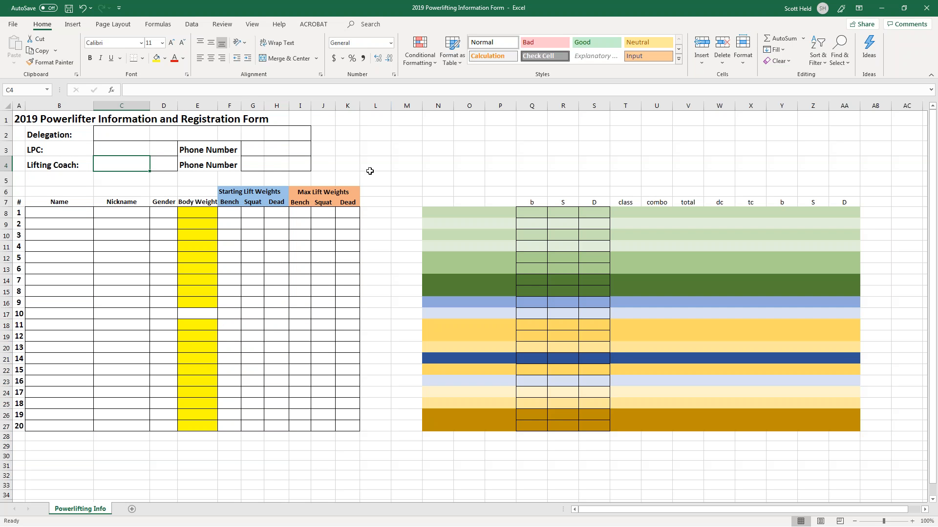
pyautogui.press('Up')
pyautogui.write('Jim Smith')
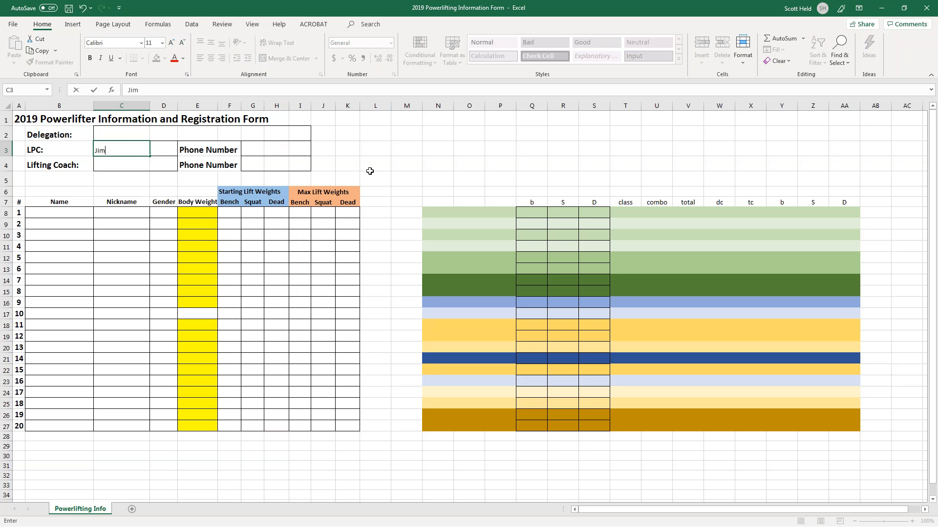
pyautogui.press('Tab')
pyautogui.press('Tab')
pyautogui.press('Tab')
pyautogui.press('Tab')
pyautogui.write('40')
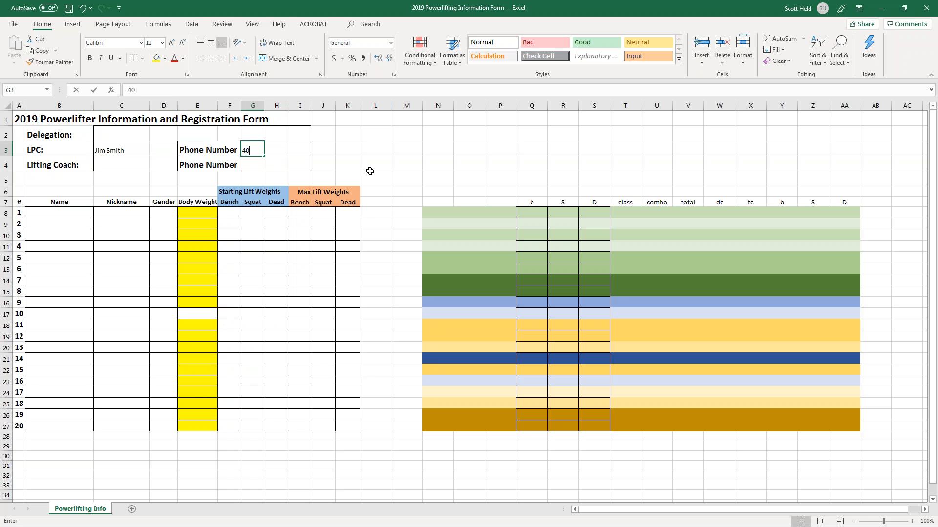
pyautogui.write('6-123-4567')
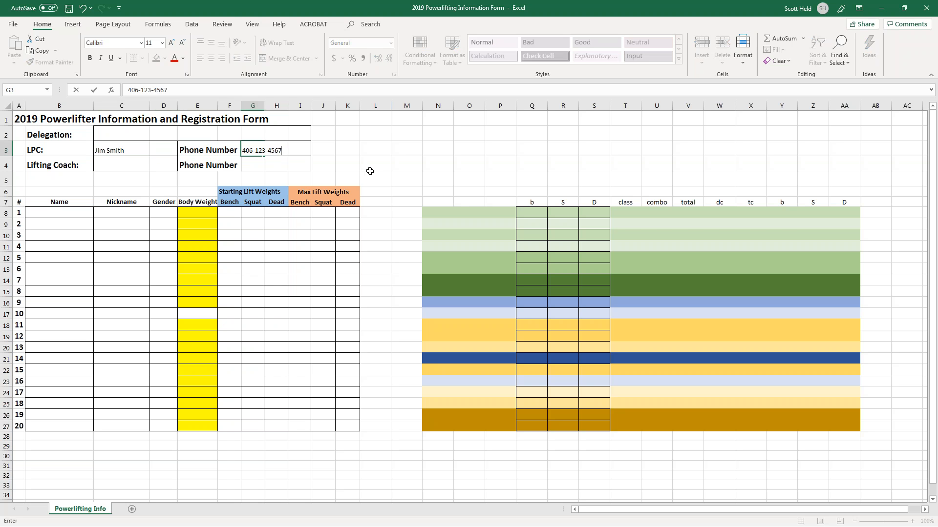
pyautogui.press('Return')
pyautogui.press('Return')
# Enter the lifting coach's name and phone number on the Lifting Coach row.
pyautogui.press('Up')
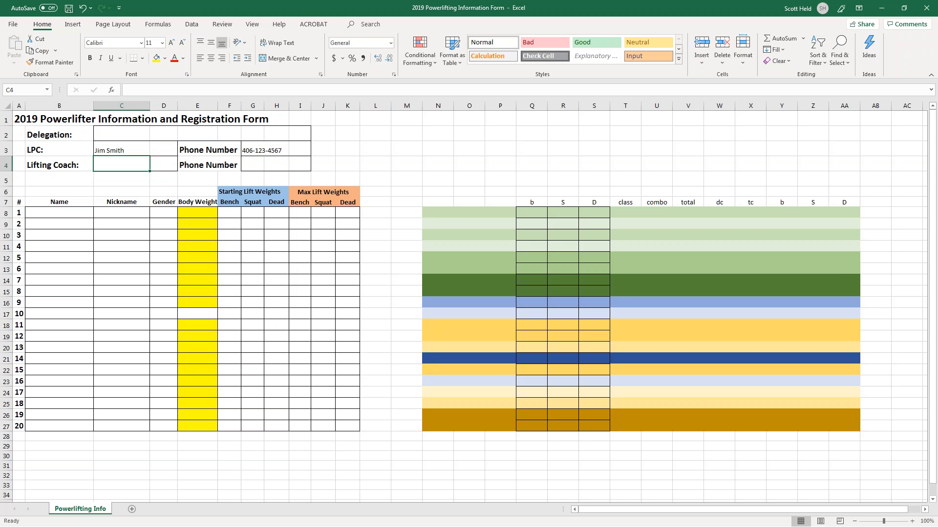
pyautogui.hotkey('alt', 'Tab')
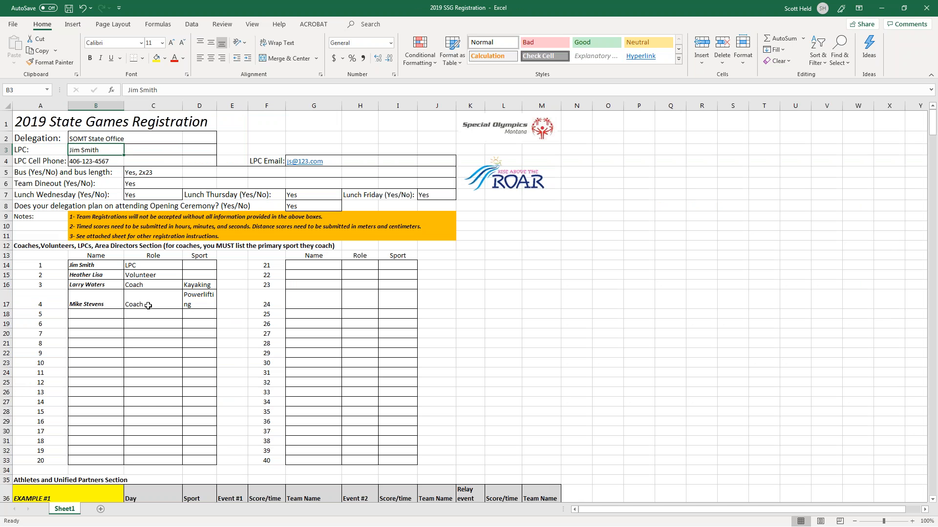
pyautogui.hotkey('alt', 'Tab')
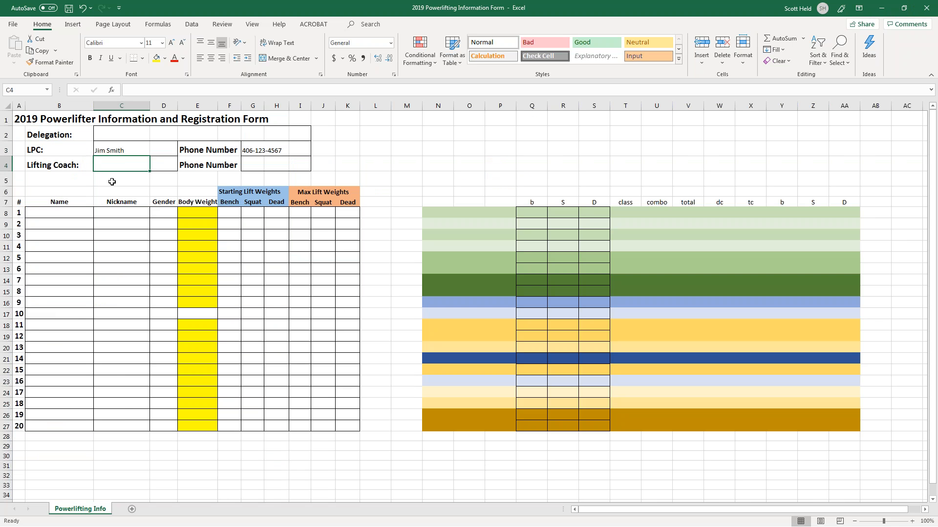
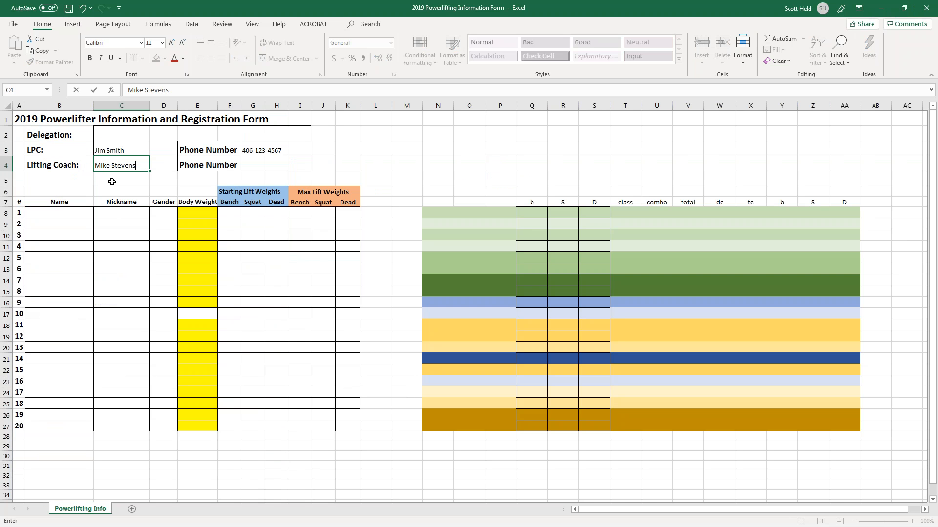
pyautogui.press('Tab')
pyautogui.press('Tab')
pyautogui.write('4')
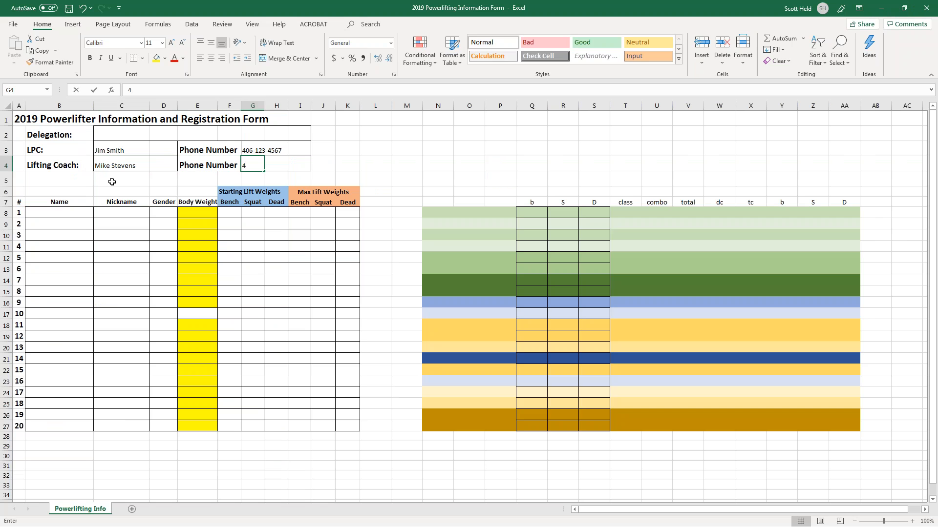
pyautogui.write('06-98')
pyautogui.write('7-')
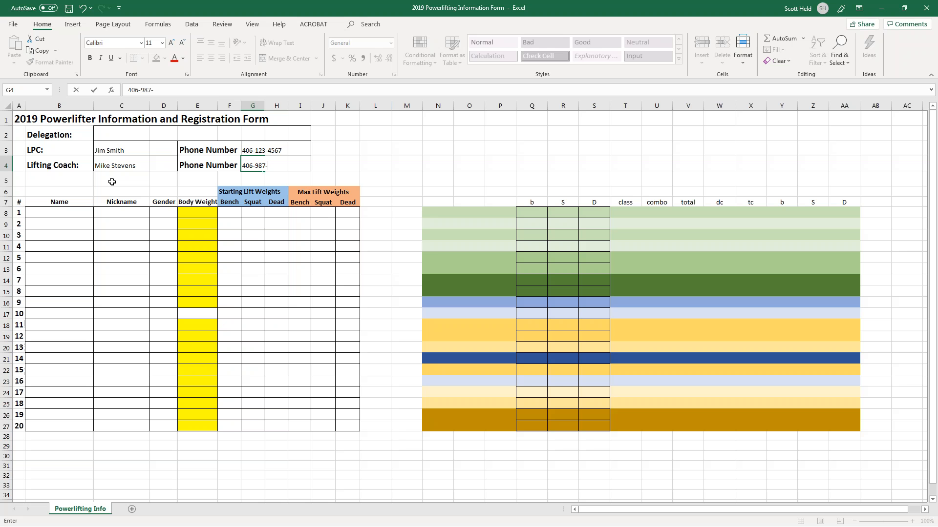
pyautogui.write('6543')
pyautogui.press('Return')
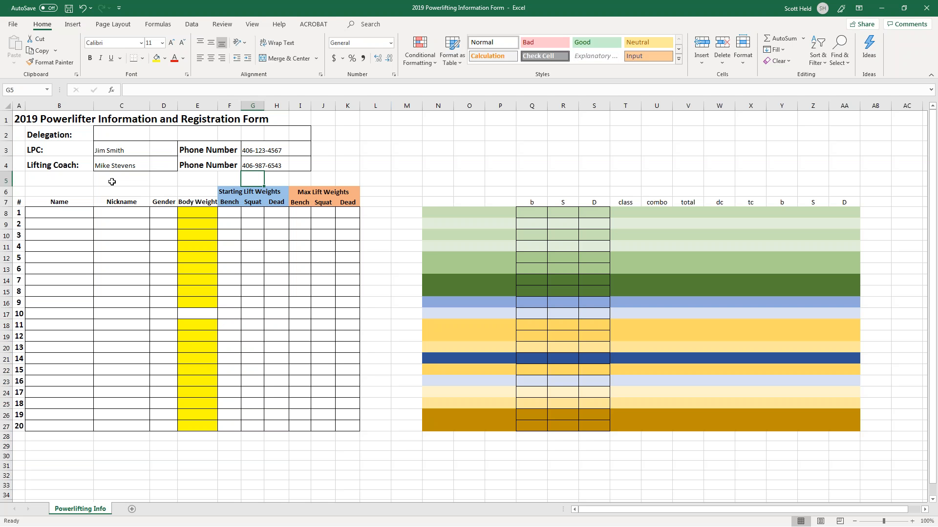
# Re-enter SOMT State Office in the empty Delegation field, then move to the first athlete row.
pyautogui.press('Down')
pyautogui.press('Down')
pyautogui.press('Down')
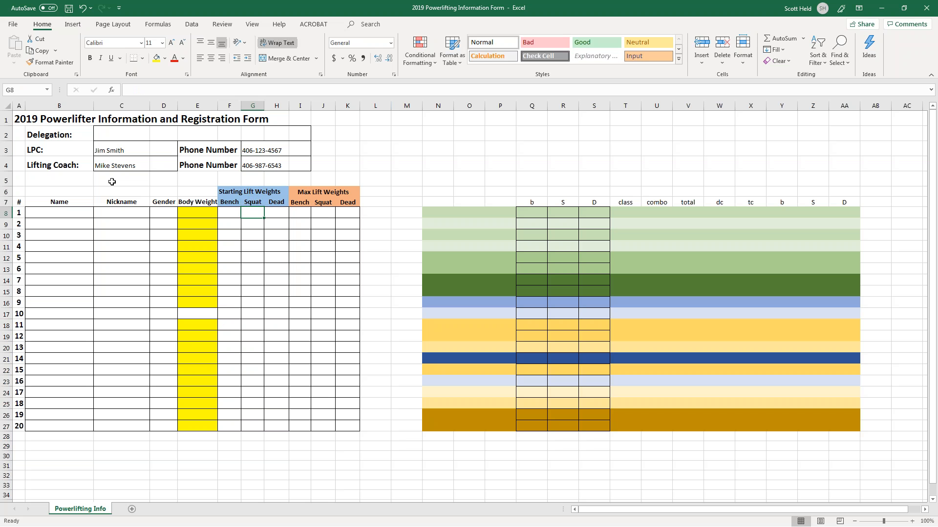
pyautogui.press('Up')
pyautogui.press('Left')
pyautogui.press('Up')
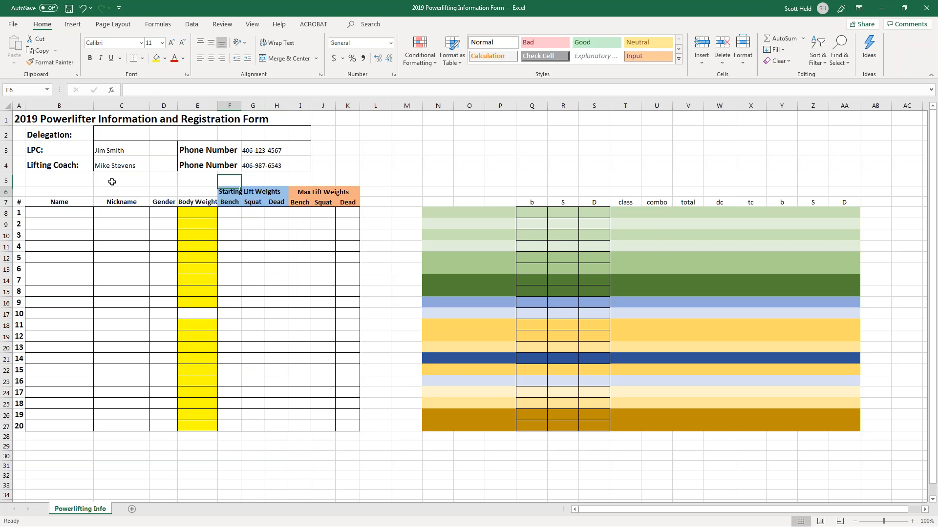
pyautogui.press('Right')
pyautogui.press('Right')
pyautogui.press('Right')
pyautogui.press('Right')
pyautogui.press('Right')
pyautogui.press('Right')
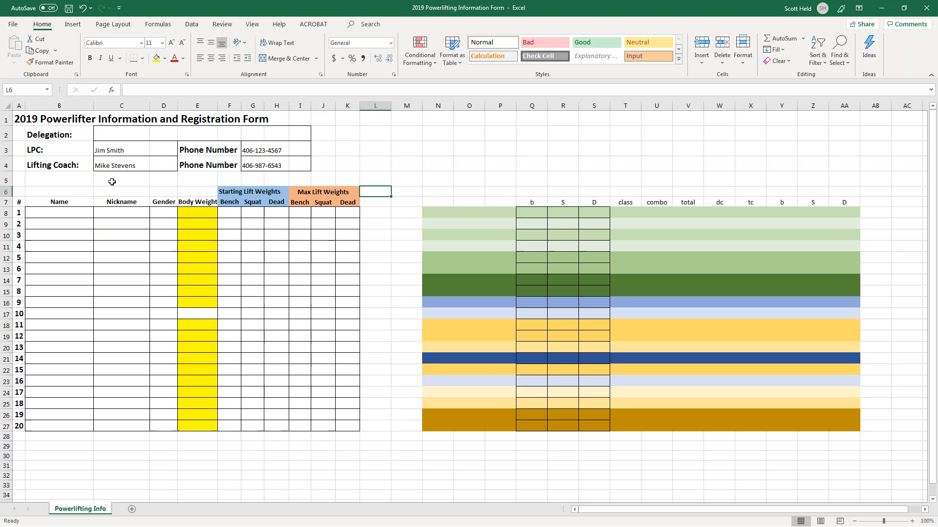
pyautogui.press('Left')
pyautogui.press('Left')
pyautogui.press('Left')
pyautogui.press('Left')
pyautogui.press('Up')
pyautogui.press('Up')
pyautogui.press('Up')
pyautogui.press('Up')
pyautogui.write('S')
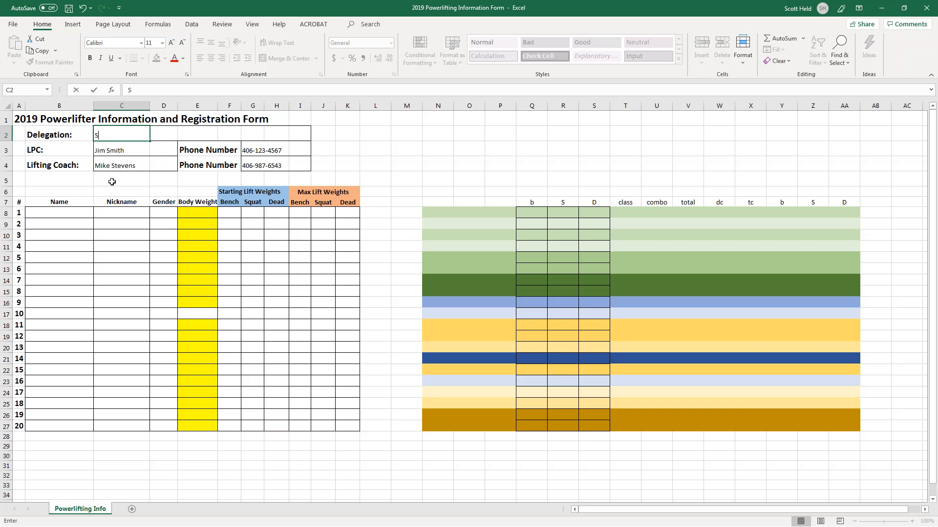
pyautogui.write('OMT State Office')
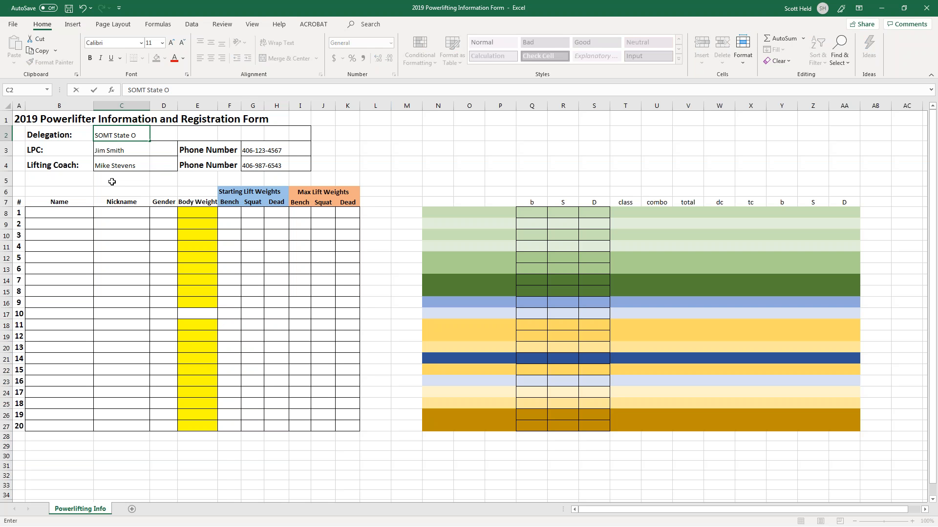
pyautogui.press('Return')
pyautogui.press('Down')
pyautogui.press('Down')
pyautogui.press('Down')
pyautogui.press('Down')
pyautogui.press('Down')
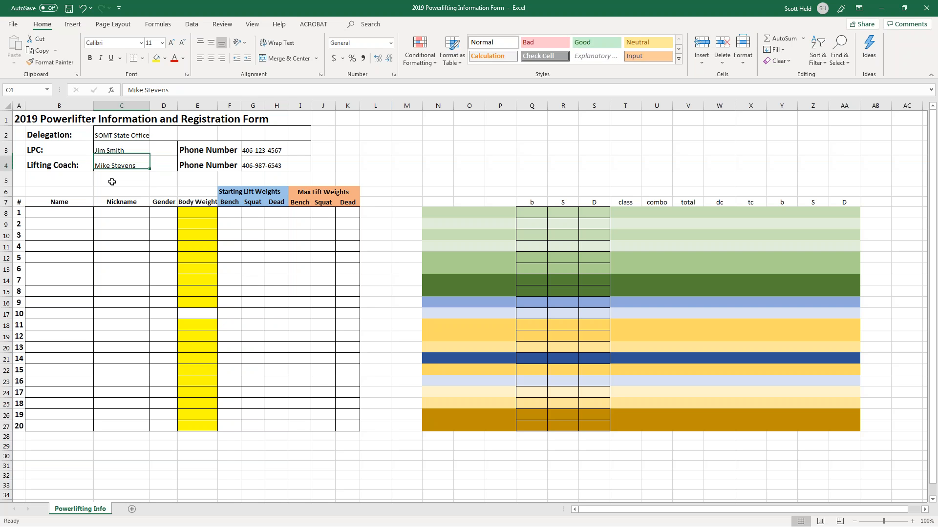
pyautogui.press('Left')
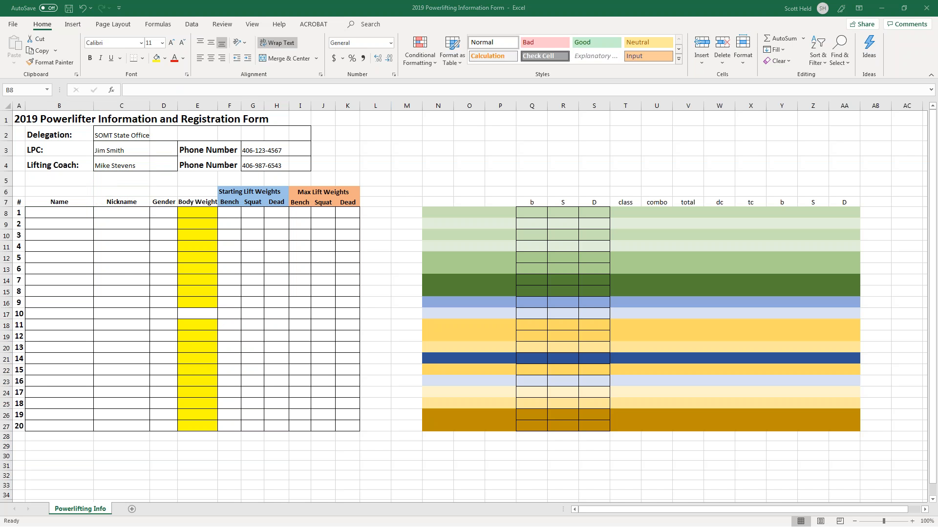
# Check the athlete's bench, deadlift and squat events in the SSG Registration workbook.
pyautogui.scroll(-12, 299, 380)
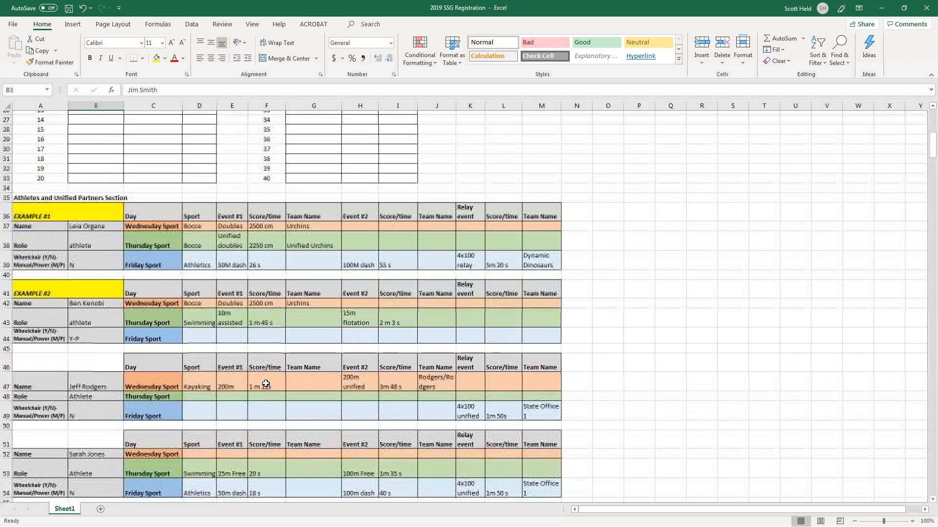
pyautogui.scroll(-5, 263, 386)
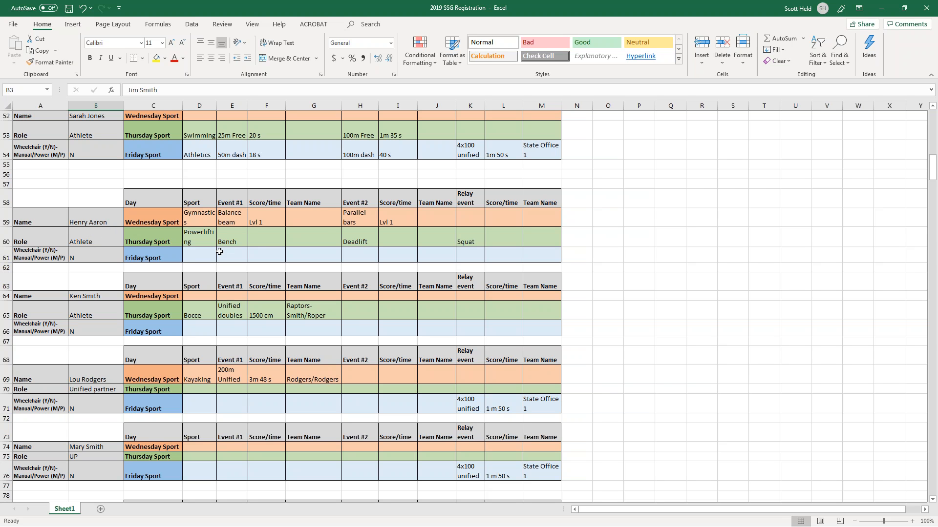
pyautogui.click(234, 239)
pyautogui.click(349, 240)
pyautogui.click(478, 239)
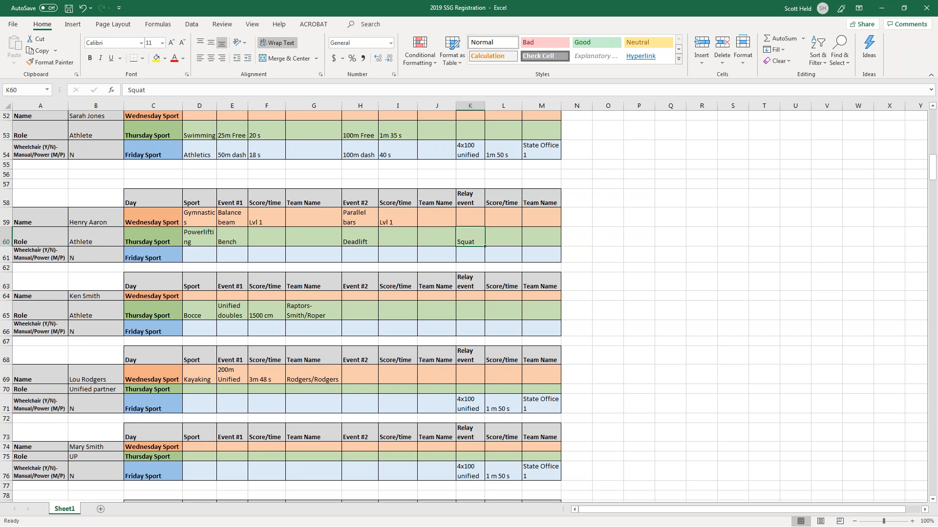
pyautogui.hotkey('alt', 'Tab')
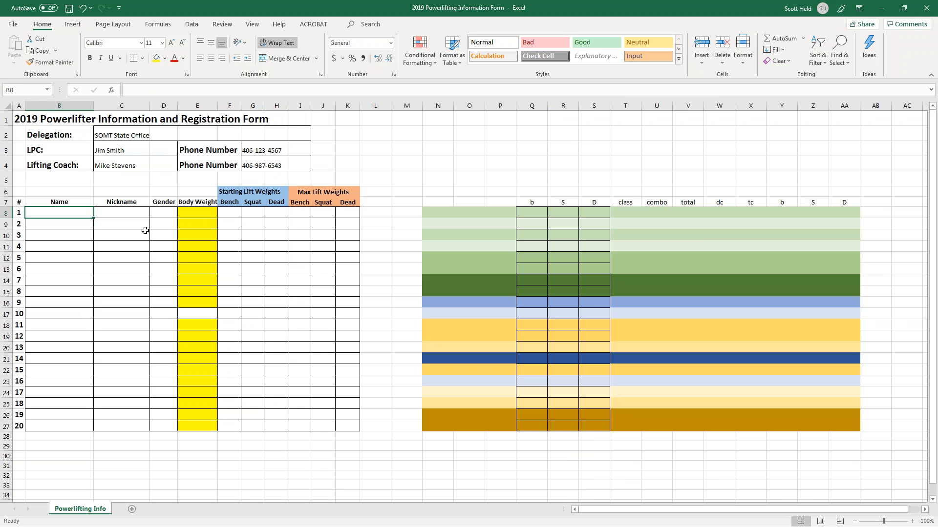
# Enter the first athlete's name, nickname, gender M and body weight 180 in row 8.
pyautogui.press('Tab')
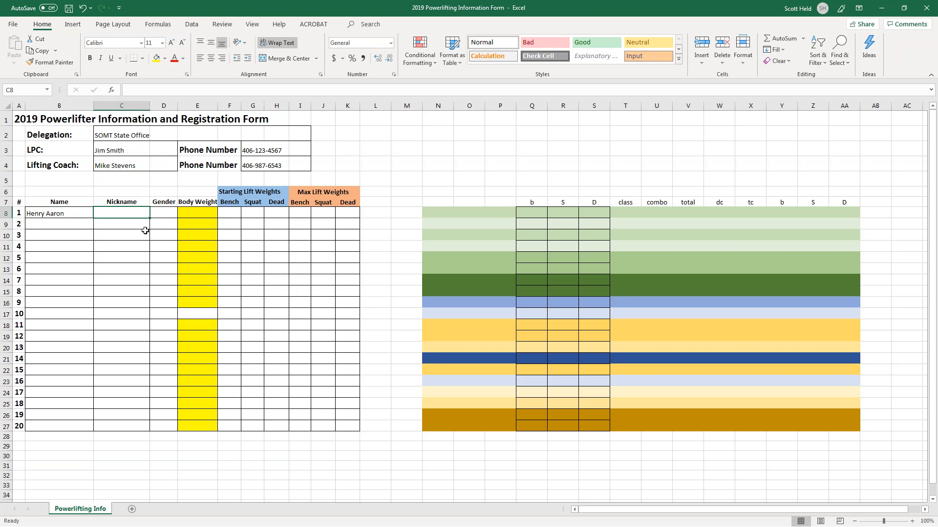
pyautogui.write('Bomber')
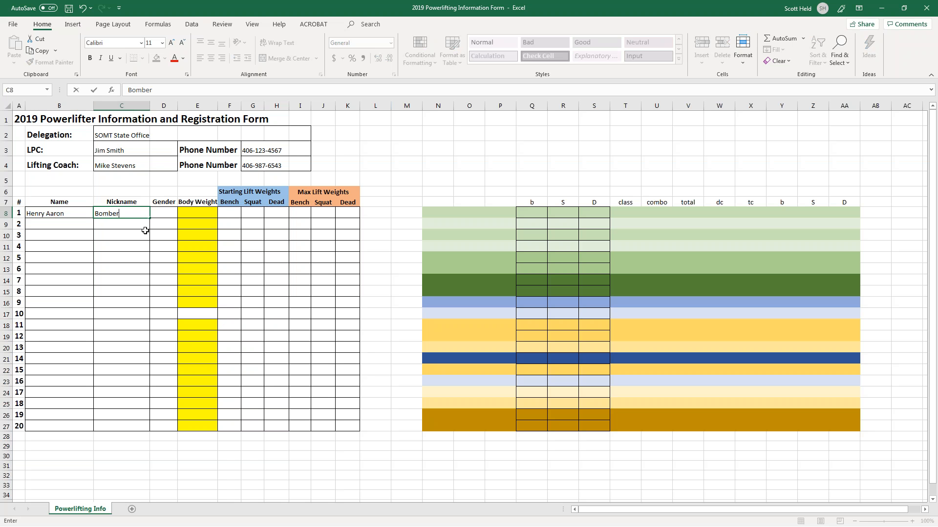
pyautogui.press('Tab')
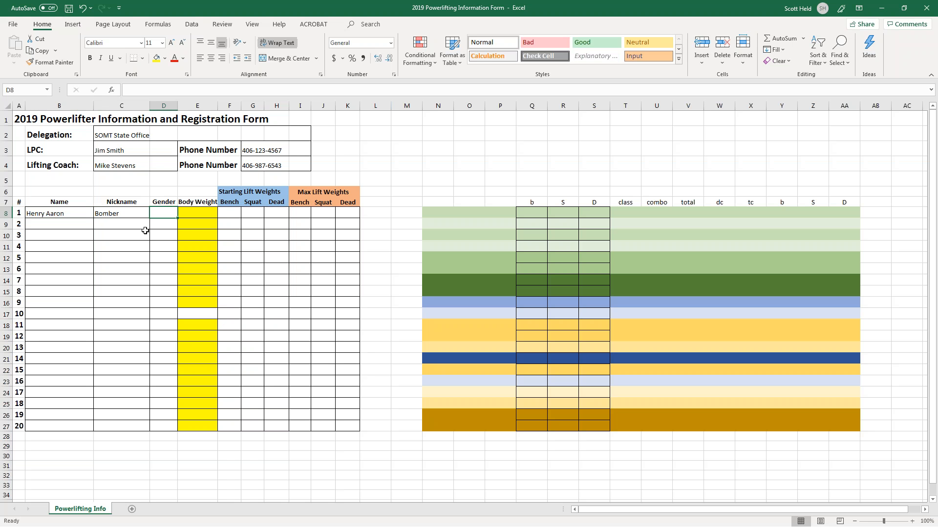
pyautogui.write('M')
pyautogui.press('Tab')
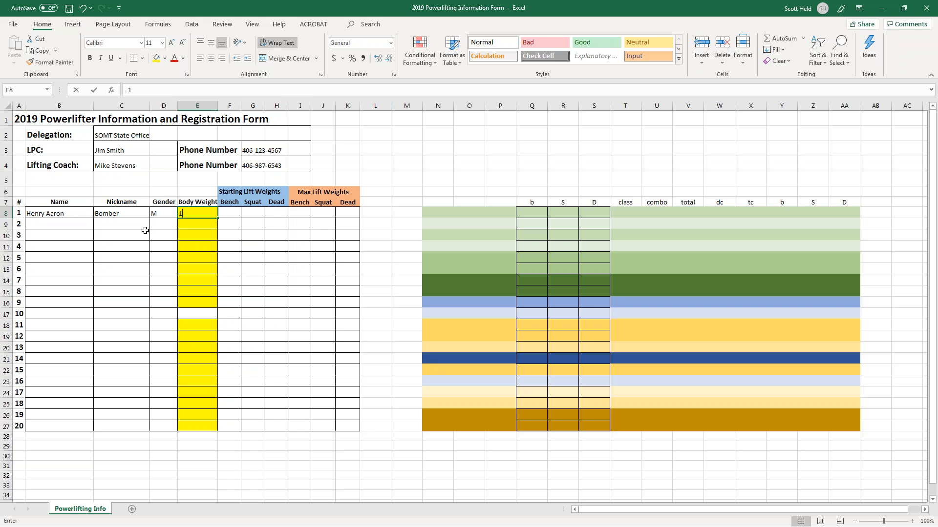
pyautogui.write('180')
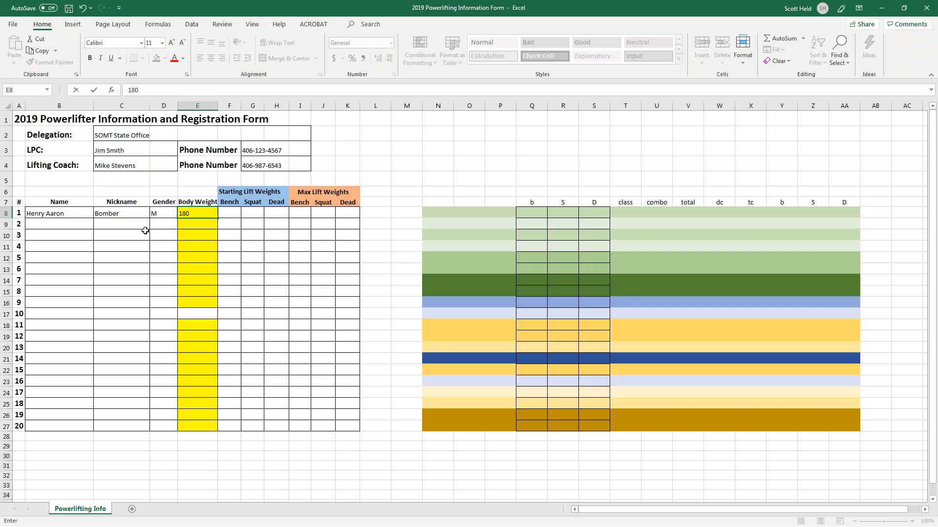
pyautogui.press('Tab')
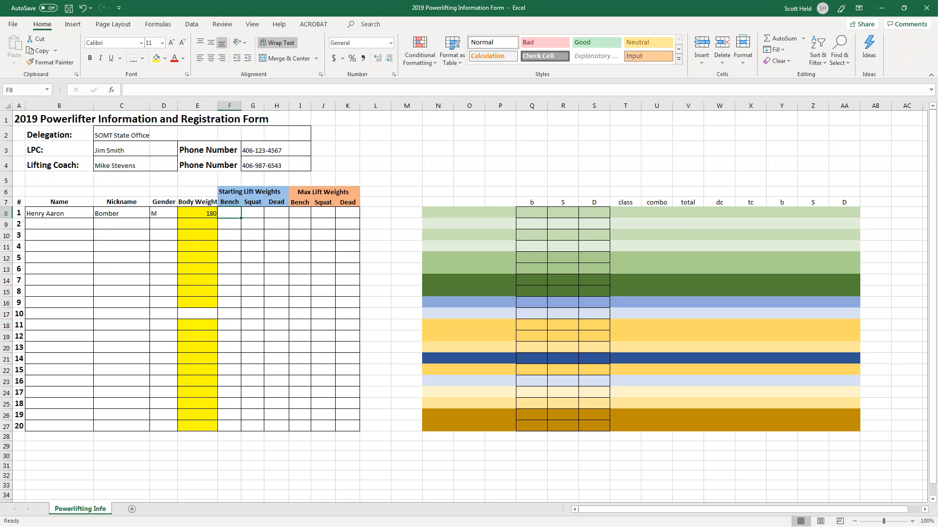
# Enter starting lift weights of 120 for bench, squat and deadlift.
pyautogui.write('120')
pyautogui.press('Tab')
pyautogui.write('120')
pyautogui.press('Tab')
pyautogui.write('1210')
pyautogui.press('BackSpace')
pyautogui.press('BackSpace')
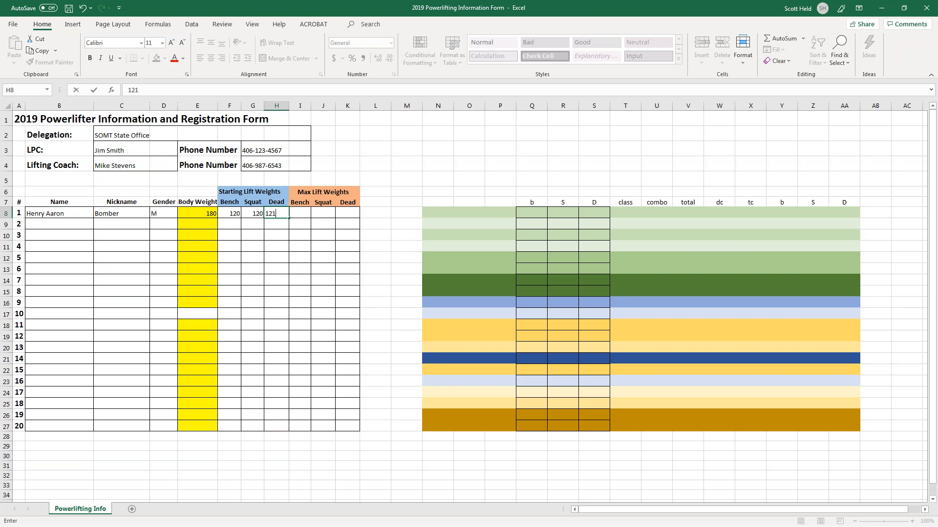
pyautogui.write('0')
pyautogui.press('Tab')
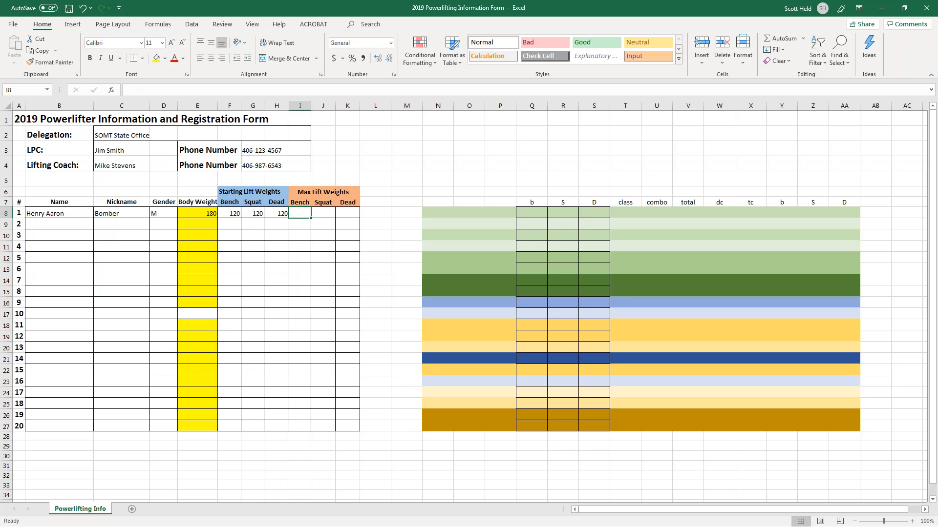
# Enter max lift weights 140 bench, 150 squat and 160 deadlift.
pyautogui.press('Up')
pyautogui.press('Up')
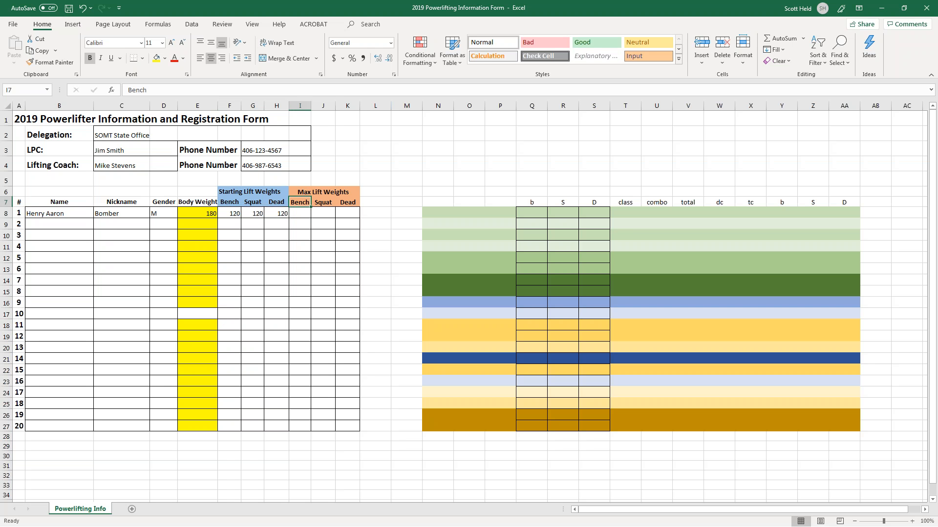
pyautogui.press('Right')
pyautogui.press('Down')
pyautogui.press('Down')
pyautogui.press('Left')
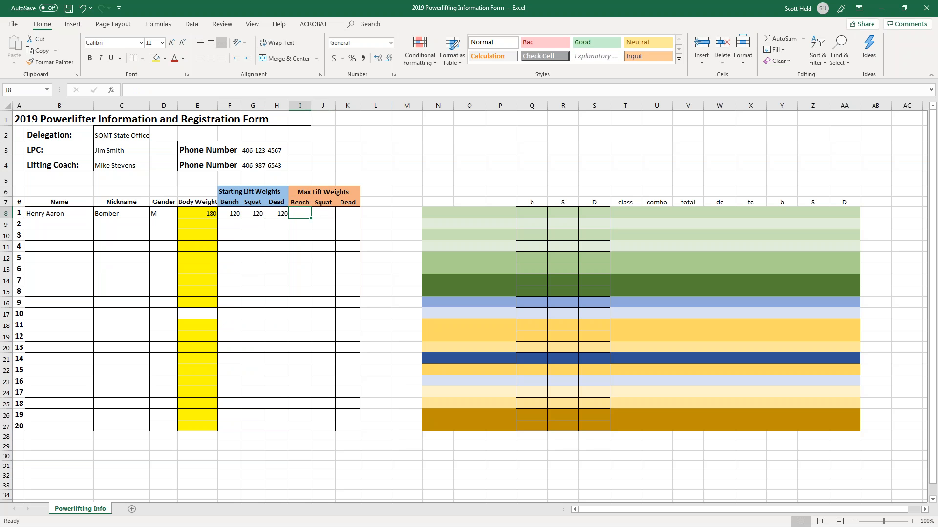
pyautogui.write('140')
pyautogui.press('Tab')
pyautogui.write('150')
pyautogui.press('Tab')
pyautogui.write('160')
pyautogui.press('Return')
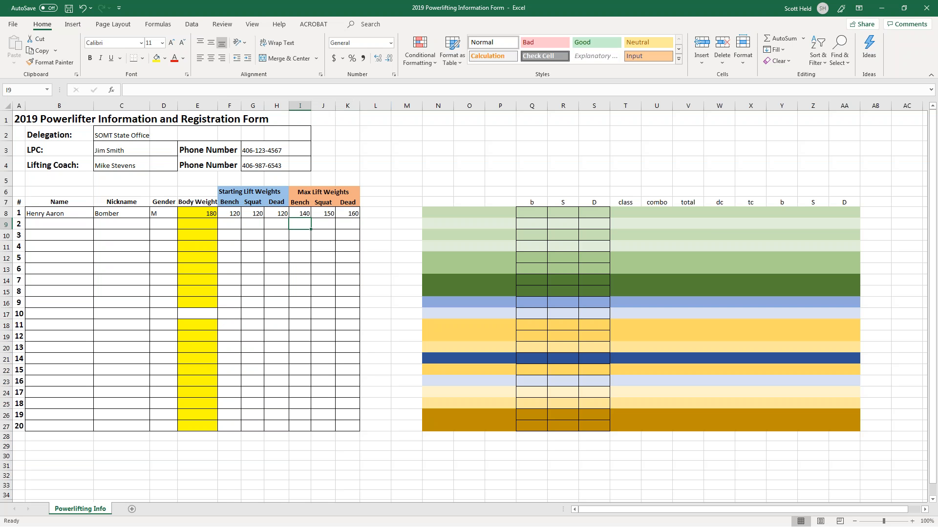
pyautogui.press('Up')
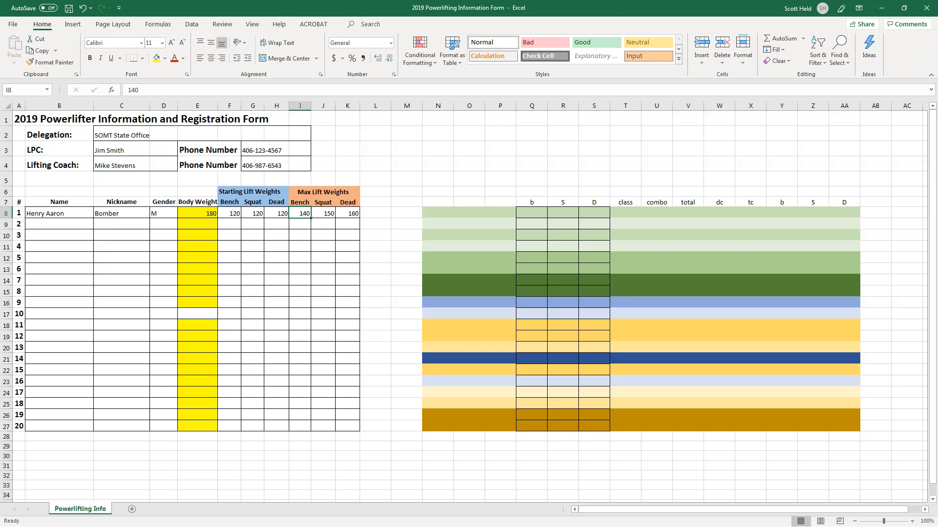
# Return to the start of row 8, then switch to the 2019 Soccer Rating Form workbook's Team Form.
pyautogui.press('Left')
pyautogui.press('Left')
pyautogui.press('Left')
pyautogui.press('Left')
pyautogui.press('Left')
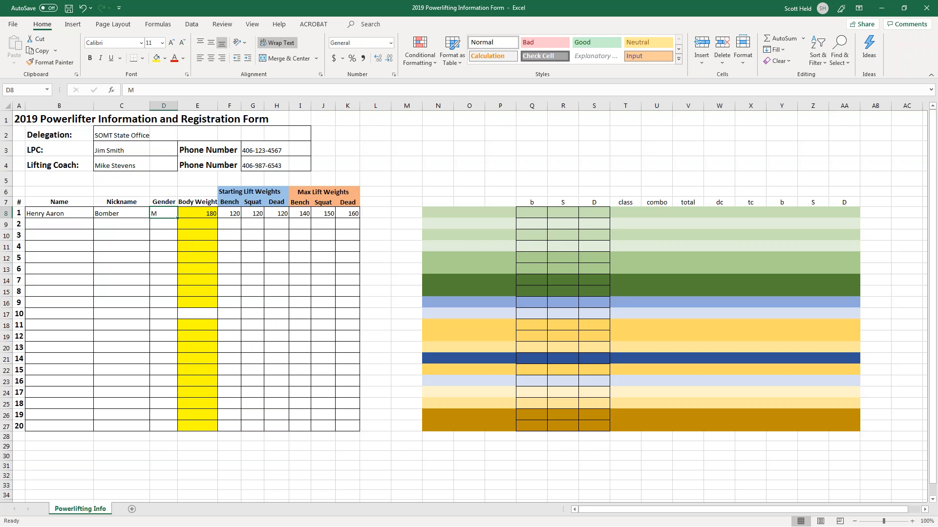
pyautogui.press('Left')
pyautogui.press('Left')
pyautogui.press('Left')
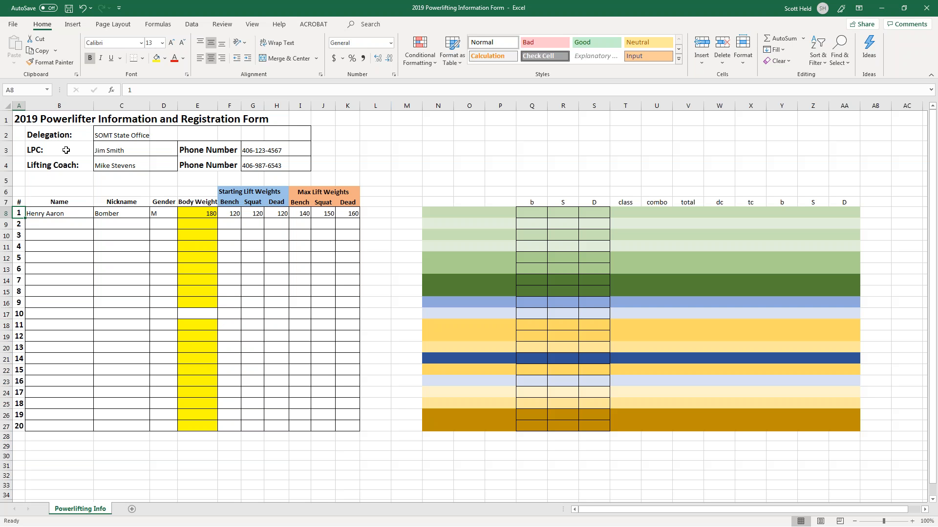
pyautogui.hotkey('alt', 'Tab')
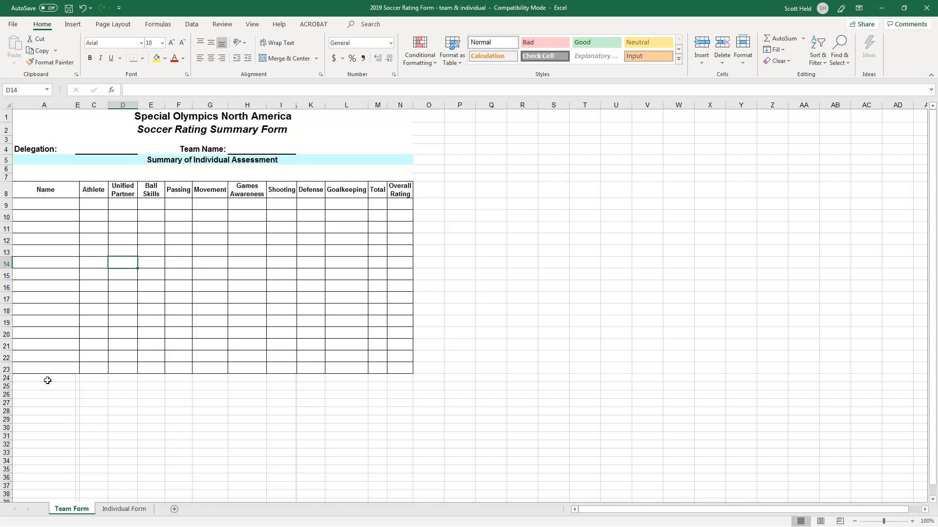
pyautogui.click(57, 204)
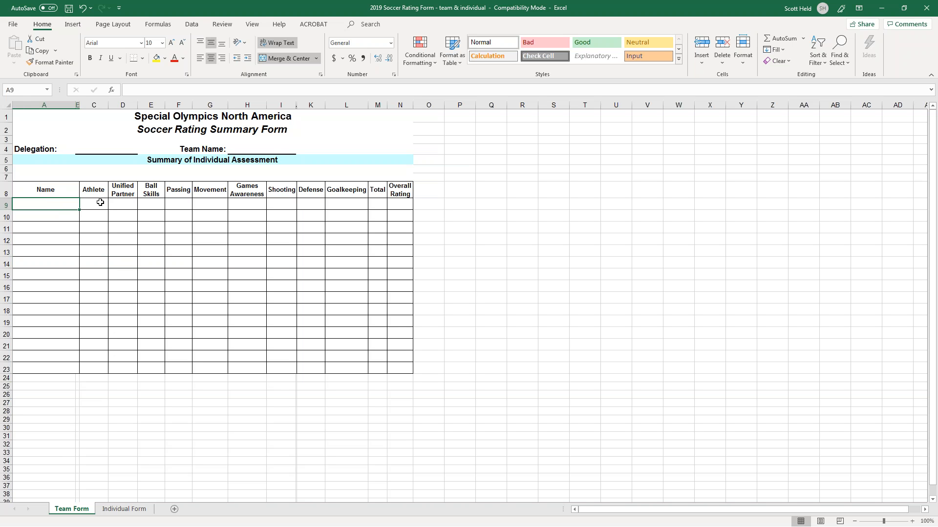
pyautogui.moveTo(97, 204); pyautogui.dragTo(92, 370)
pyautogui.moveTo(119, 203); pyautogui.dragTo(120, 364)
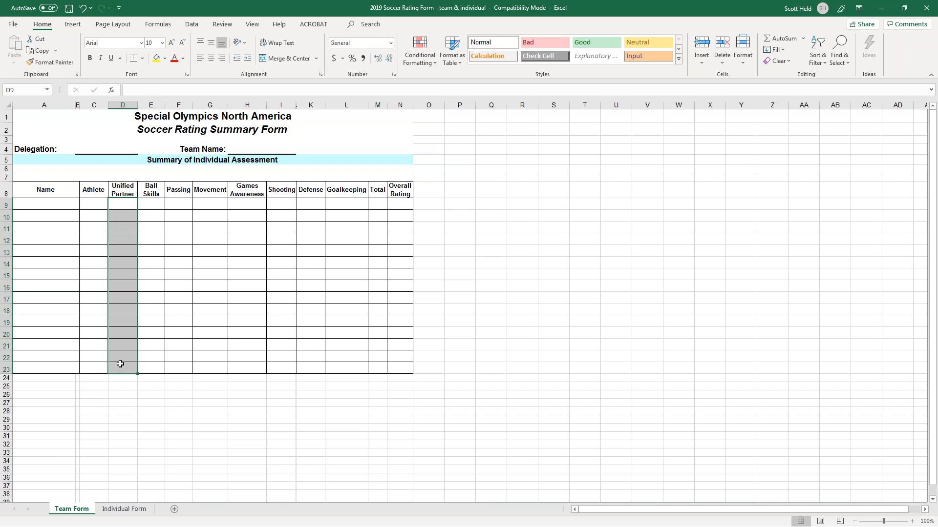
pyautogui.click(127, 277)
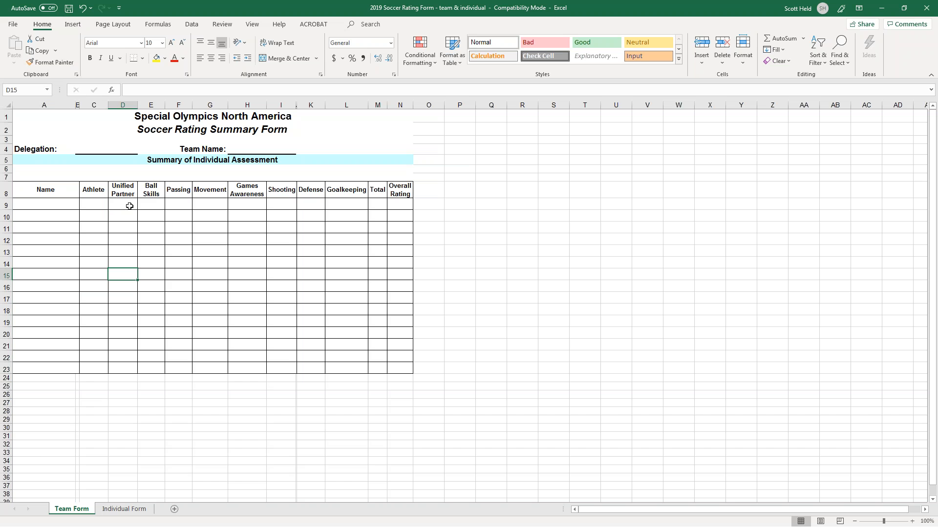
pyautogui.click(153, 203)
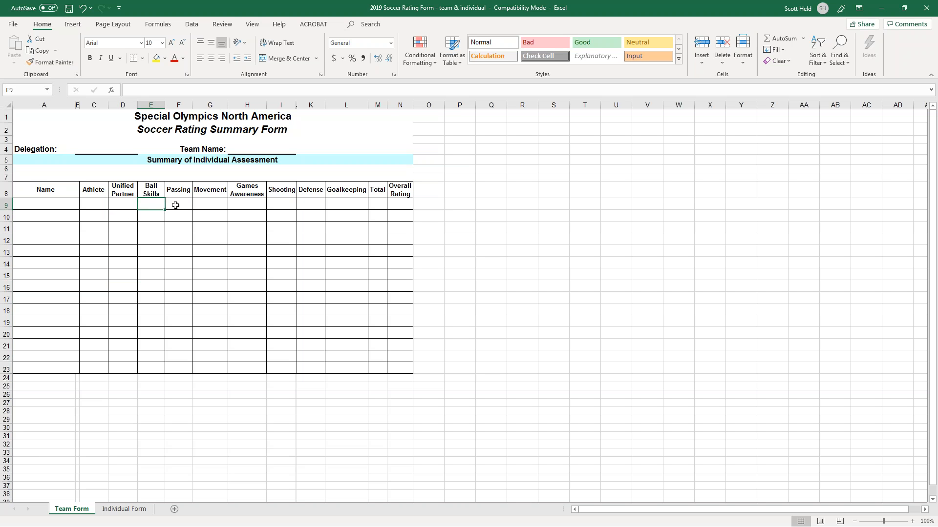
pyautogui.click(175, 203)
pyautogui.click(206, 204)
pyautogui.click(245, 204)
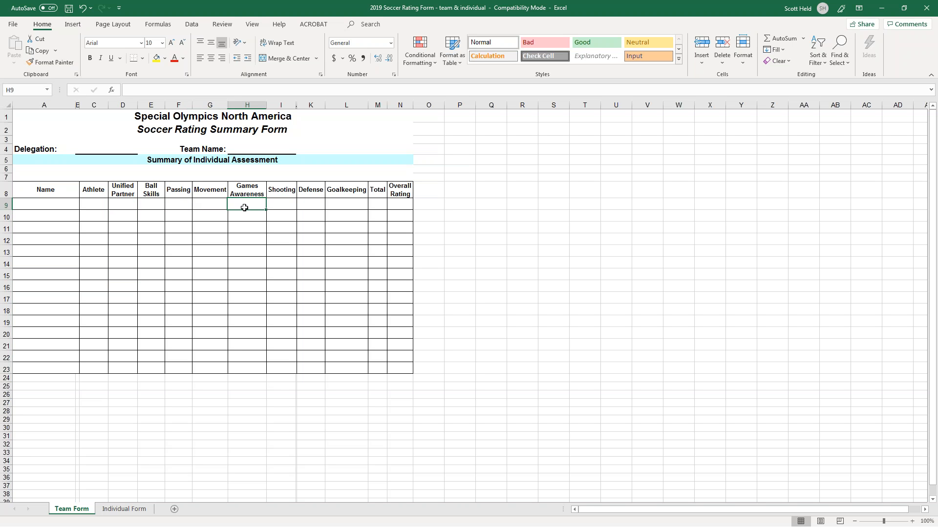
pyautogui.click(273, 204)
pyautogui.click(304, 202)
pyautogui.click(334, 204)
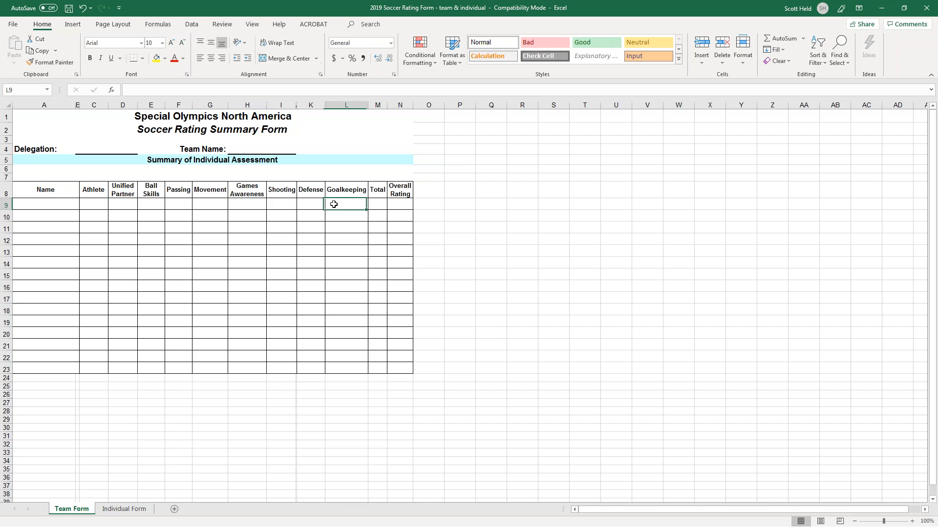
pyautogui.click(380, 205)
pyautogui.press('Left')
pyautogui.press('Left')
pyautogui.press('Left')
pyautogui.press('Left')
pyautogui.press('Left')
pyautogui.press('Left')
pyautogui.press('Left')
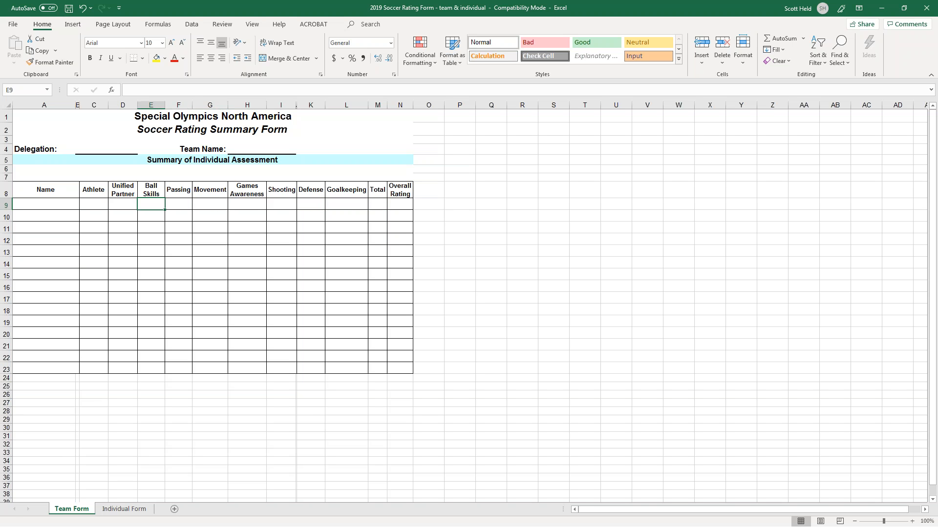
# Score the first team 2 in each skill across E9:L9.
pyautogui.write('2')
pyautogui.press('Tab')
pyautogui.write('2')
pyautogui.press('Tab')
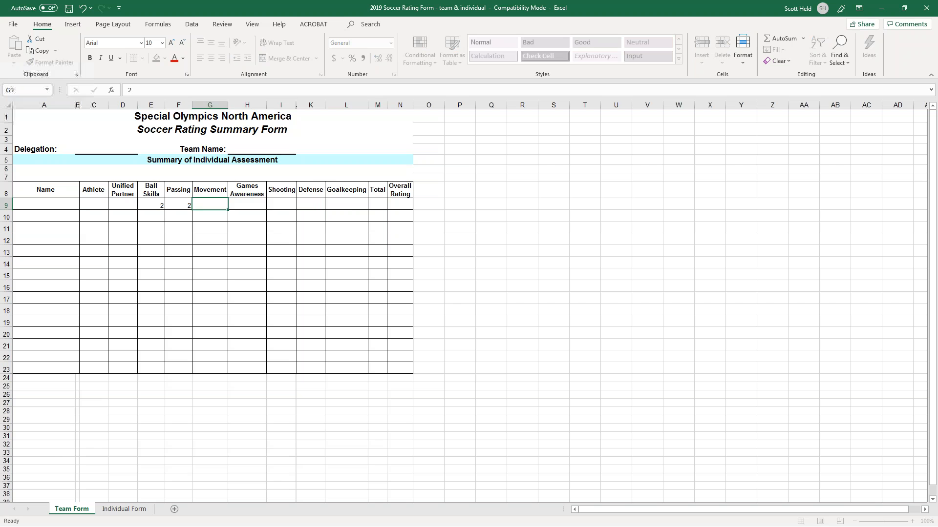
pyautogui.write('2')
pyautogui.press('Tab')
pyautogui.write('2\t2\t2')
pyautogui.press('Tab')
pyautogui.write('2')
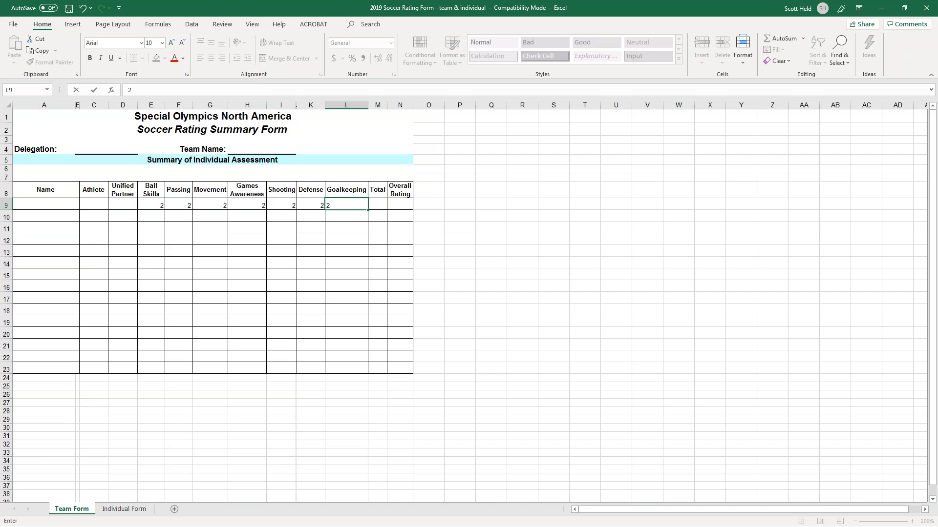
pyautogui.press('Tab')
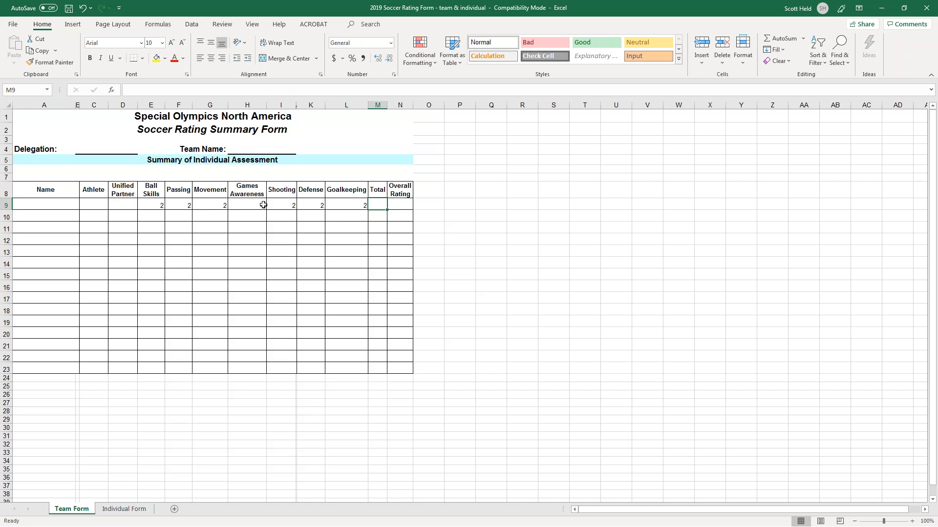
# Enter a Total of 14 and Overall Rating of 2, then show the Individual Form sheet.
pyautogui.write('14')
pyautogui.press('BackSpace')
pyautogui.press('BackSpace')
pyautogui.write('2')
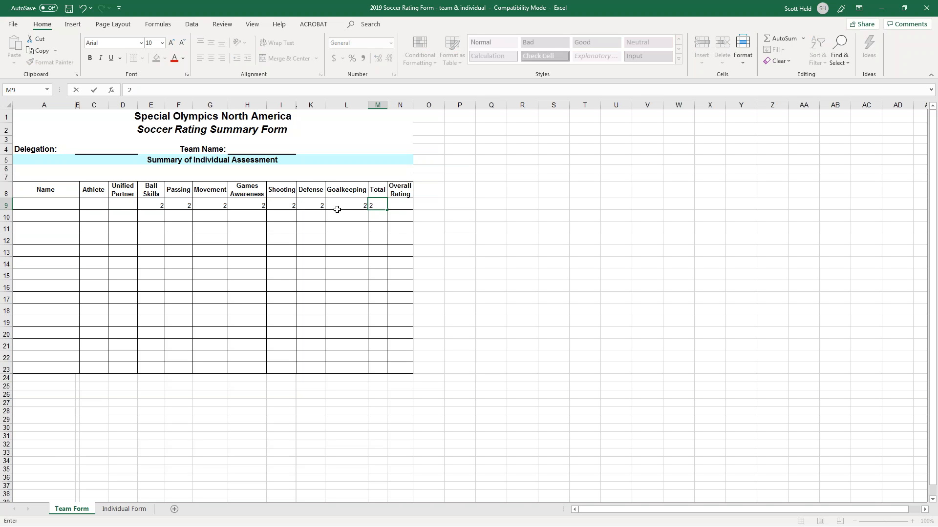
pyautogui.write('14')
pyautogui.press('Tab')
pyautogui.write('2')
pyautogui.hotkey('shift', 'Tab')
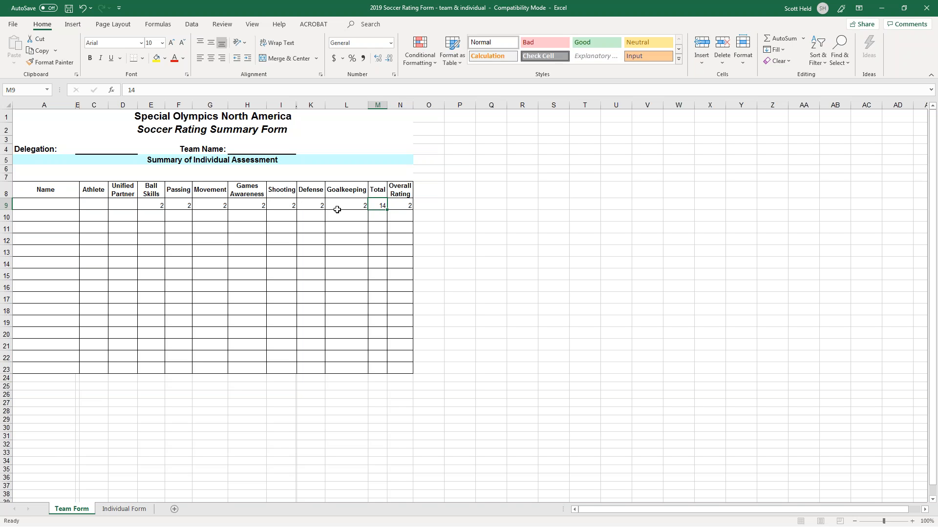
pyautogui.write('2')
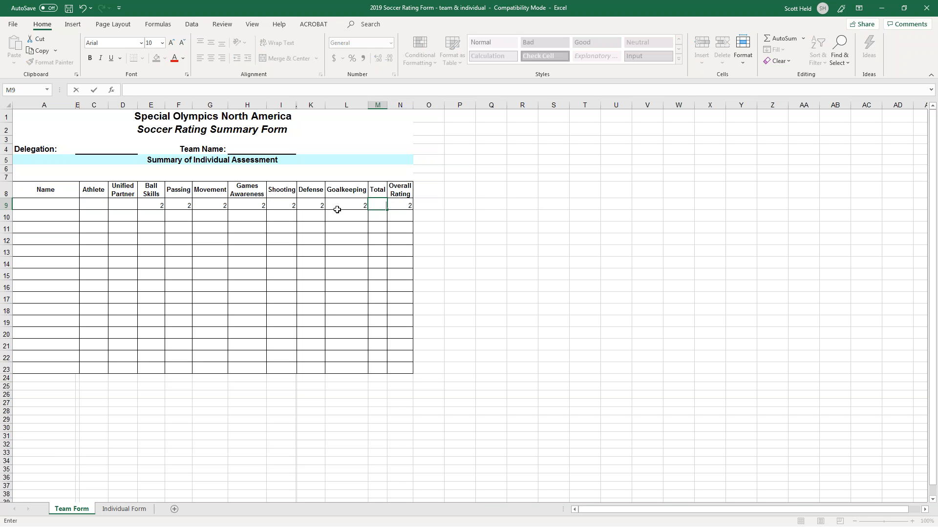
pyautogui.write('4')
pyautogui.press('Return')
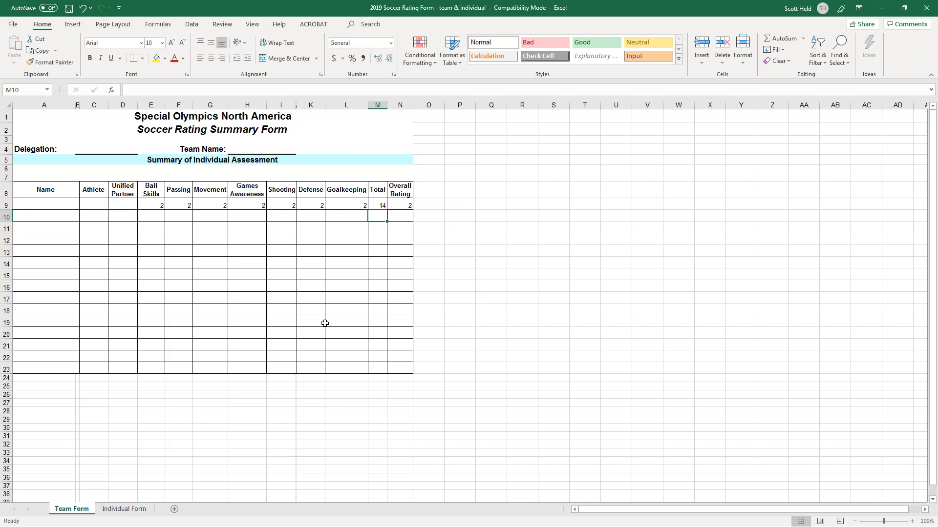
pyautogui.click(132, 510)
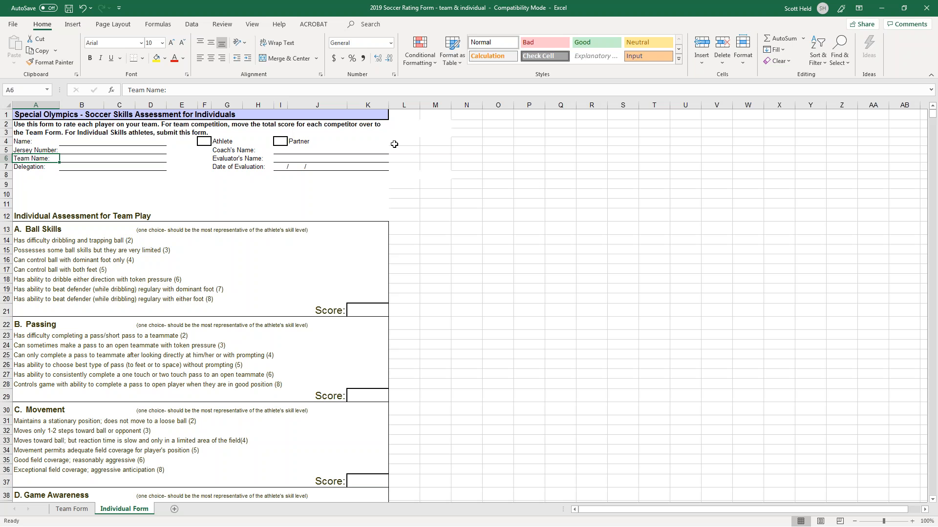
# Put a Ball Skills score of 2 in K21 on Individual Form, then go back to Team Form.
pyautogui.click(68, 509)
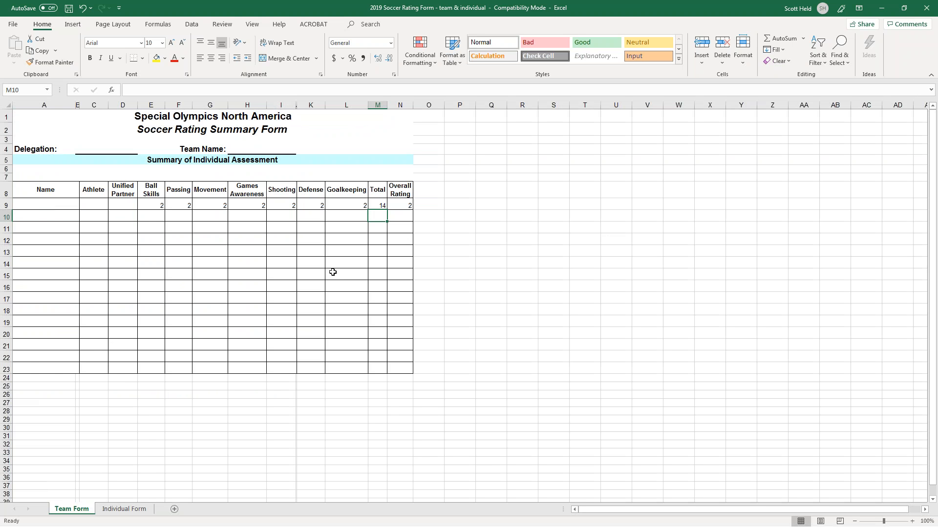
pyautogui.click(124, 509)
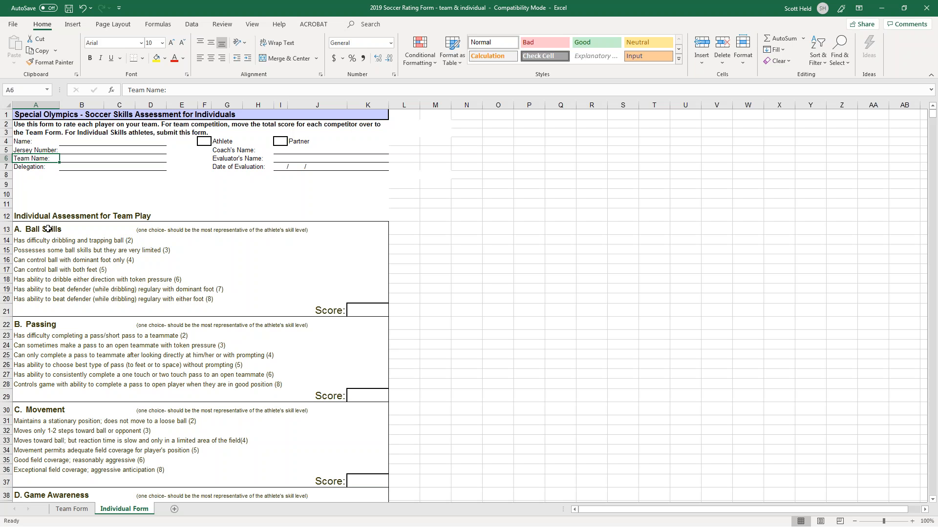
pyautogui.press('Down')
pyautogui.press('Down')
pyautogui.press('Down')
pyautogui.press('Down')
pyautogui.press('Down')
pyautogui.press('Down')
pyautogui.press('Down')
pyautogui.press('Down')
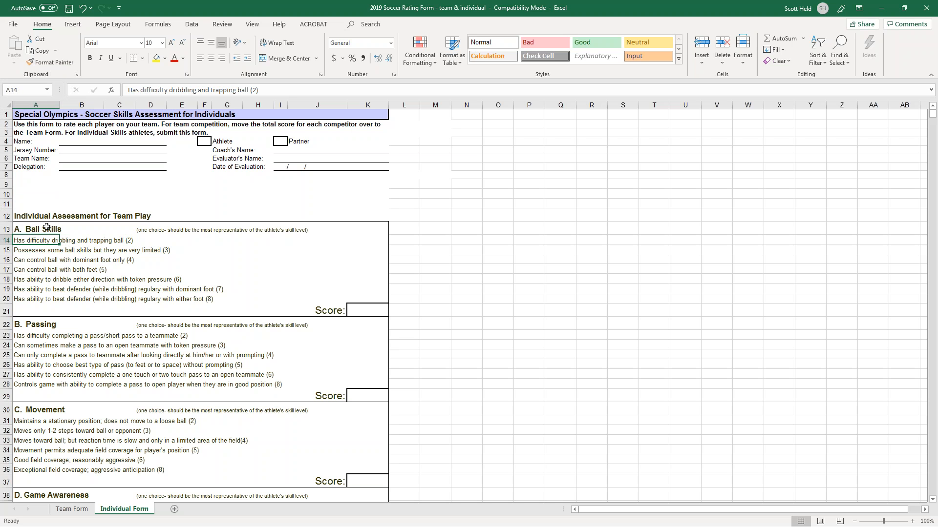
pyautogui.click(358, 312)
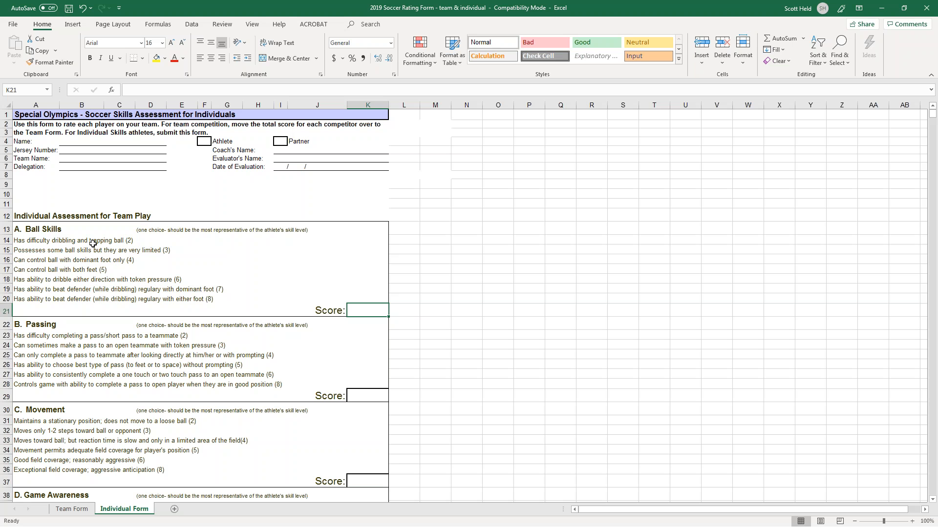
pyautogui.write('2')
pyautogui.press('Return')
pyautogui.press('Return')
pyautogui.press('Return')
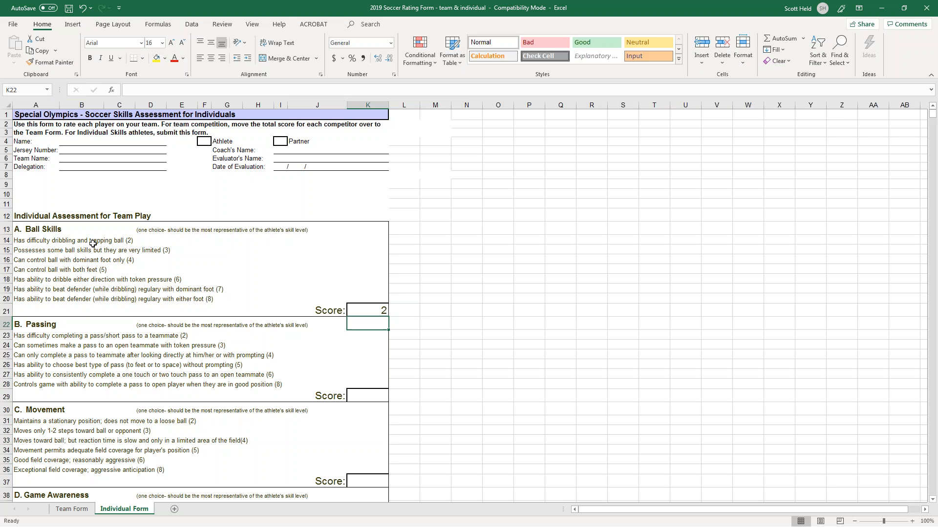
pyautogui.press('Return')
pyautogui.press('Return')
pyautogui.press('Return')
pyautogui.press('Return')
pyautogui.scroll(-7, 196, 342)
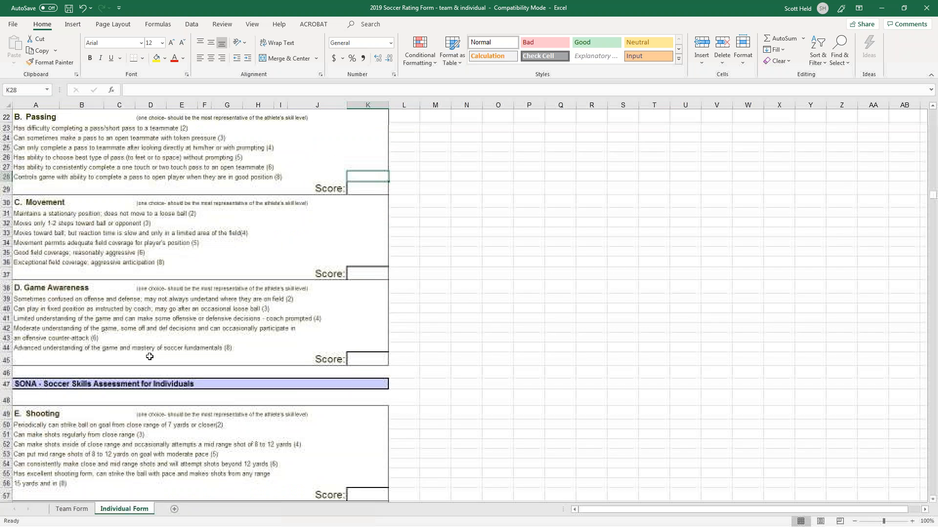
pyautogui.click(71, 508)
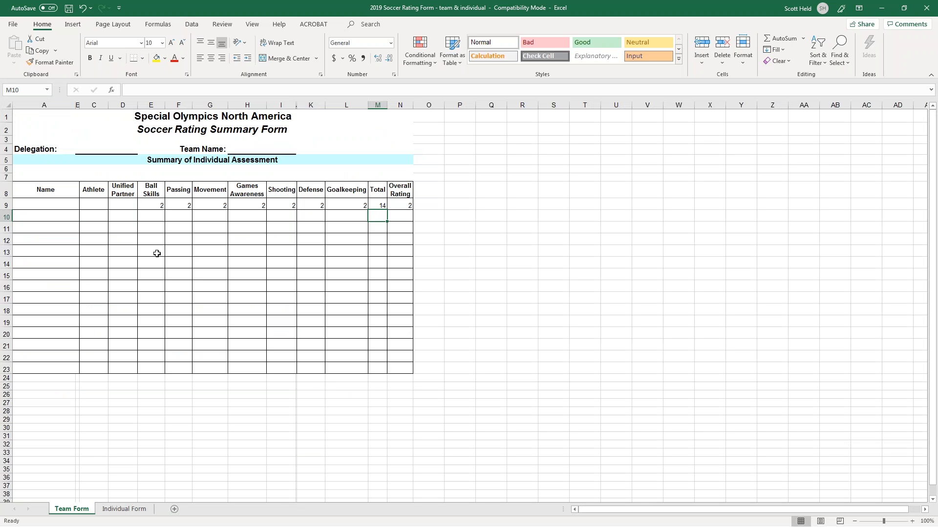
# Close the soccer rating and powerlifting workbooks, choosing Don't Save for both.
pyautogui.click(934, 5)
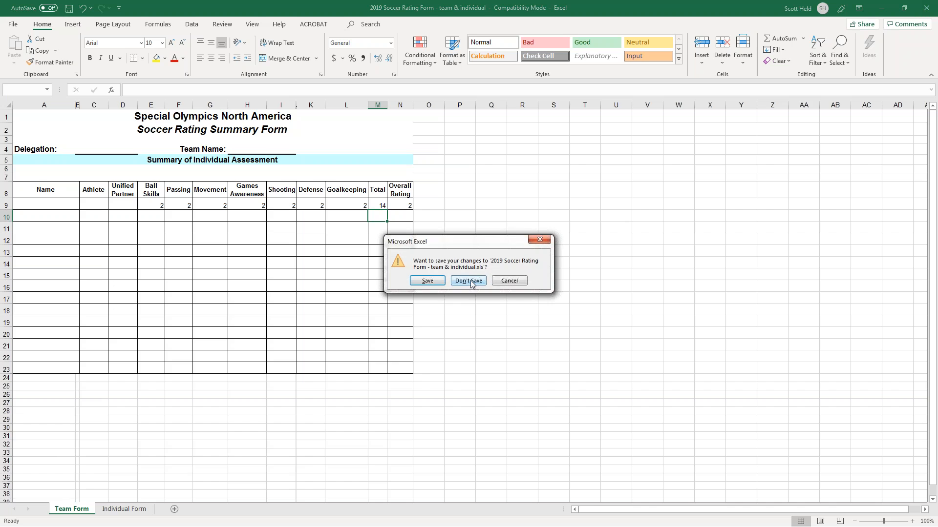
pyautogui.click(468, 281)
pyautogui.click(923, 4)
pyautogui.click(467, 285)
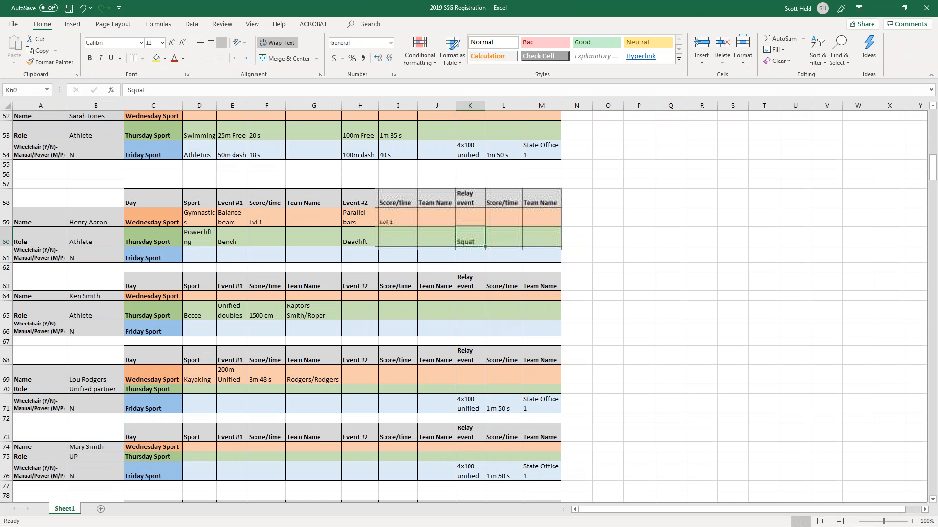